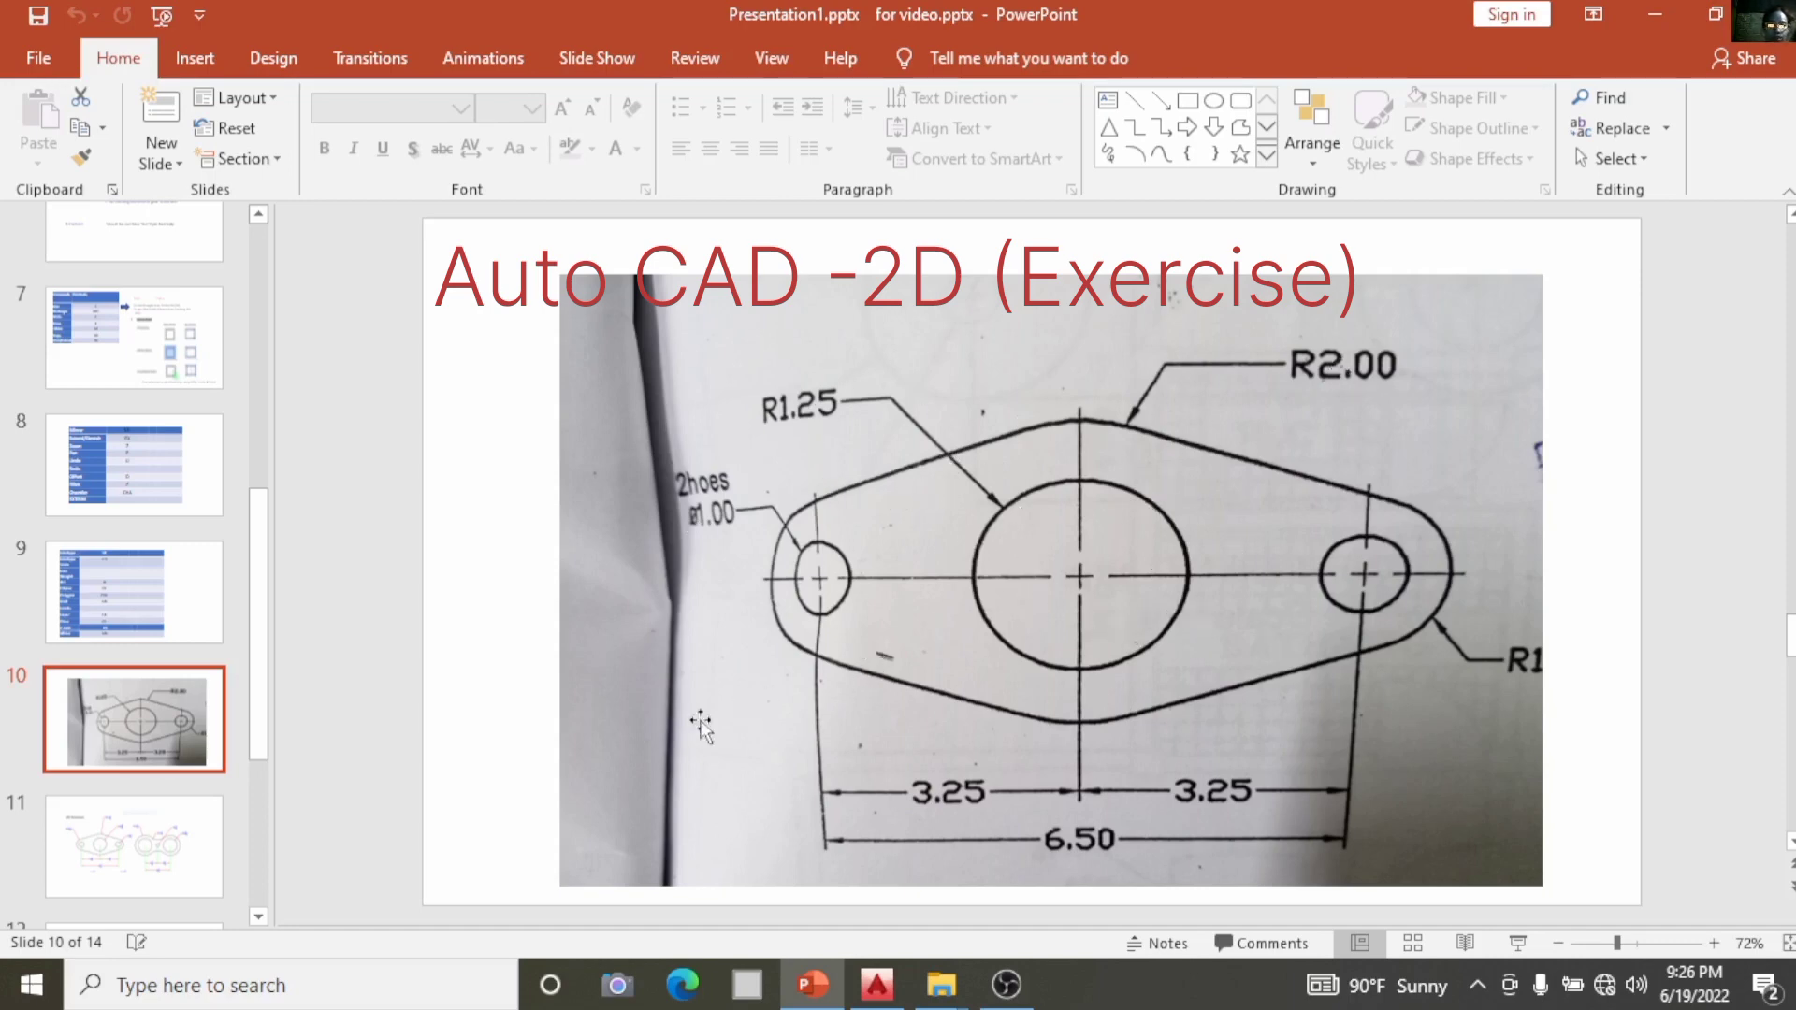
# Check the plate exercise on slides 10 and 11, and switch to the drawing in AutoCAD.
pyautogui.press('pagedown')
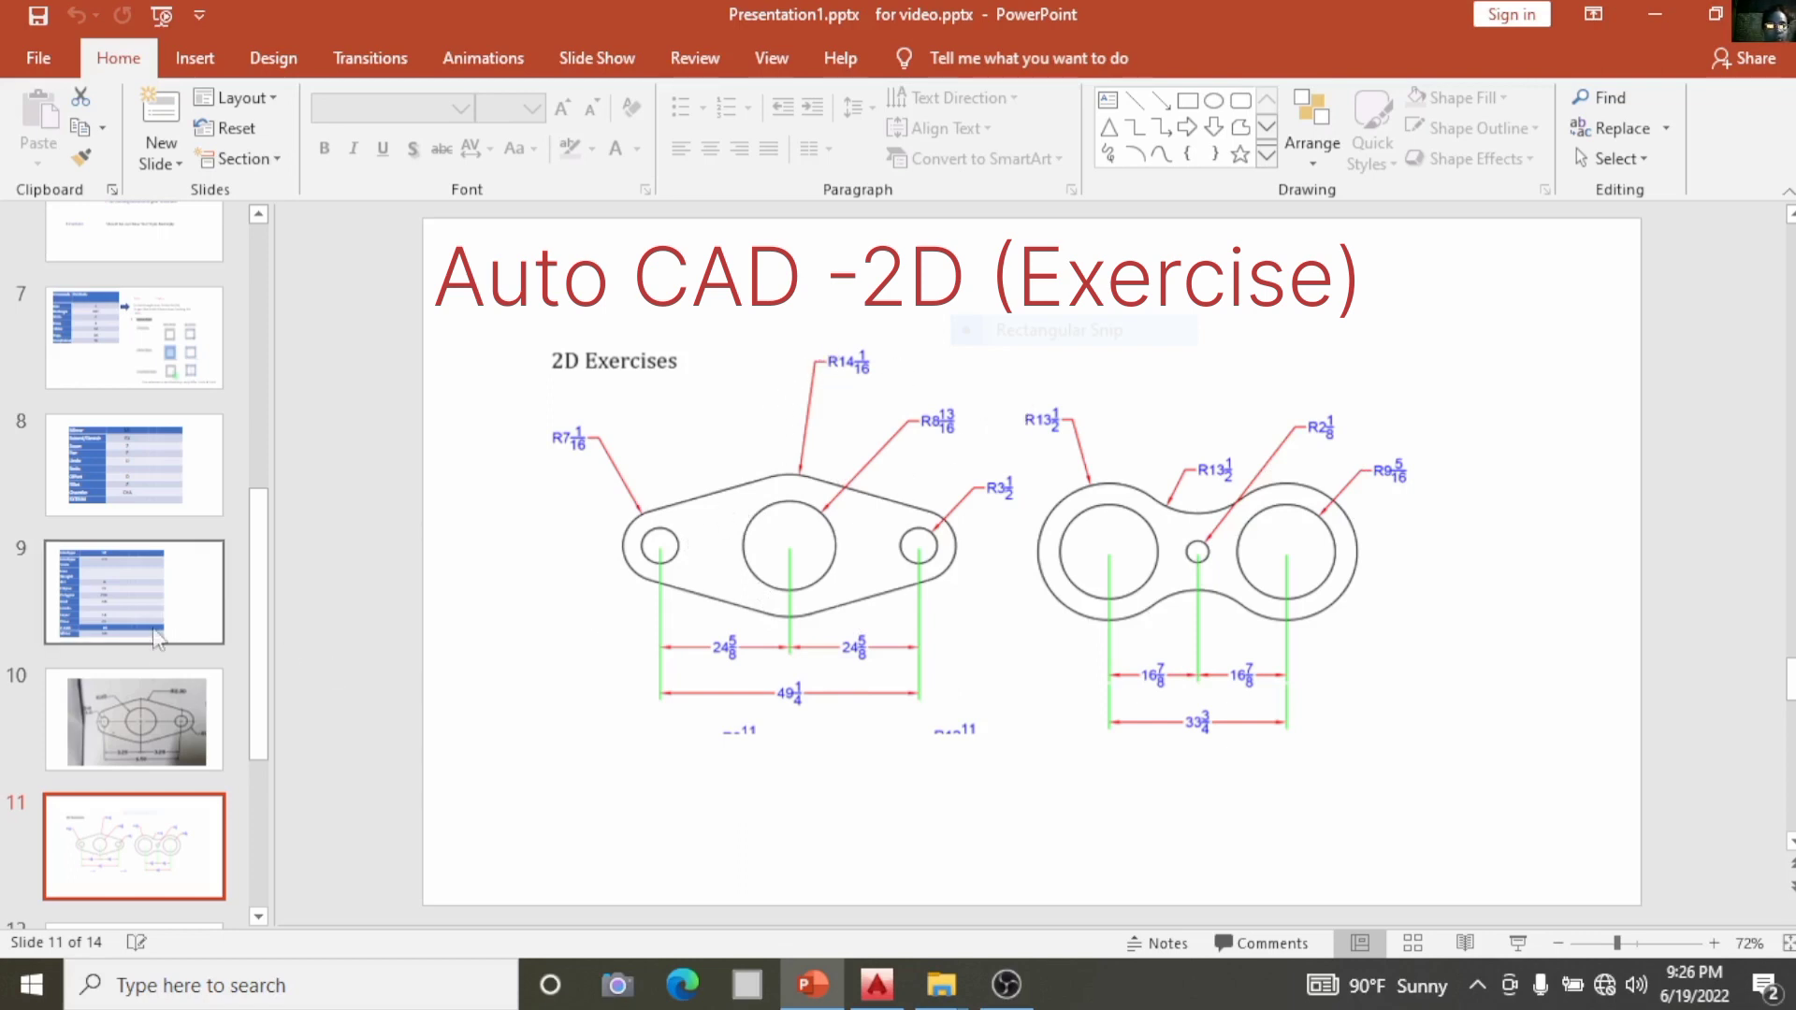
pyautogui.press('pageup')
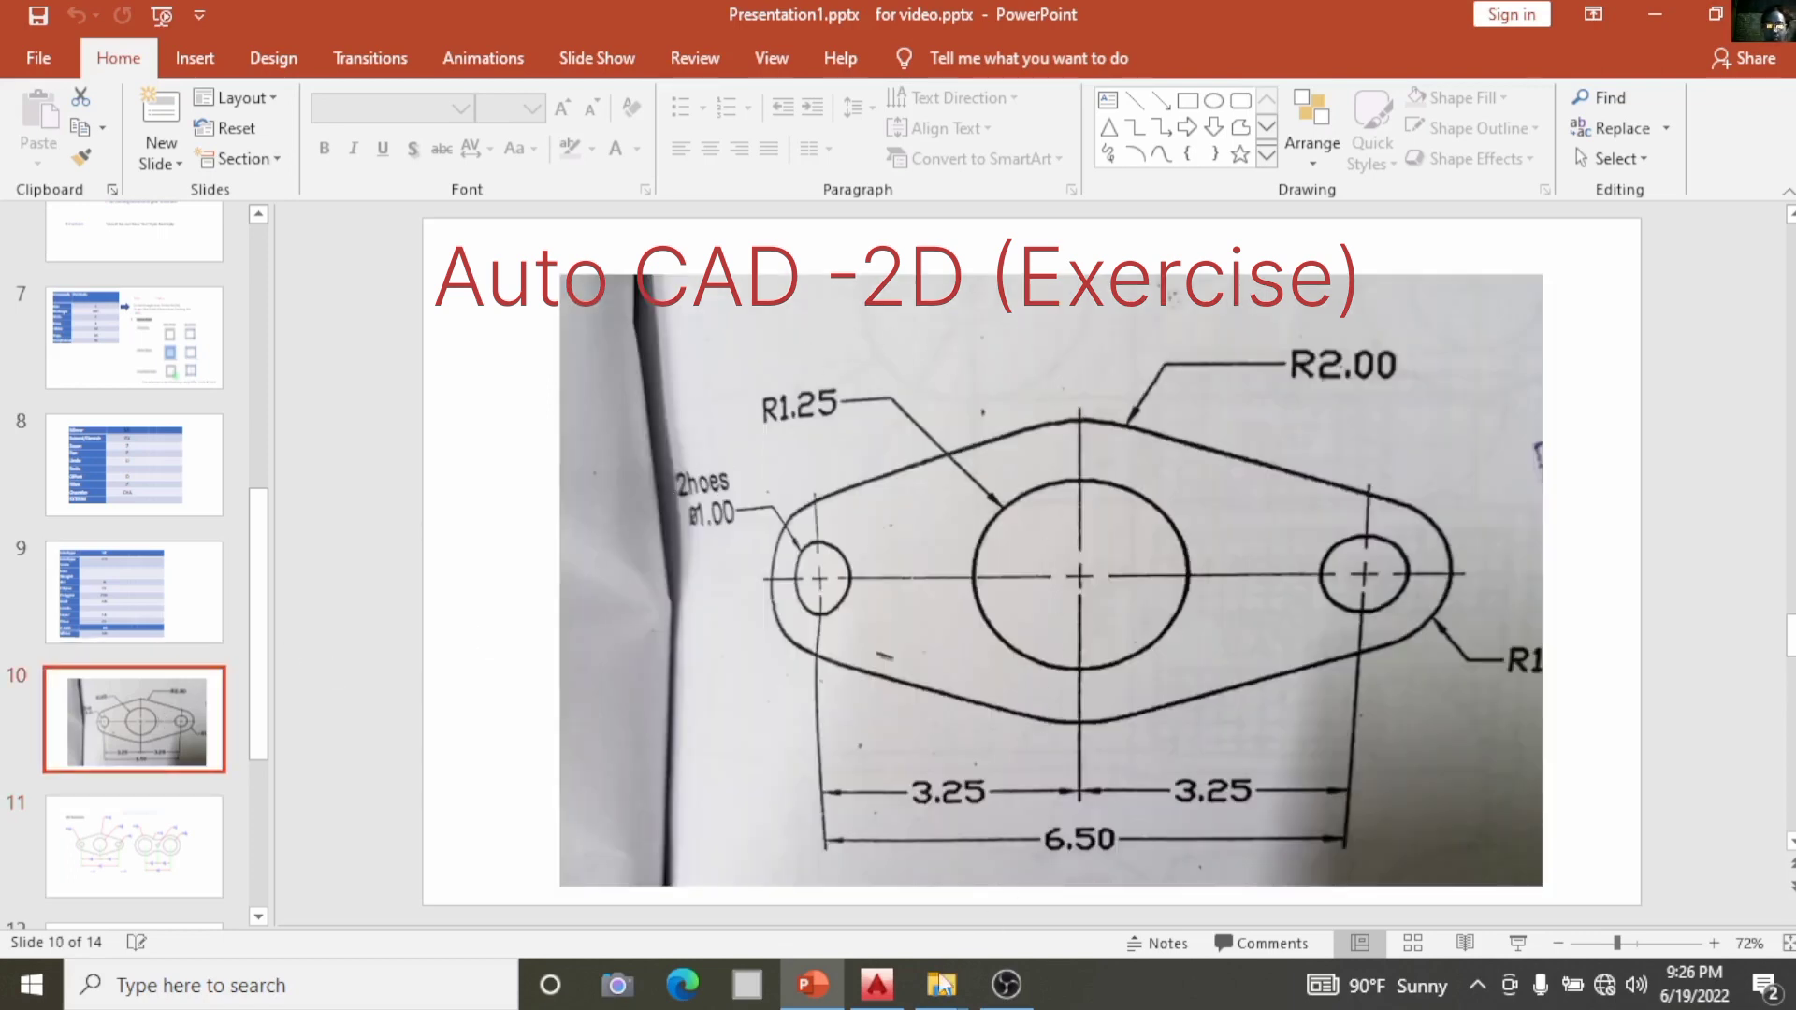
pyautogui.click(883, 990)
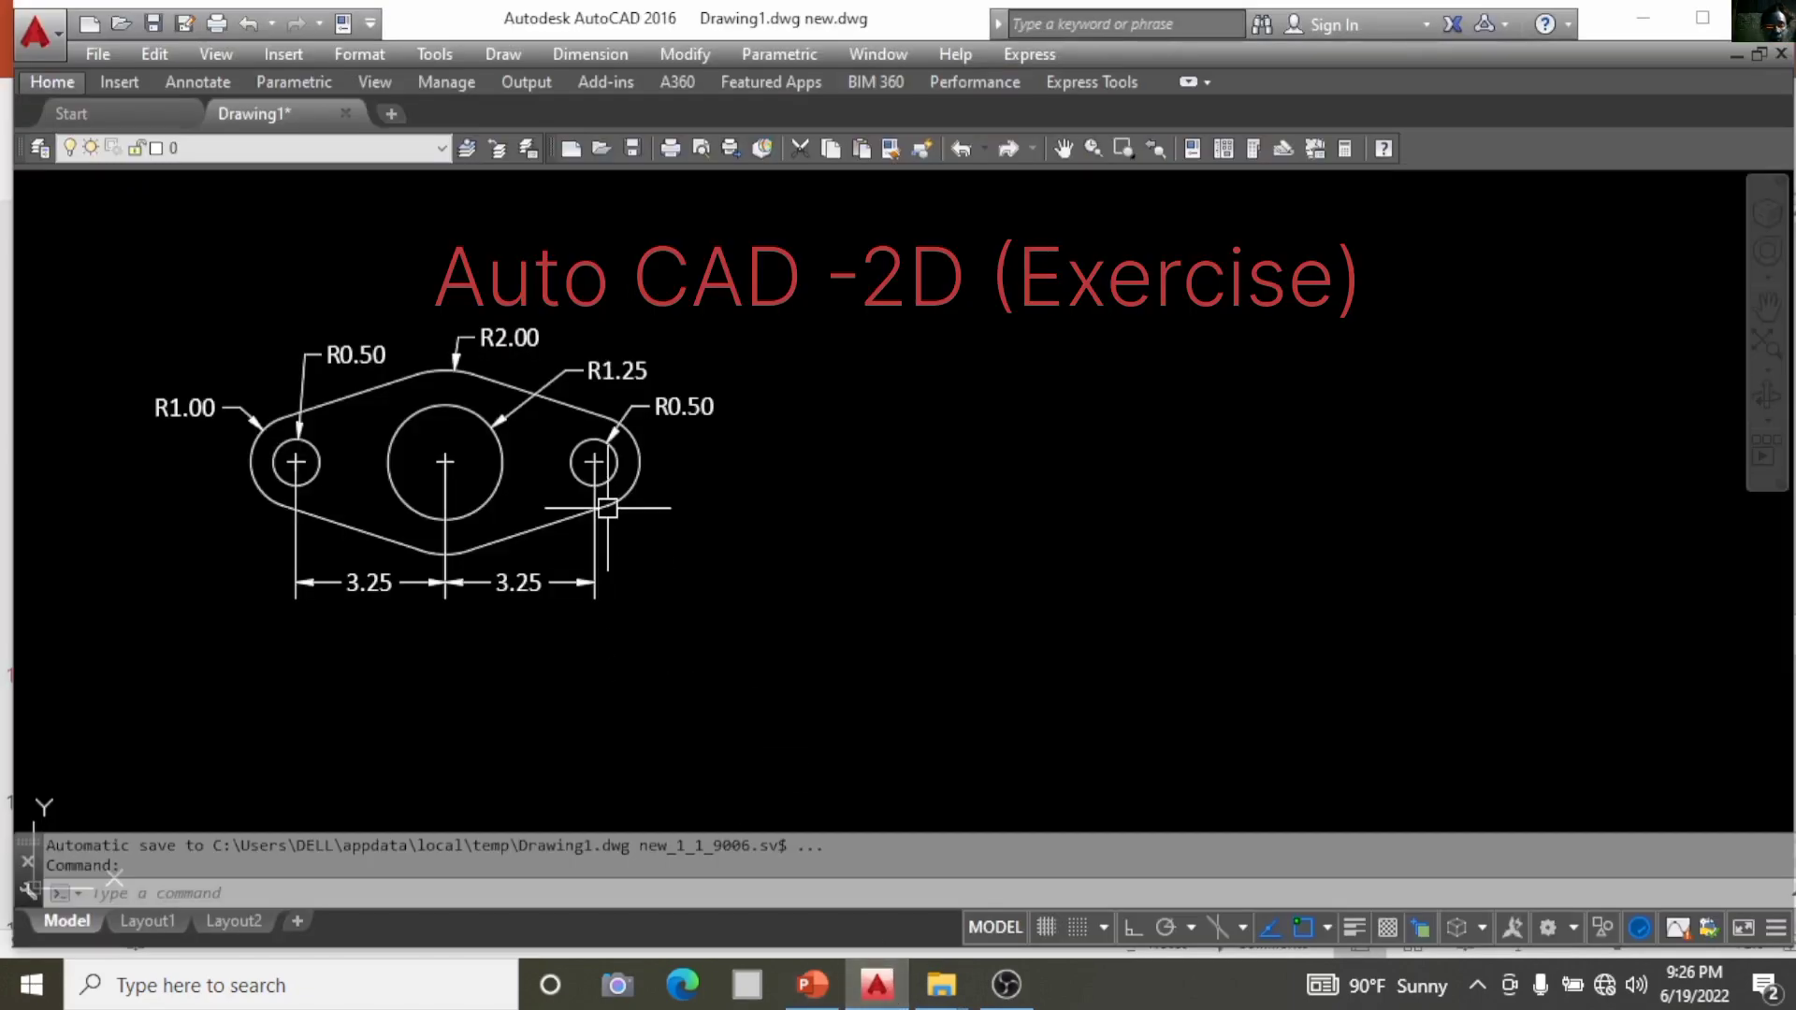
# Examine the finished plate's hole radii, outline arcs and centre distances, and compare them with the reference picture in PowerPoint.
pyautogui.moveTo(628, 405); pyautogui.dragTo(562, 441, button='middle')
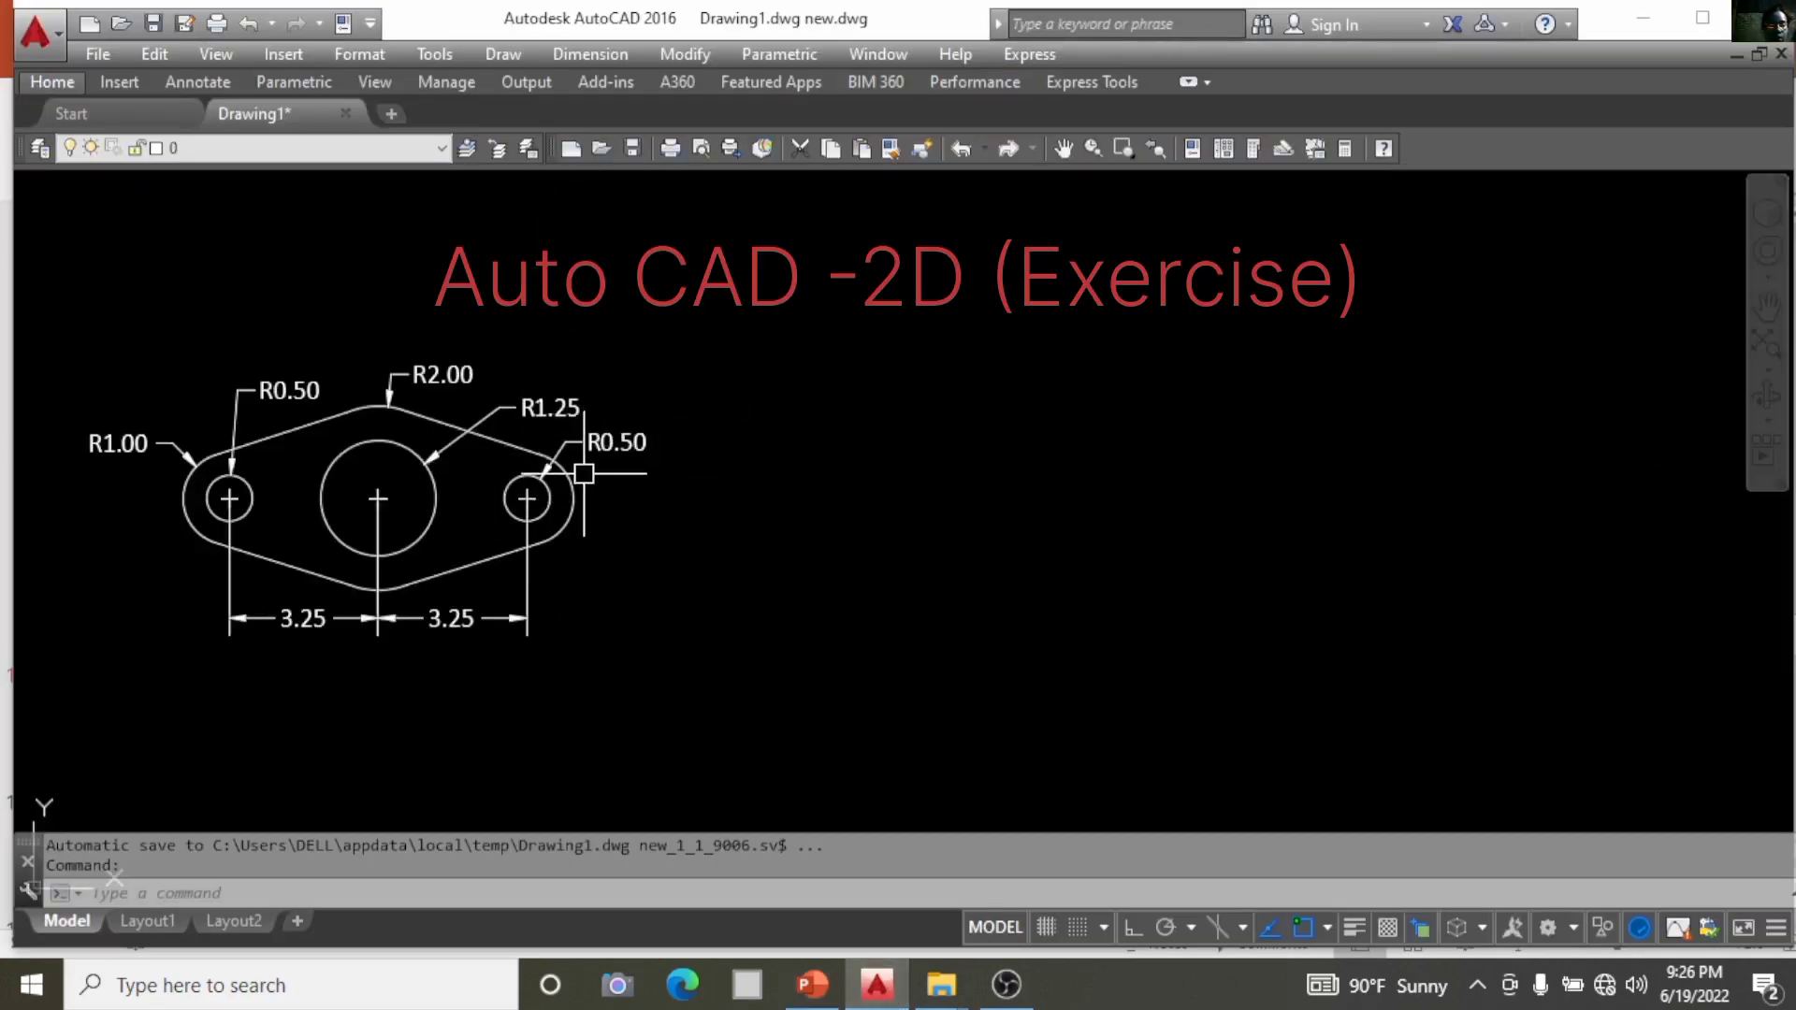
pyautogui.scroll(2, 657, 509)
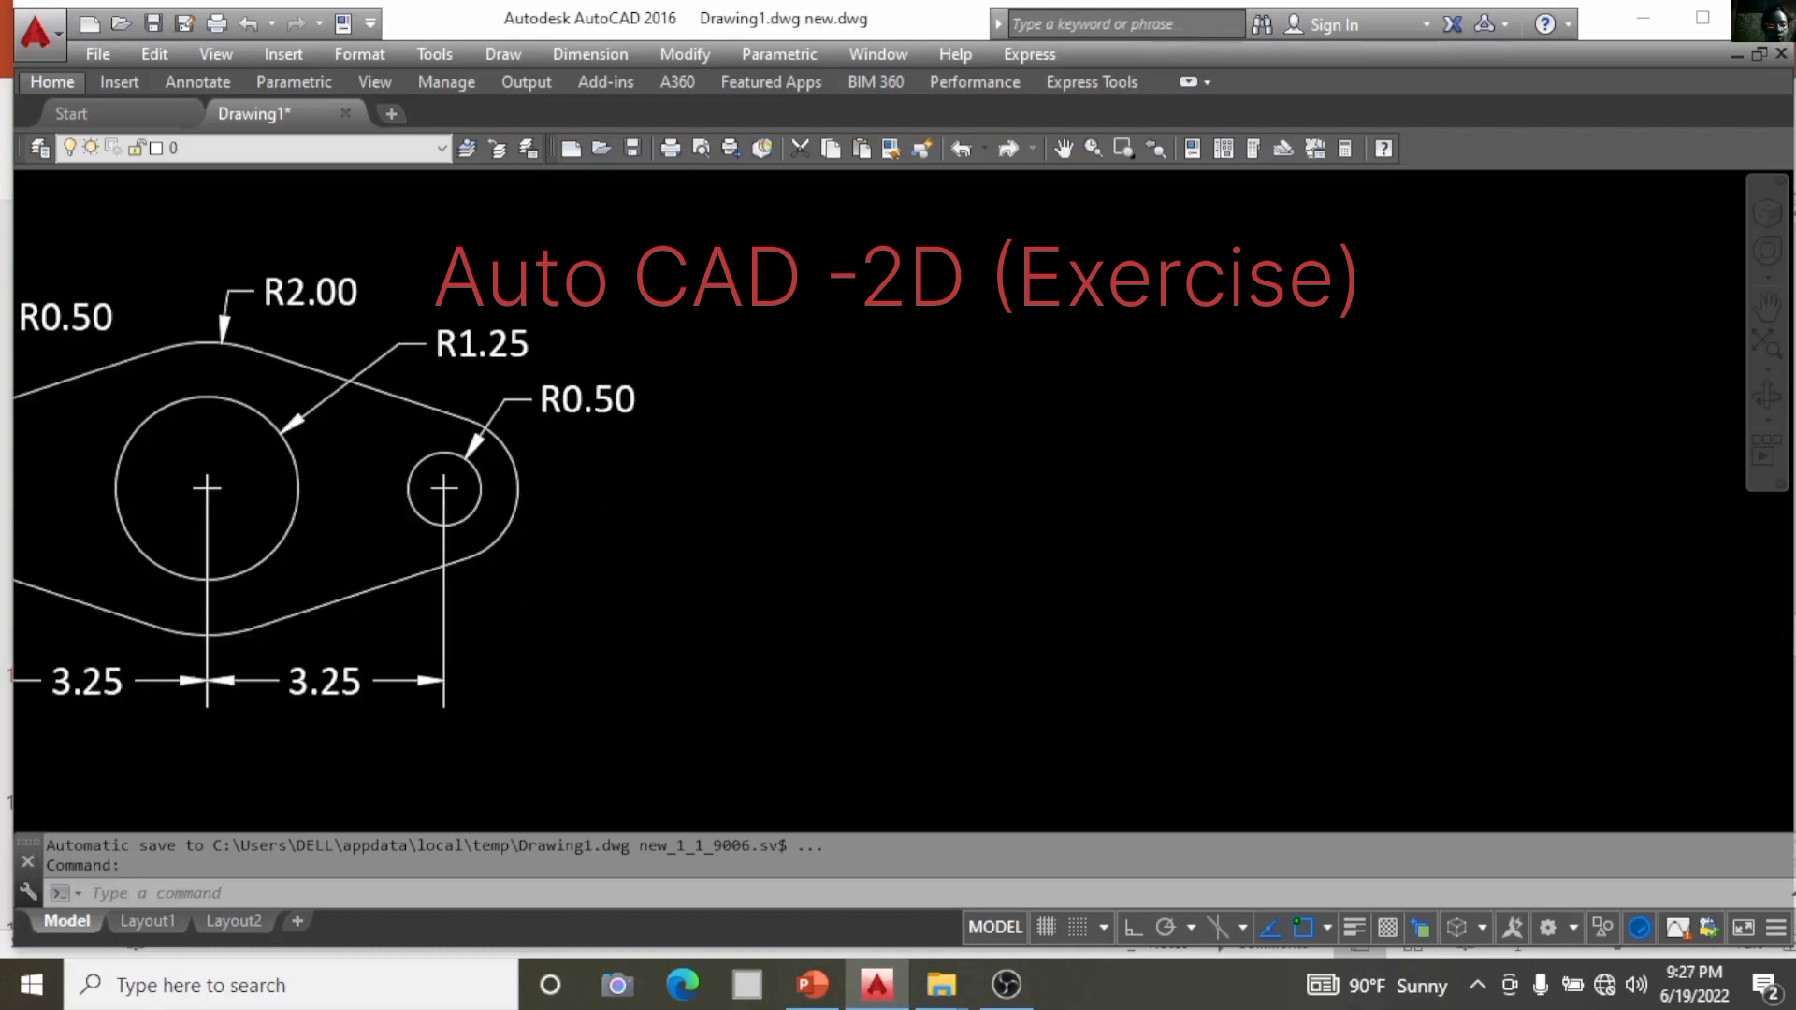
pyautogui.scroll(-2, 798, 453)
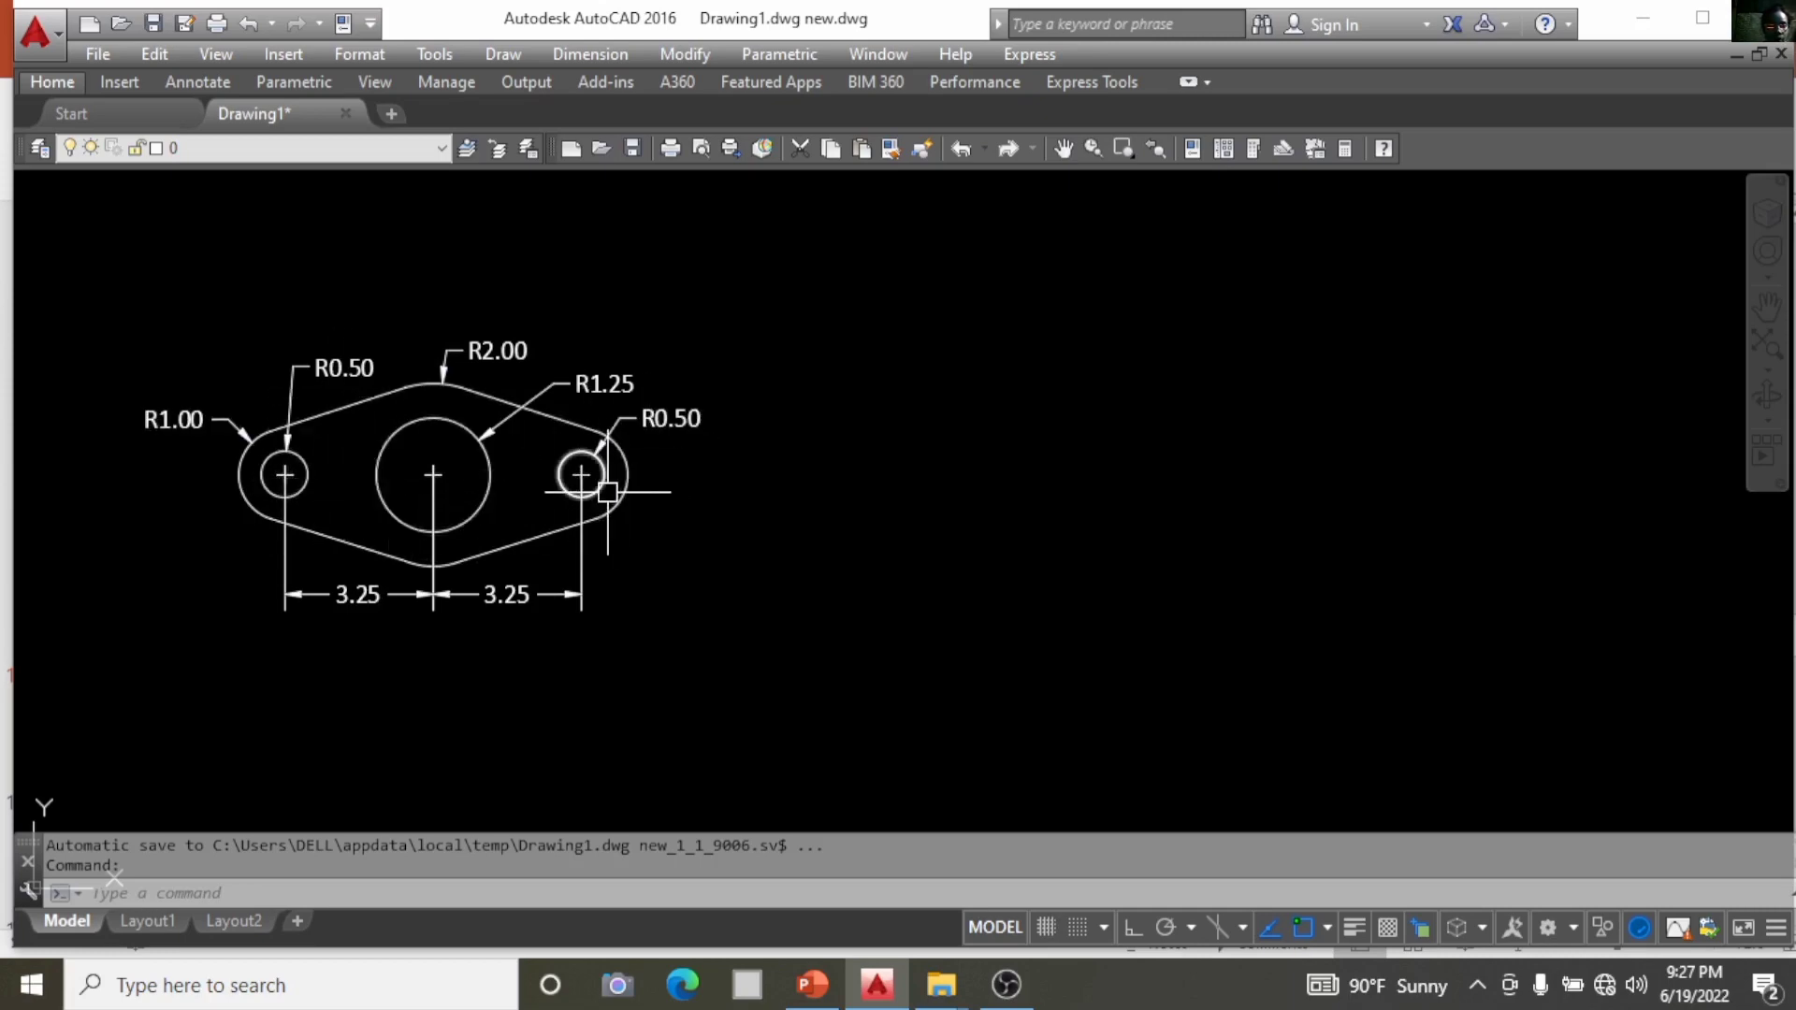
pyautogui.scroll(2, 604, 481)
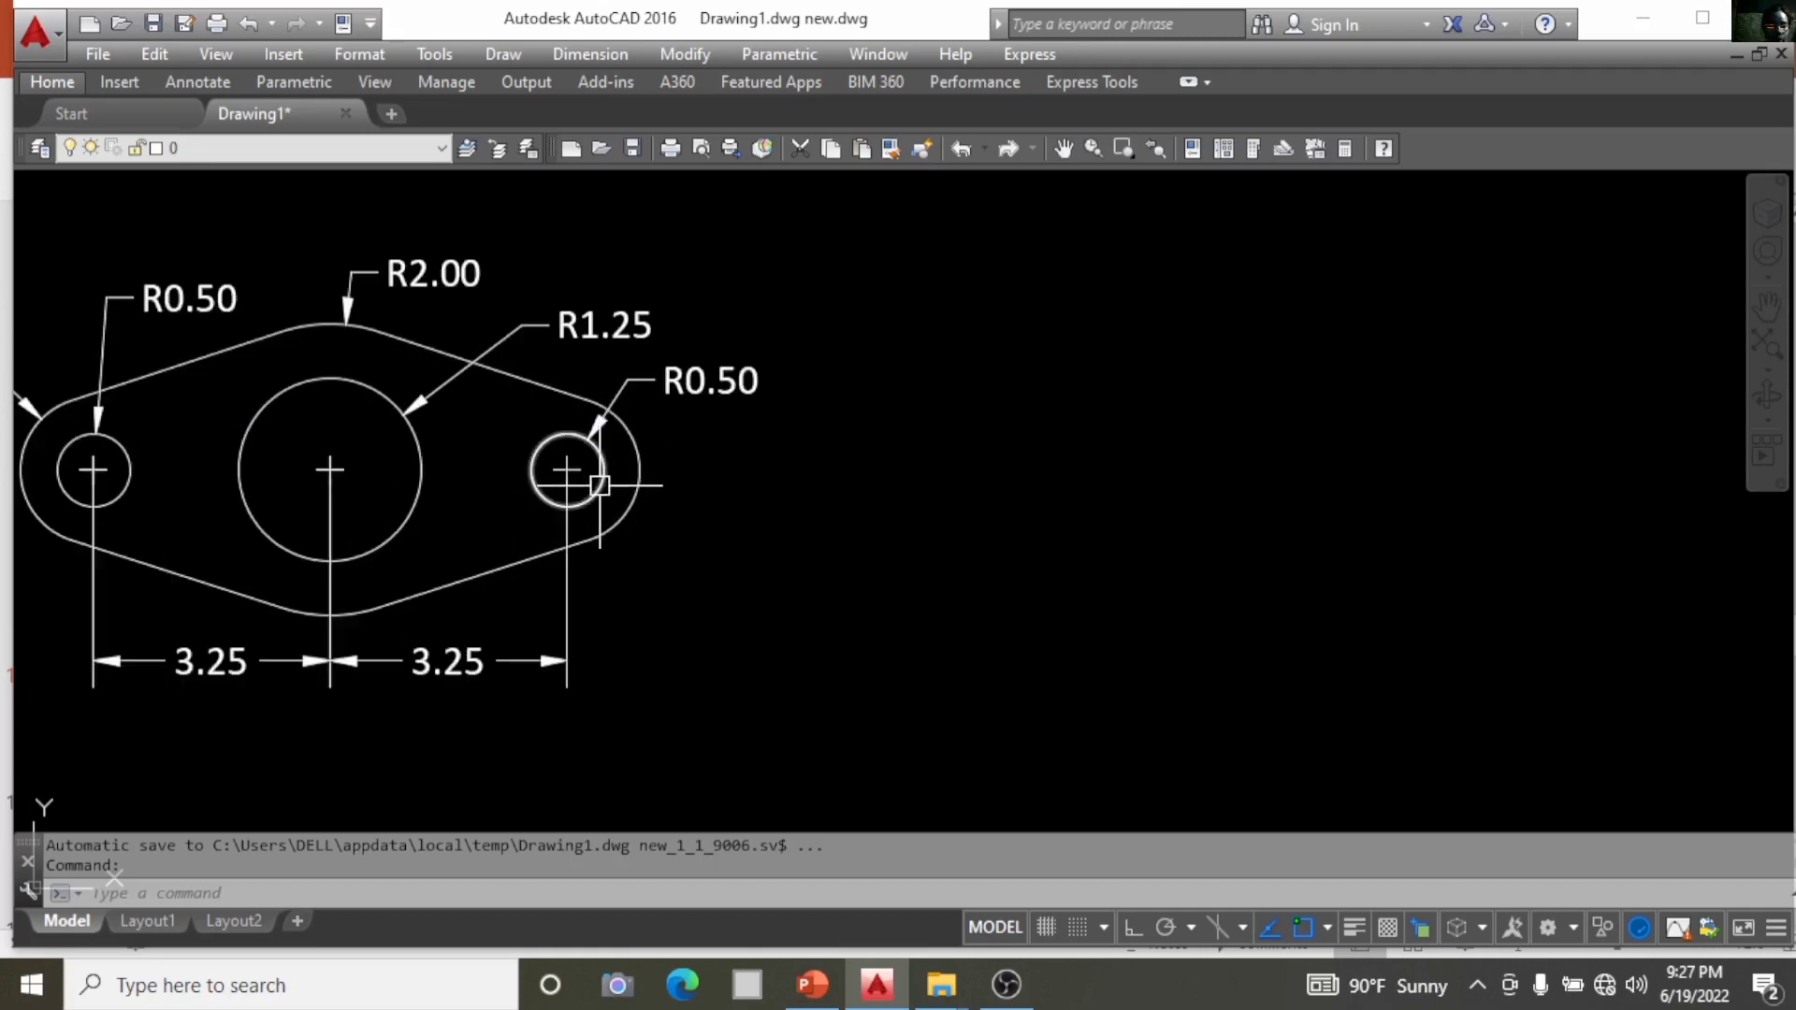
pyautogui.moveTo(629, 449)
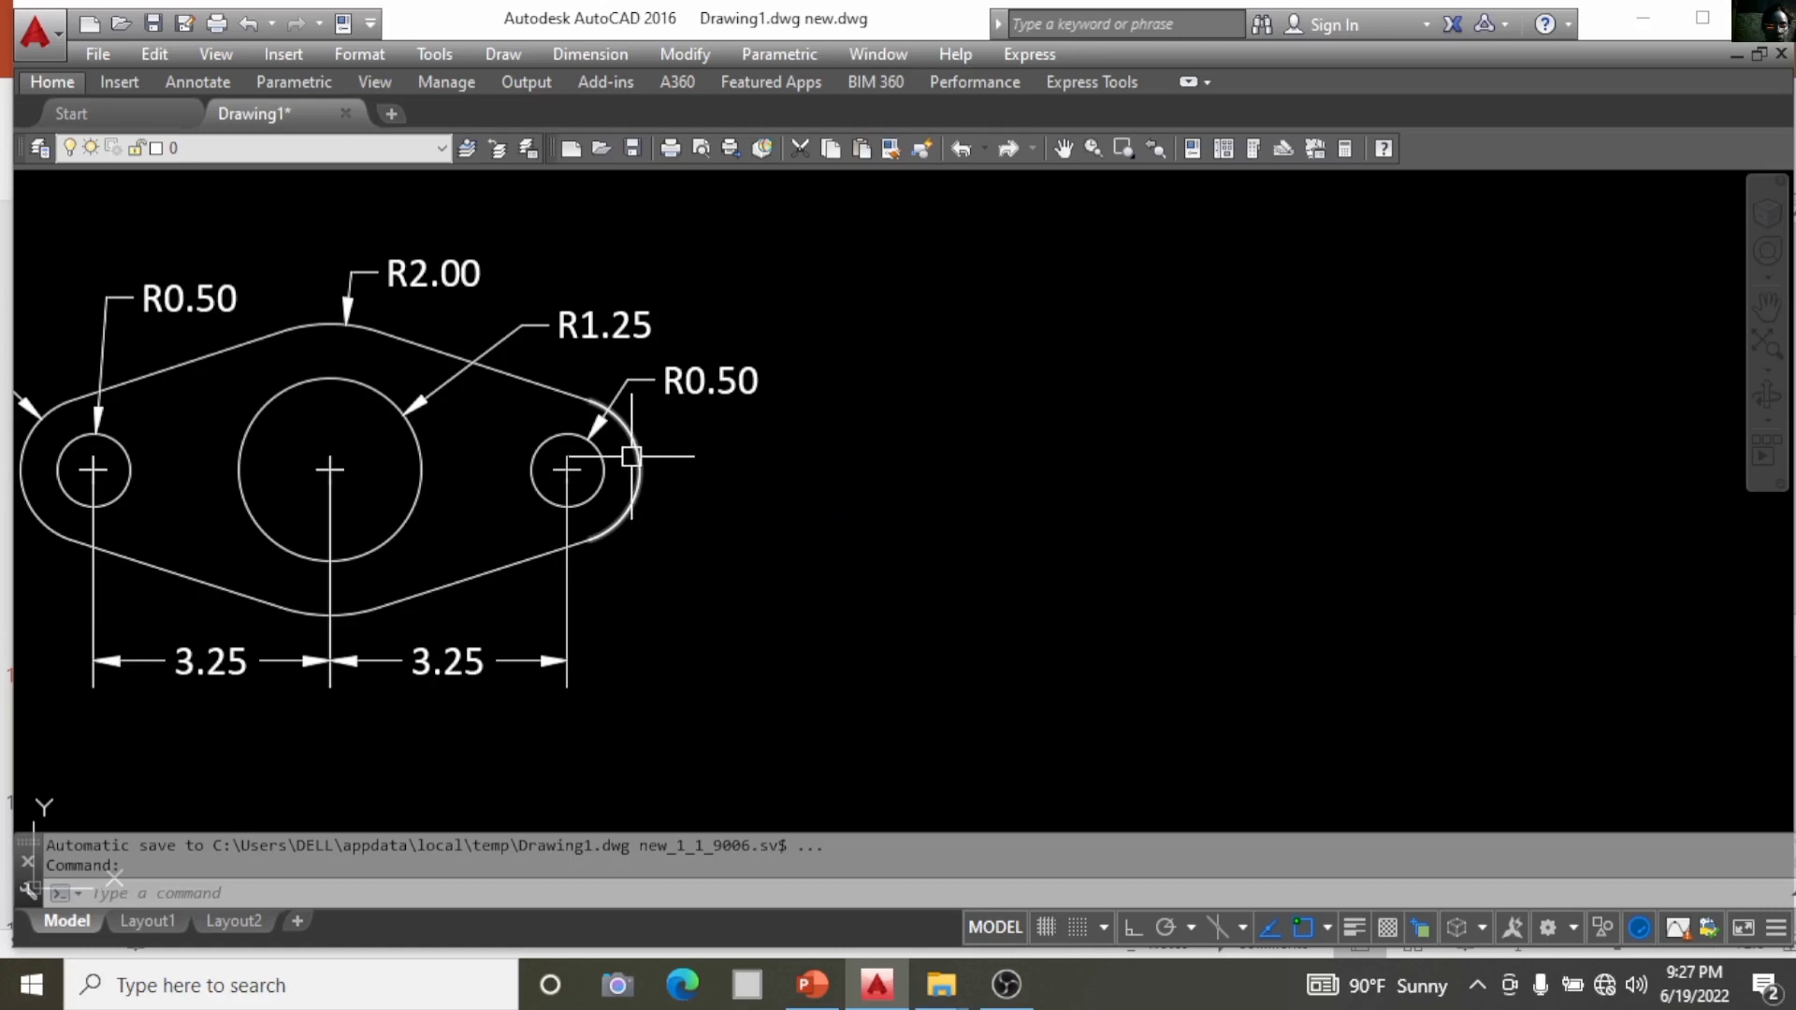
pyautogui.scroll(-1, 645, 451)
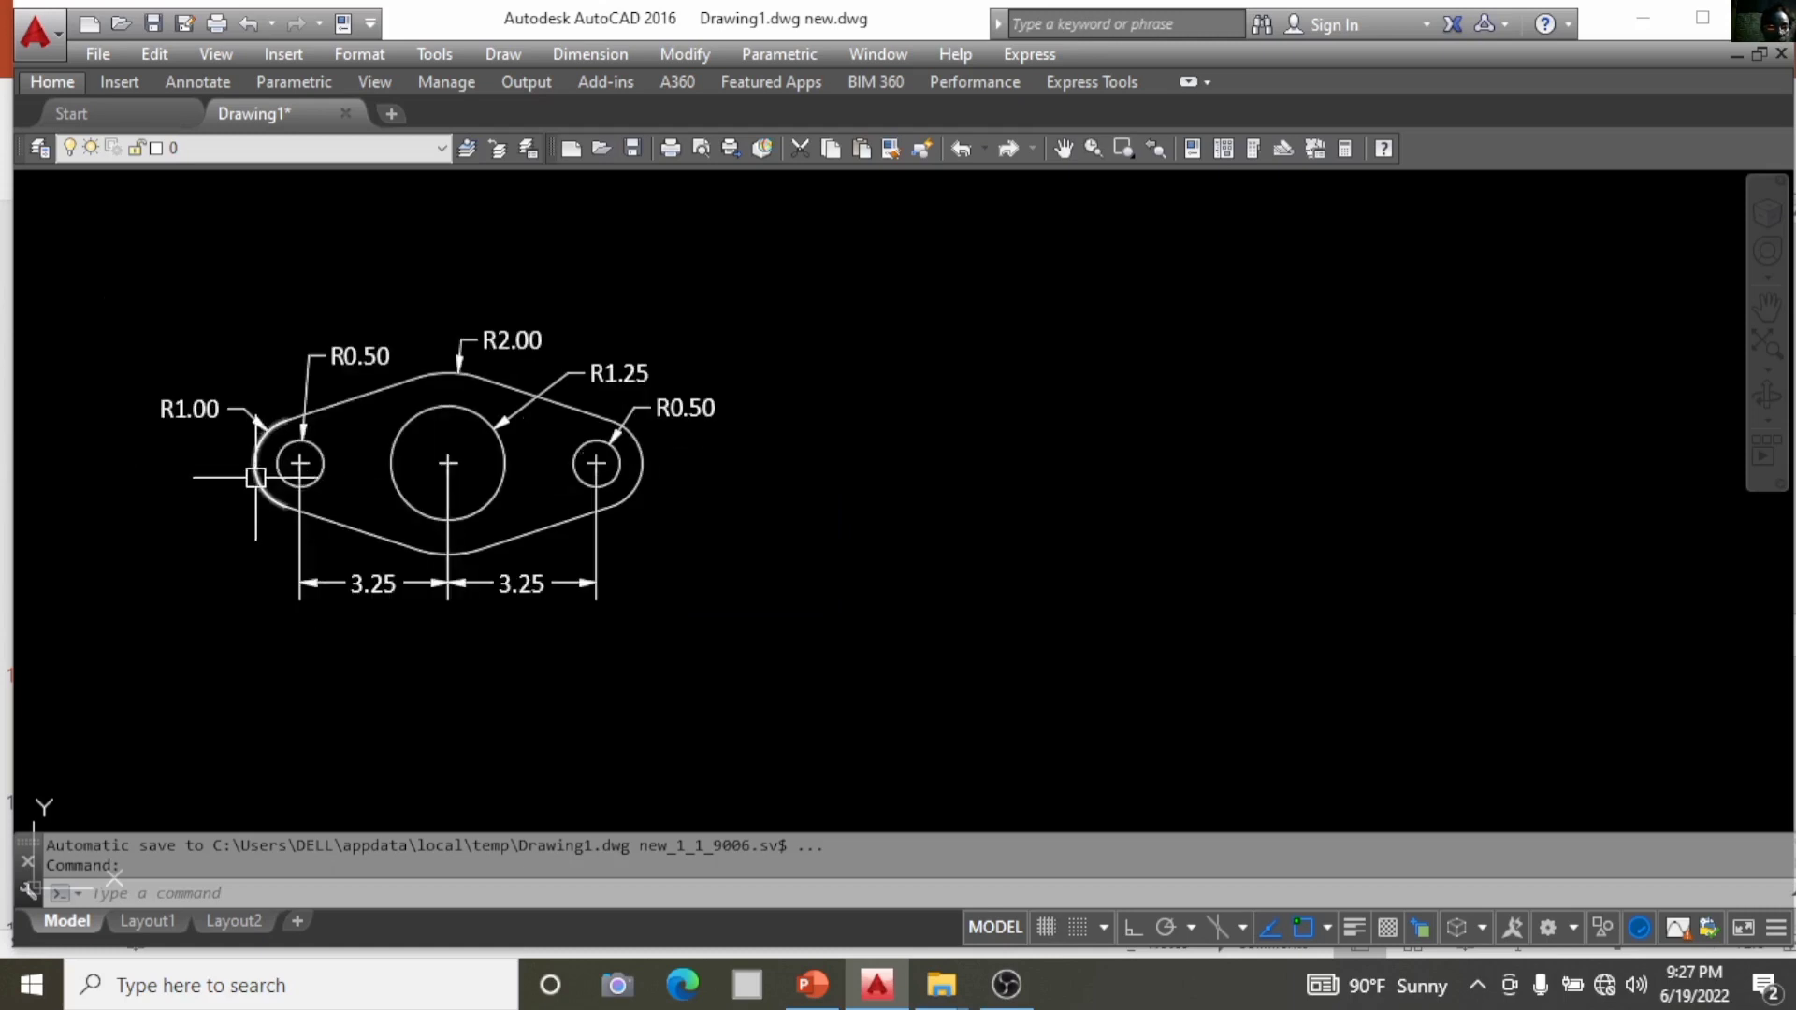
pyautogui.scroll(1, 252, 447)
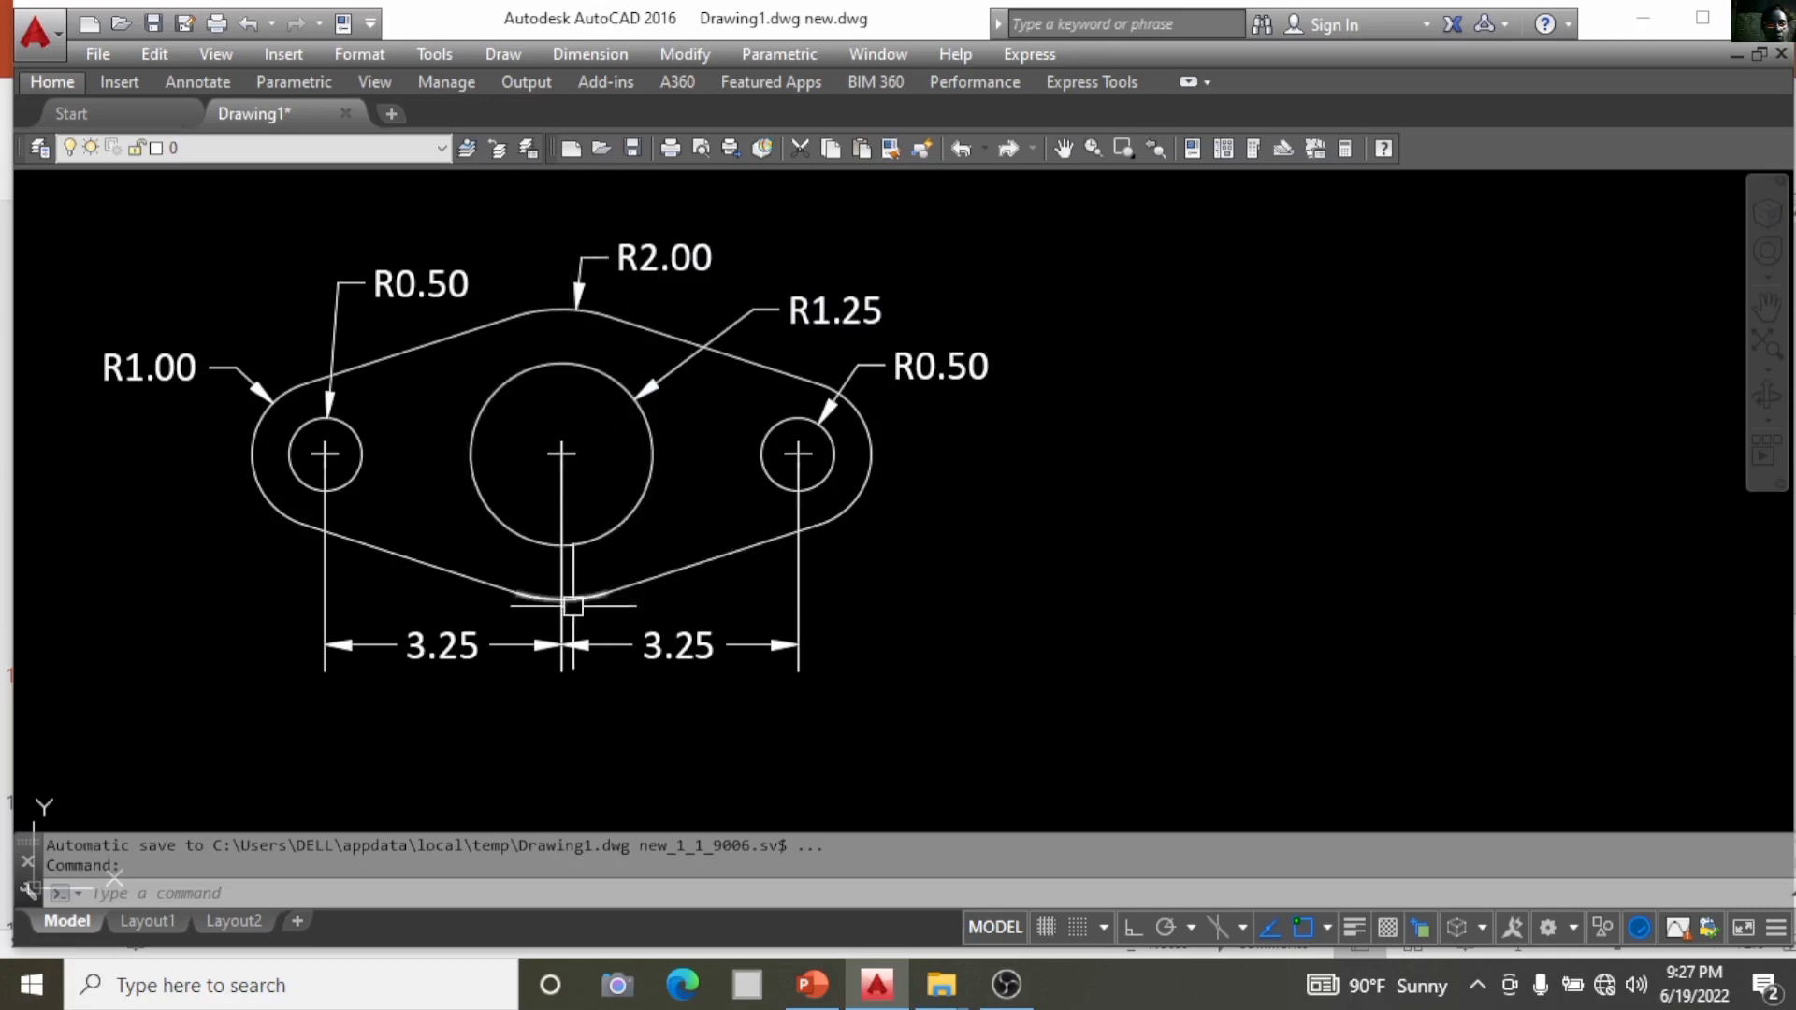
pyautogui.scroll(-1, 574, 585)
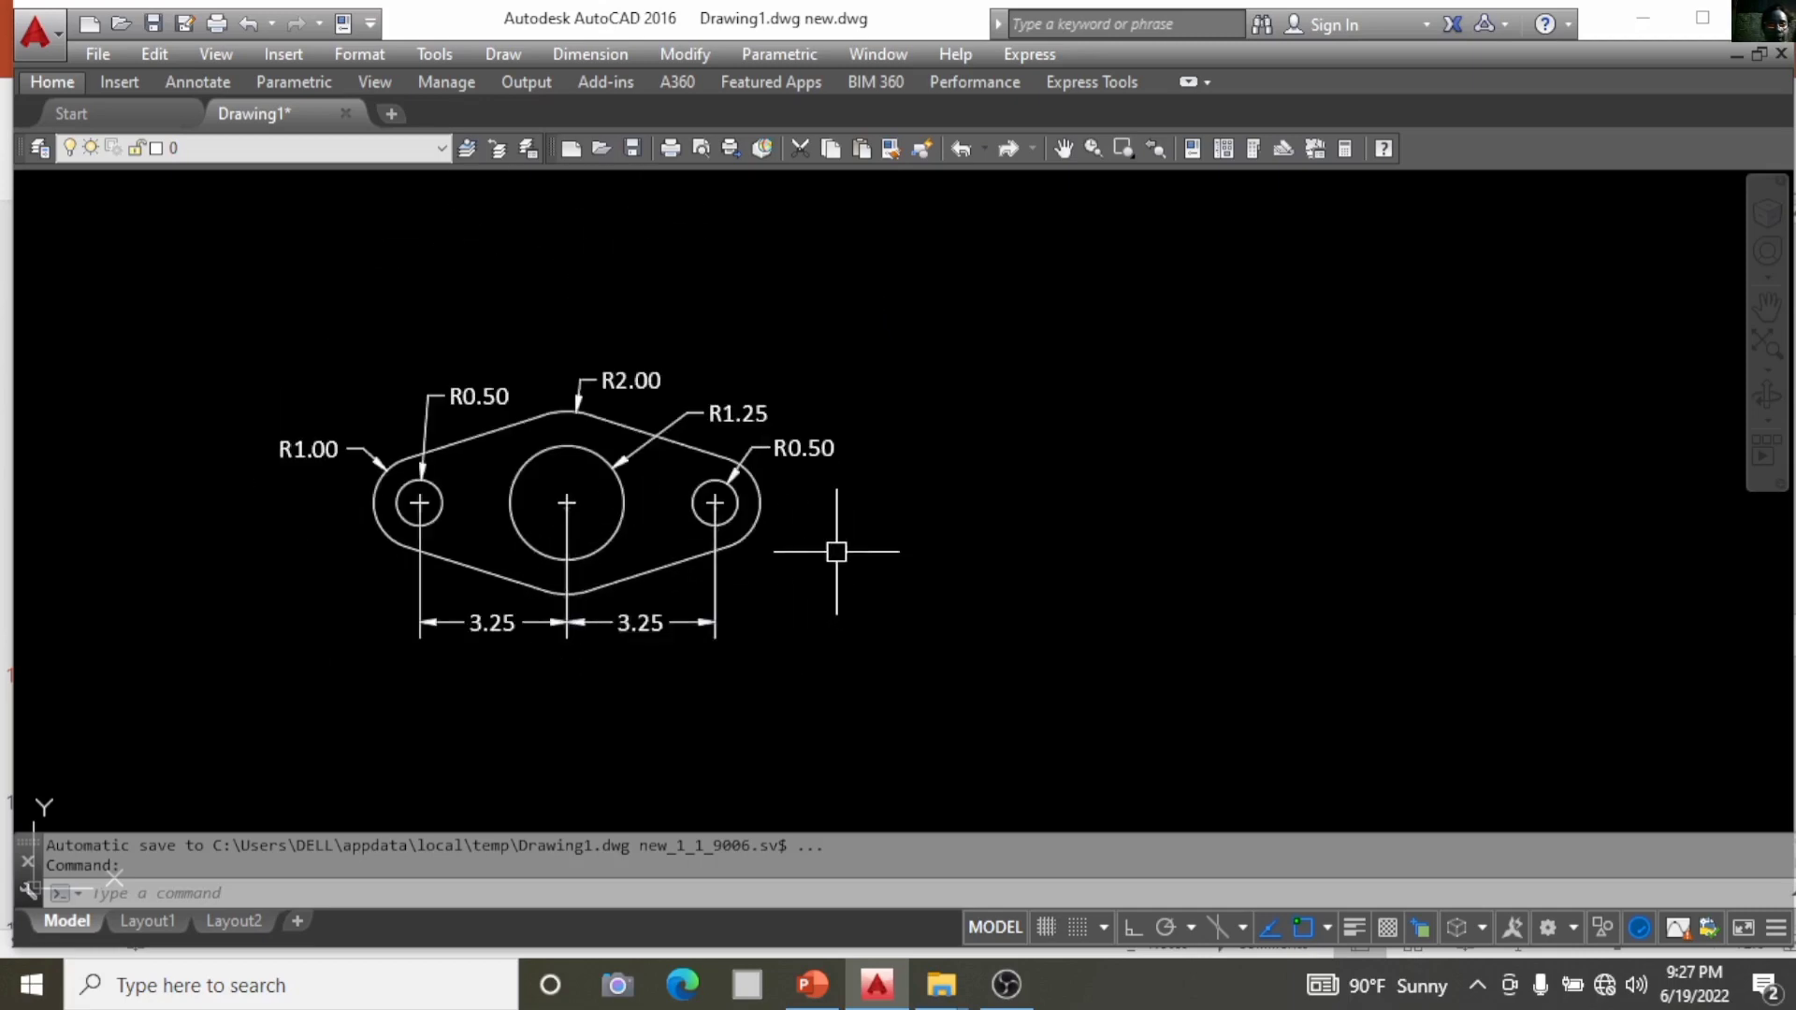
pyautogui.scroll(1, 743, 573)
pyautogui.scroll(-2, 754, 563)
pyautogui.scroll(1, 829, 577)
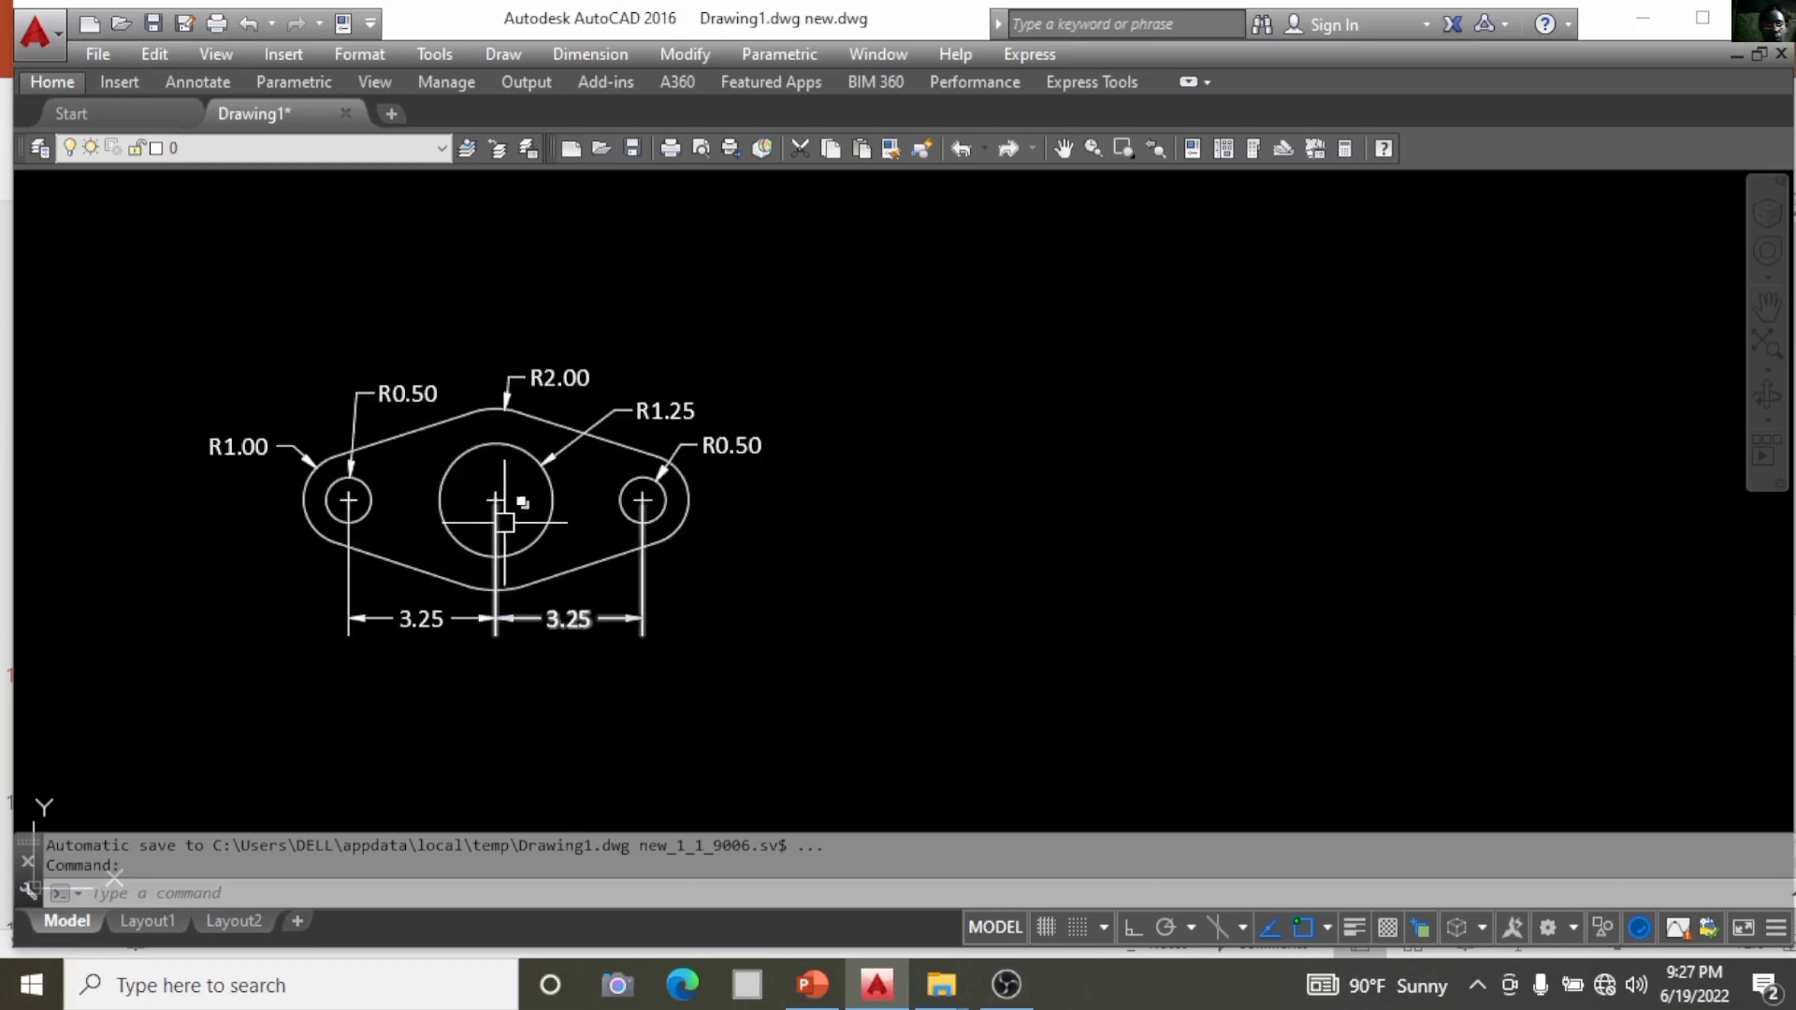
pyautogui.scroll(2, 520, 506)
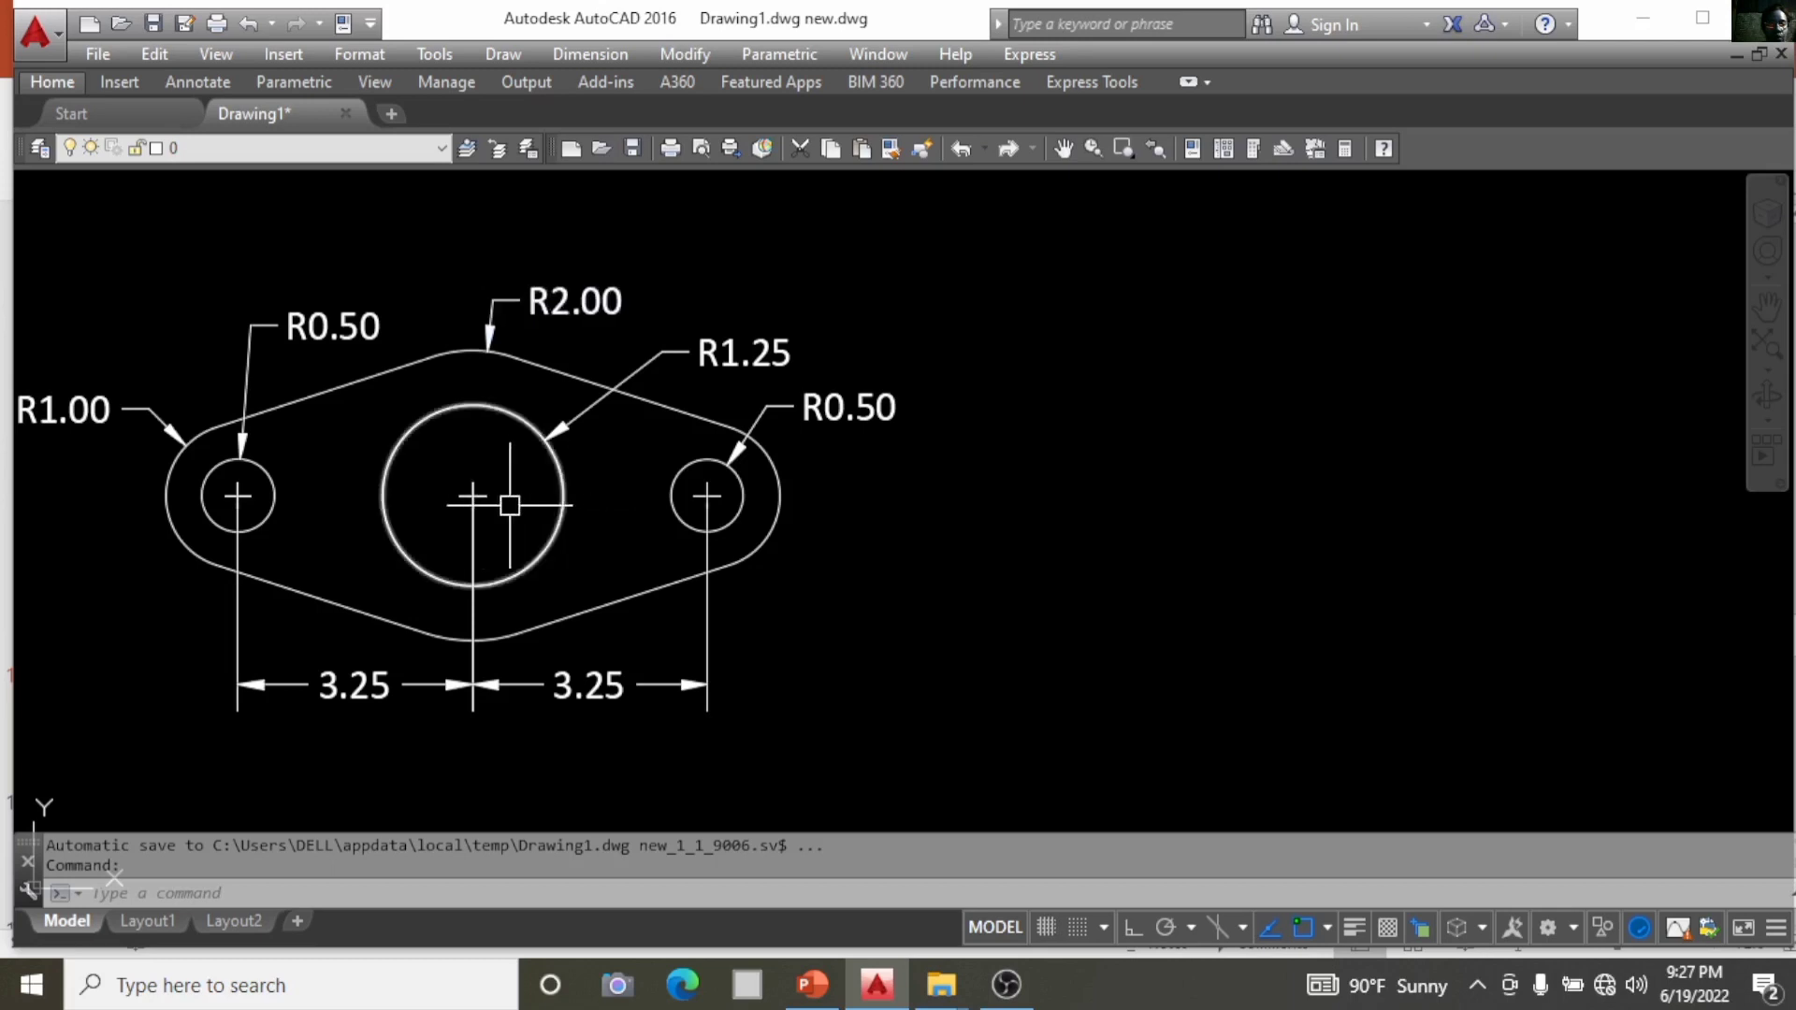
pyautogui.scroll(-2, 510, 503)
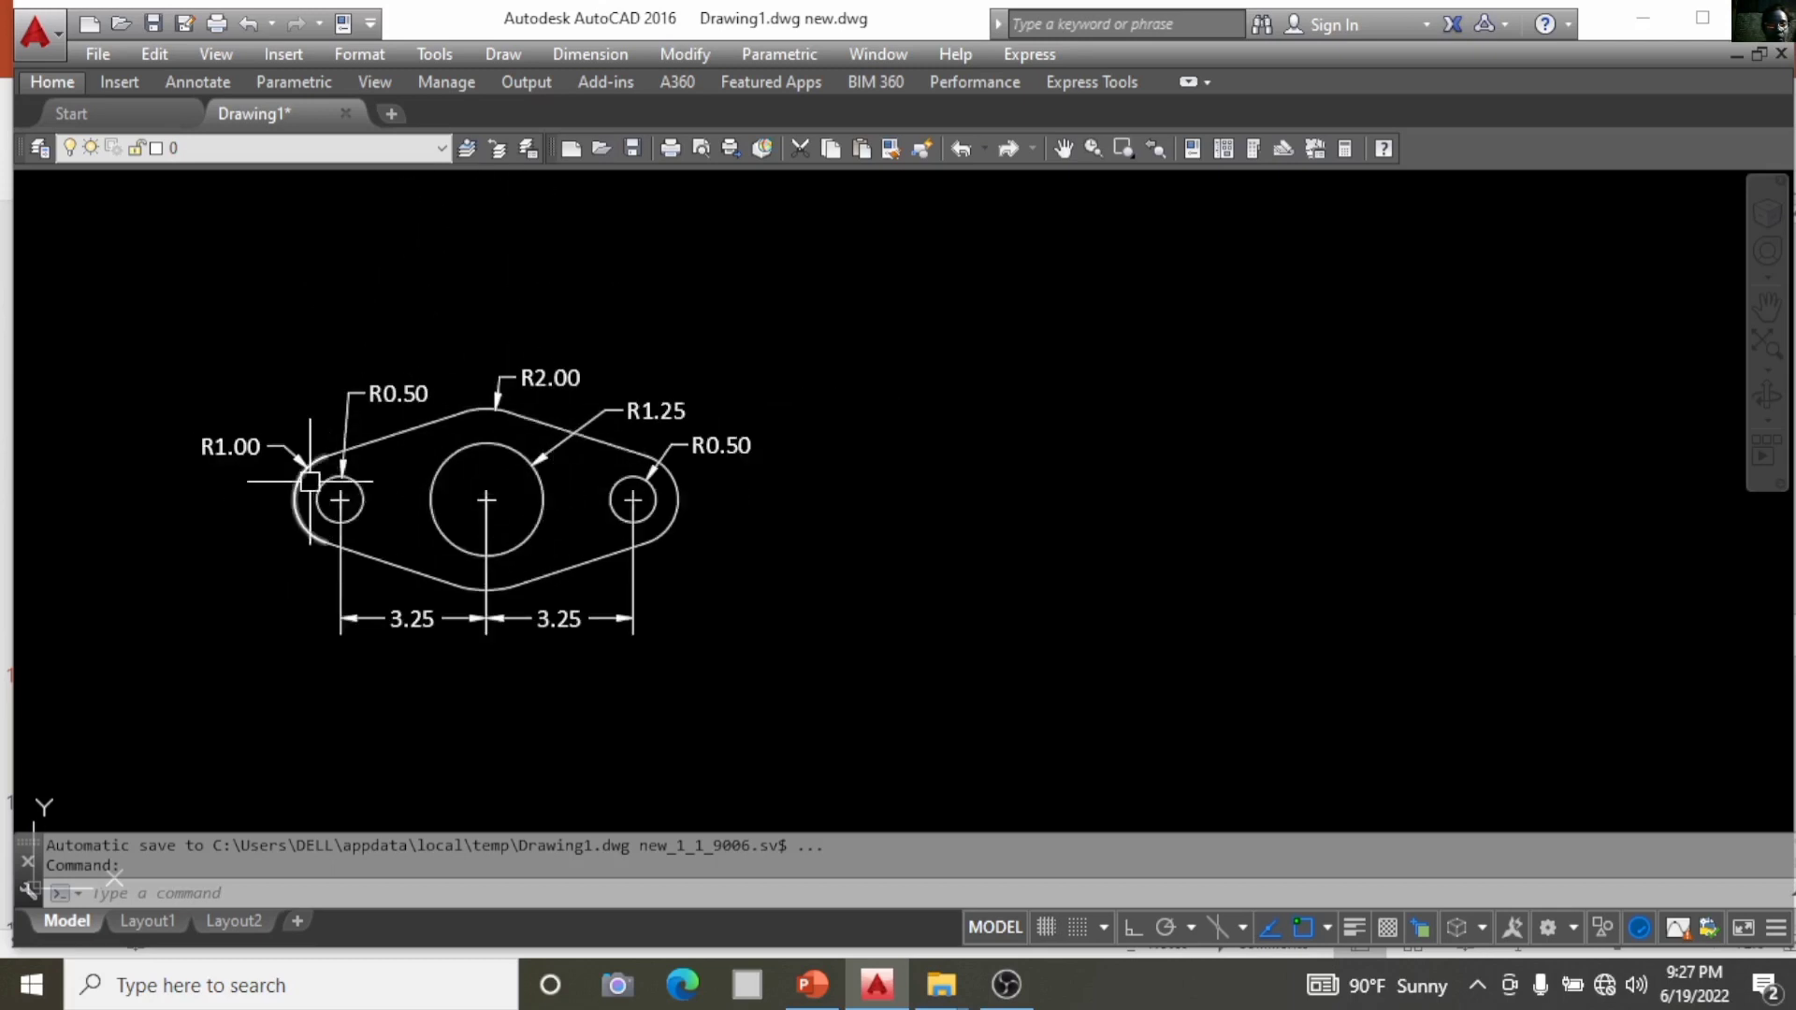
pyautogui.scroll(2, 758, 542)
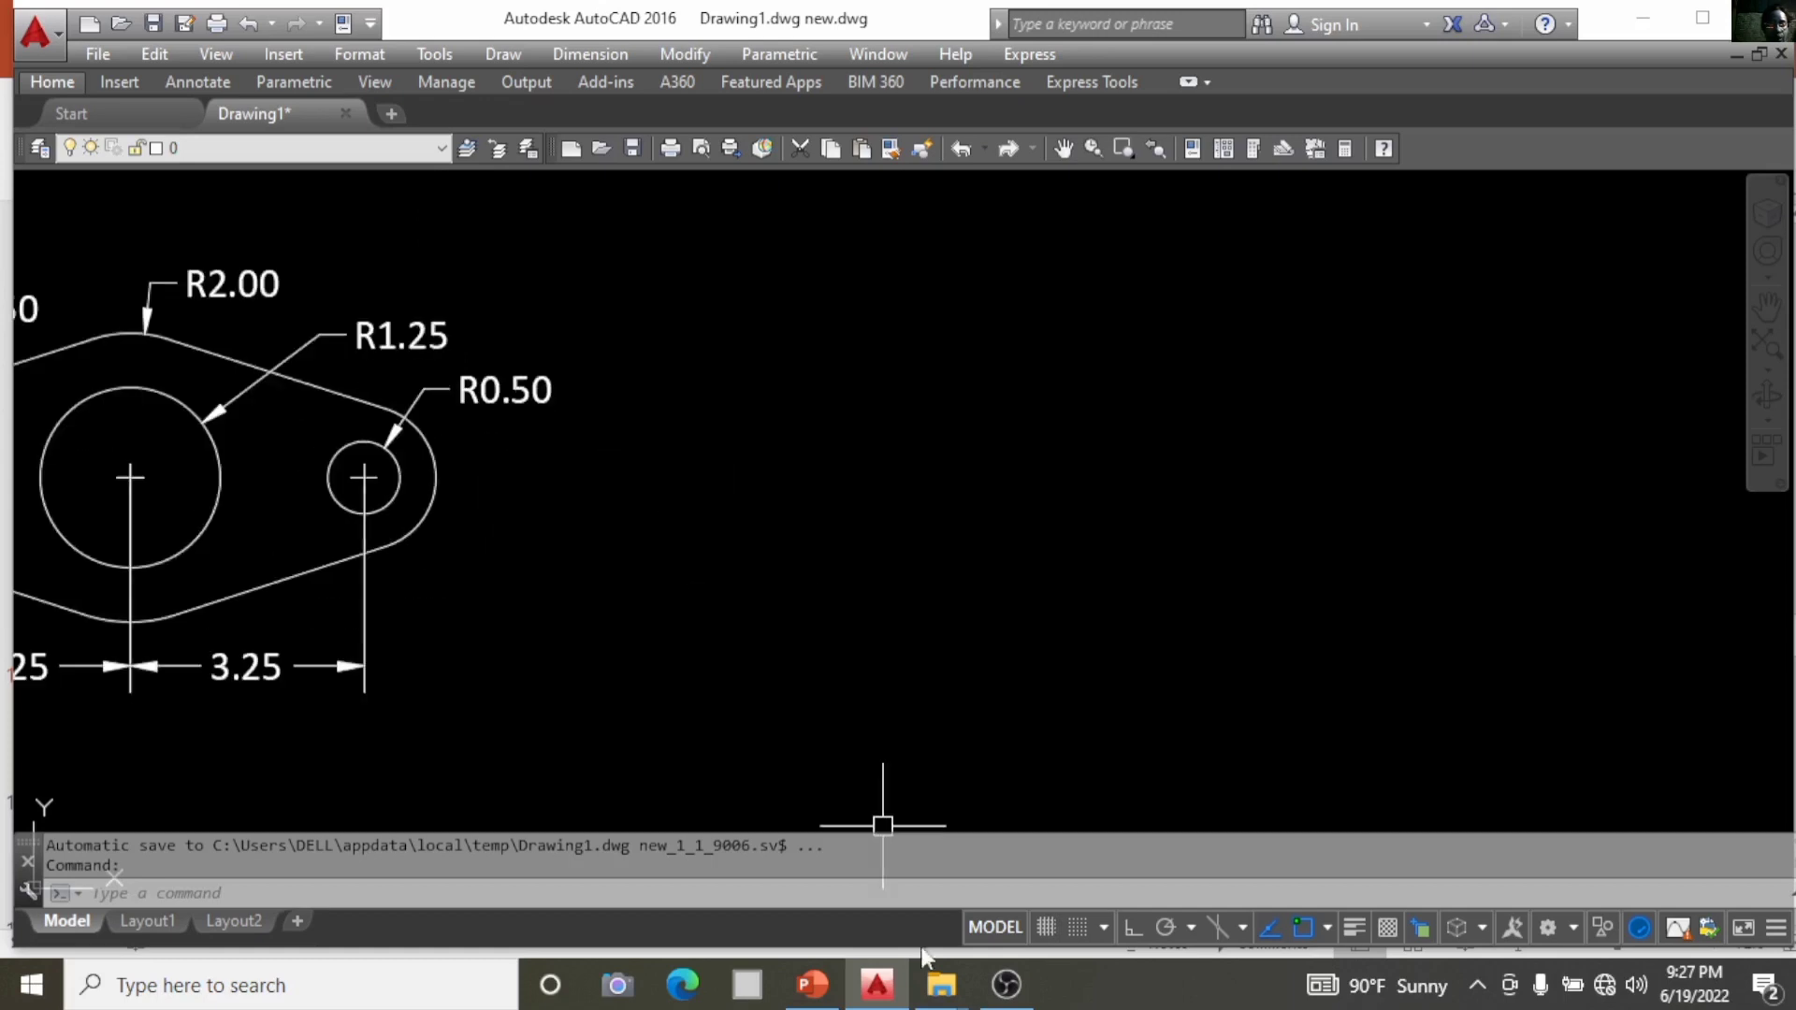
pyautogui.click(794, 989)
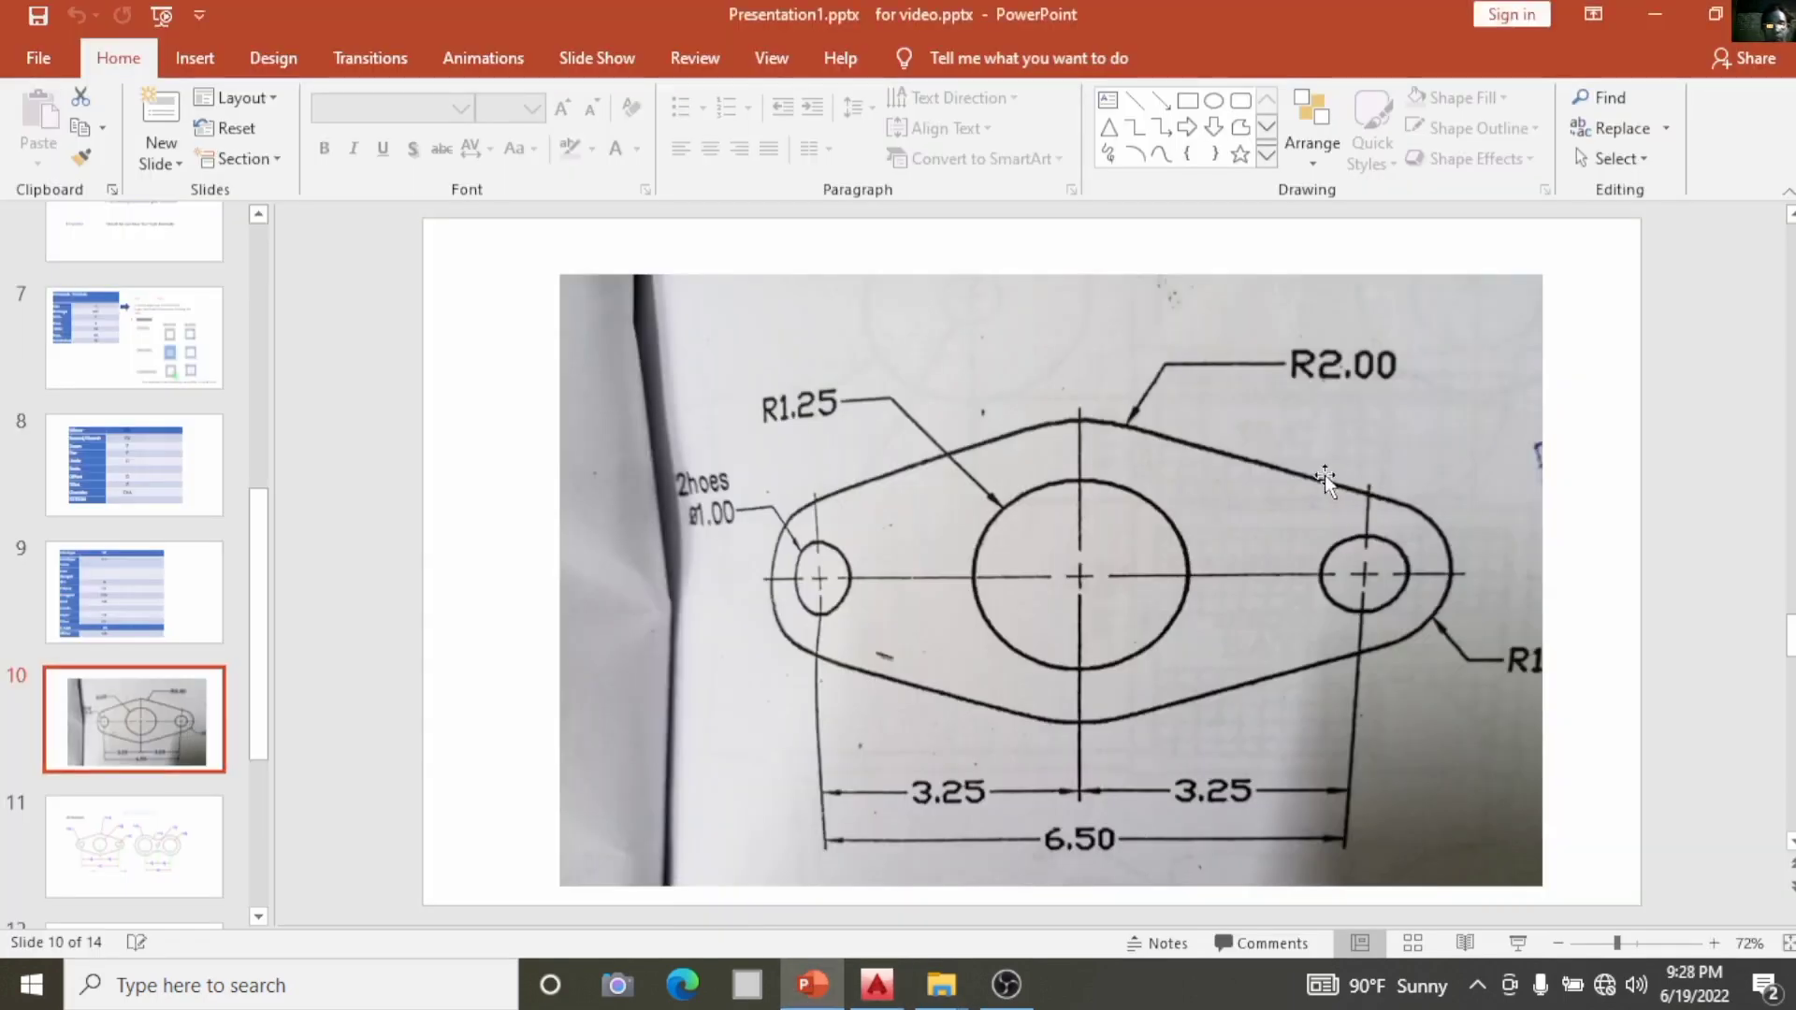
pyautogui.click(1659, 19)
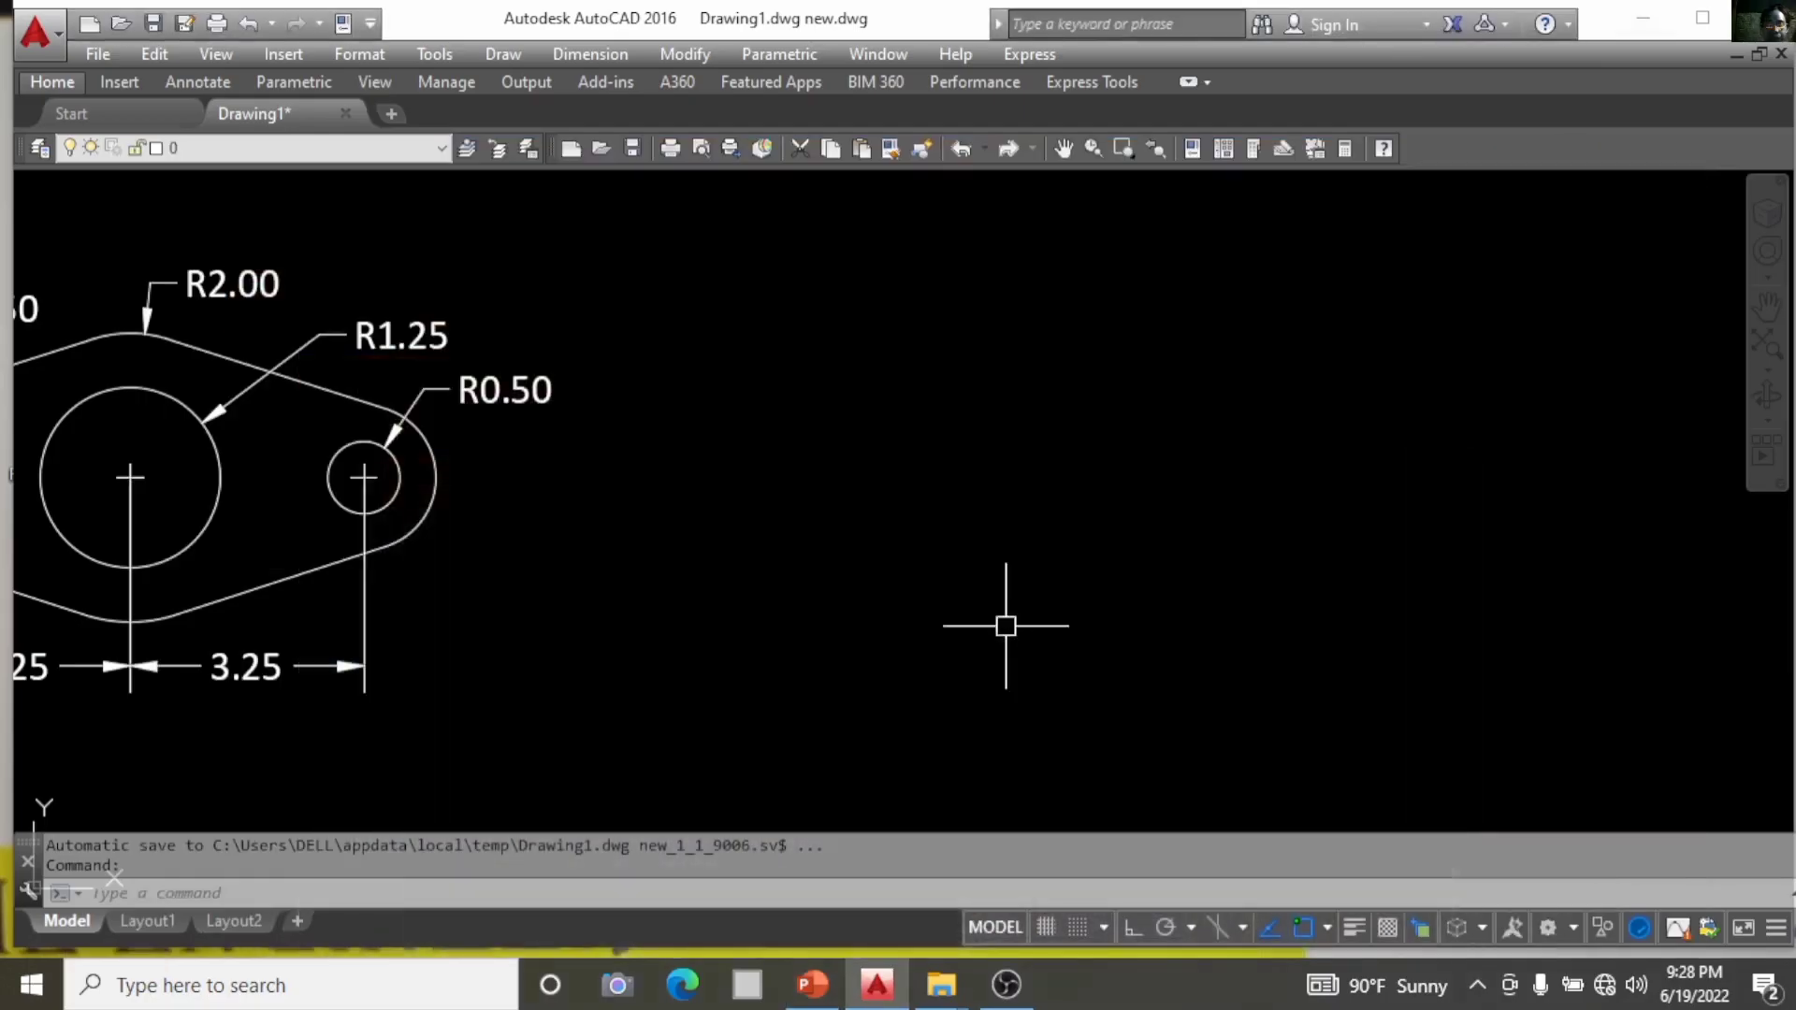
# Draw a circle of radius 0.5 in the empty area to the right of the finished plate drawing.
pyautogui.scroll(-2, 461, 501)
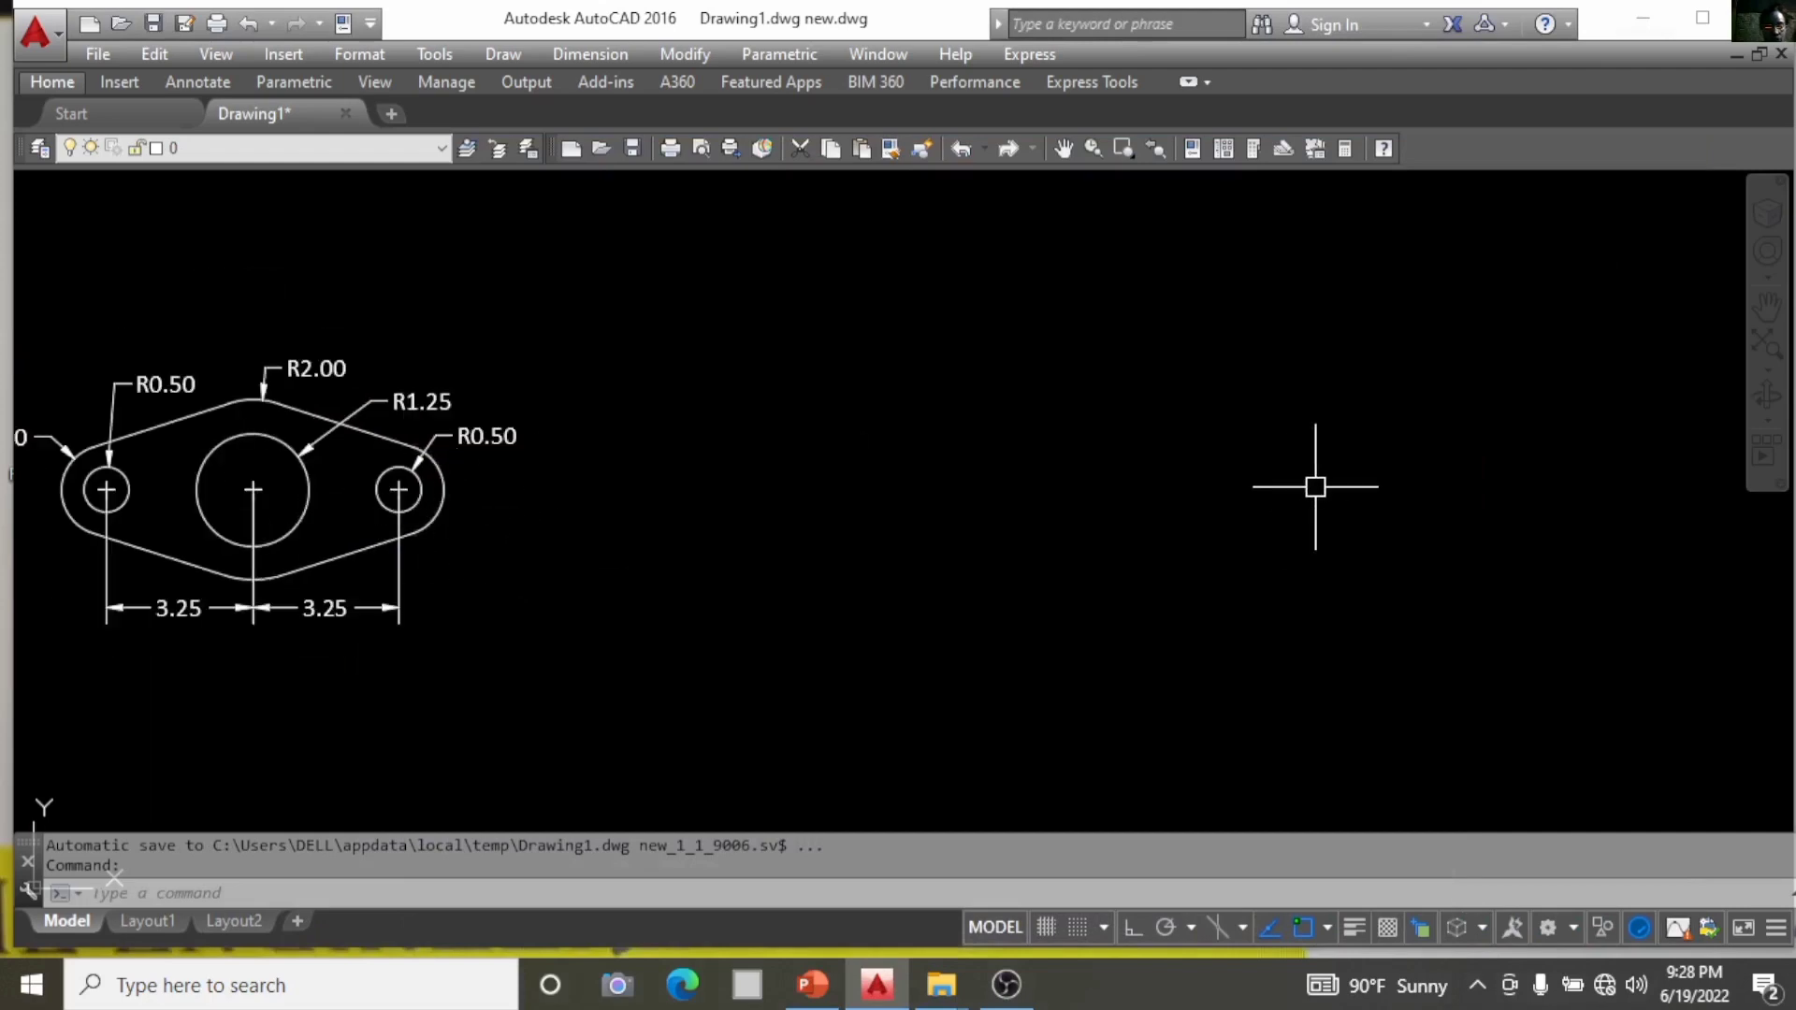
pyautogui.write('c')
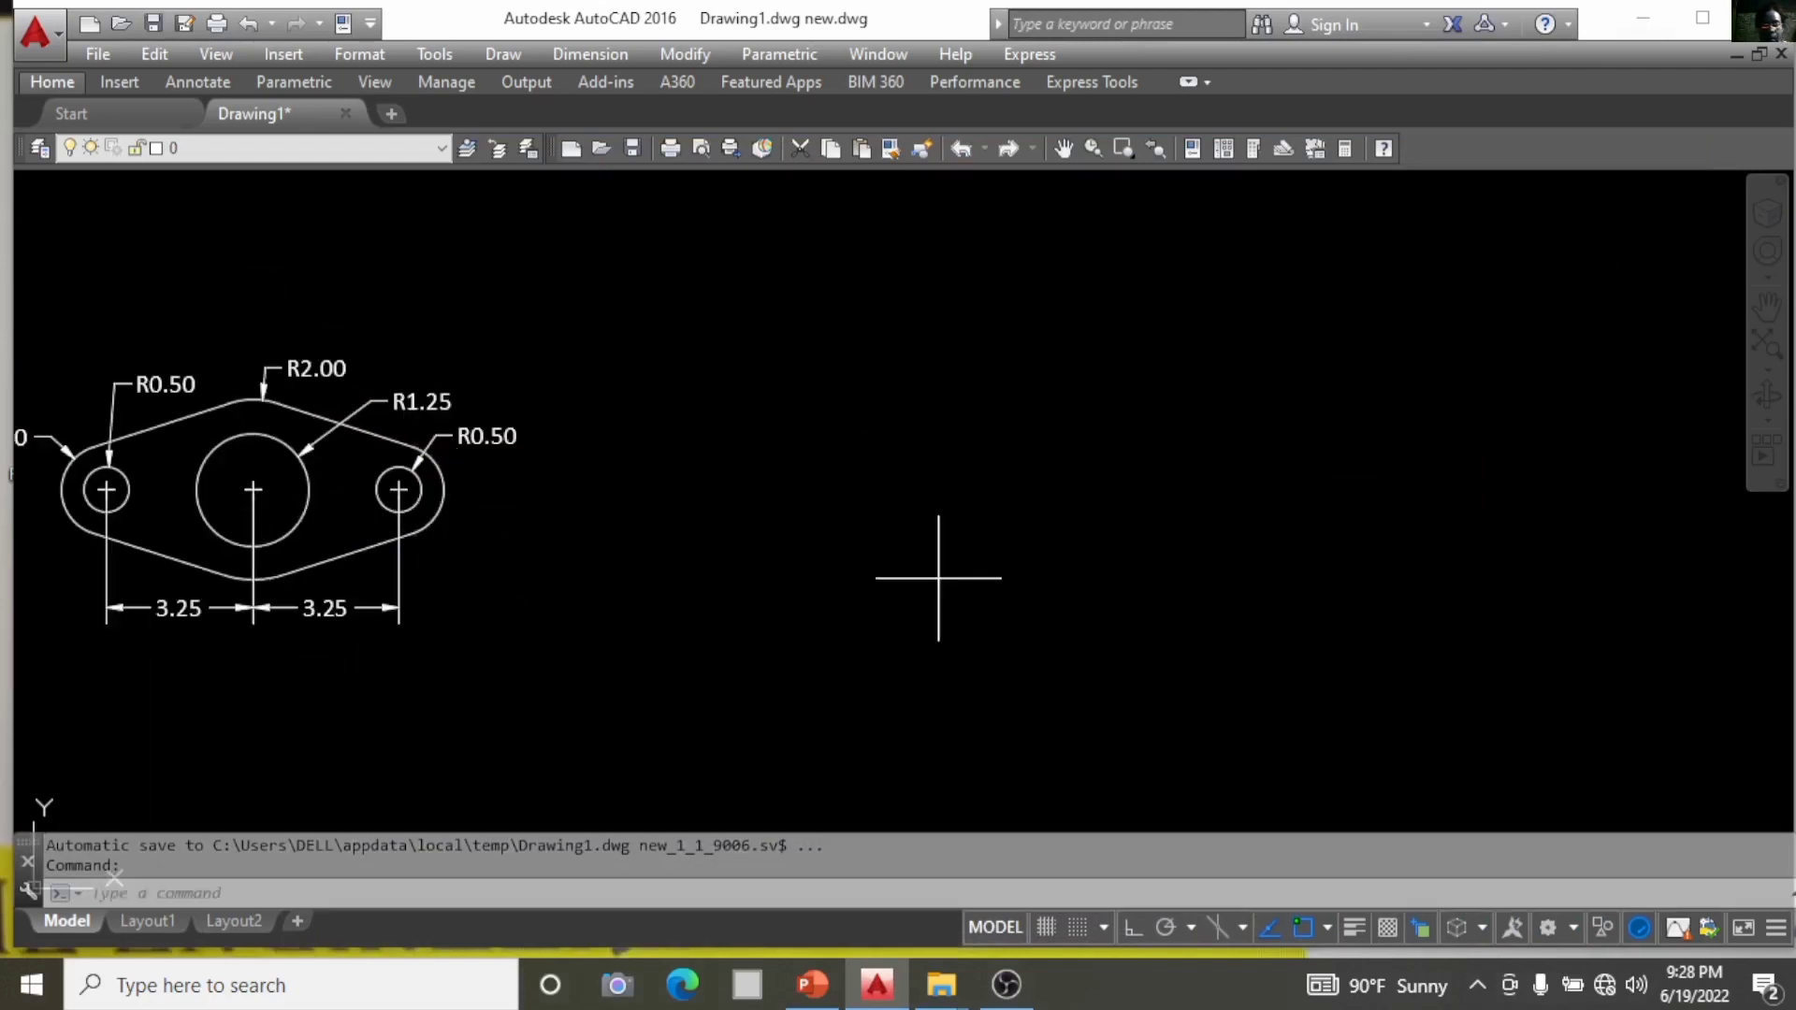
pyautogui.press('Return')
pyautogui.click(877, 495)
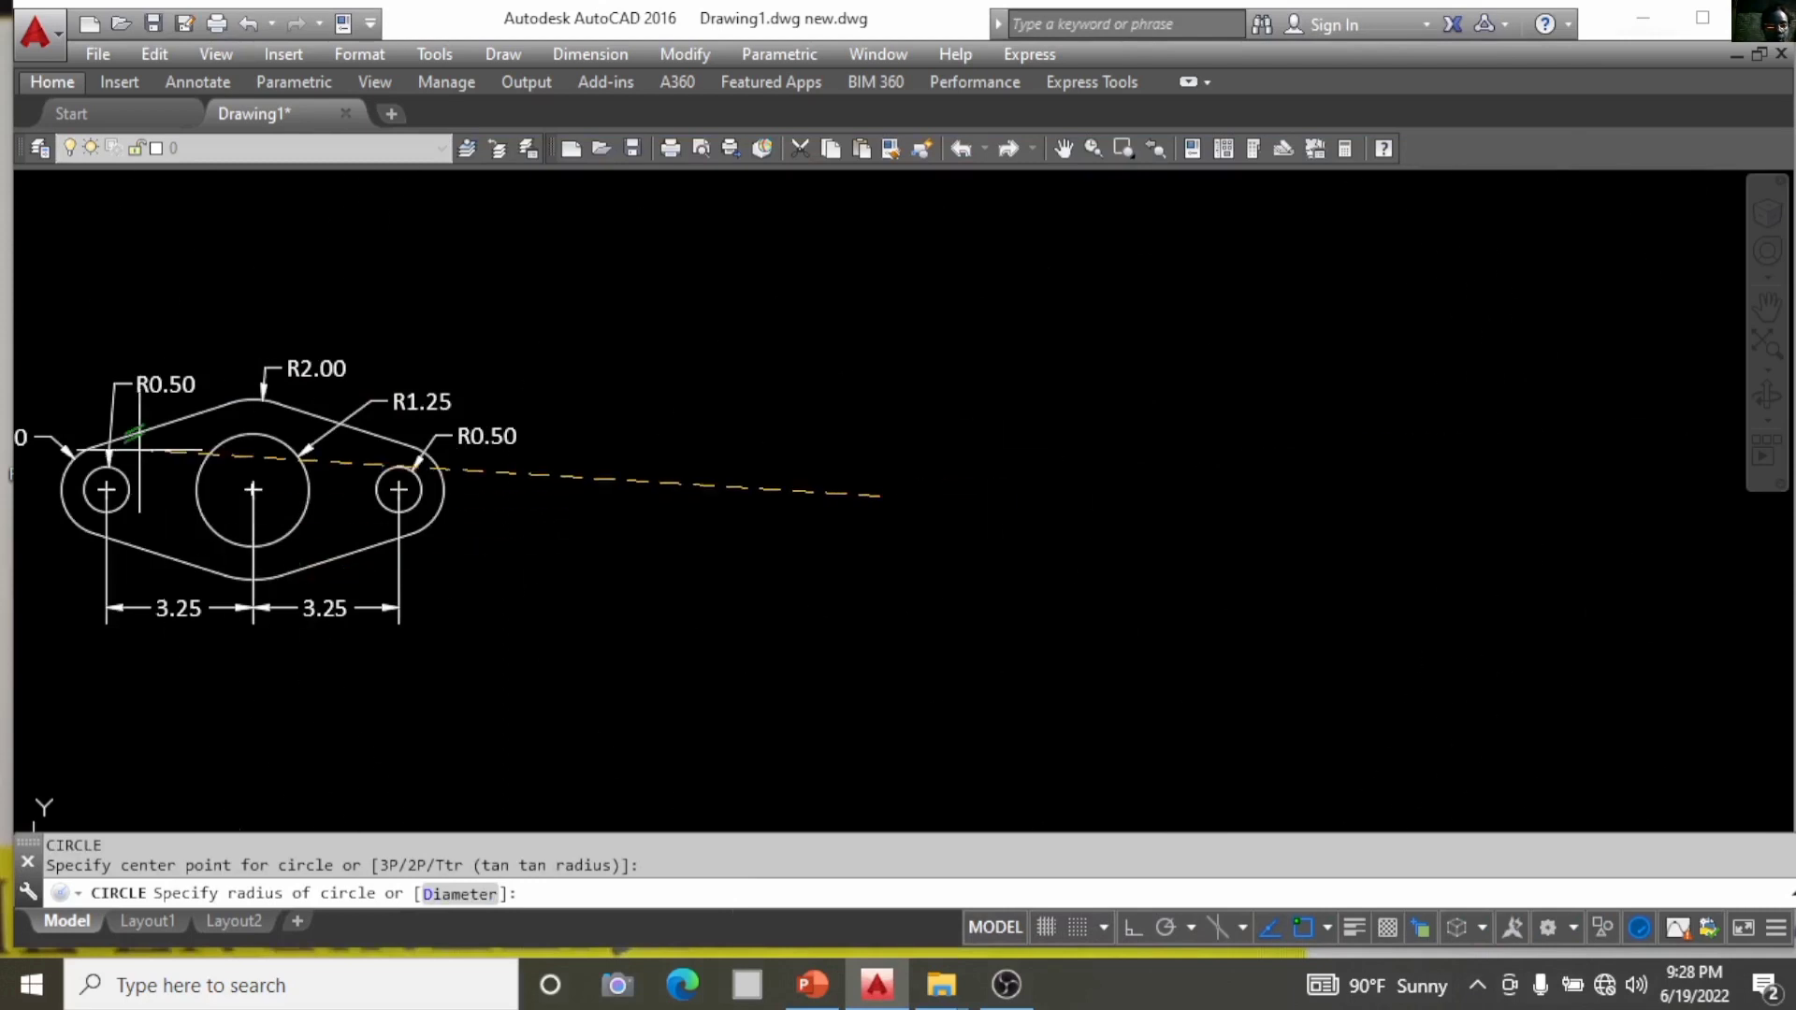
pyautogui.scroll(-6, 139, 529)
pyautogui.scroll(6, 131, 530)
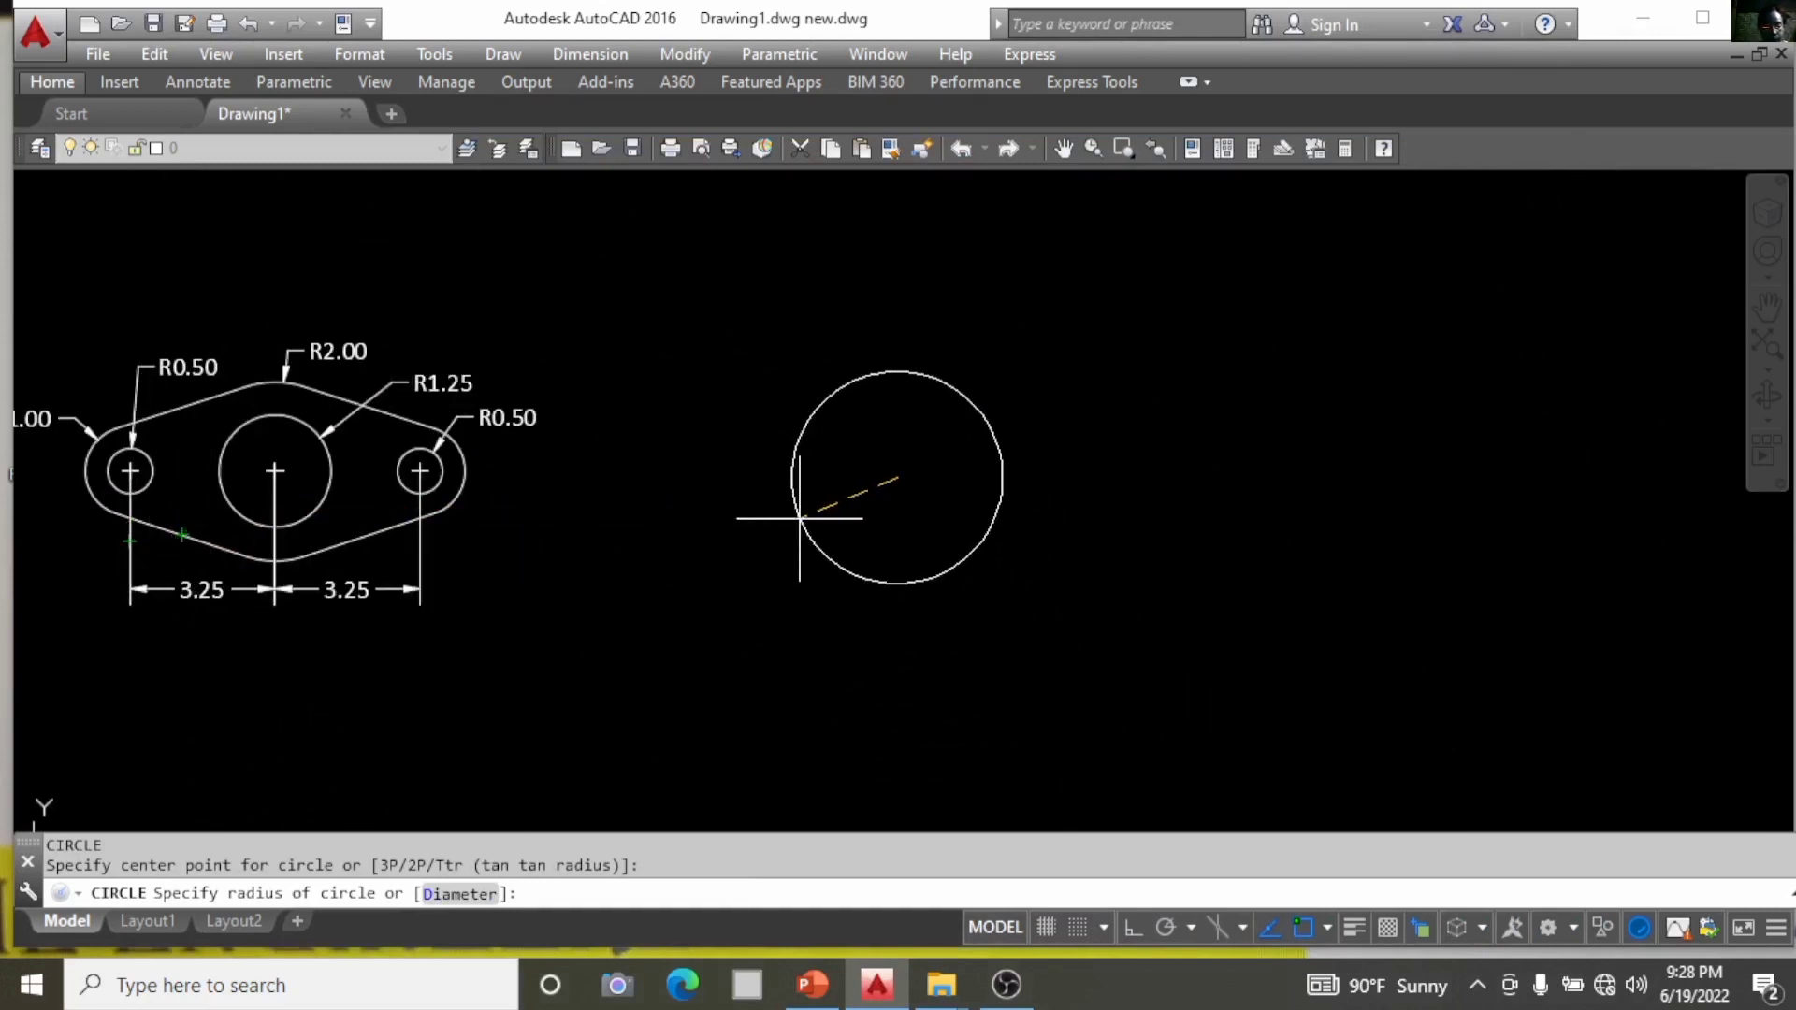
pyautogui.press('Return')
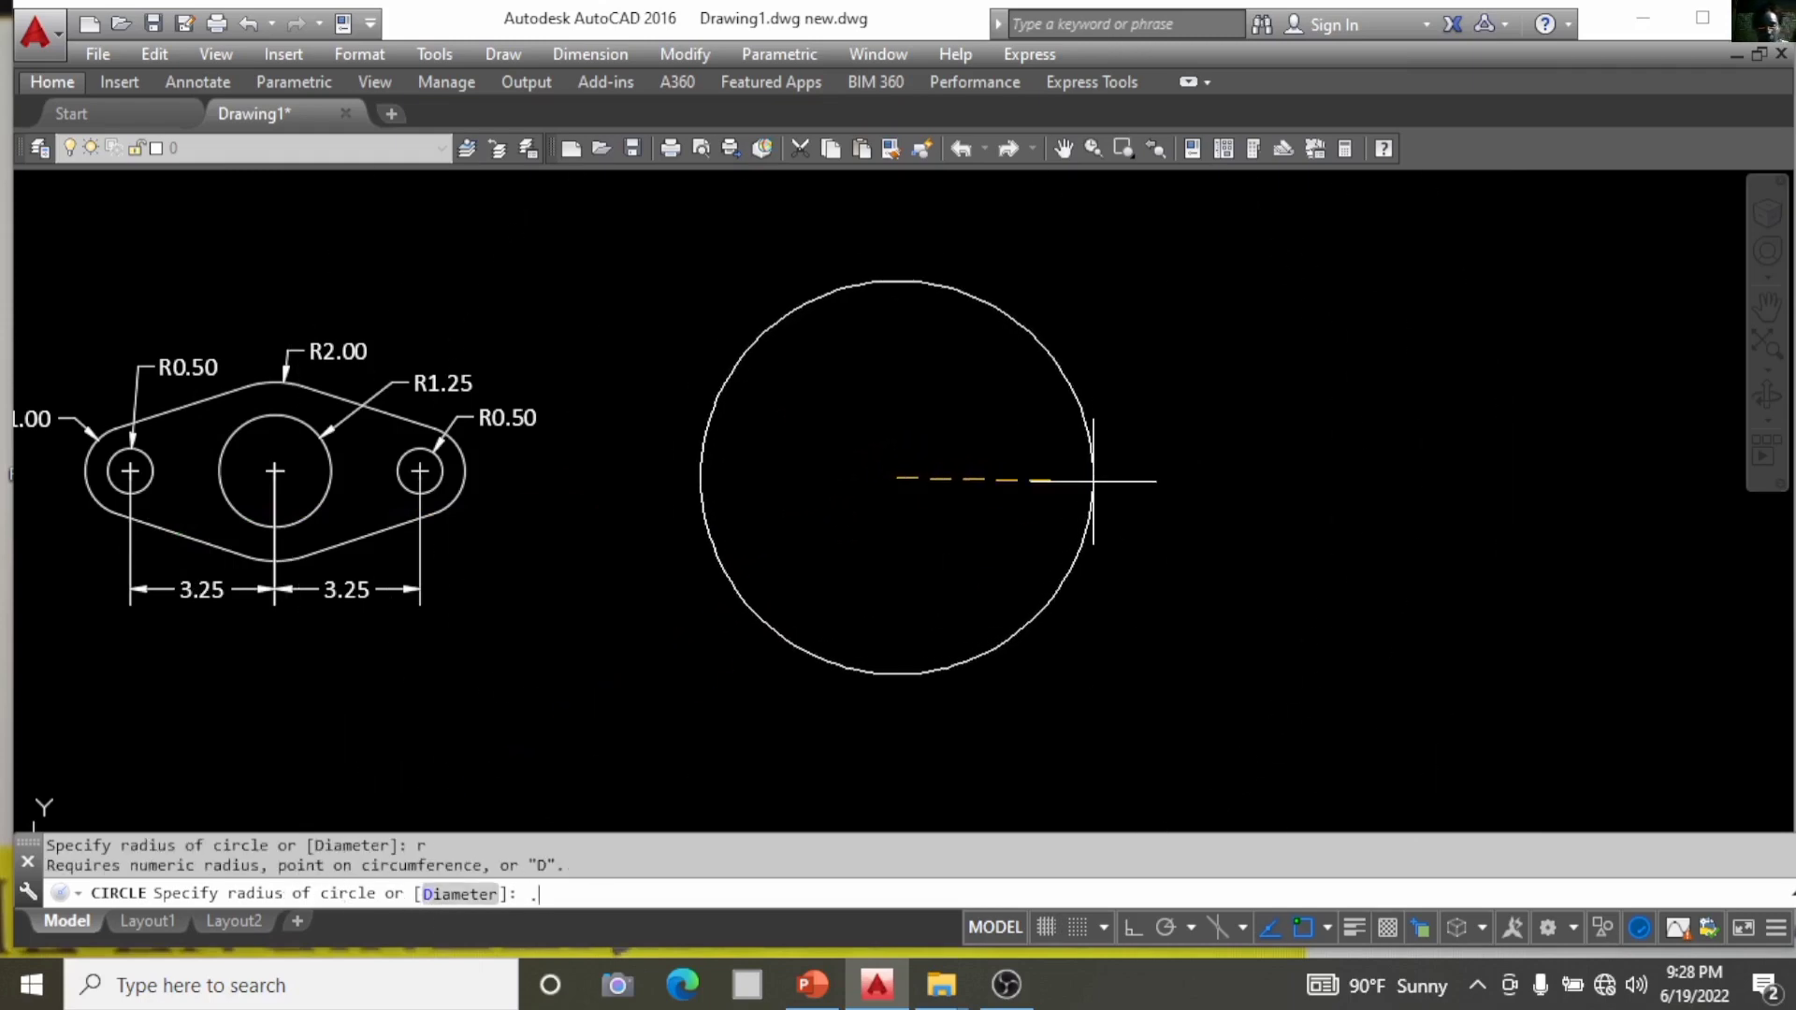
pyautogui.press('Return')
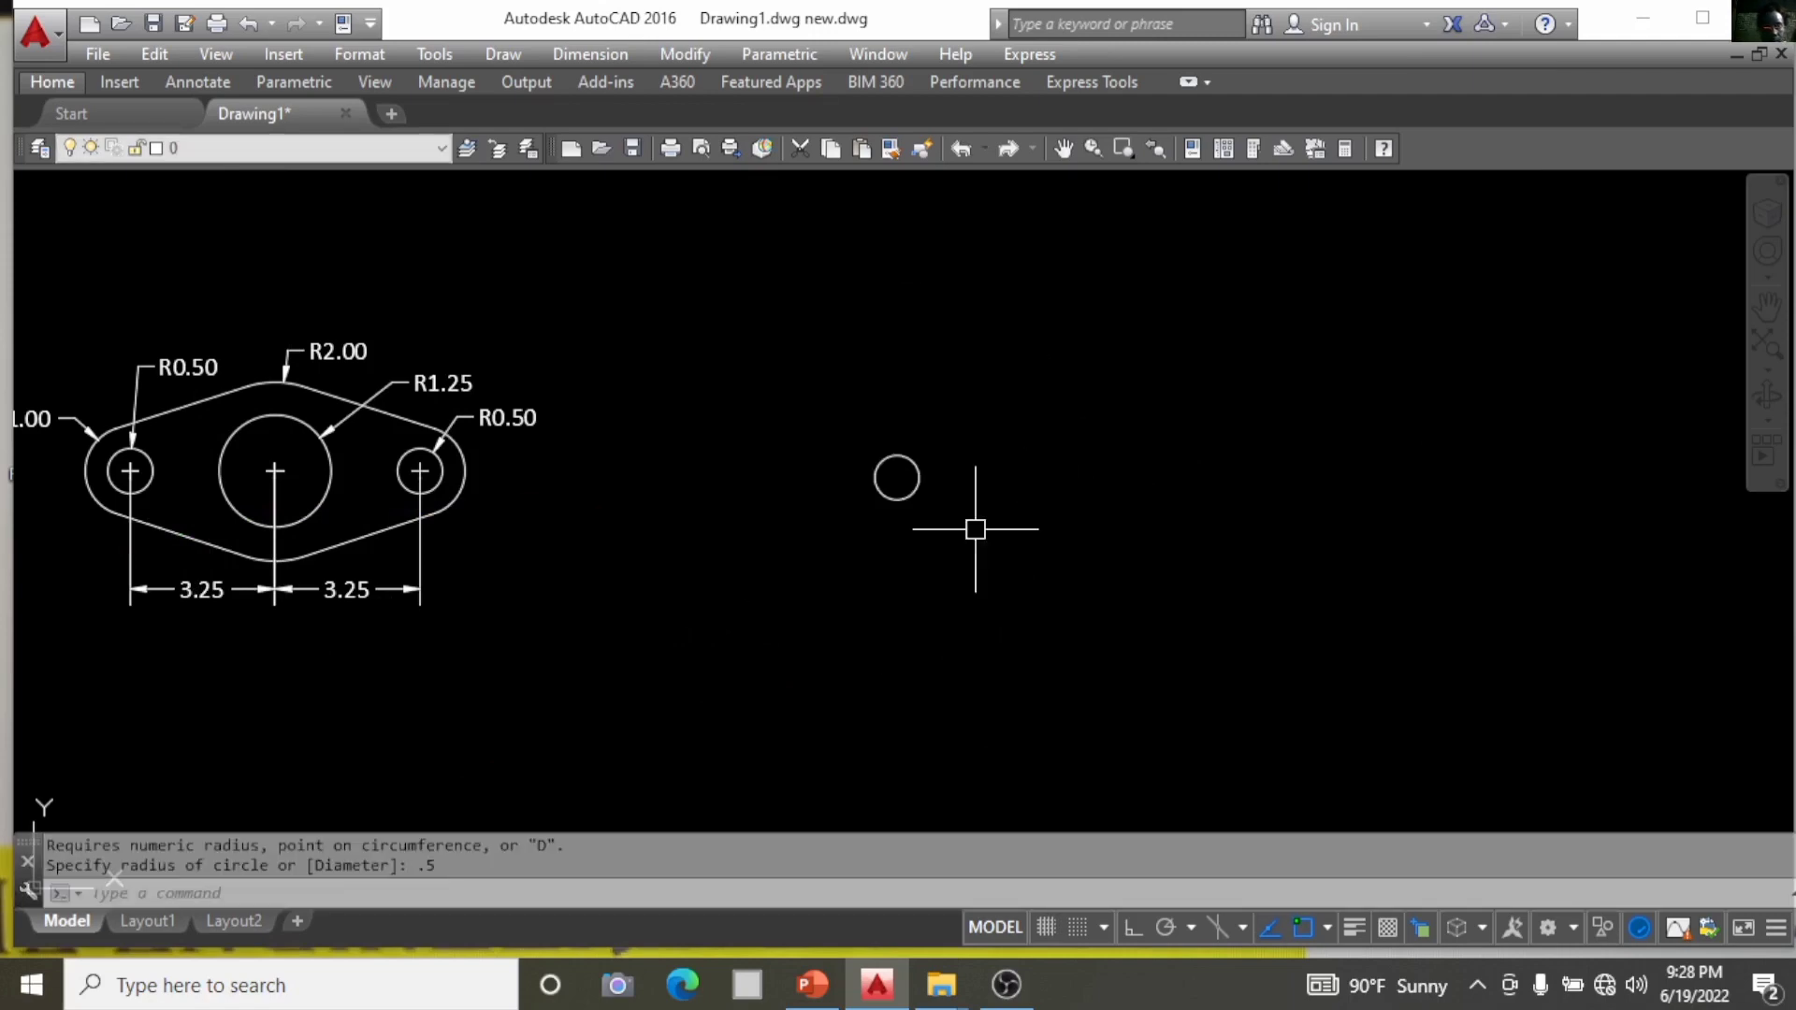
# Draw a horizontal line 3.25 long to the right from the centre of the new circle.
pyautogui.scroll(3, 831, 520)
pyautogui.scroll(-3, 761, 525)
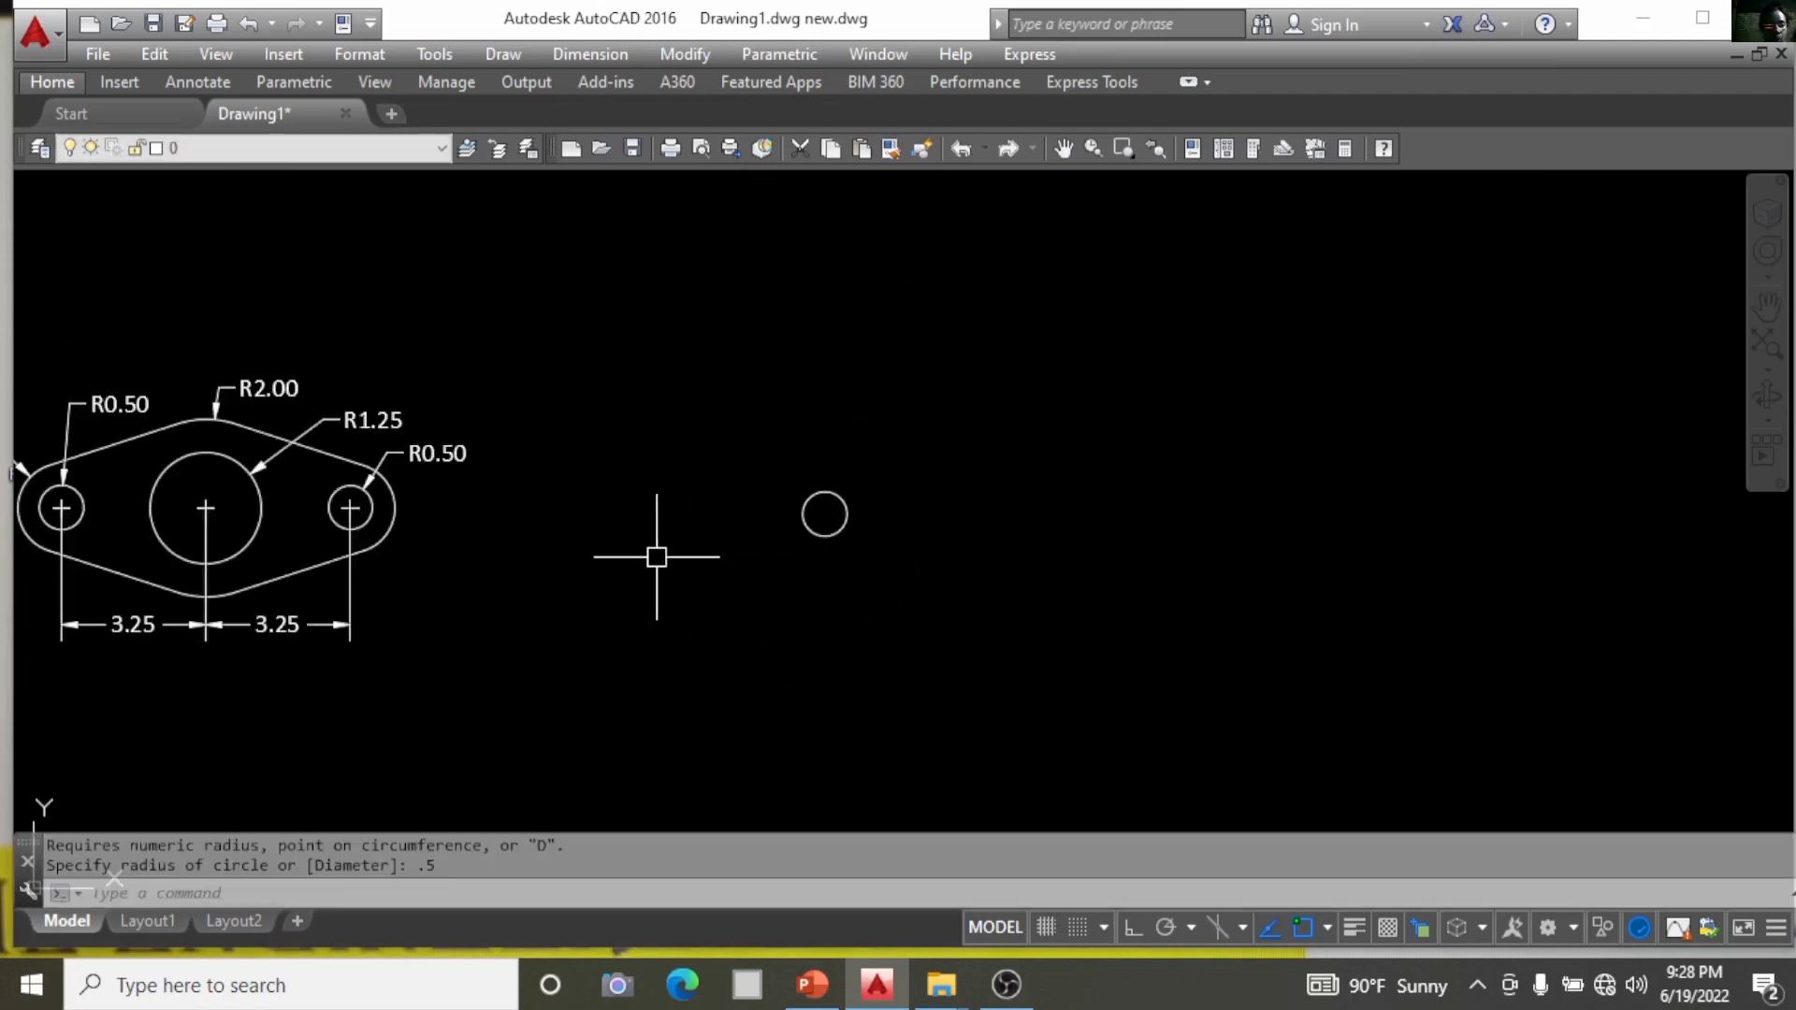
pyautogui.write('l')
pyautogui.press('Return')
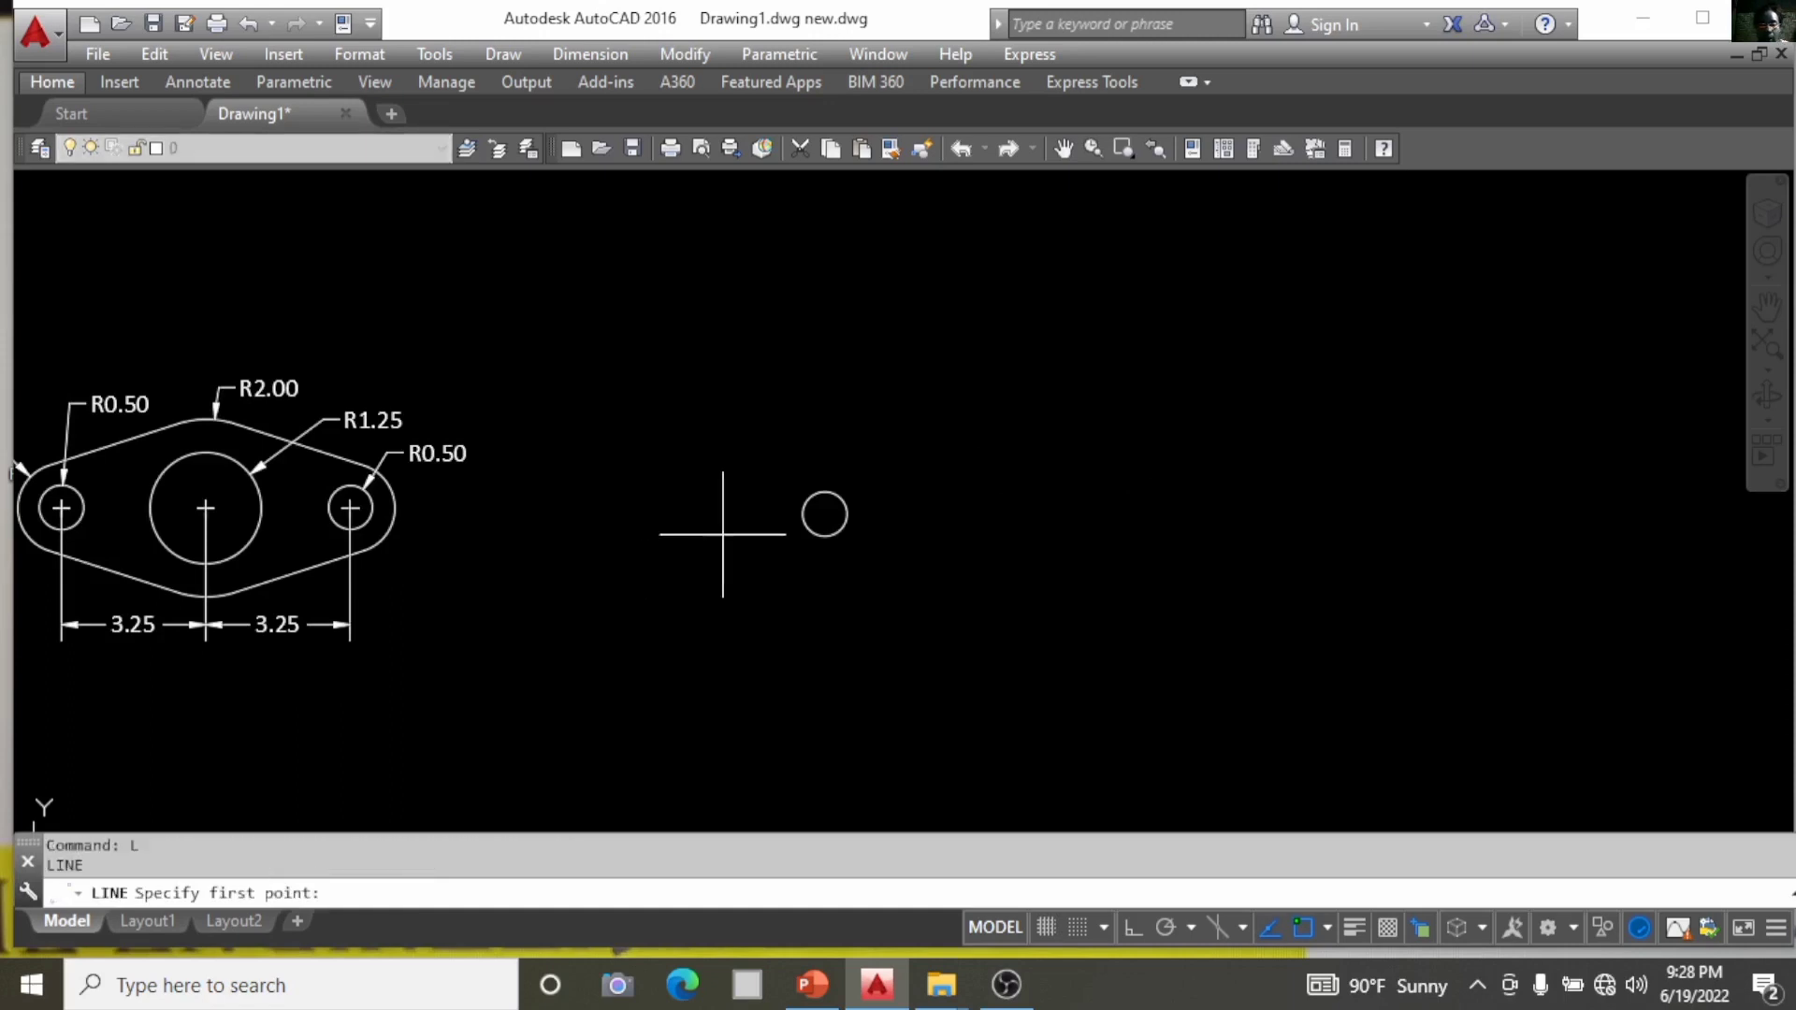
pyautogui.click(823, 512)
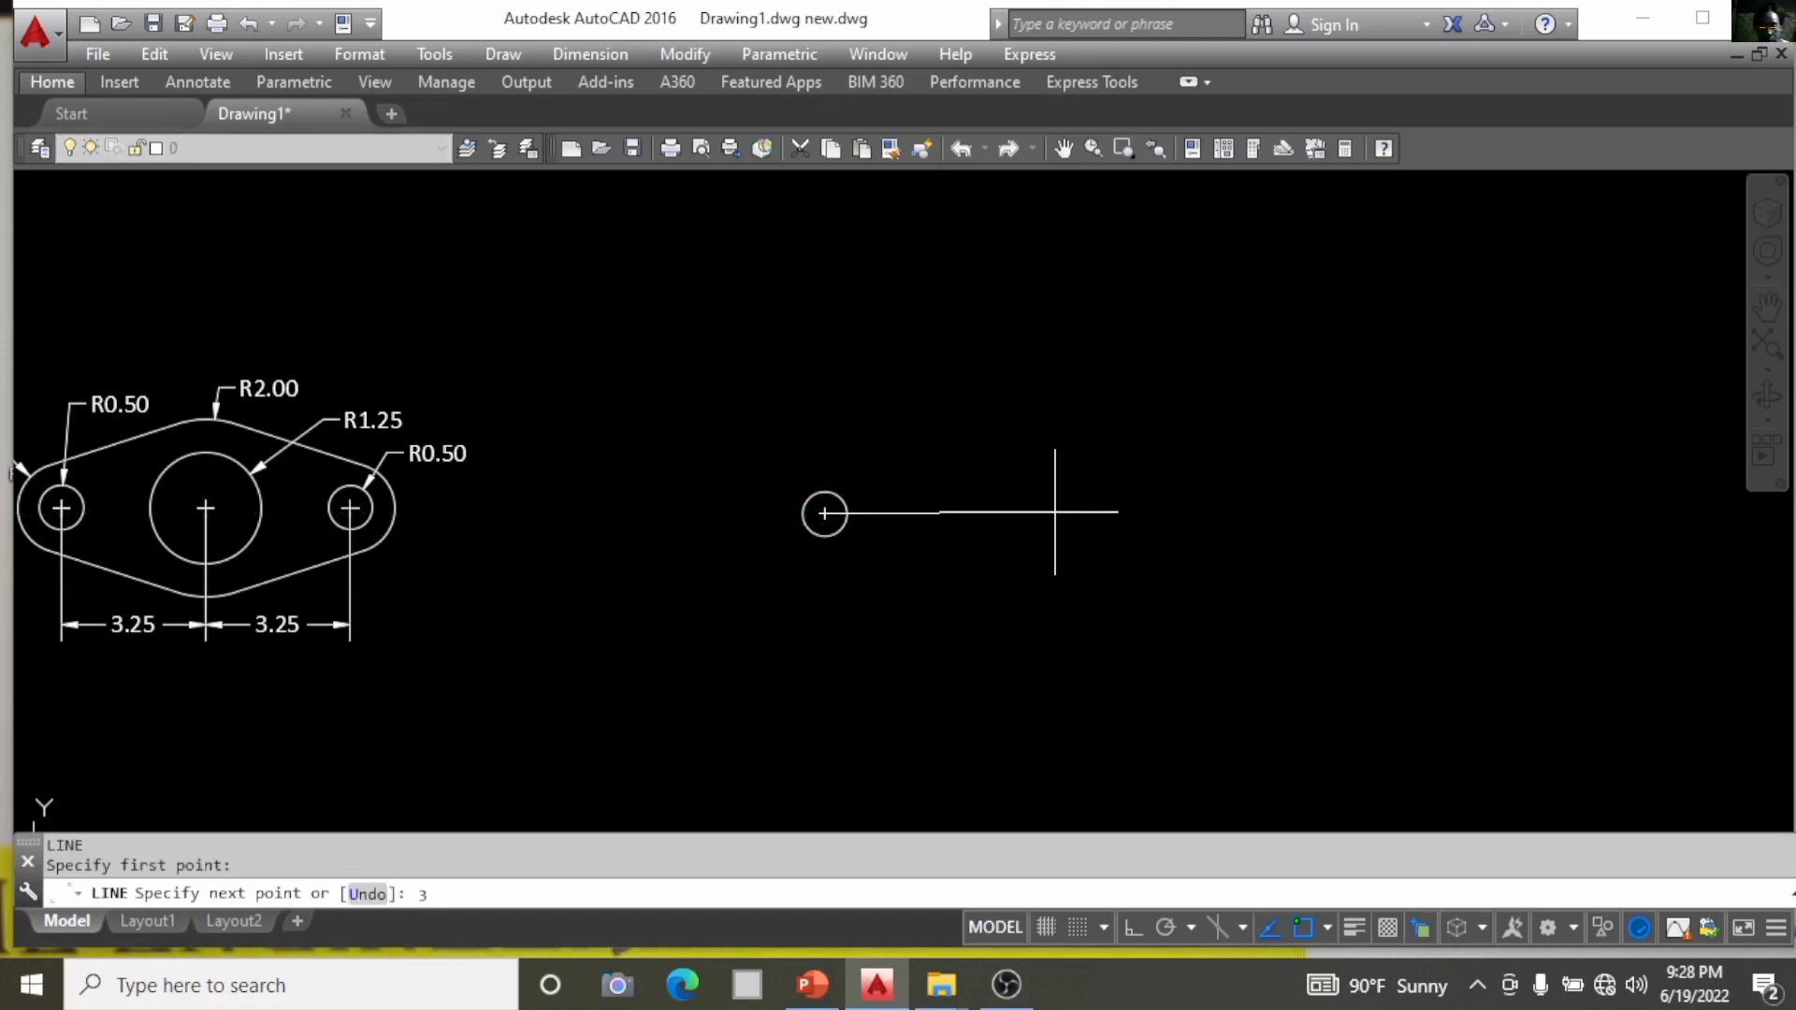
pyautogui.write('3.25')
pyautogui.press('Return')
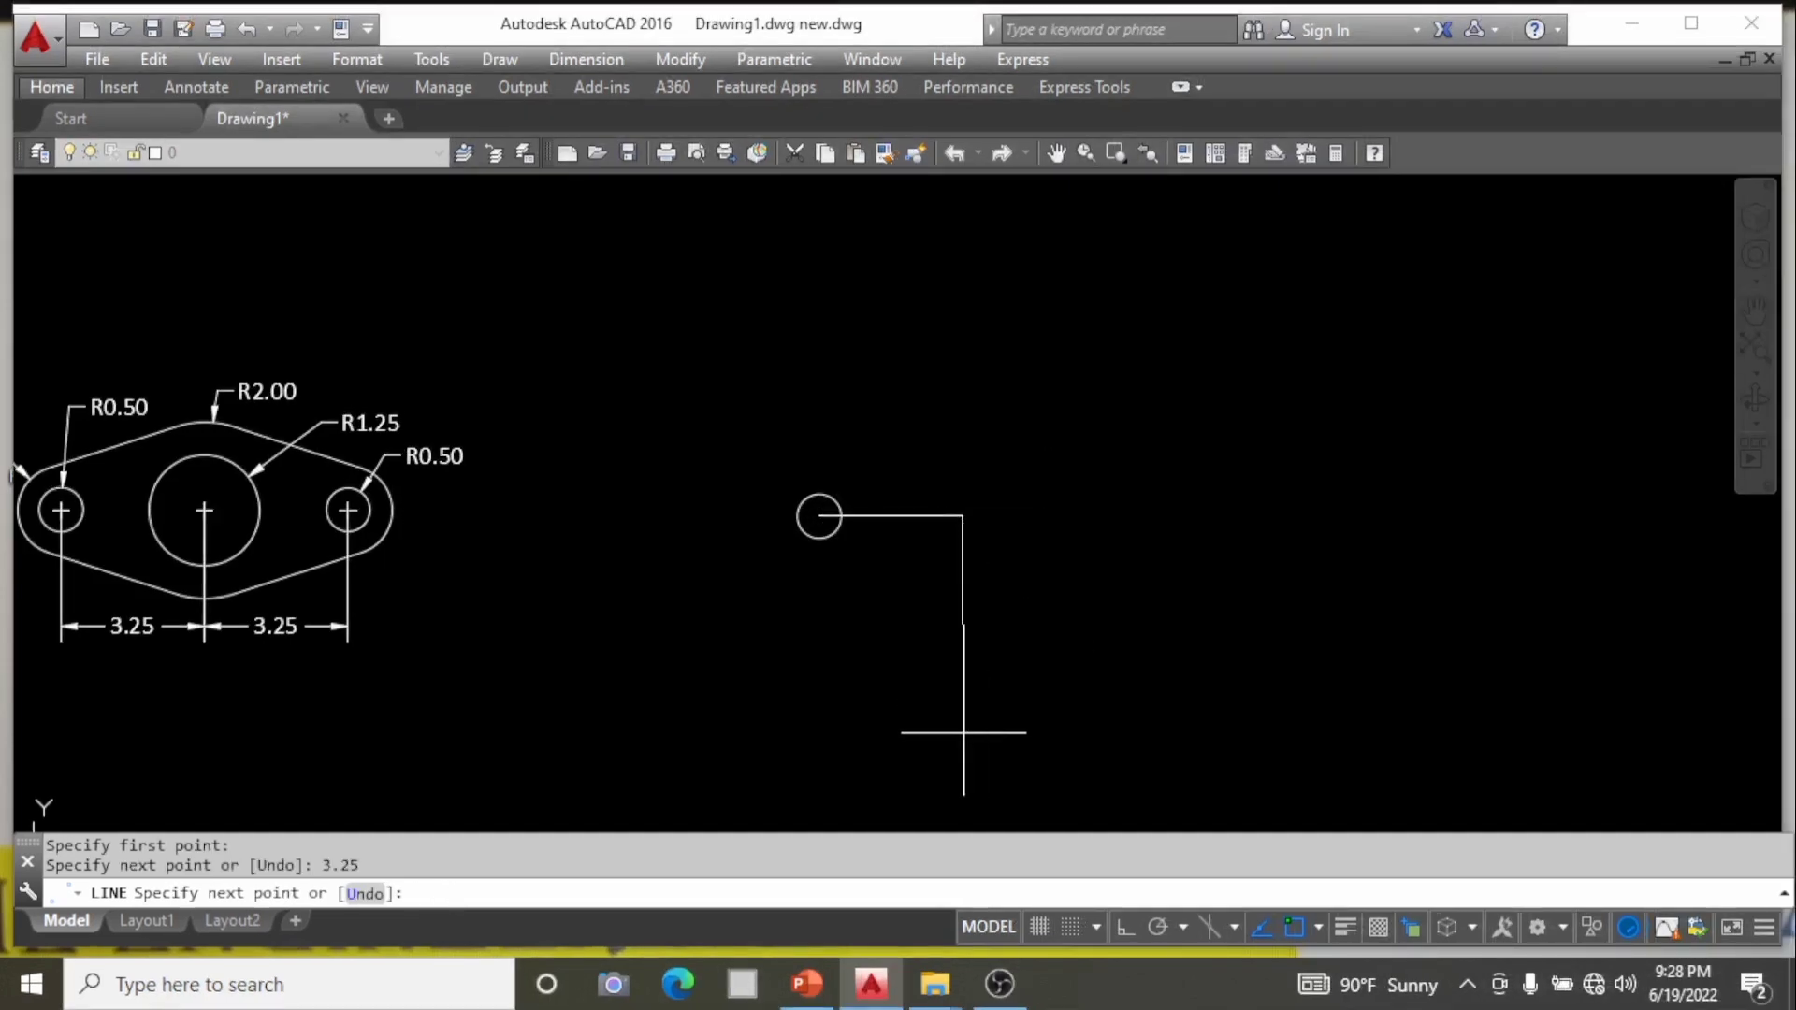
# Turn on ortho mode and continue with a vertical line about 4.7 long downward from the horizontal line's right end.
pyautogui.press('F8')
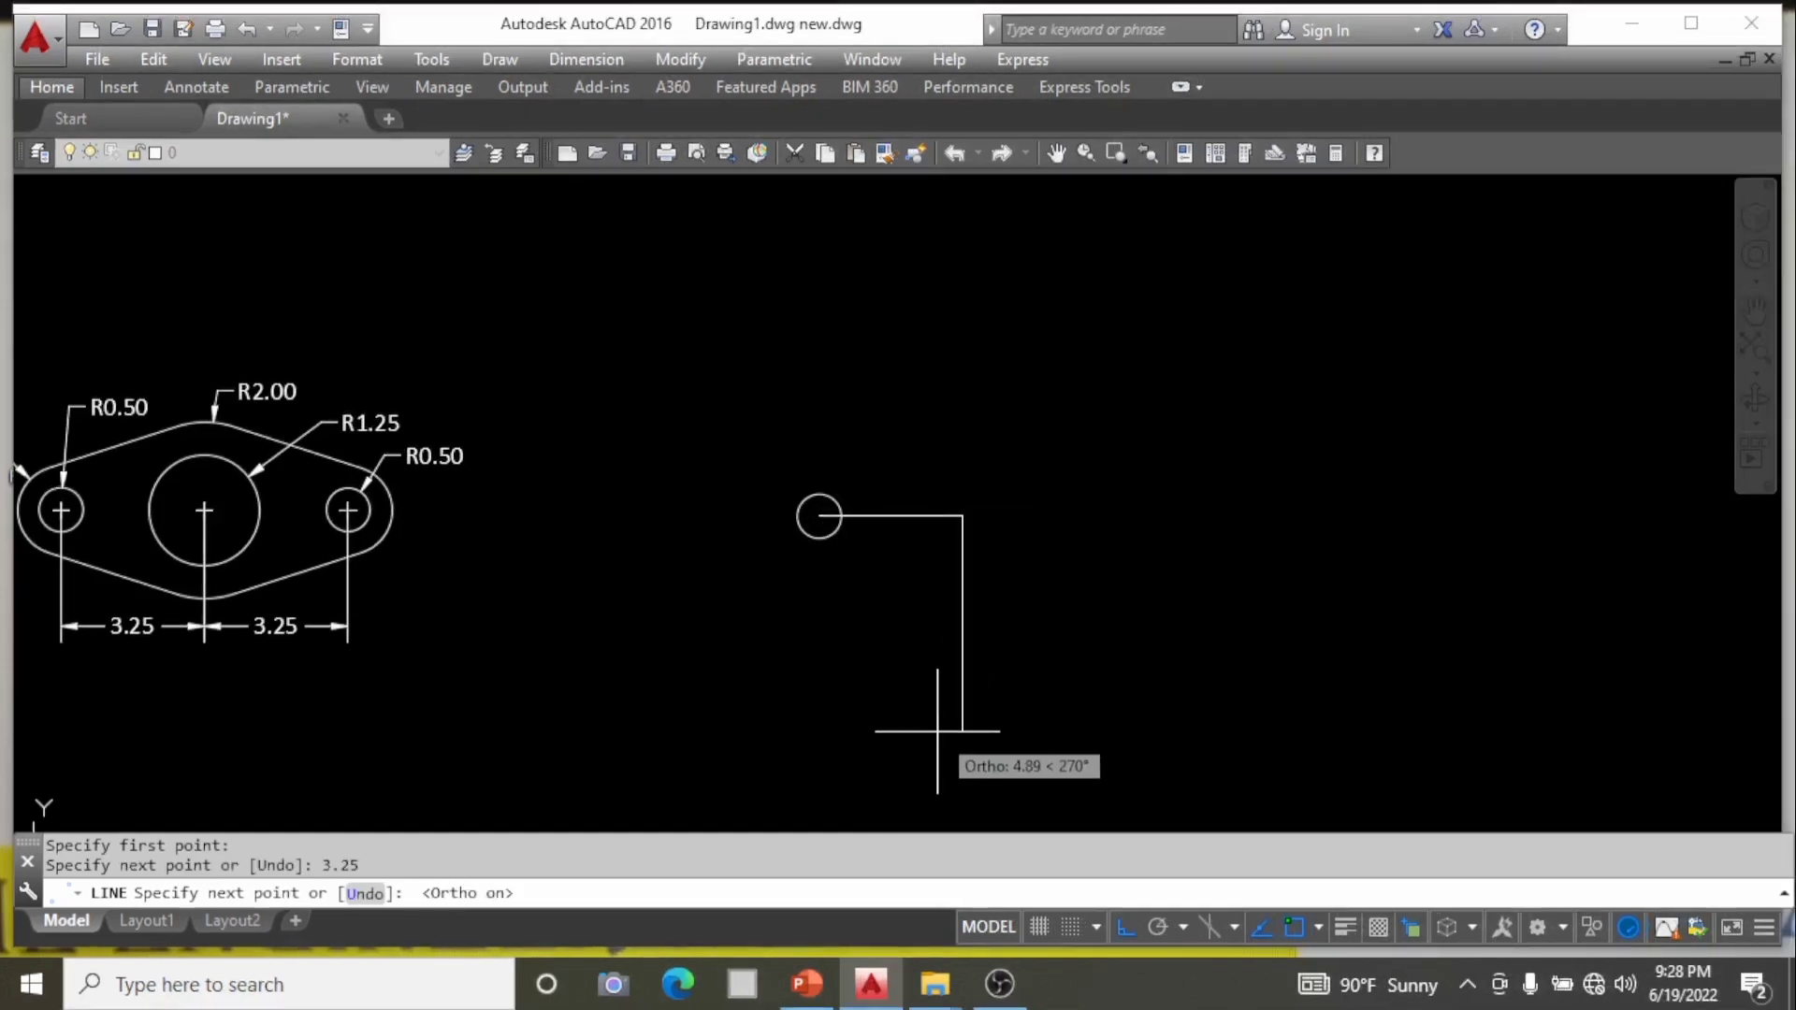
pyautogui.click(943, 724)
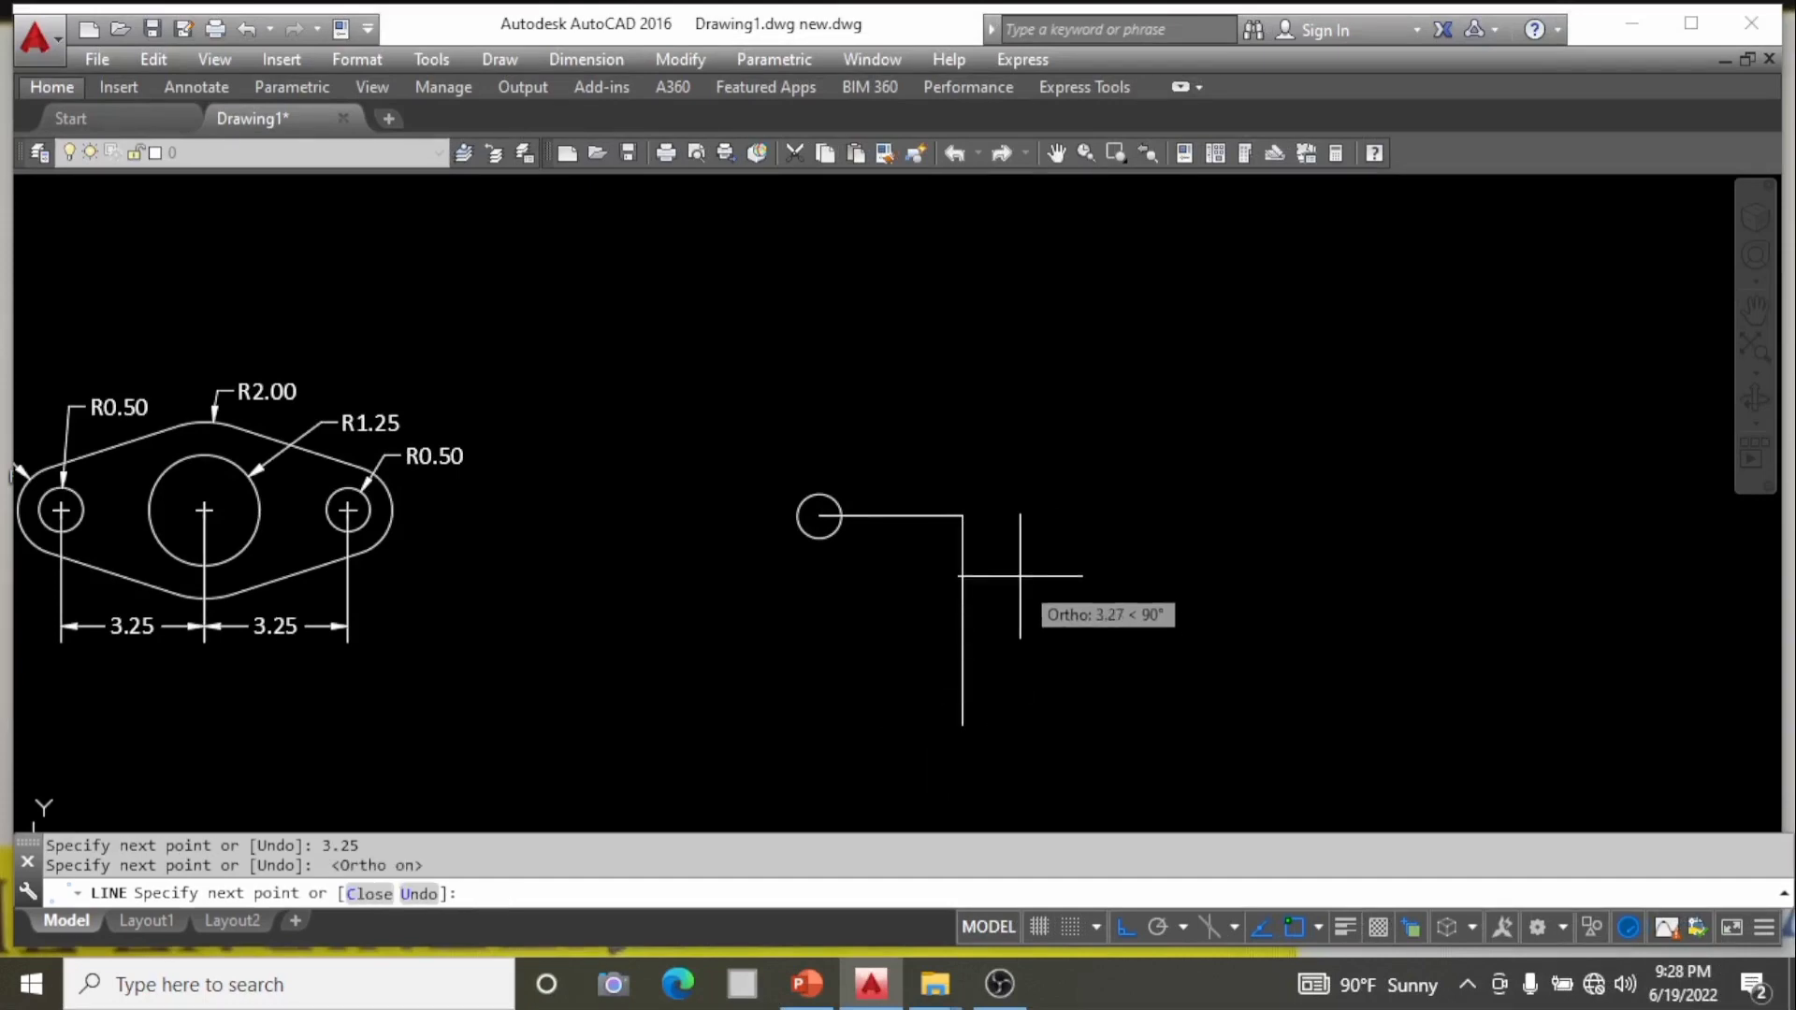
pyautogui.press('Return')
# Draw a second horizontal line 3.25 long to the right from the corner where the two lines meet.
pyautogui.press('Return')
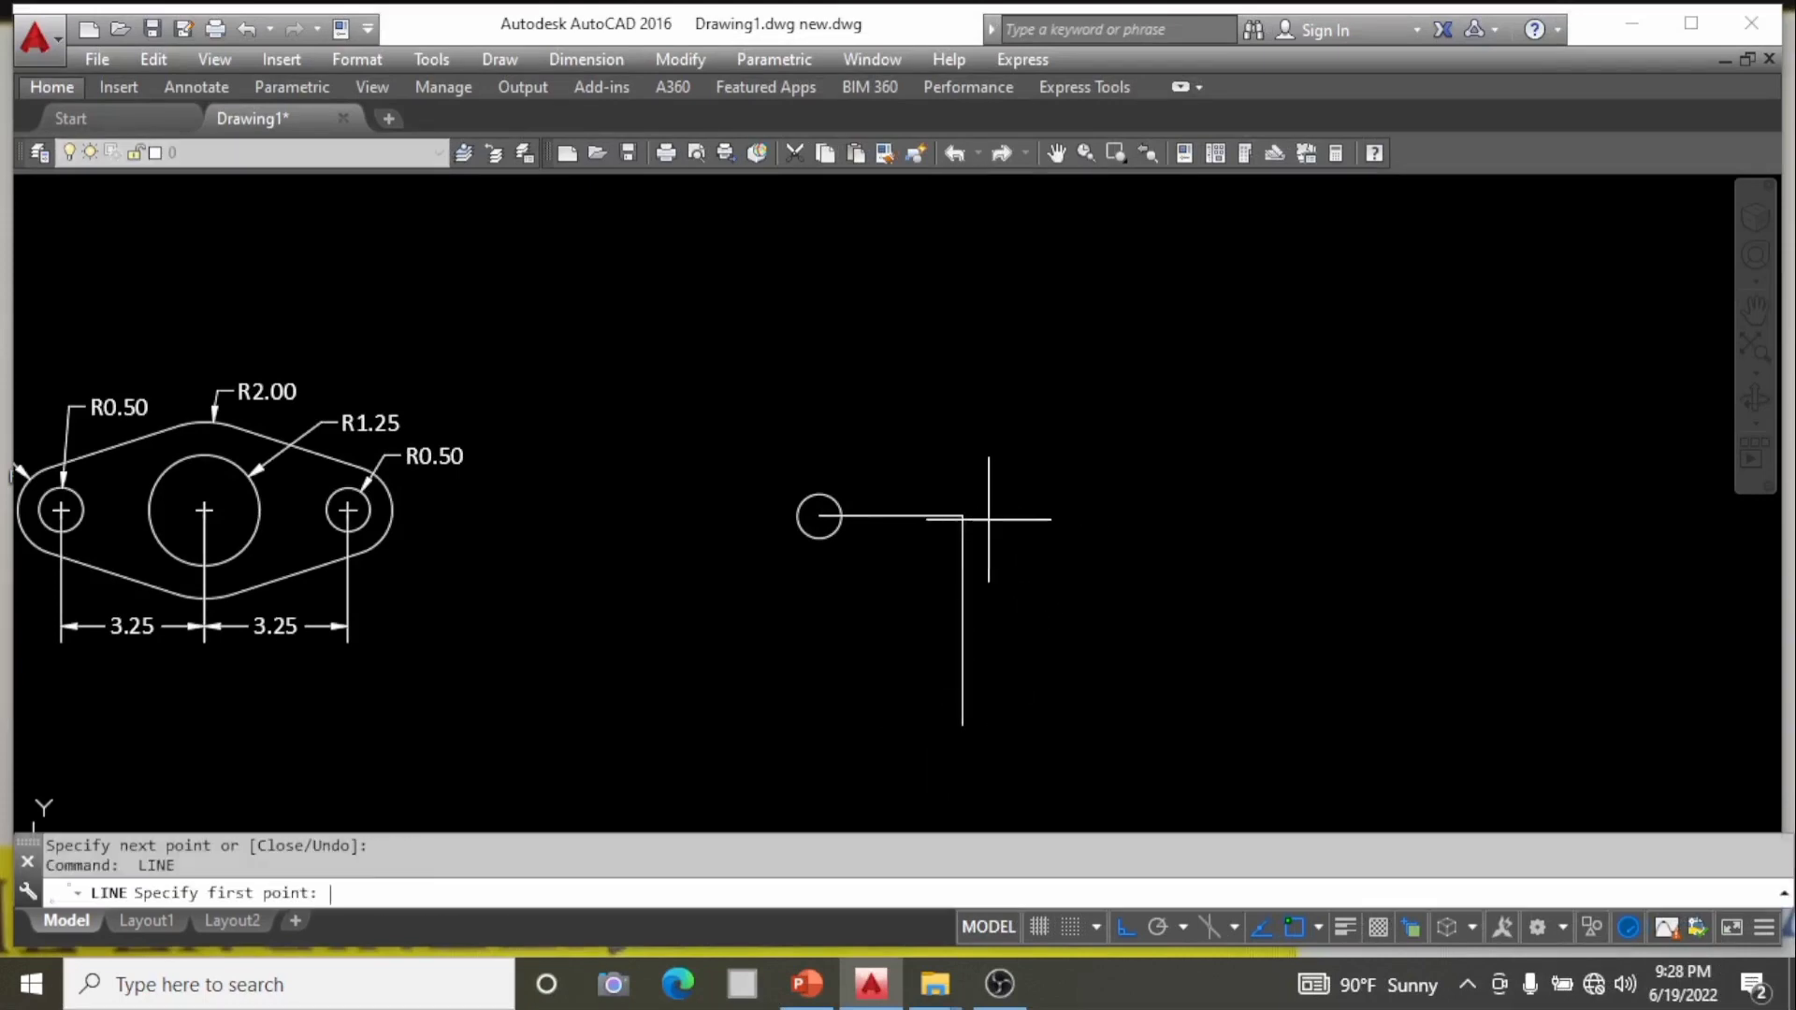
pyautogui.click(962, 514)
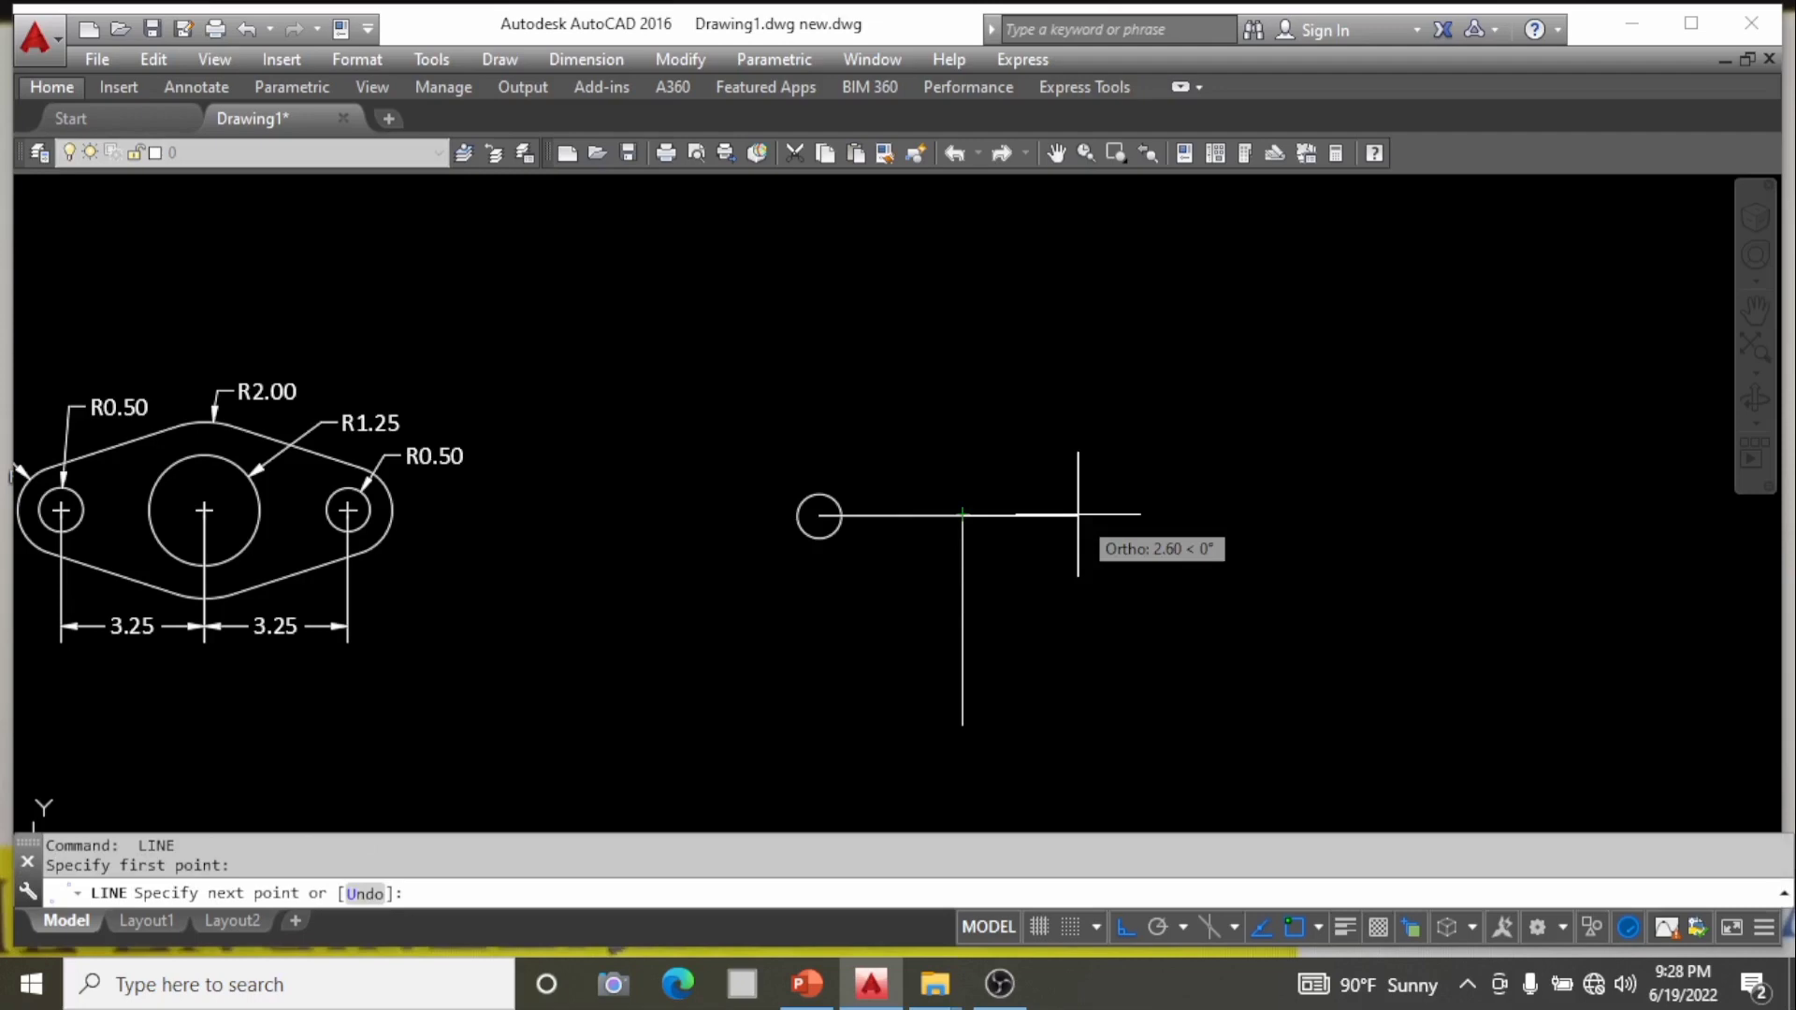
pyautogui.write('.25')
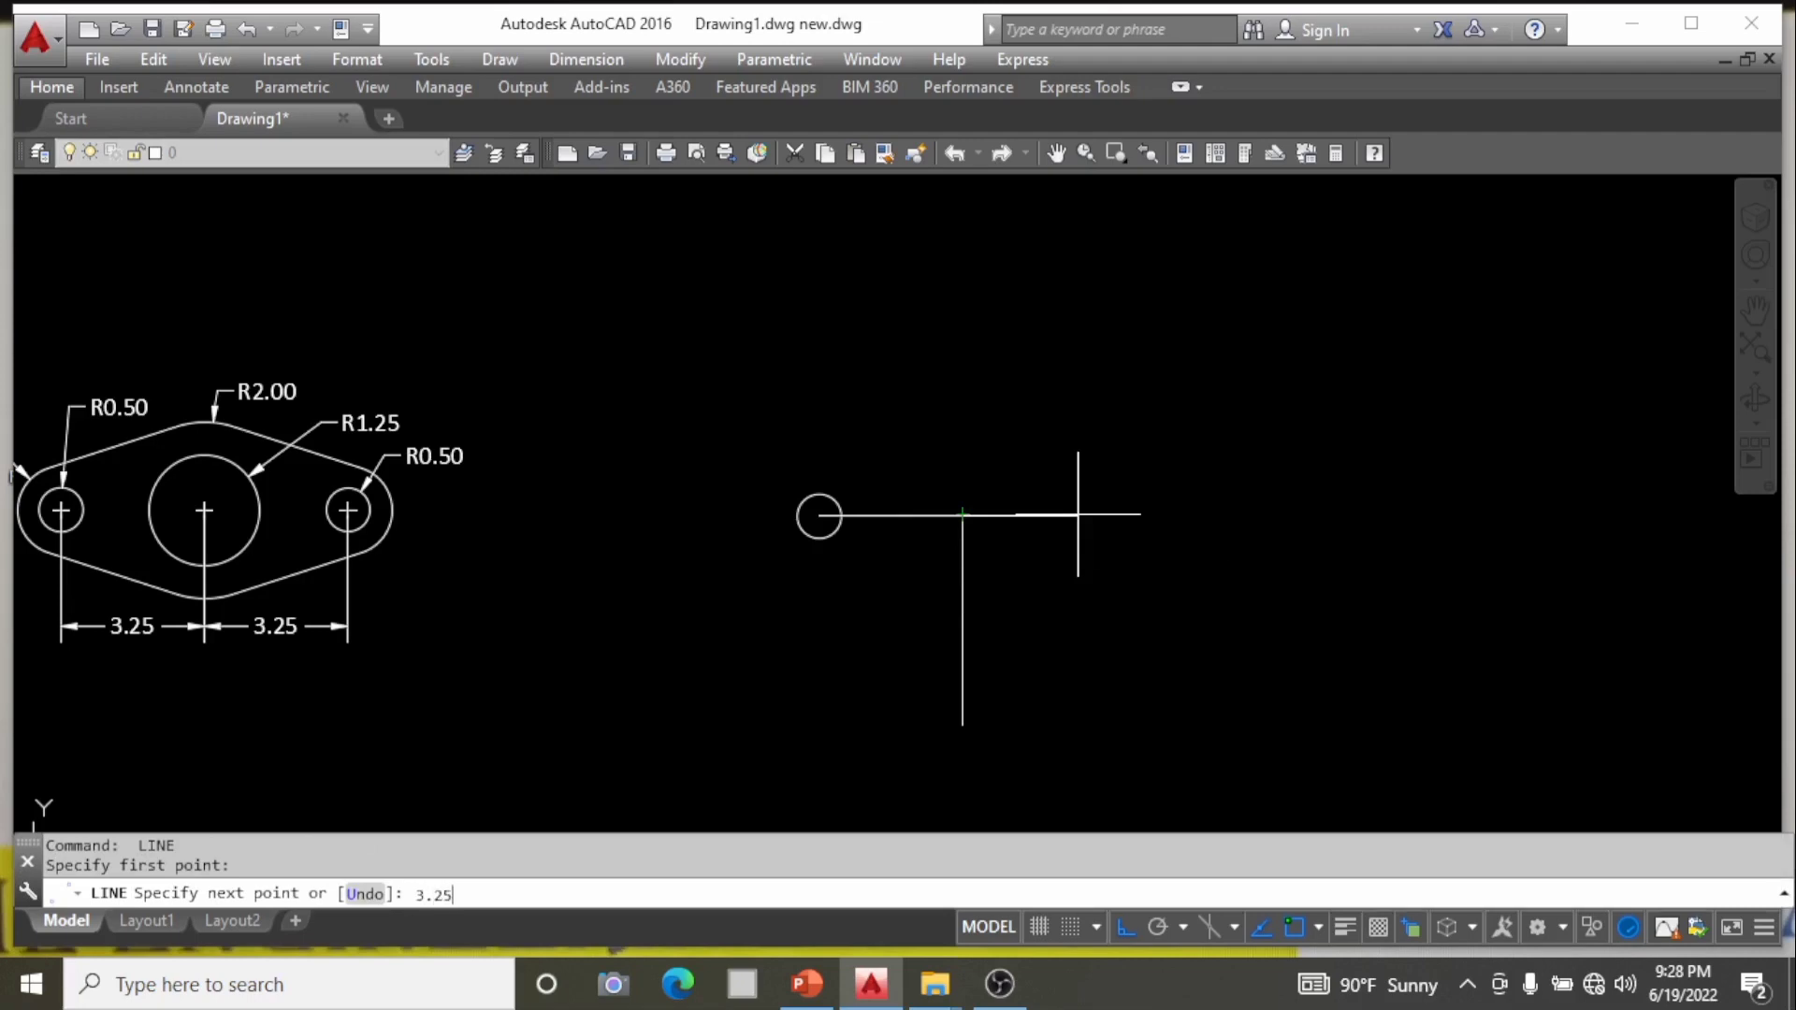
pyautogui.press('Return')
pyautogui.press('Return')
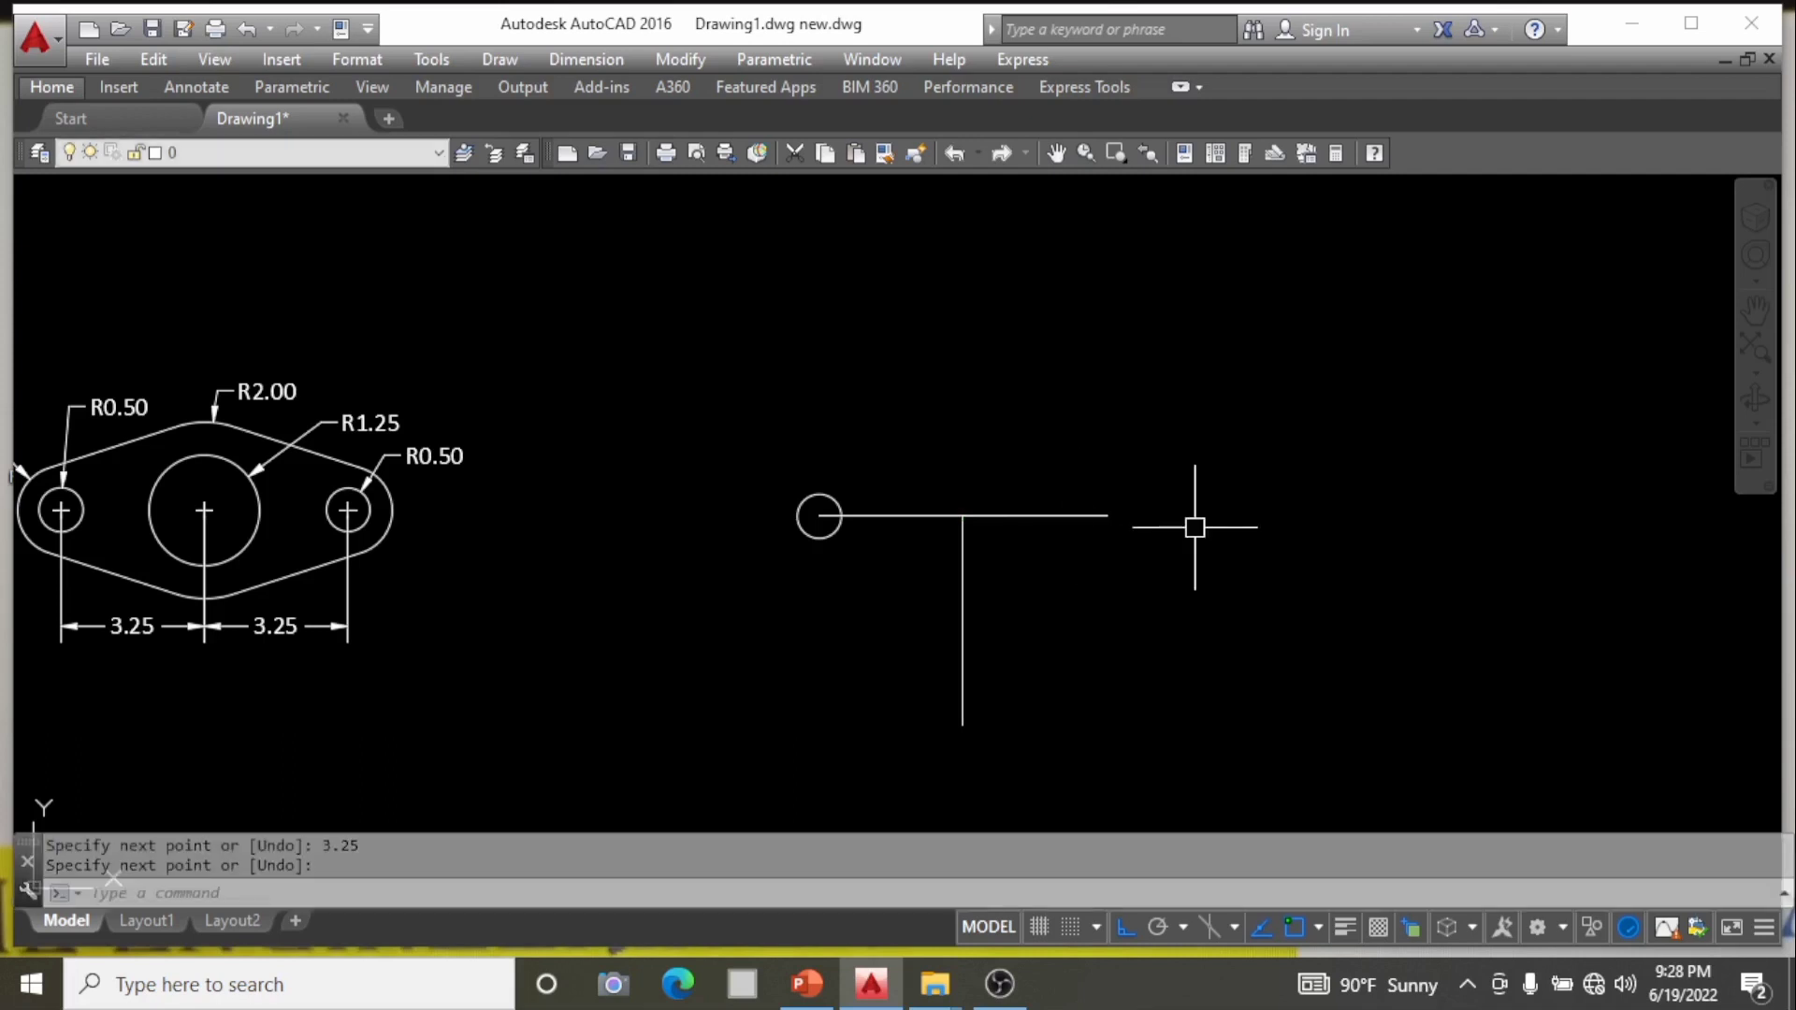
# Draw a circle of radius 0.5 centred on the right end of the second horizontal line.
pyautogui.write('c')
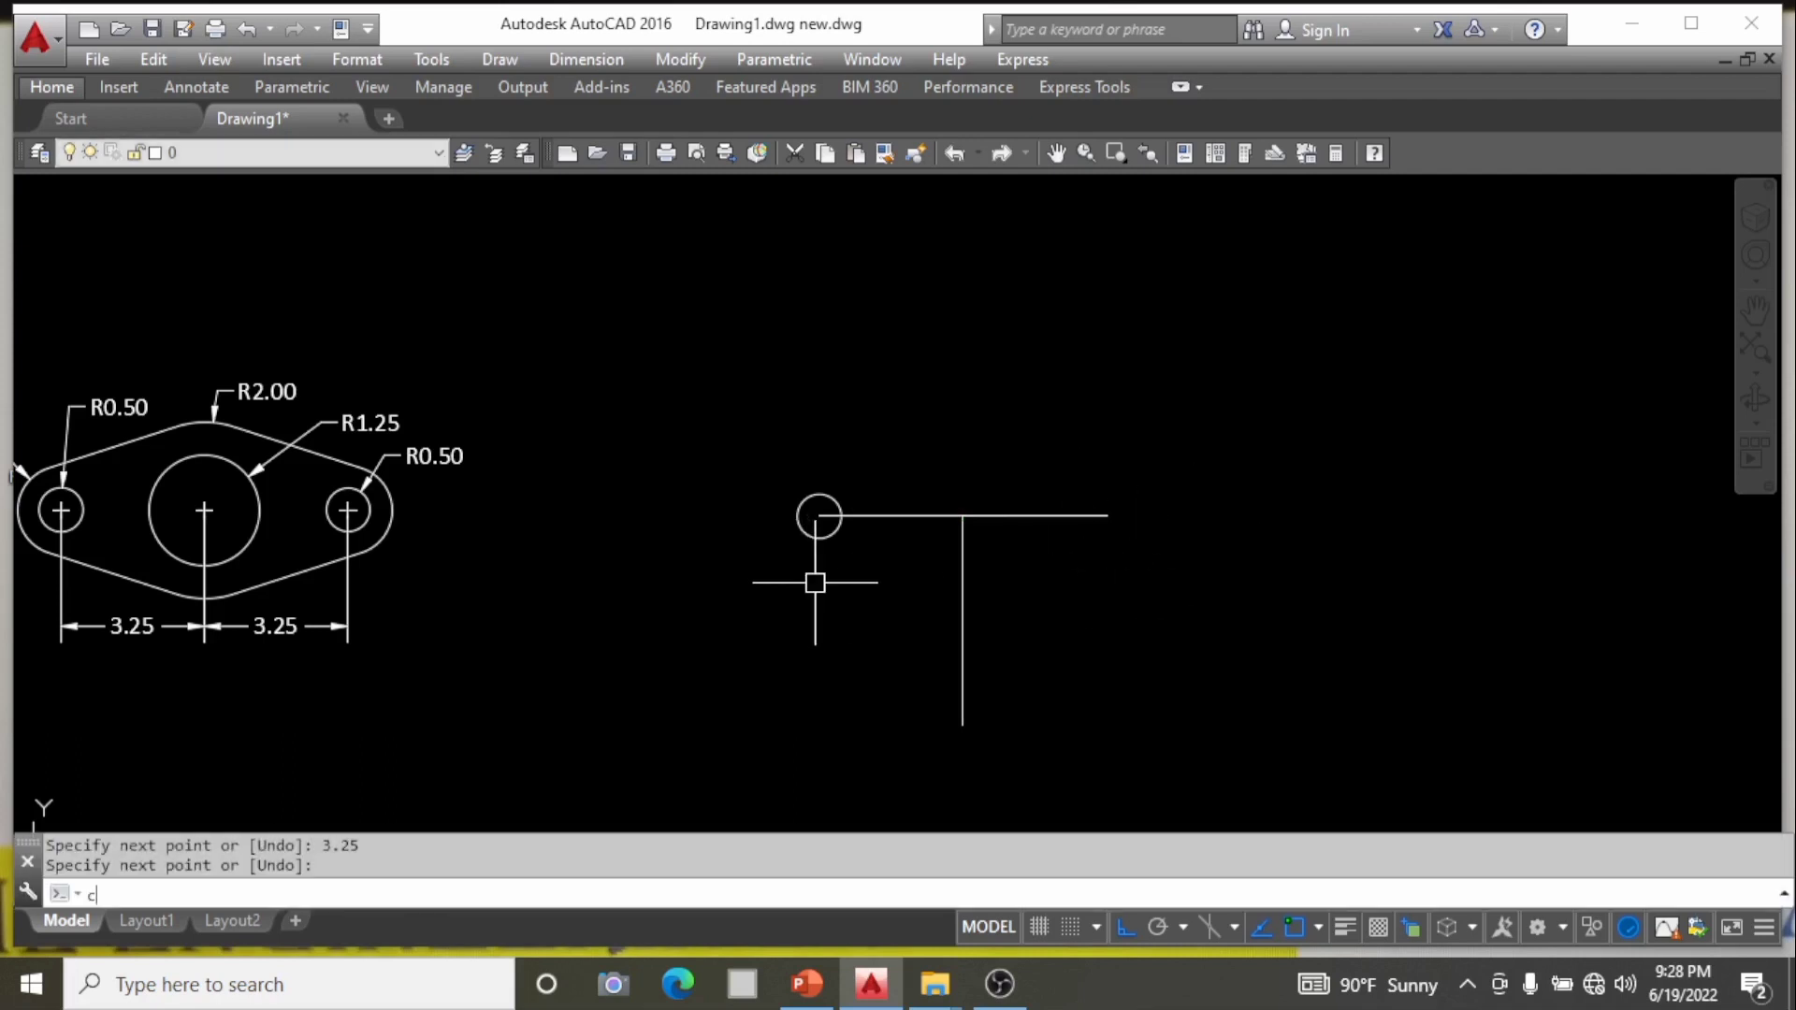
pyautogui.press('Return')
pyautogui.click(1106, 515)
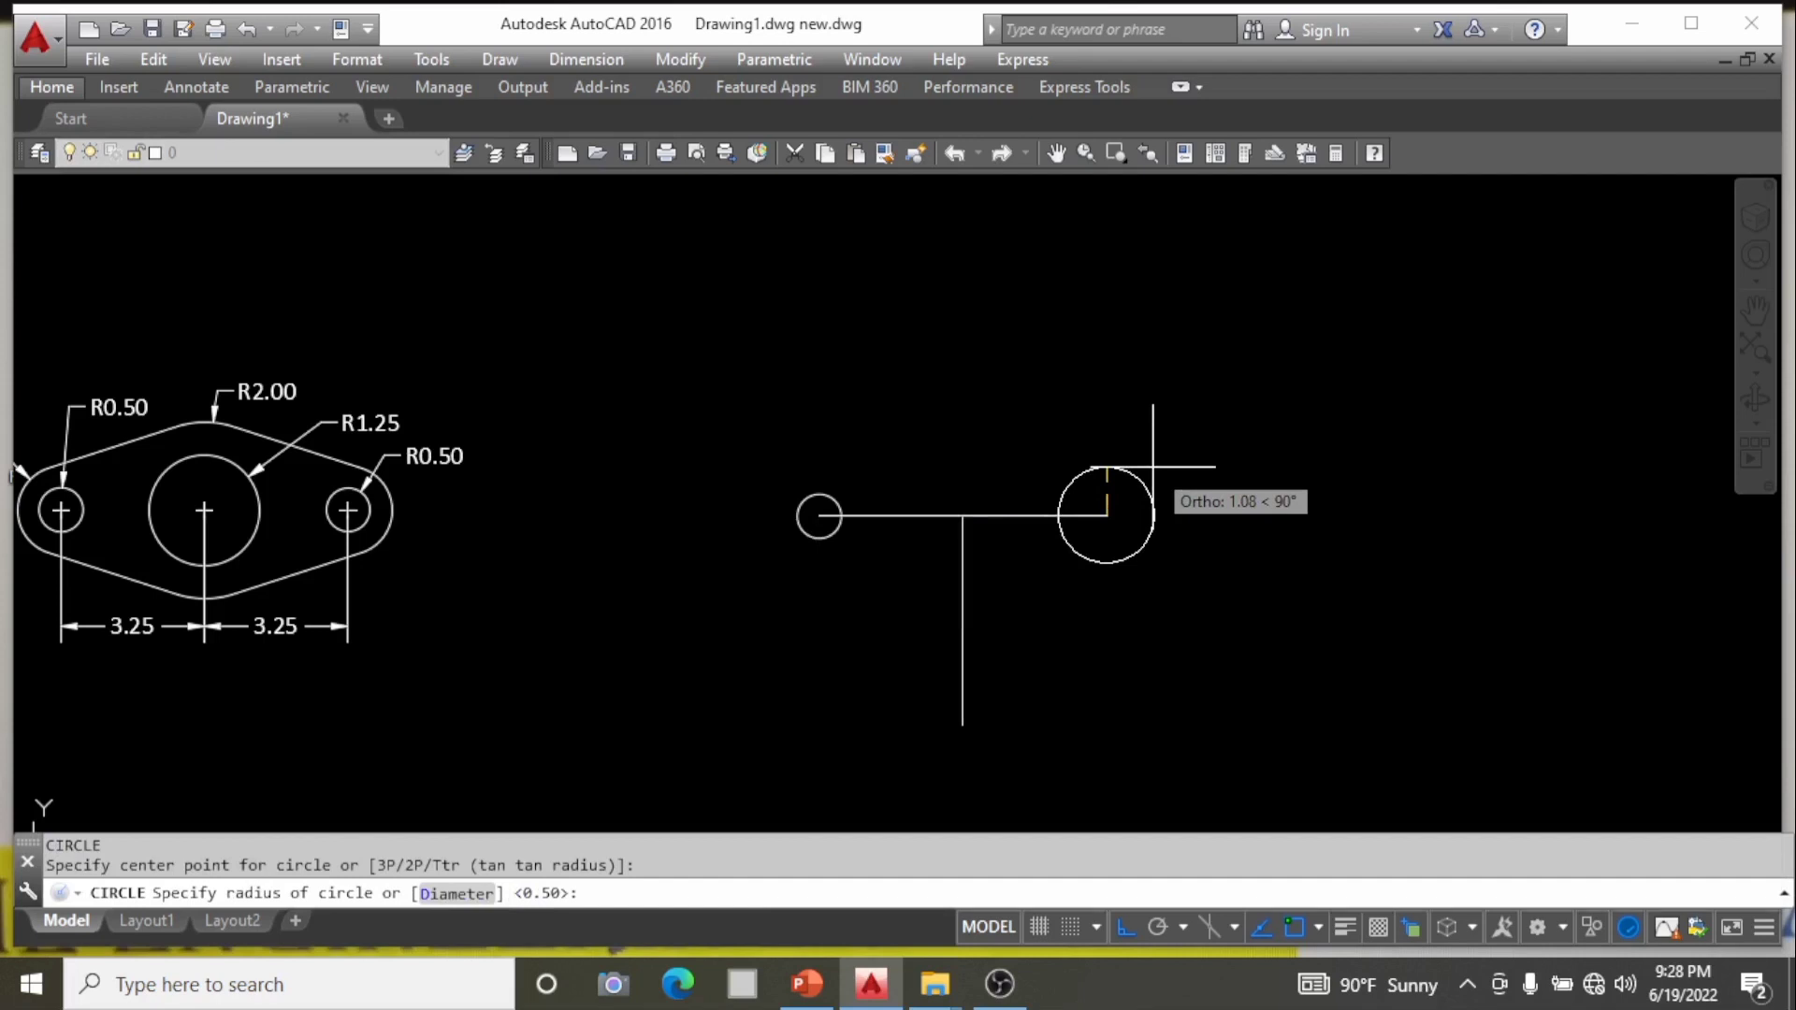
pyautogui.write('.5')
pyautogui.press('Return')
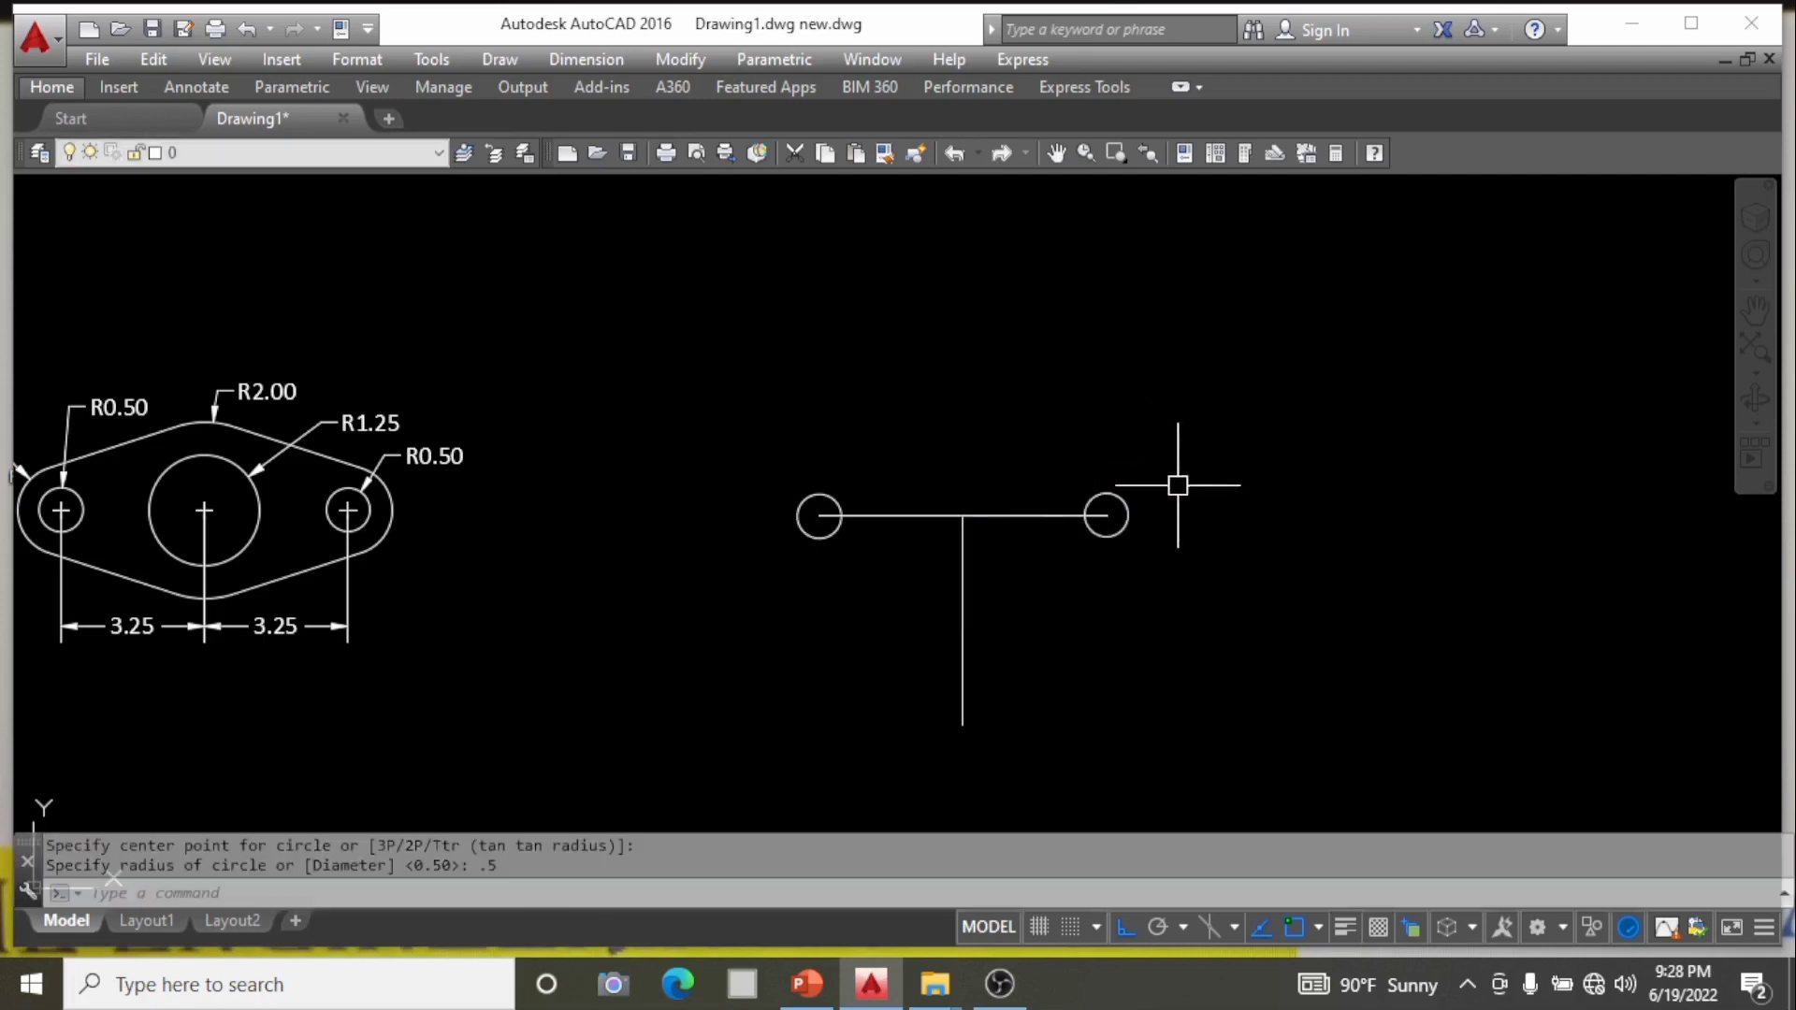
# Draw a circle of radius 1 concentric with the right-hand 0.5 radius circle.
pyautogui.scroll(-1, 397, 510)
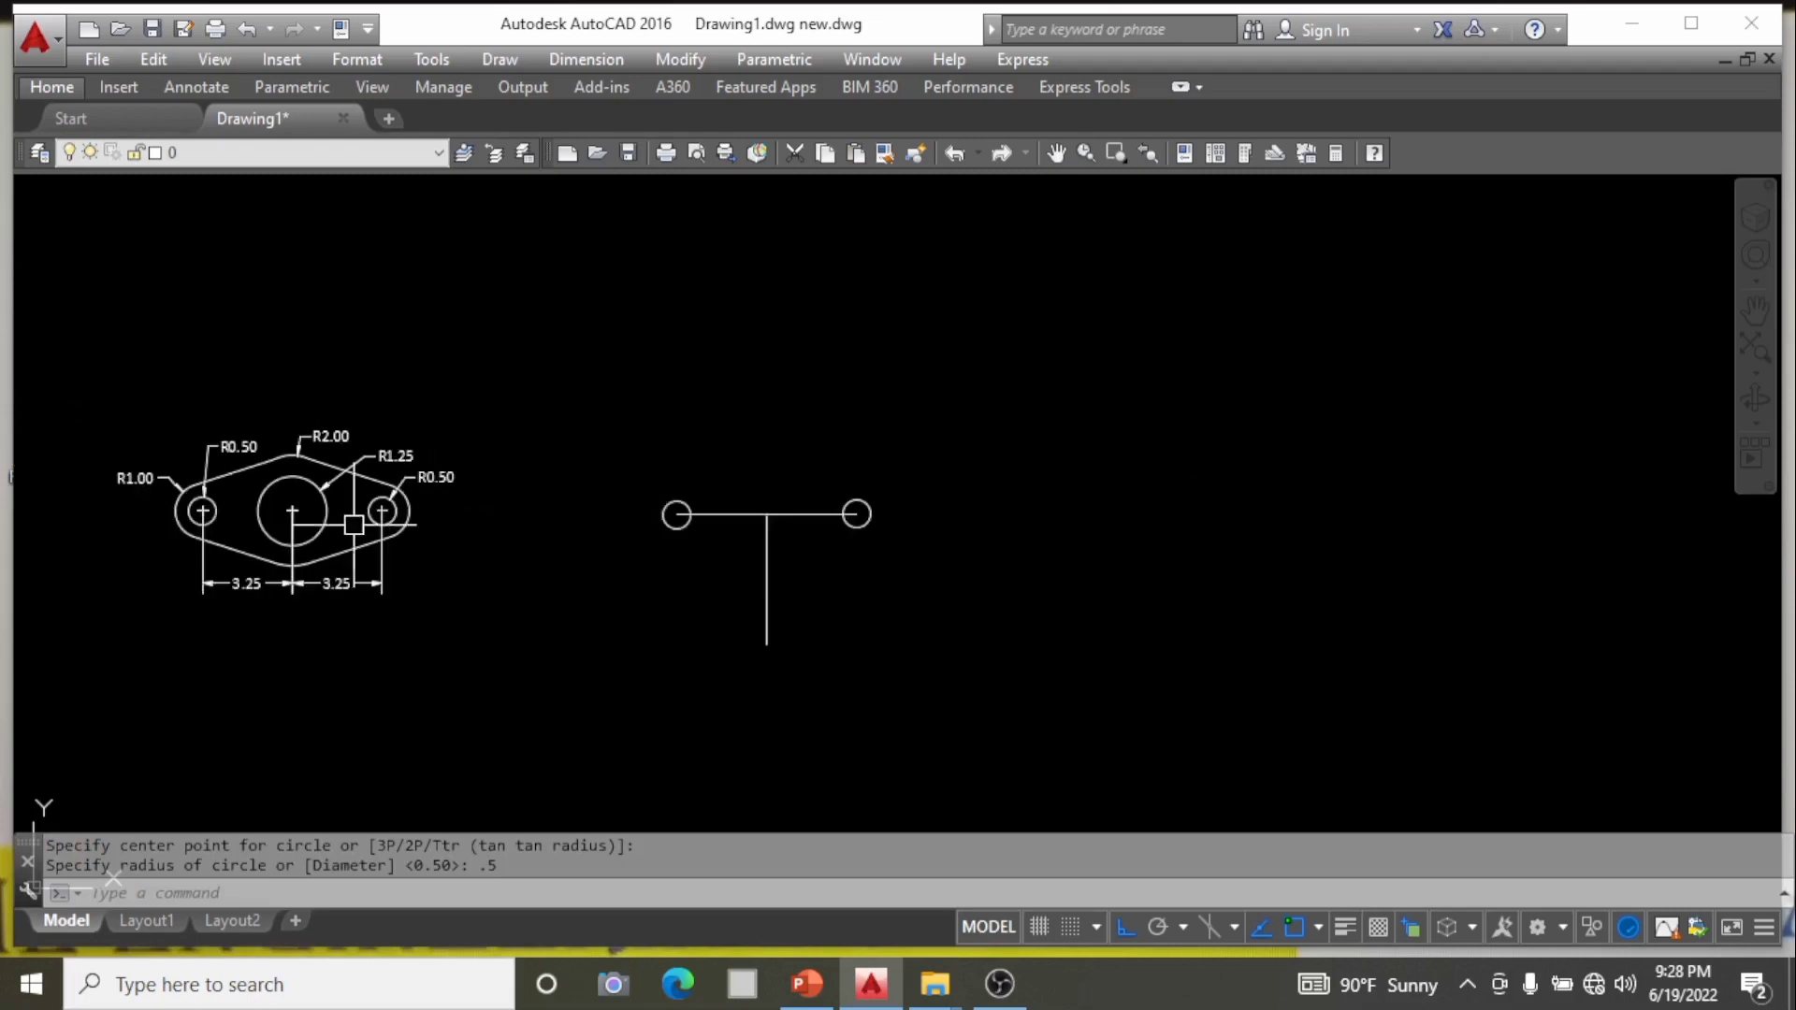
pyautogui.scroll(1, 158, 501)
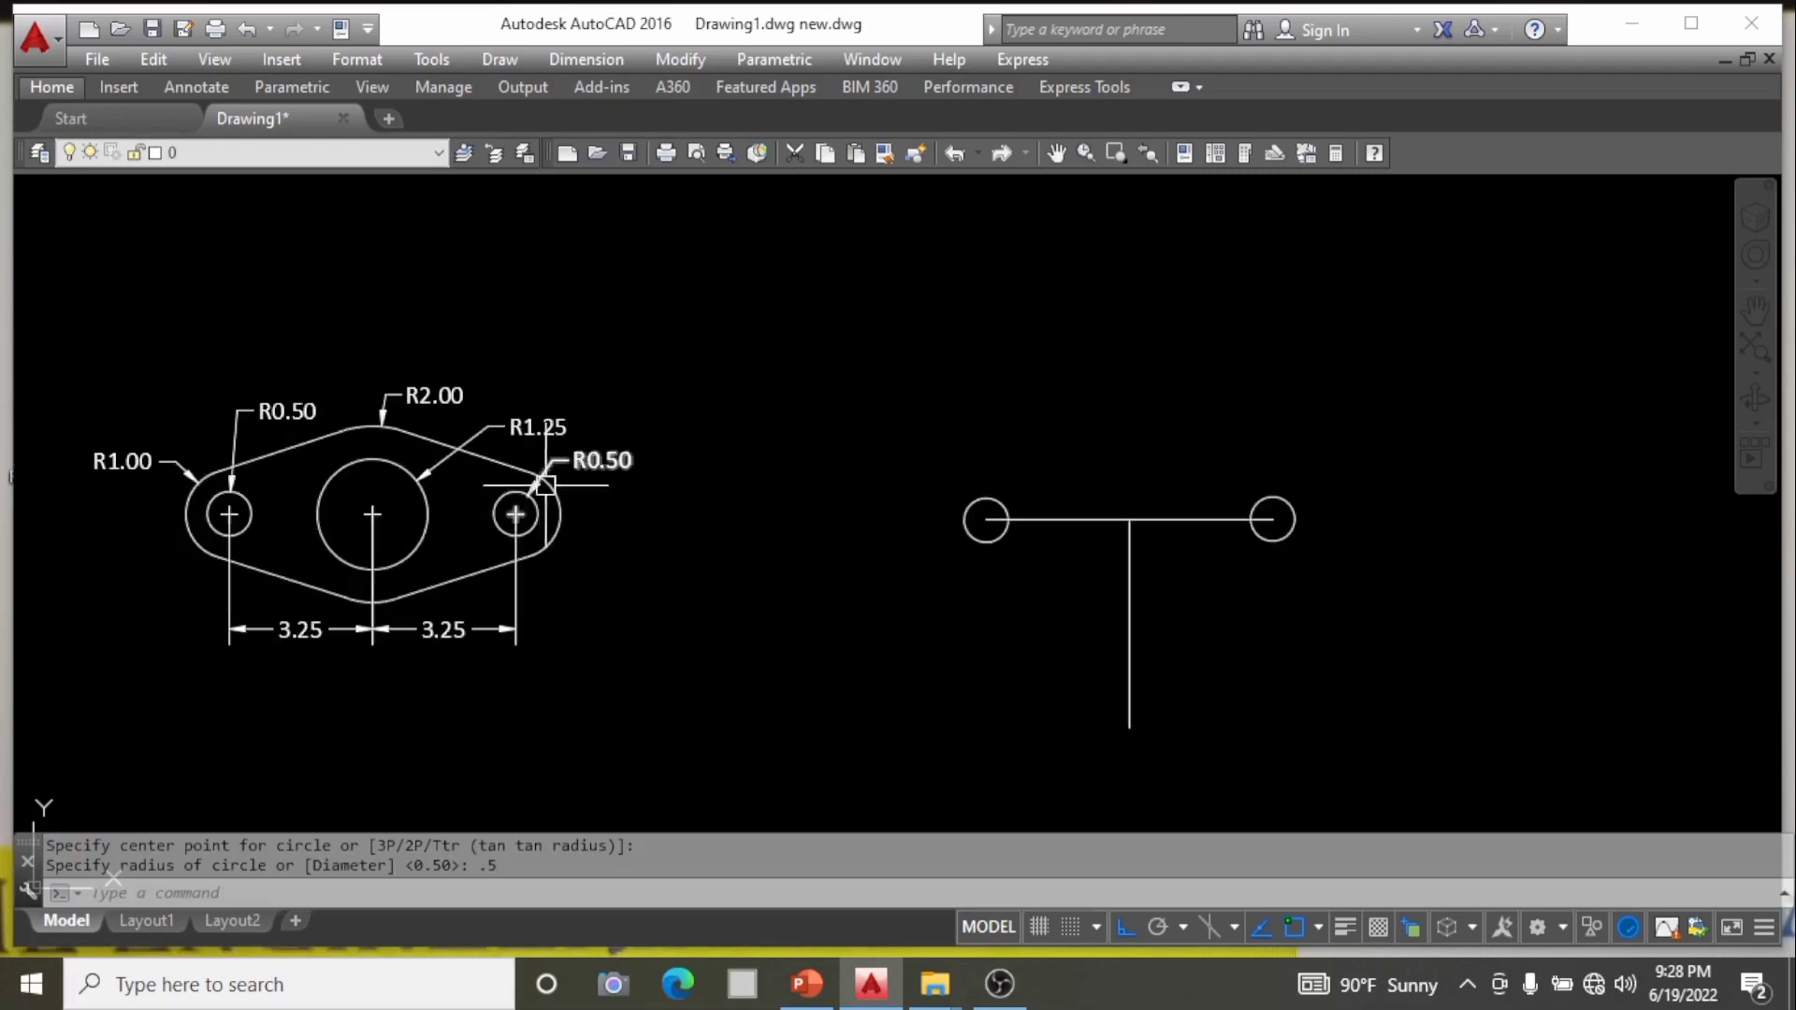
pyautogui.scroll(1, 1277, 523)
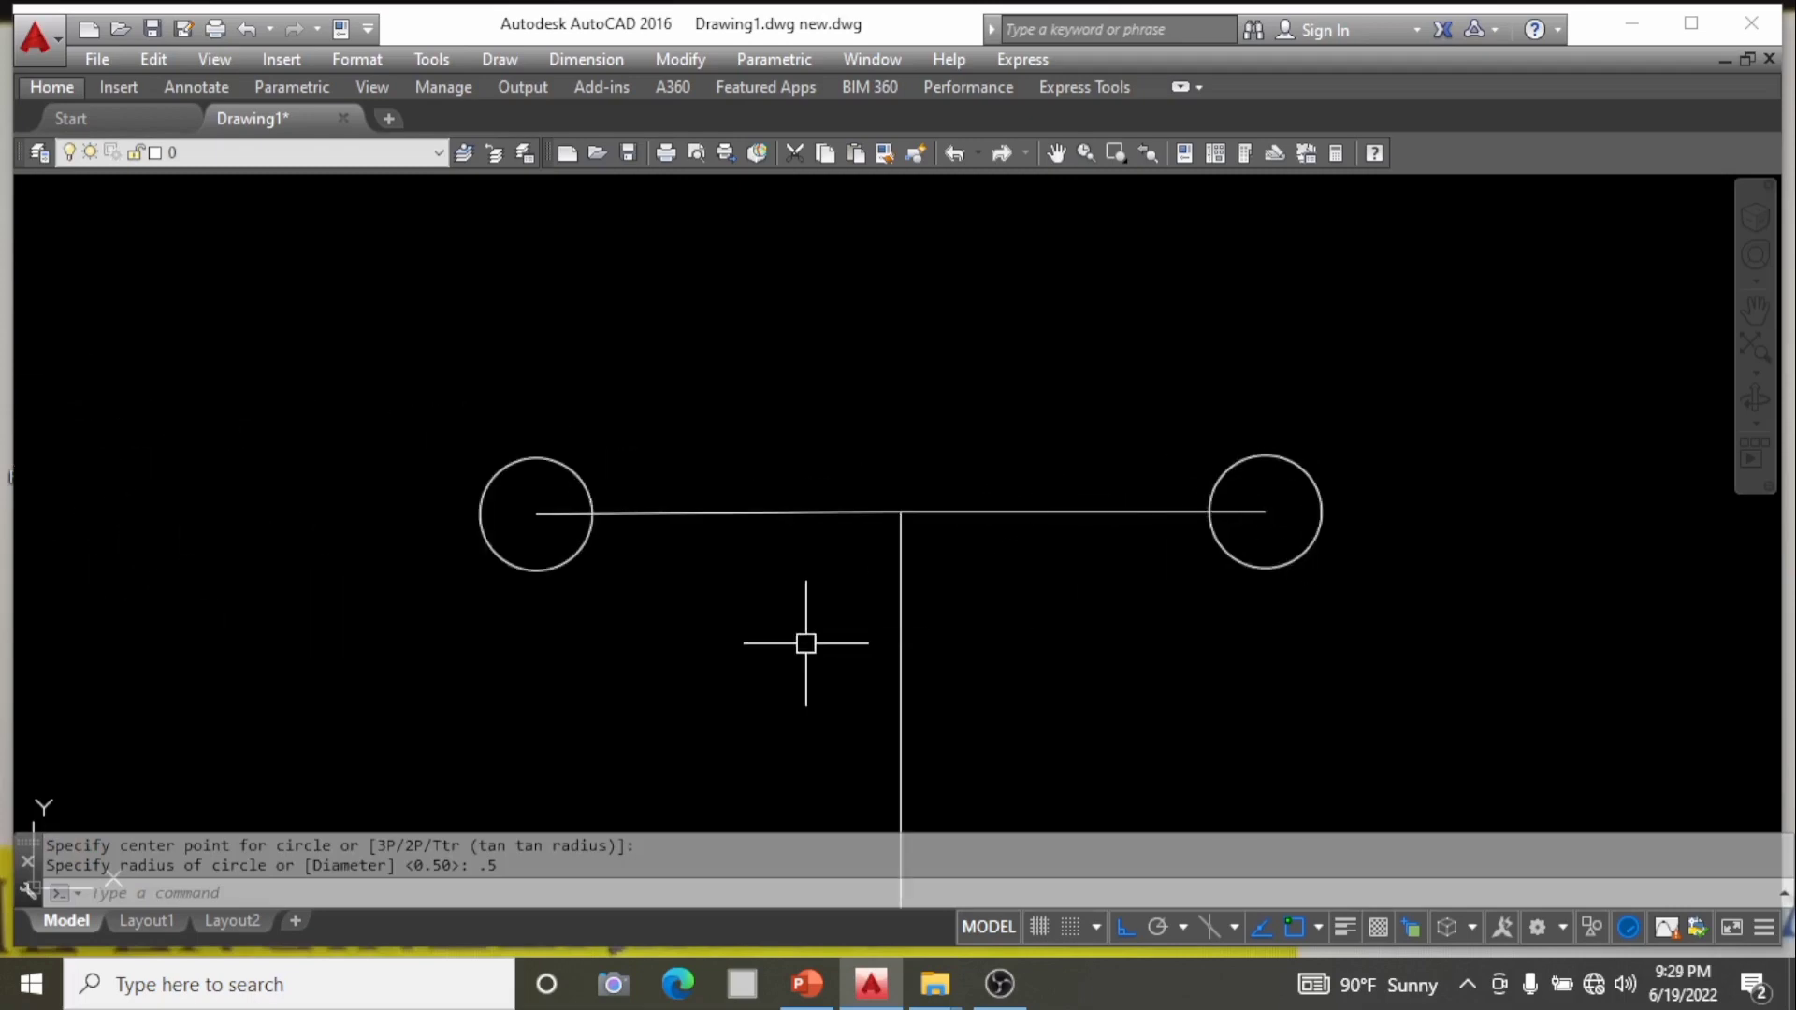
pyautogui.press('Return')
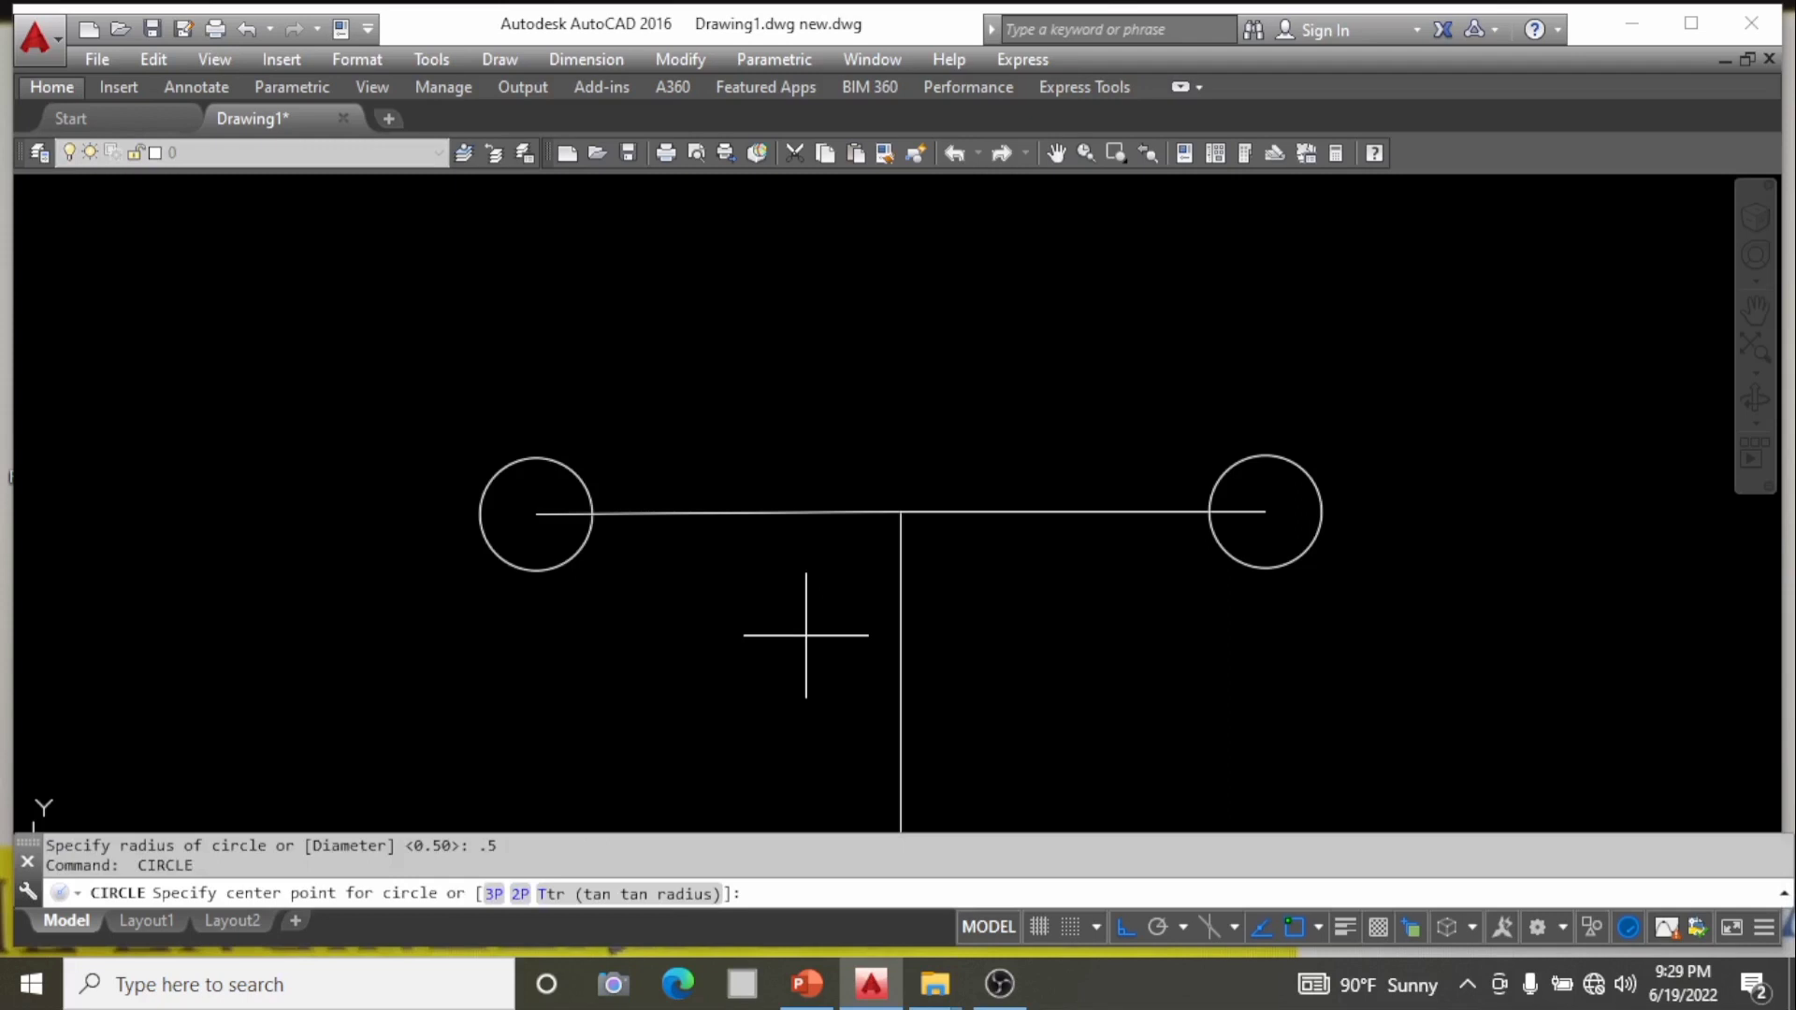
pyautogui.click(1264, 512)
pyautogui.write('1')
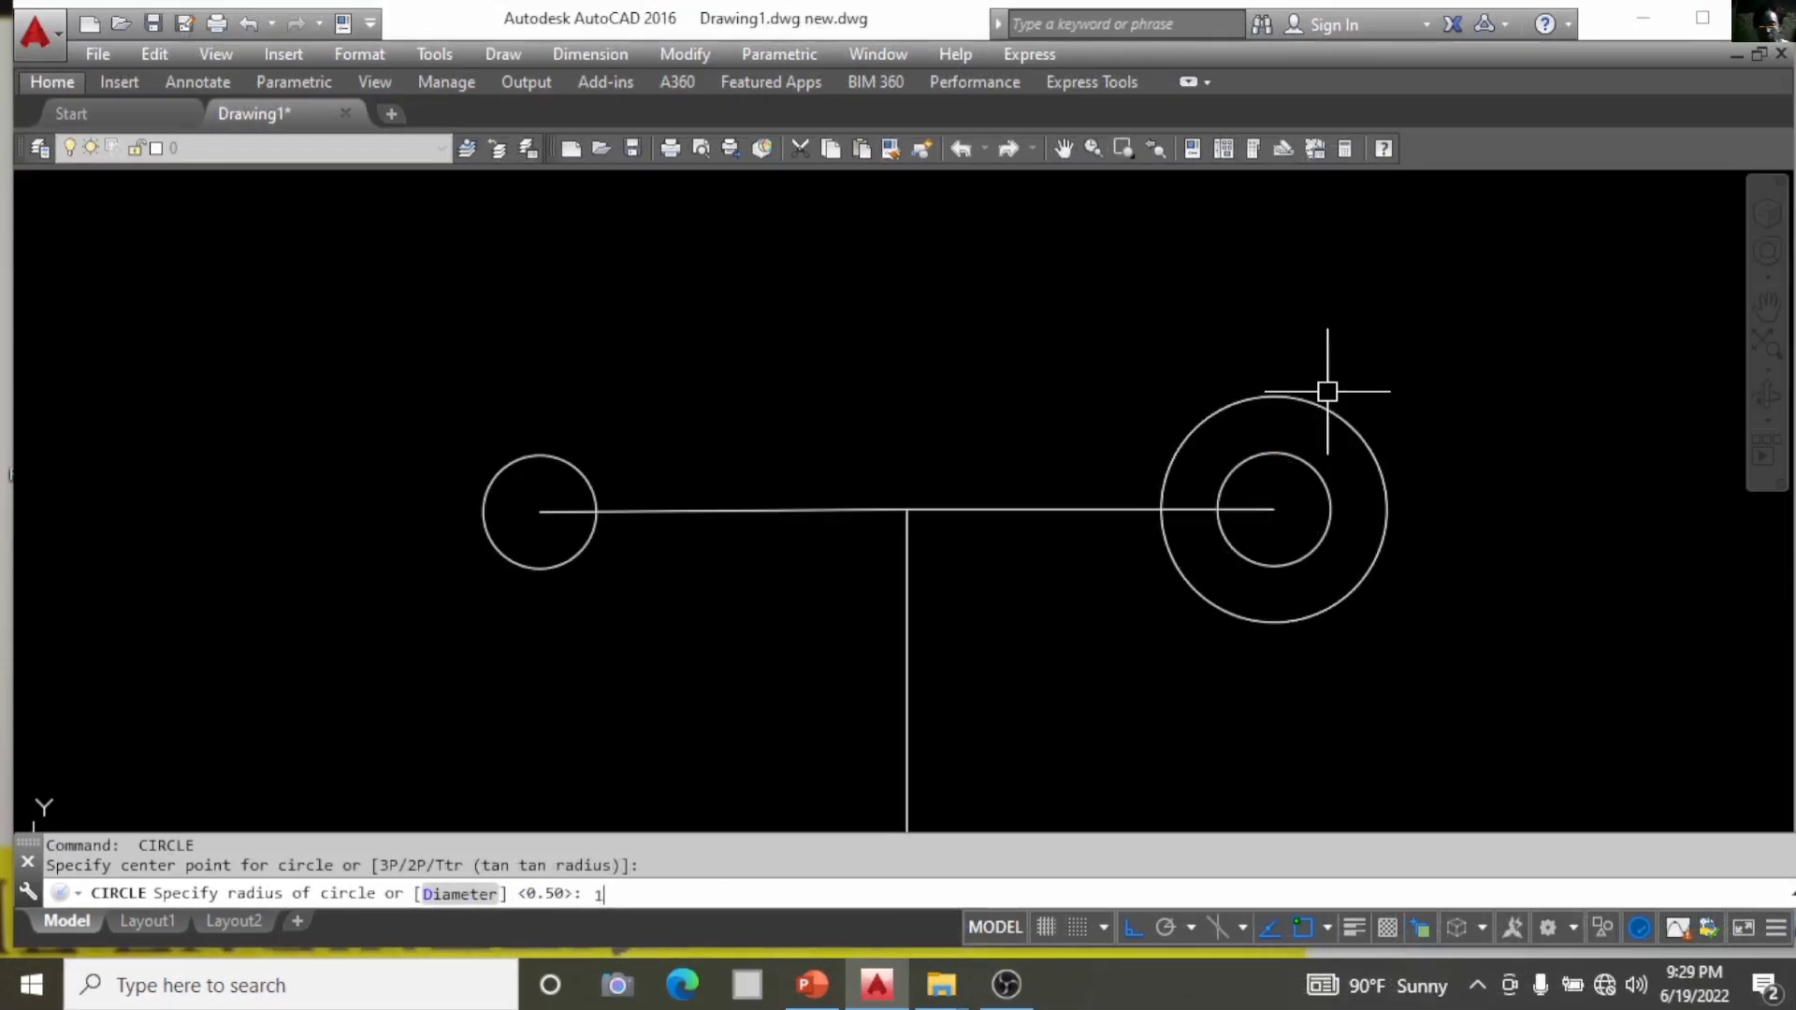
pyautogui.press('Return')
# Draw a circle of radius 1 concentric with the left-hand 0.5 radius circle.
pyautogui.press('Return')
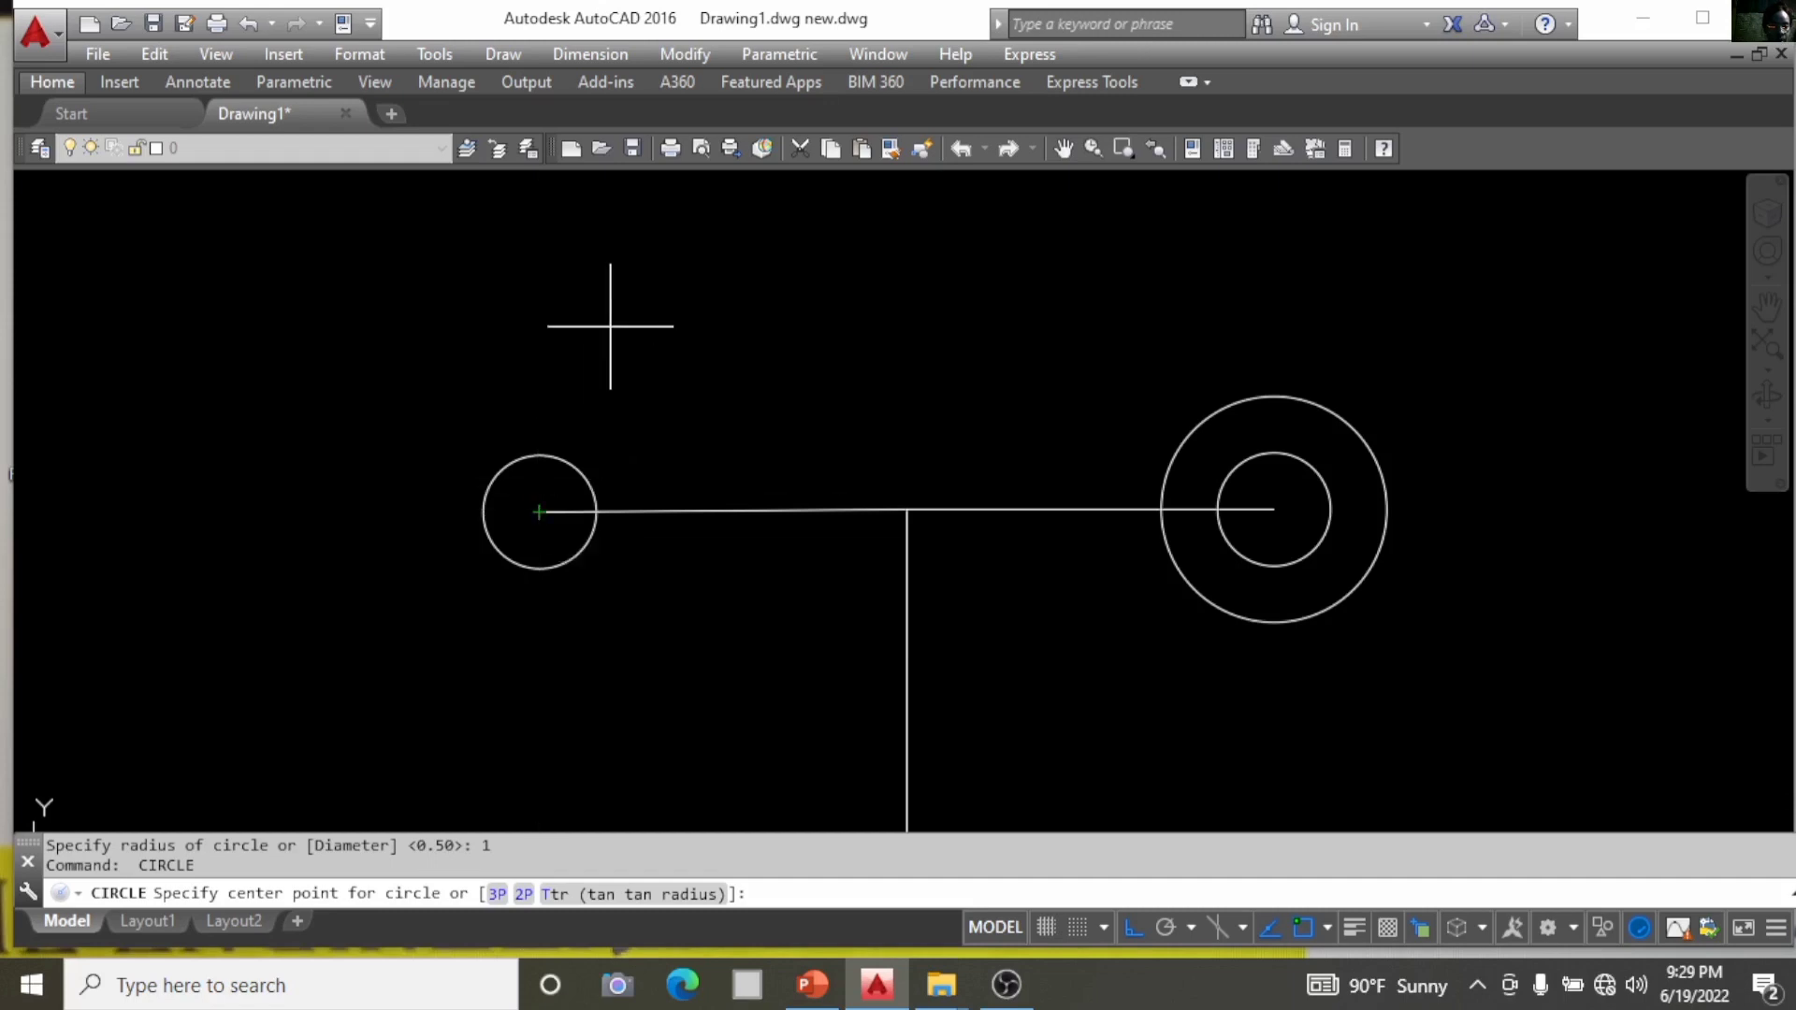
pyautogui.click(539, 510)
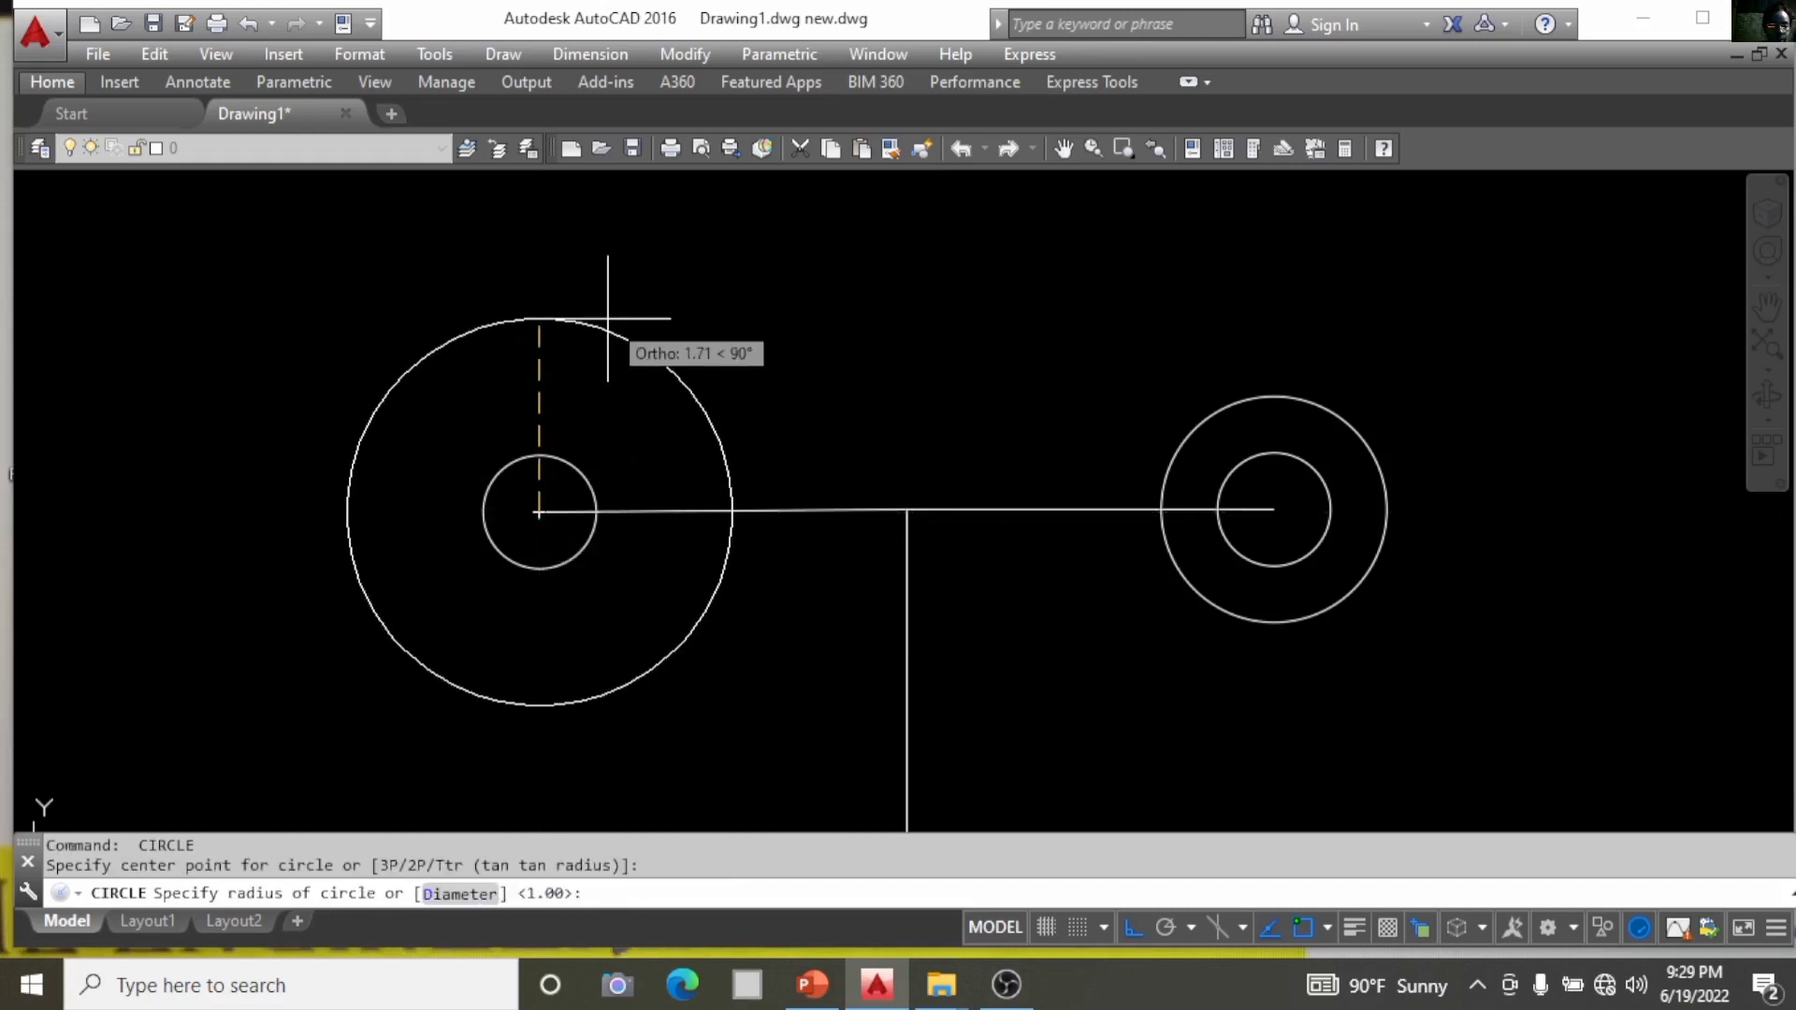
pyautogui.write('1')
pyautogui.press('Return')
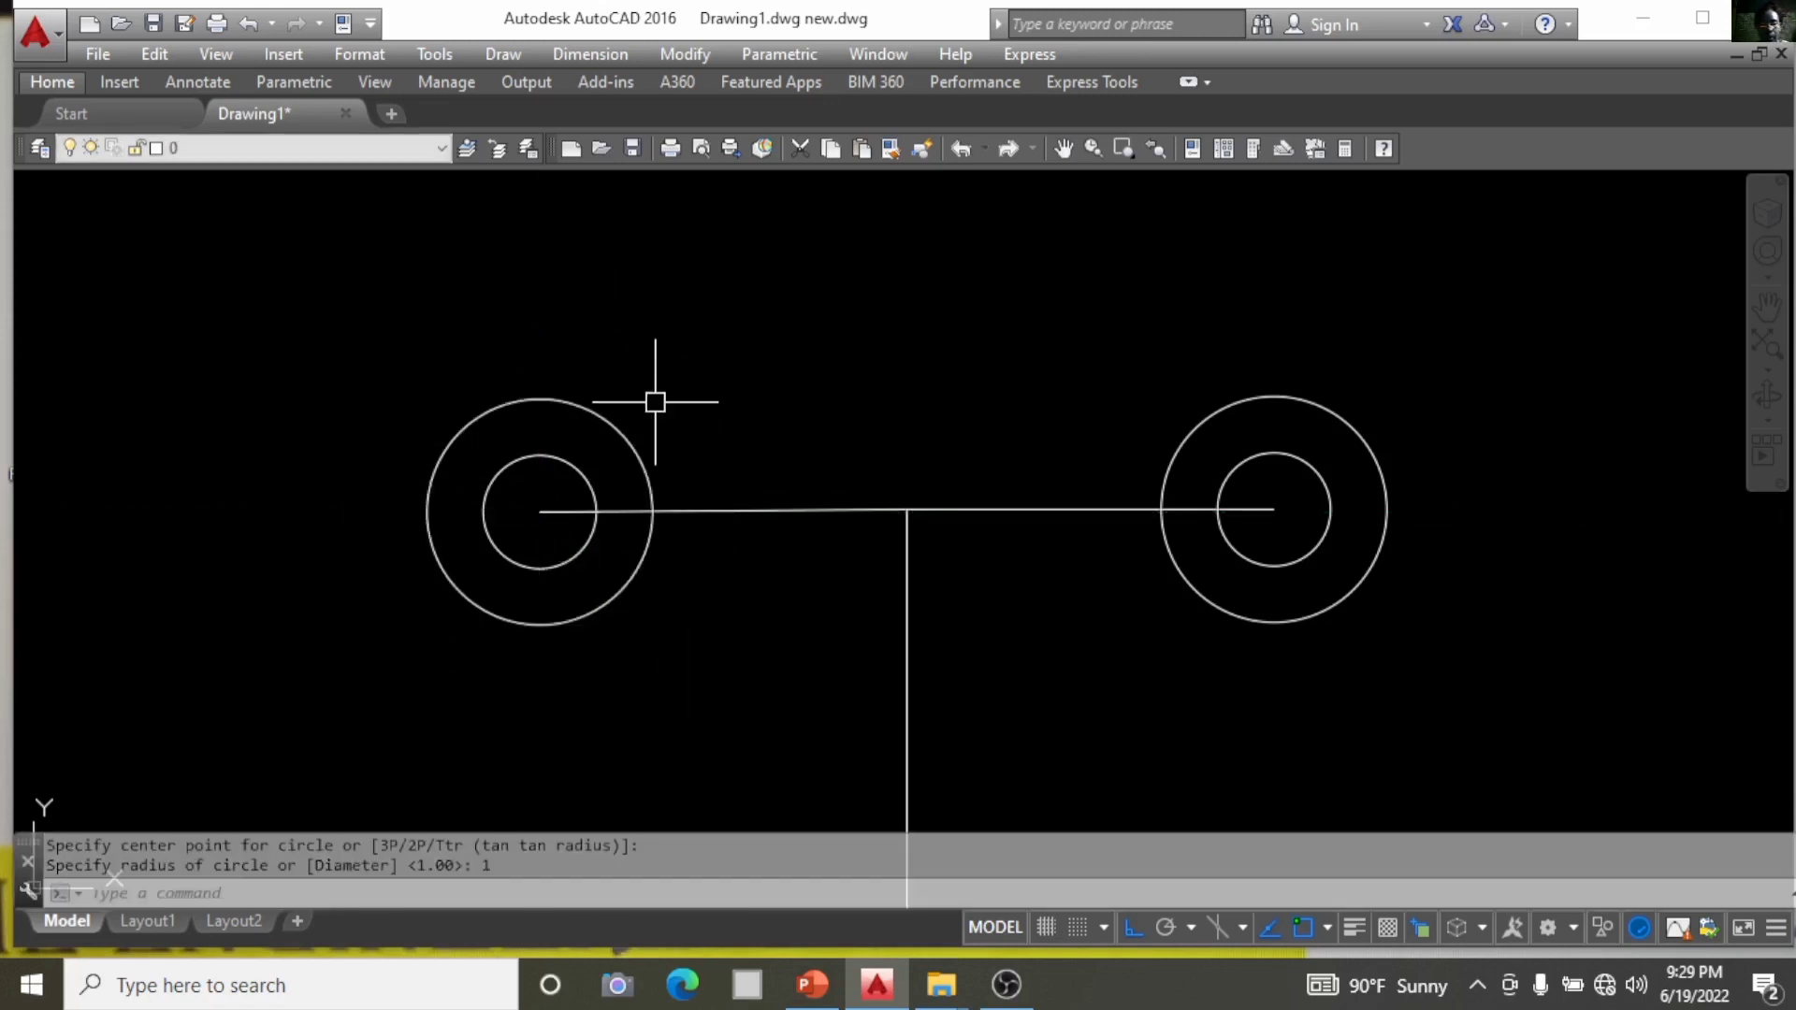
# Draw a circle of radius 1.25 centred where the vertical line meets the two horizontal lines.
pyautogui.scroll(-4, 658, 402)
pyautogui.scroll(-2, 570, 493)
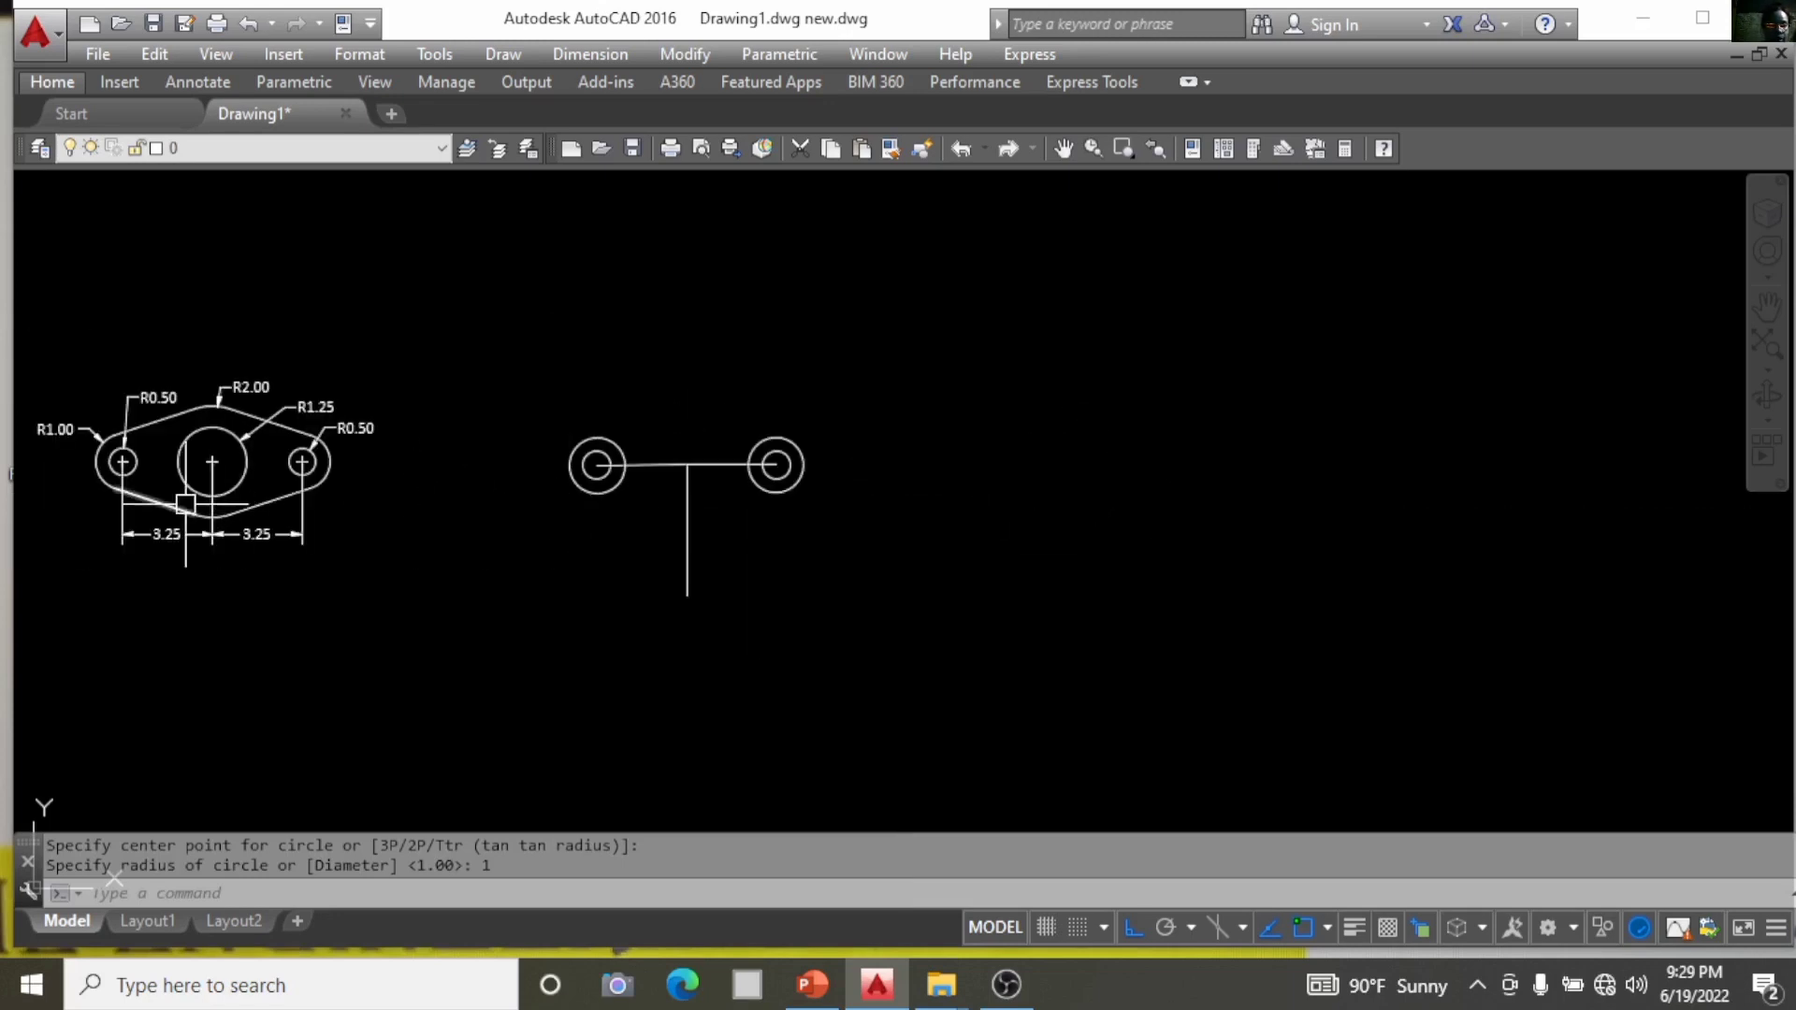
pyautogui.scroll(4, 169, 441)
pyautogui.scroll(-2, 860, 442)
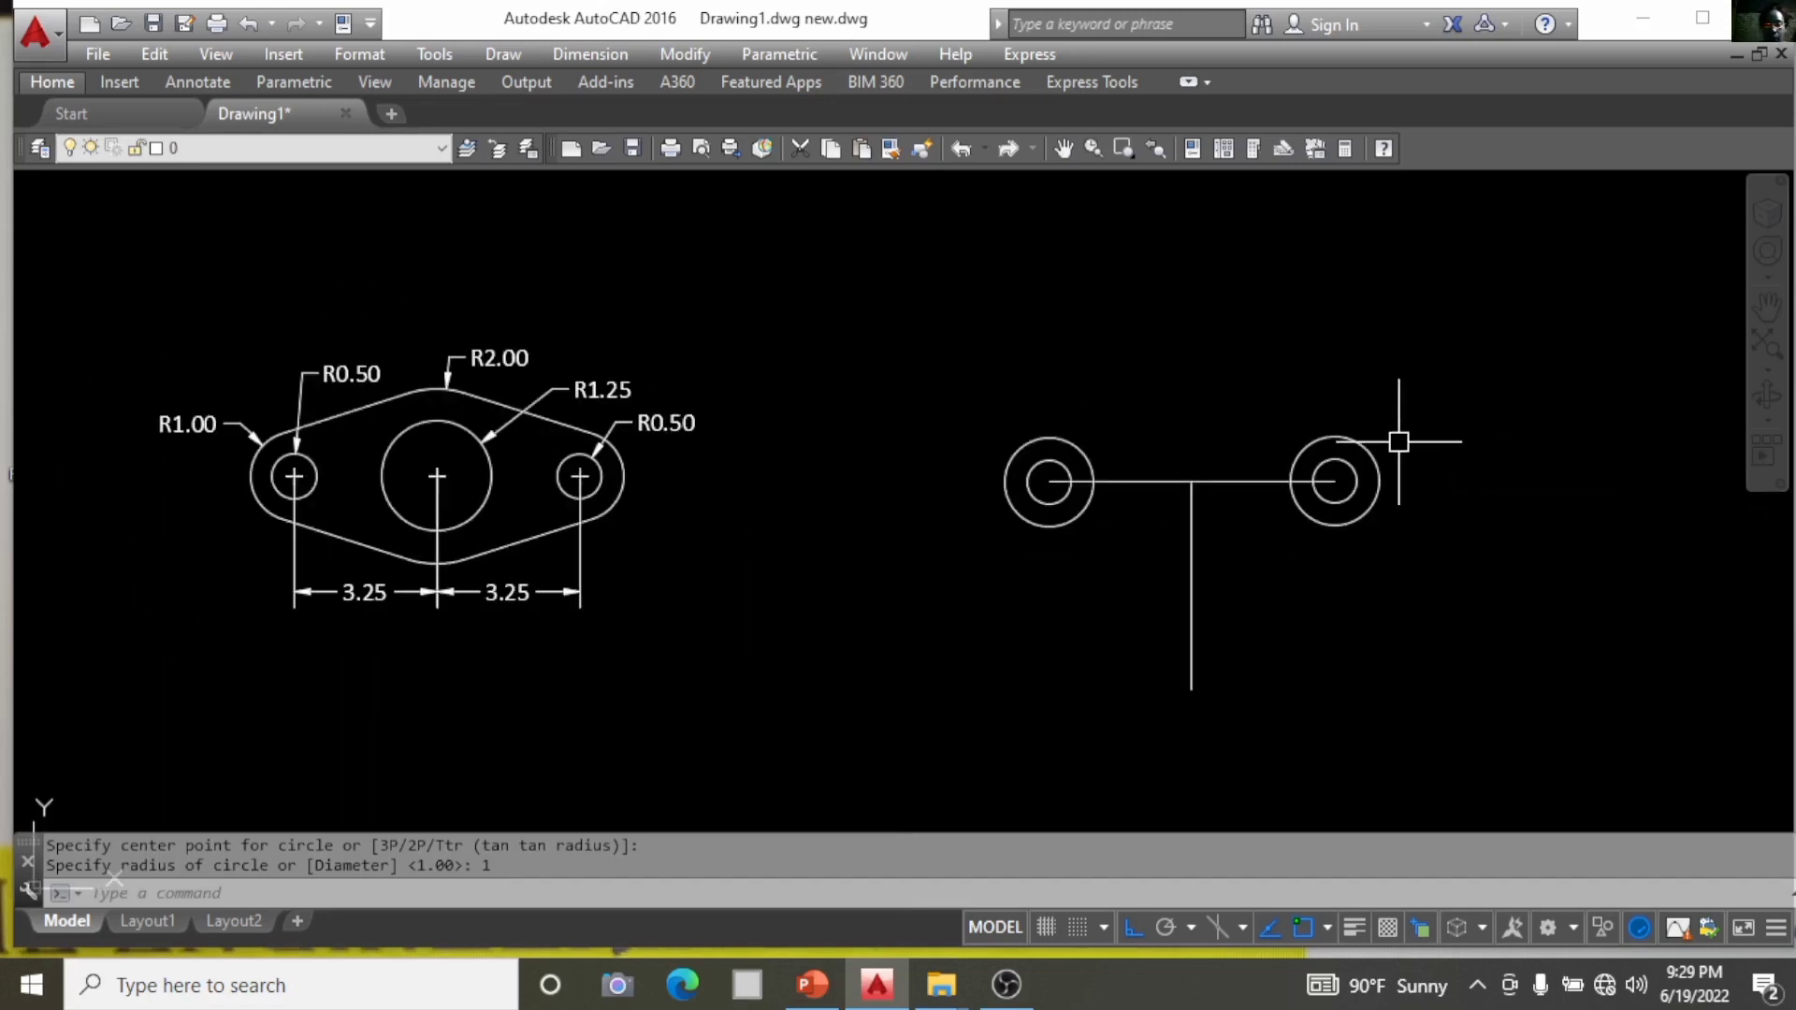
pyautogui.press('Return')
pyautogui.click(1190, 482)
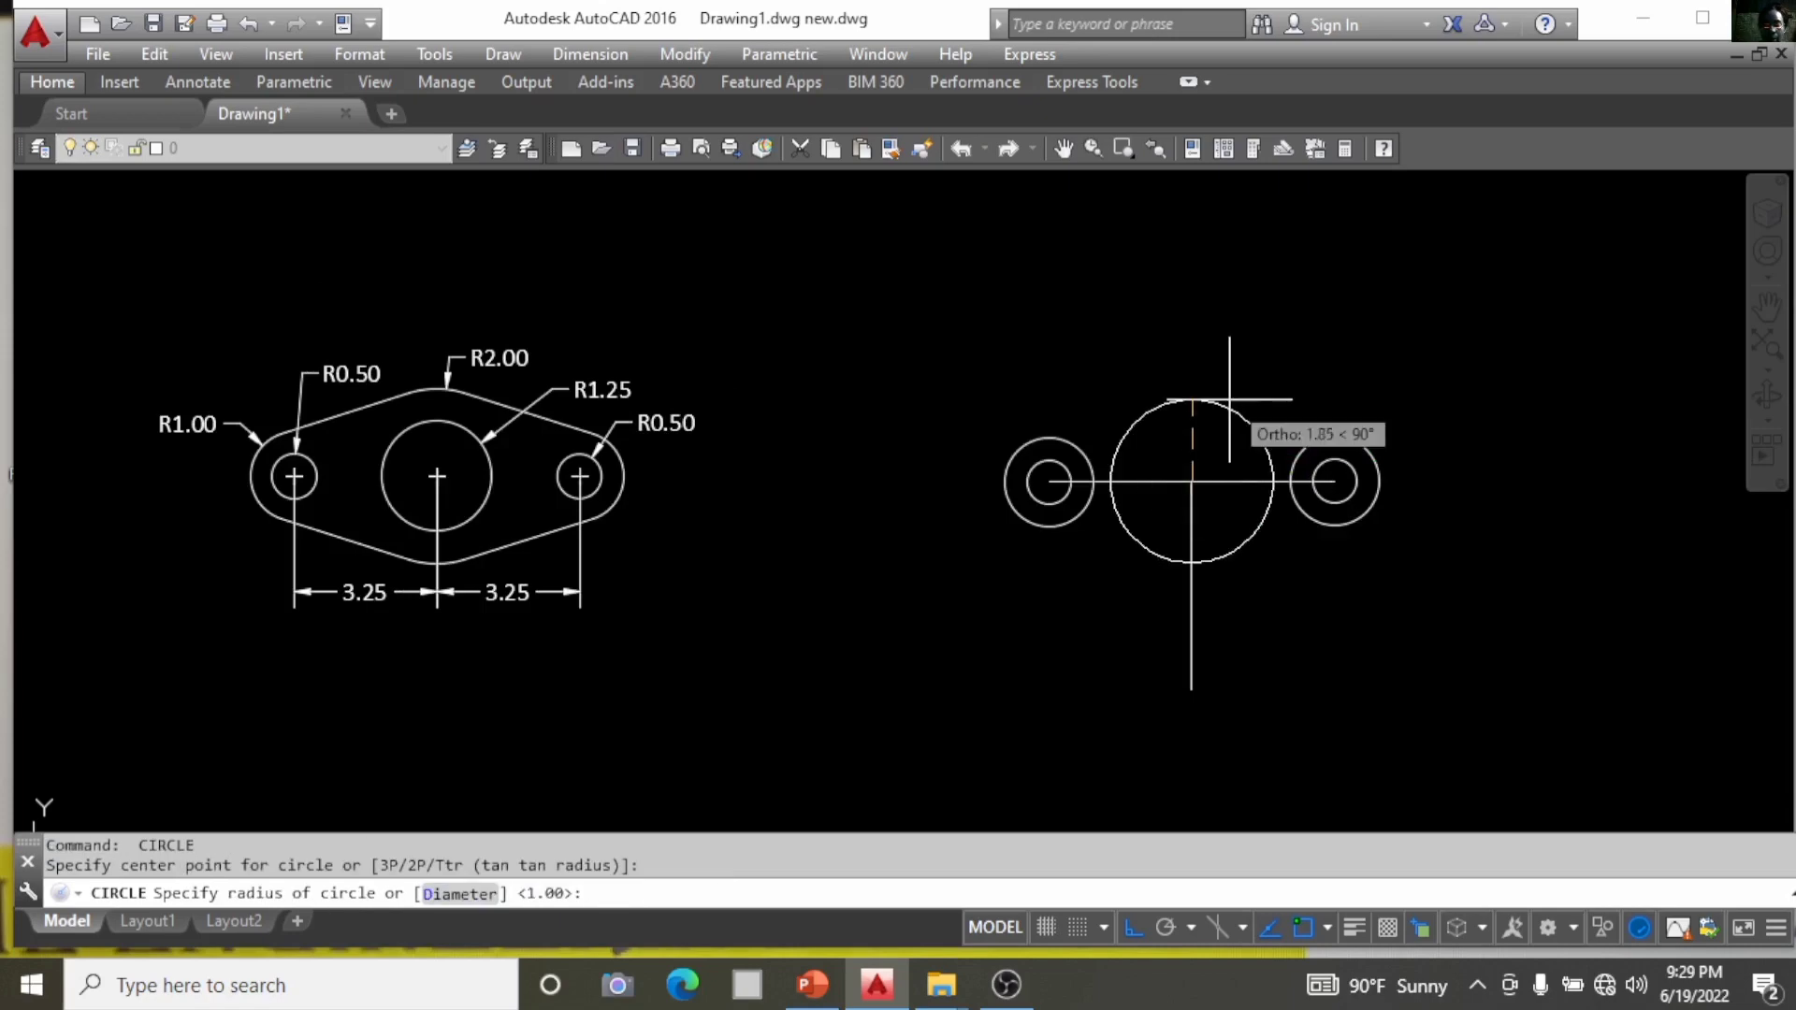
pyautogui.write('1.25')
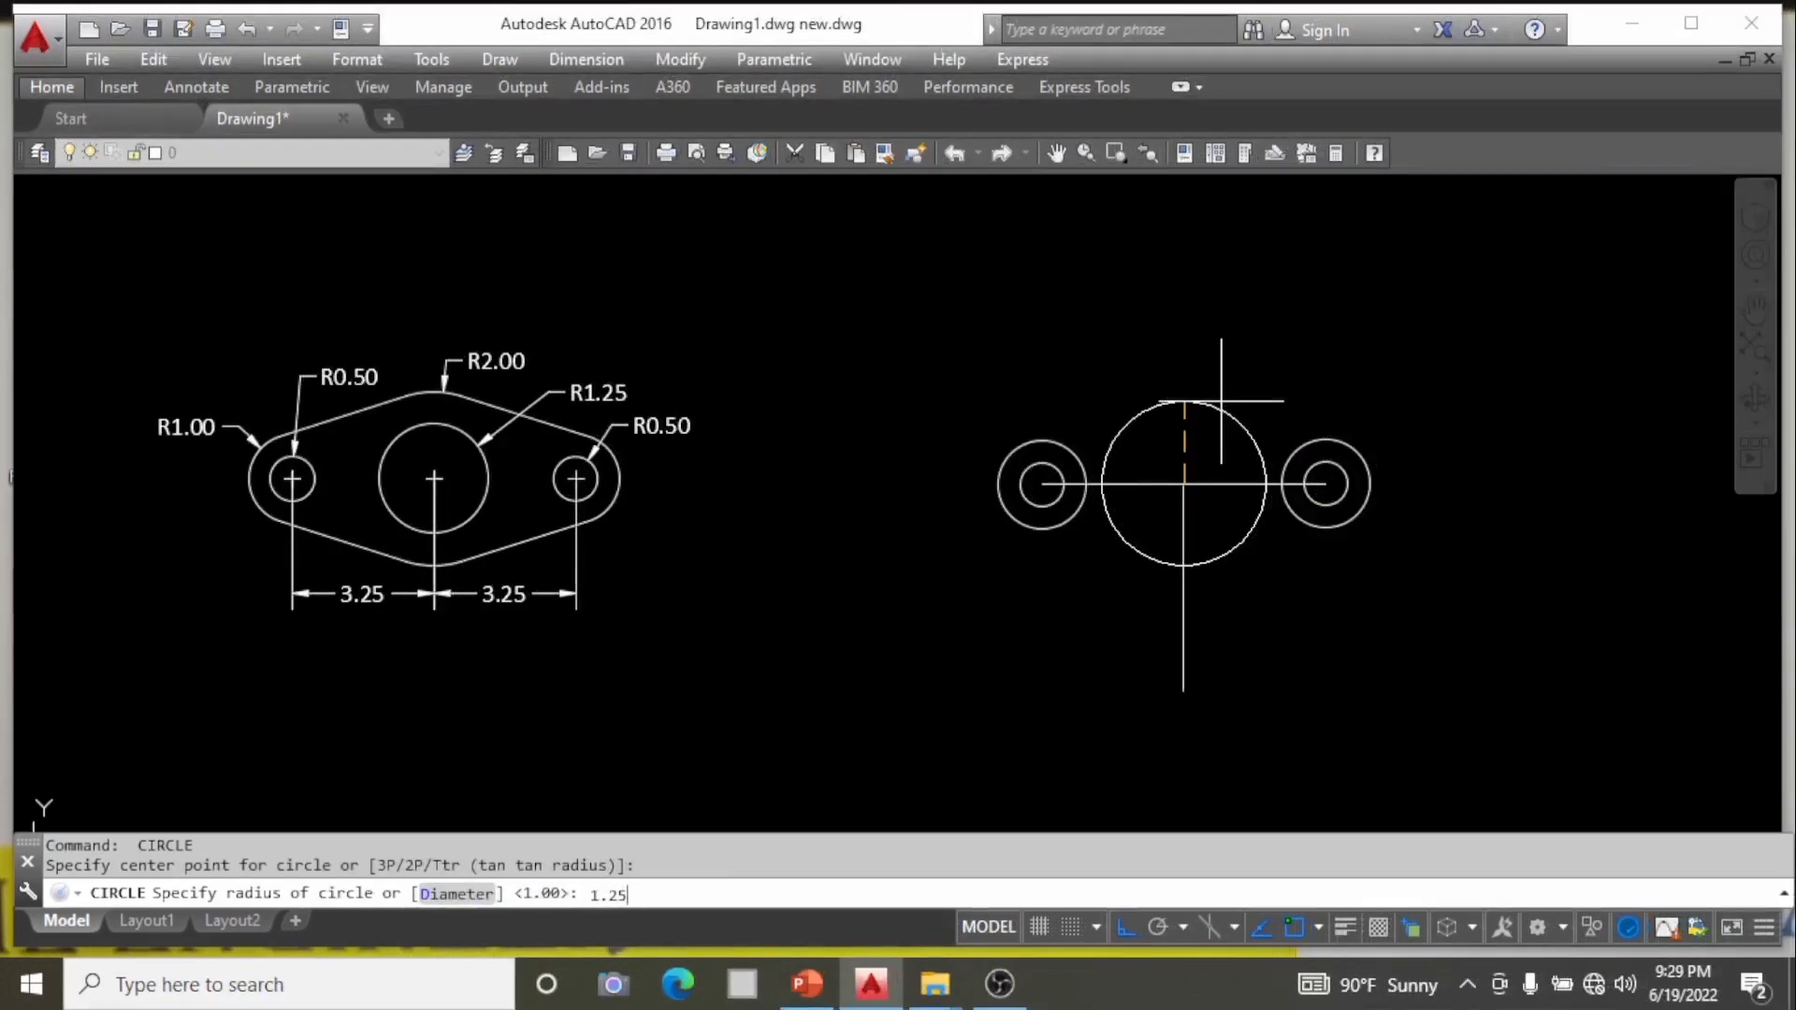
pyautogui.press('Return')
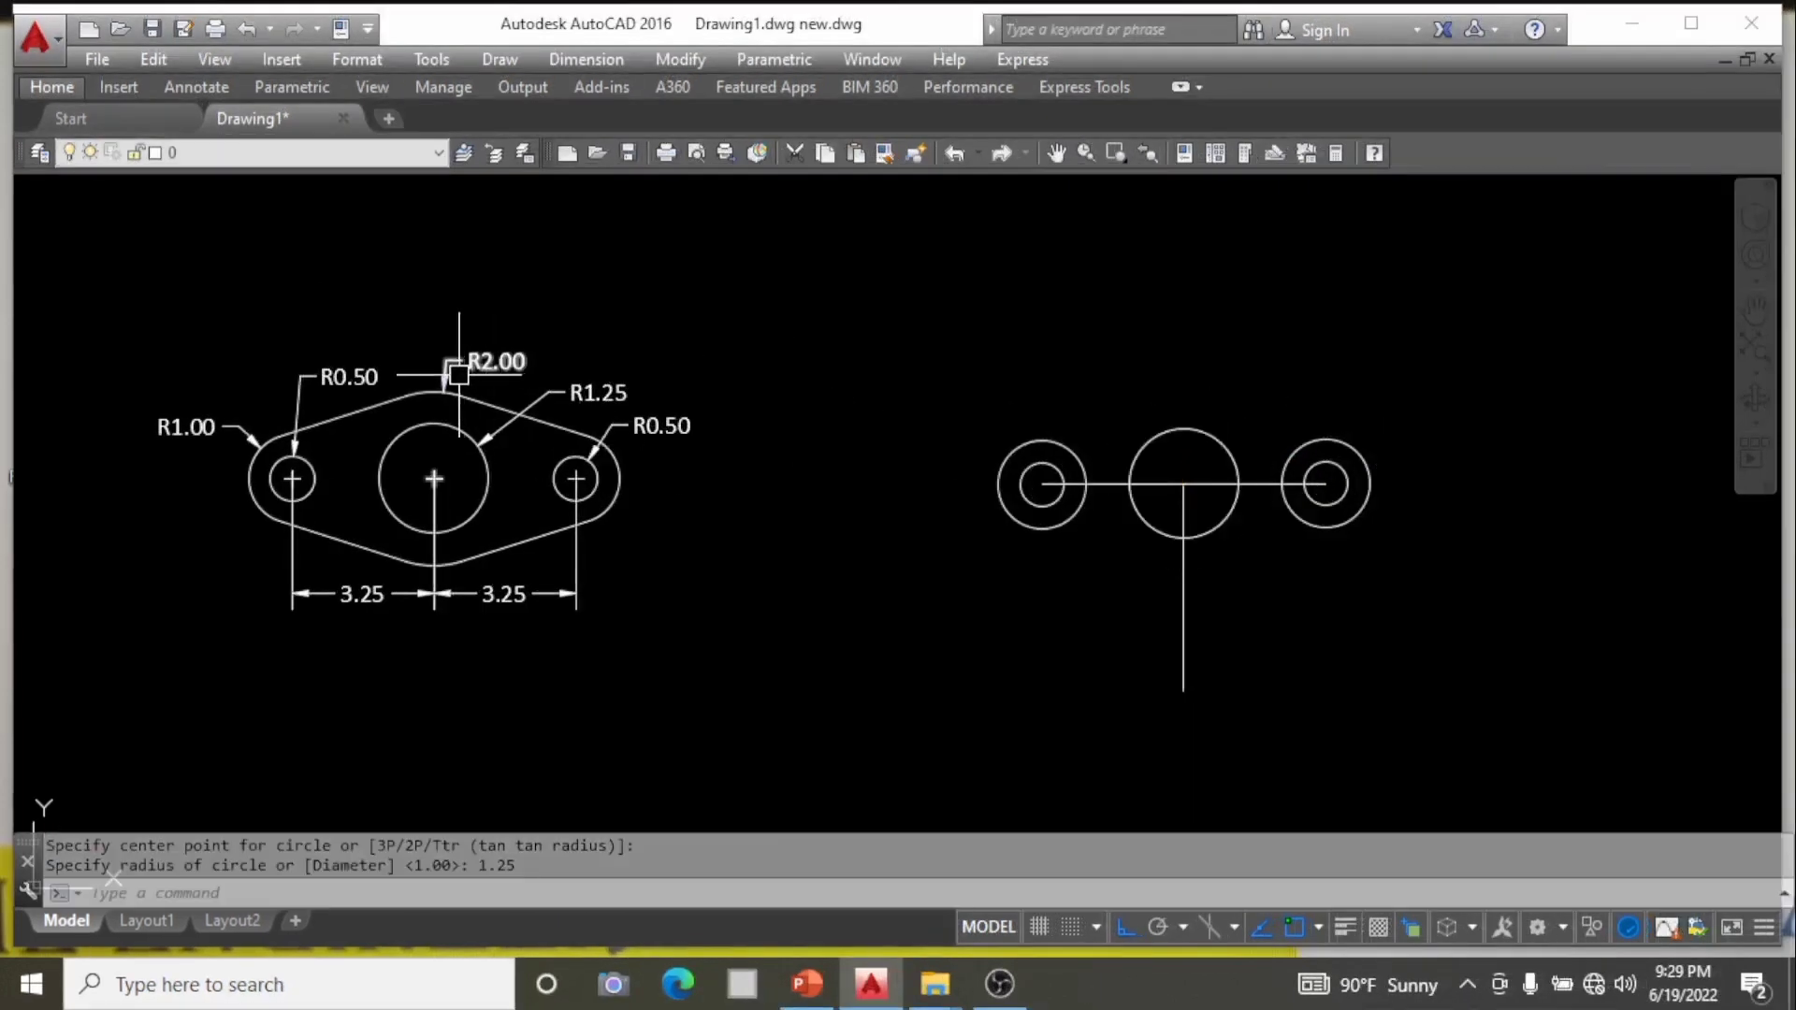
# Draw a circle of radius 2 concentric with the central 1.25 radius circle.
pyautogui.scroll(4, 1426, 398)
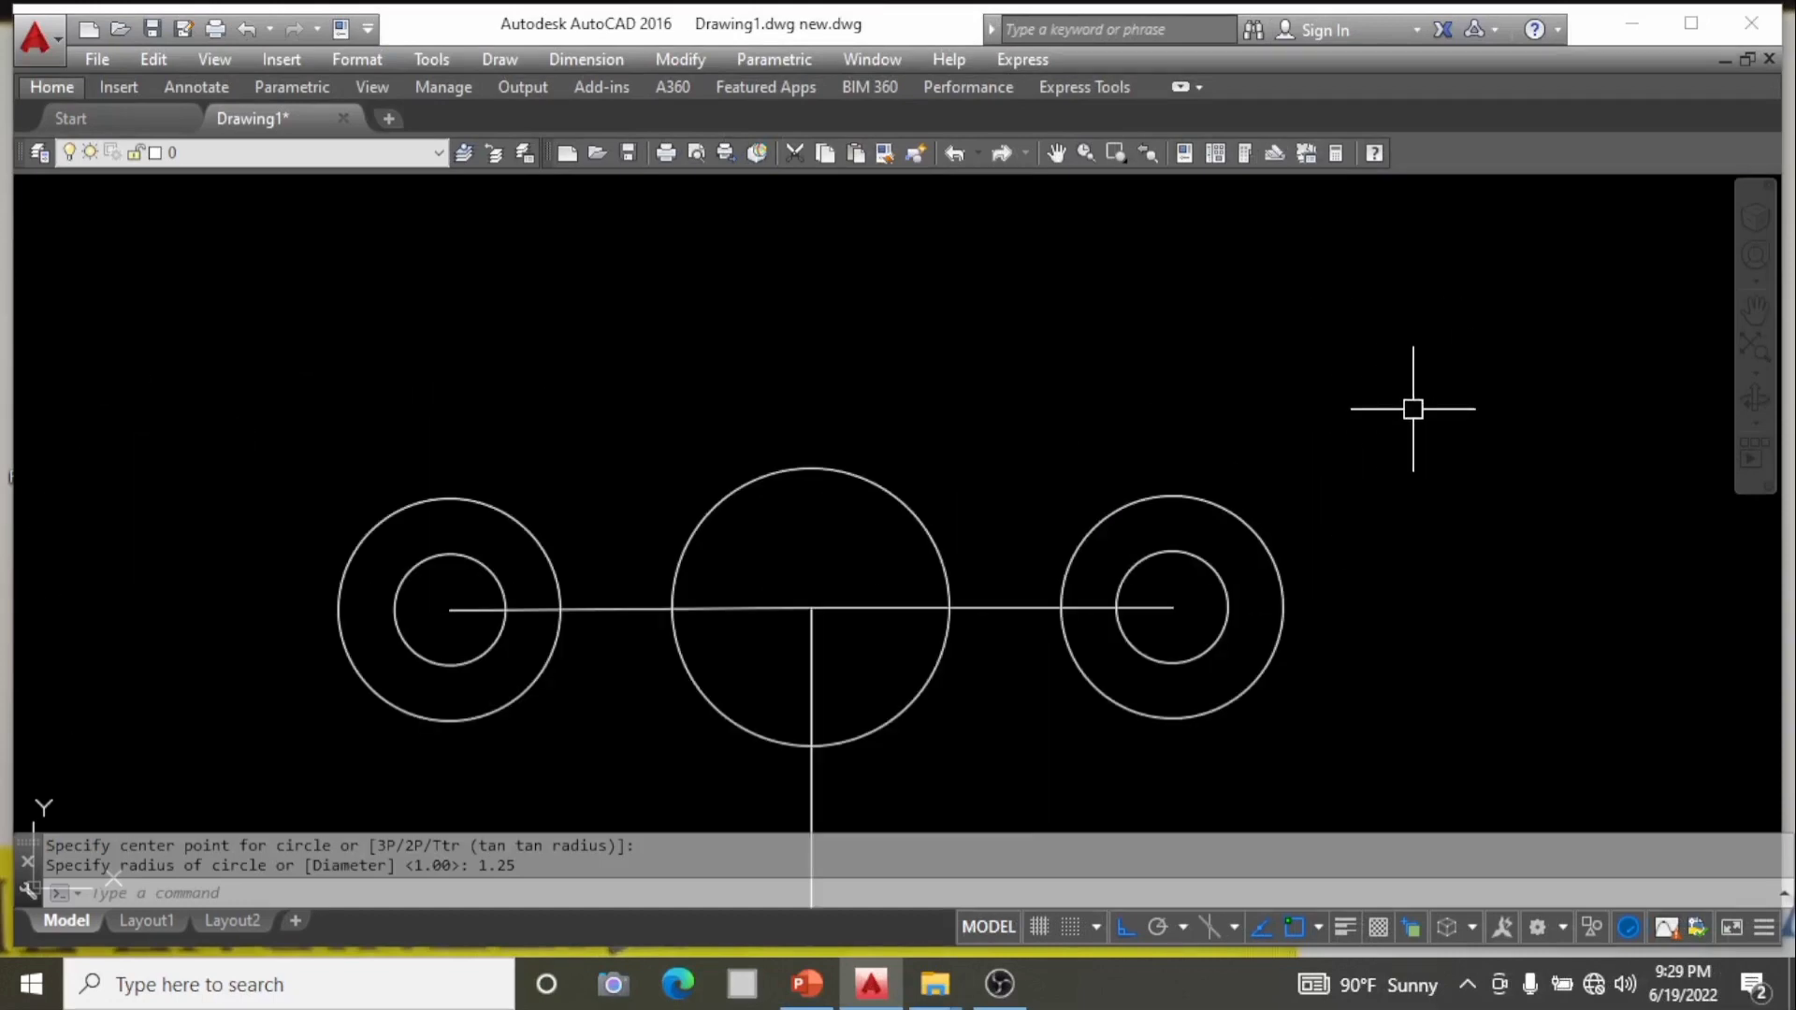
pyautogui.press('Return')
pyautogui.click(811, 608)
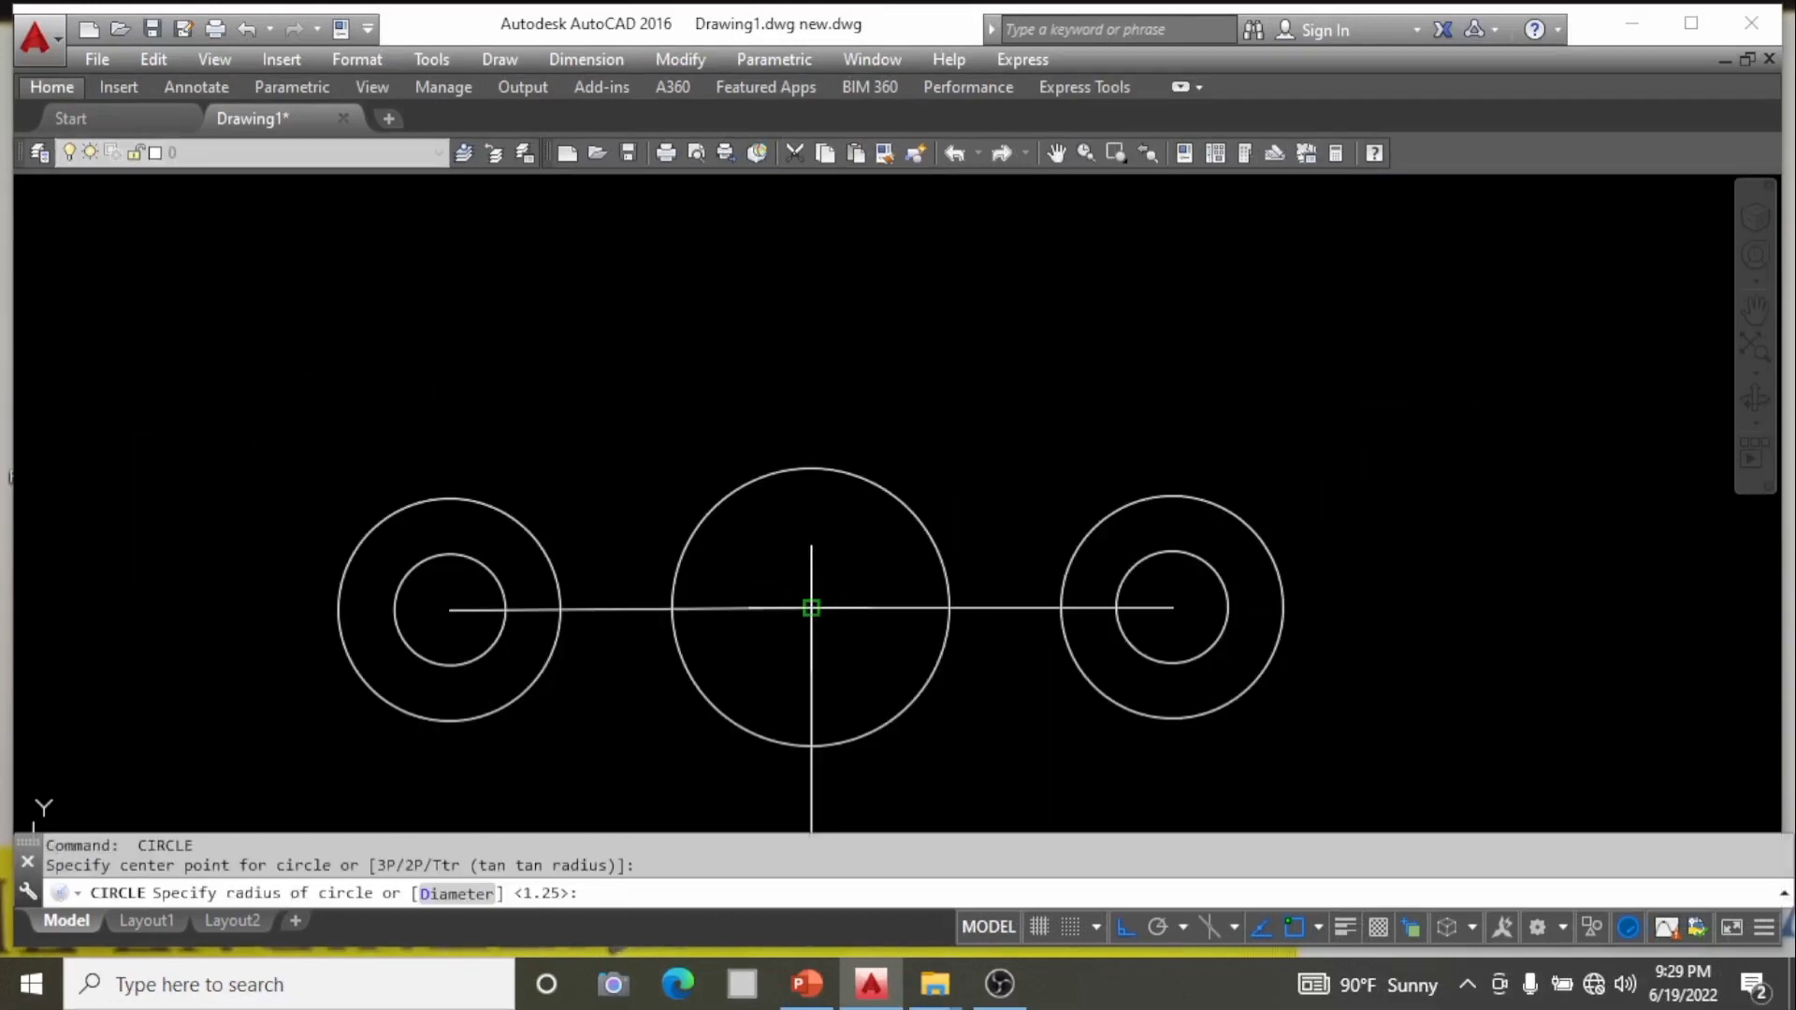
pyautogui.write('2')
pyautogui.press('Return')
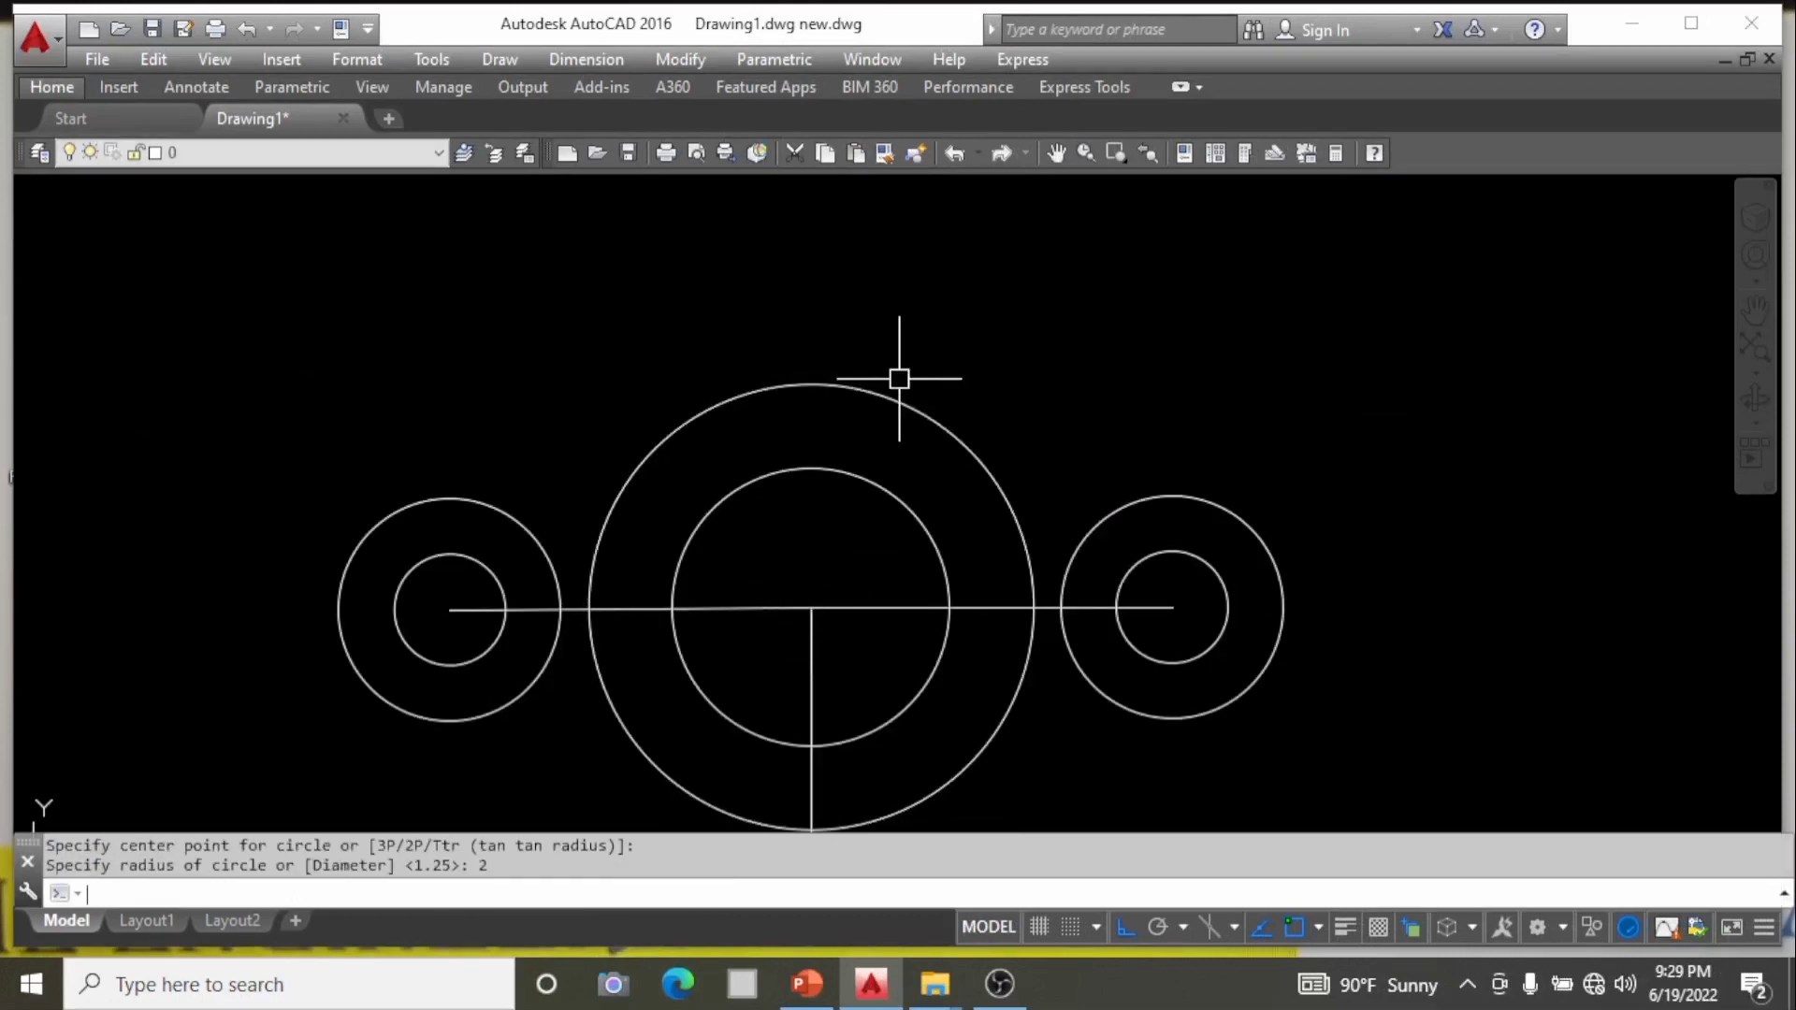
pyautogui.press('Return')
pyautogui.scroll(-6, 1085, 412)
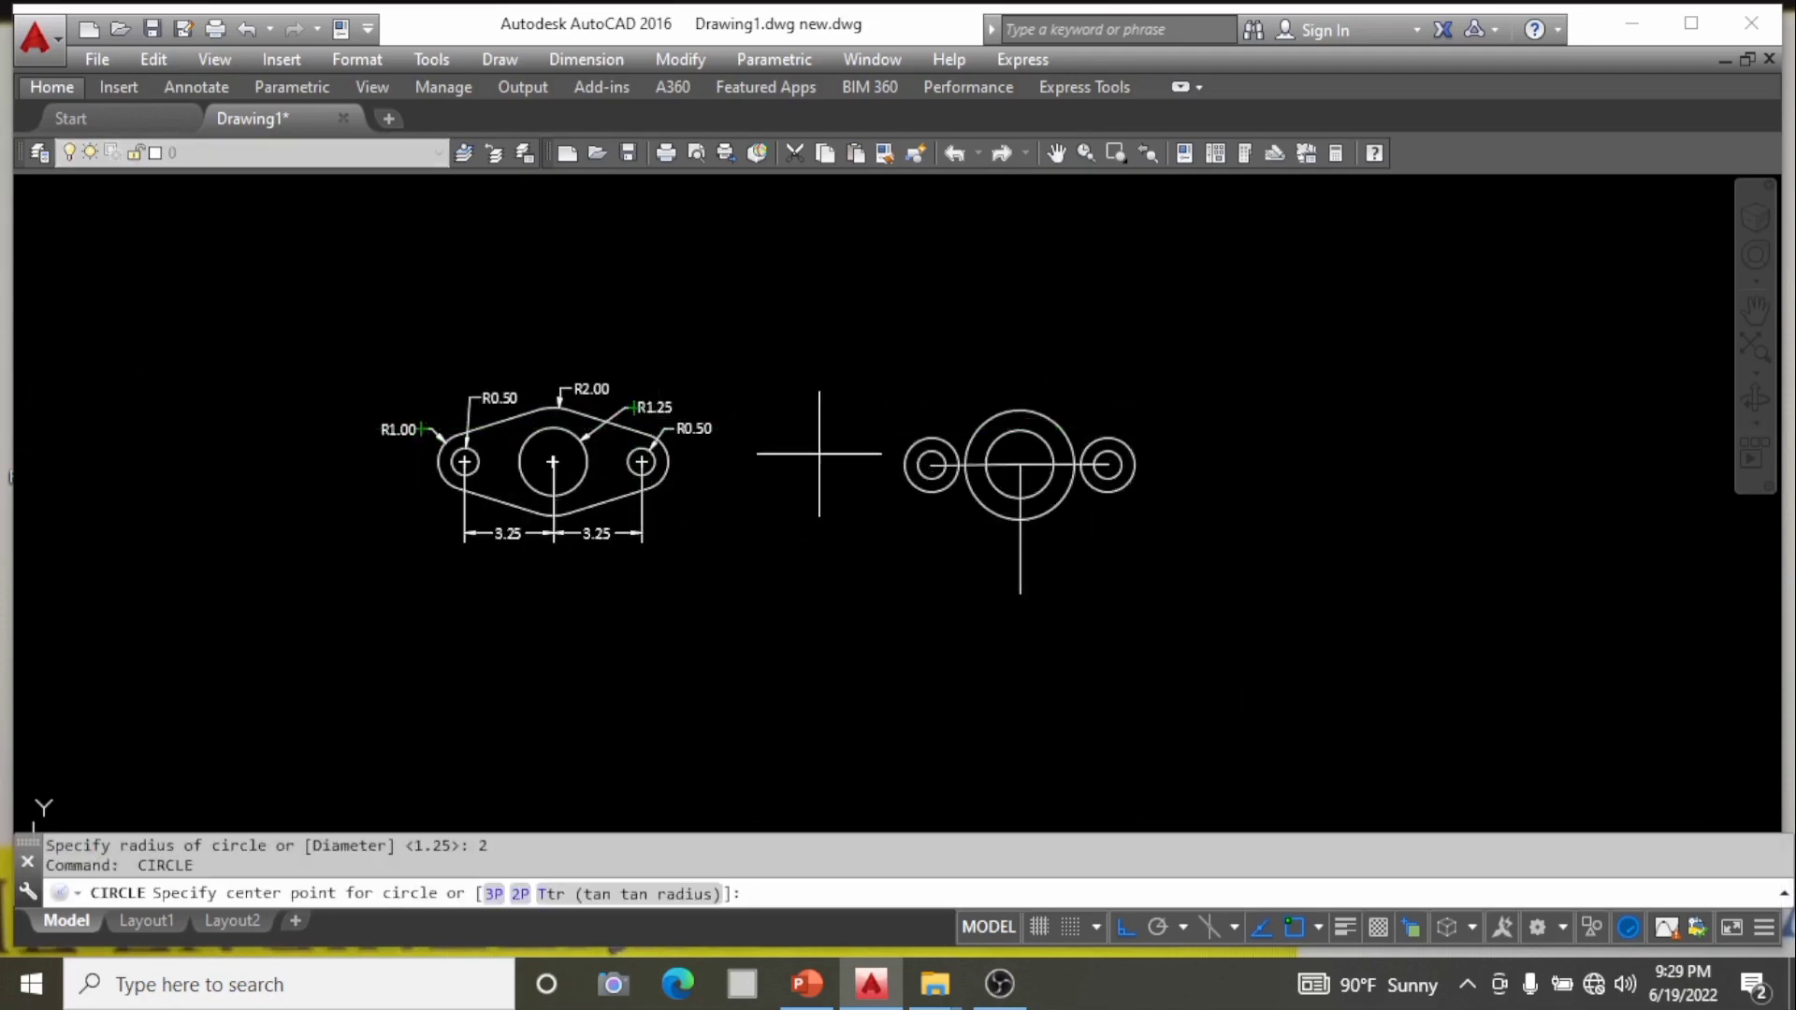
pyautogui.press('Escape')
# Draw a line tangent to the upper sides of the left radius 1 circle and the central radius 2 circle.
pyautogui.scroll(2, 1086, 416)
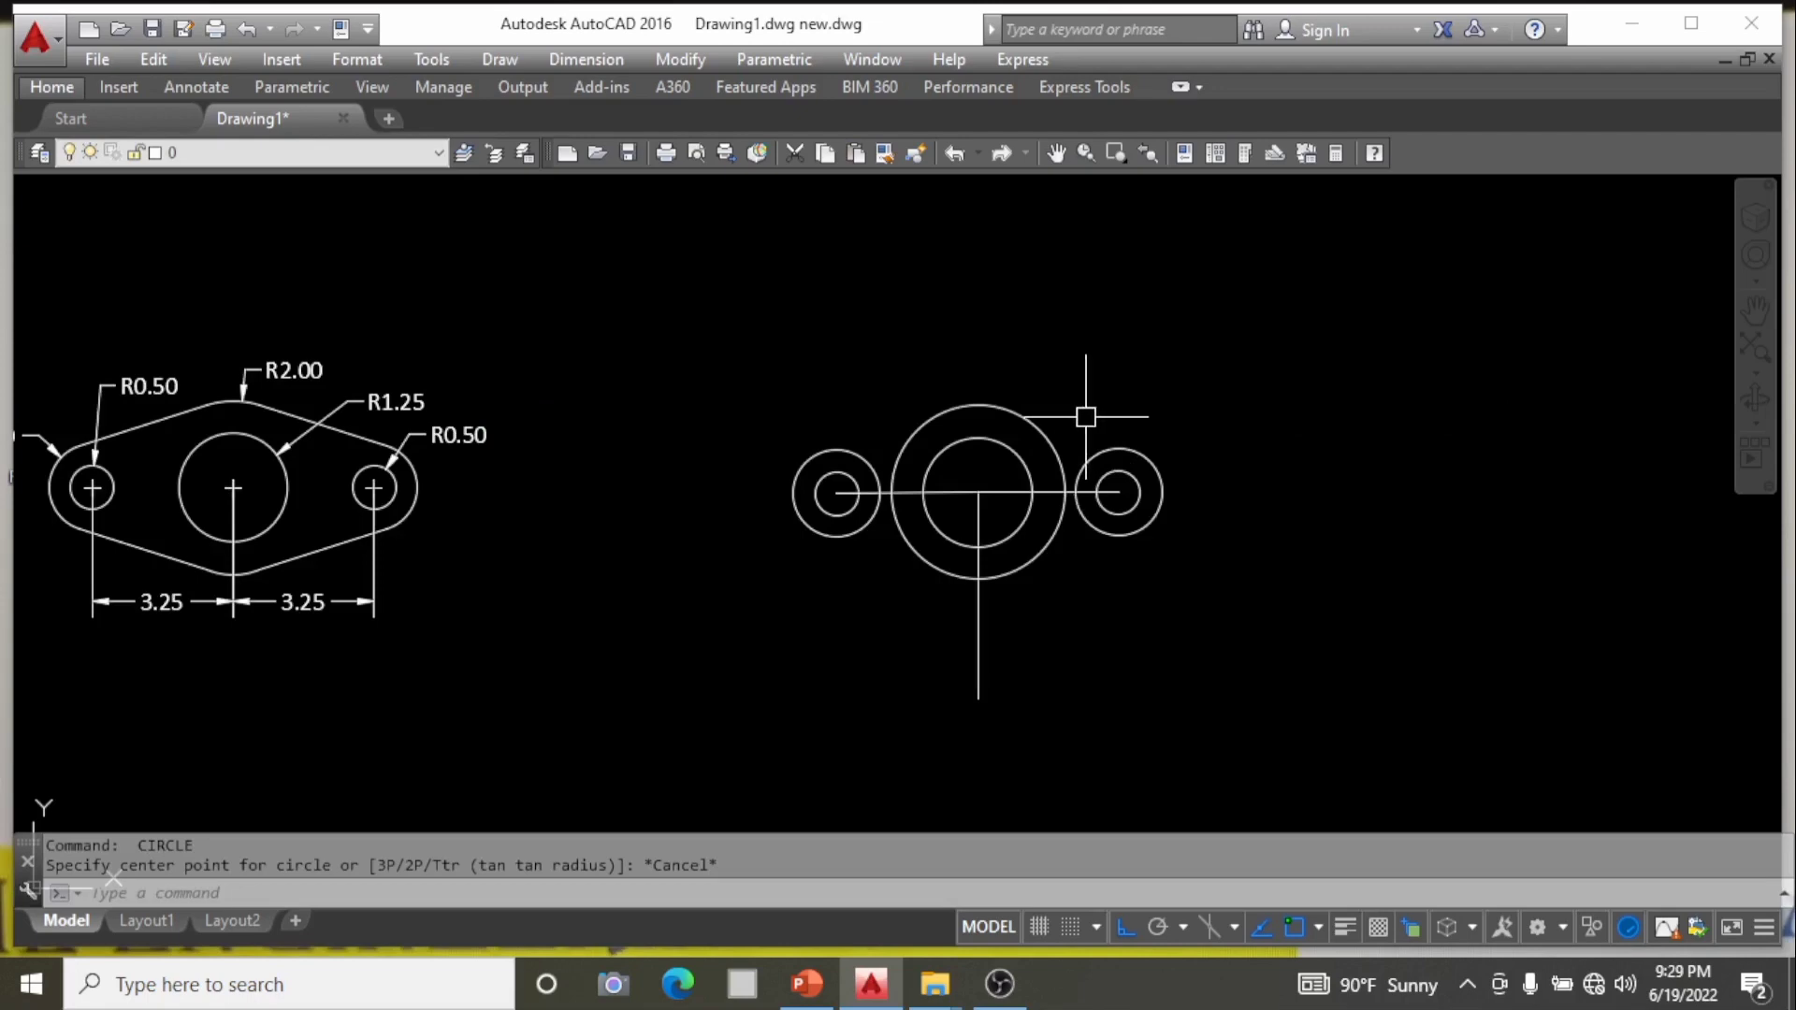
pyautogui.write('l')
pyautogui.press('Return')
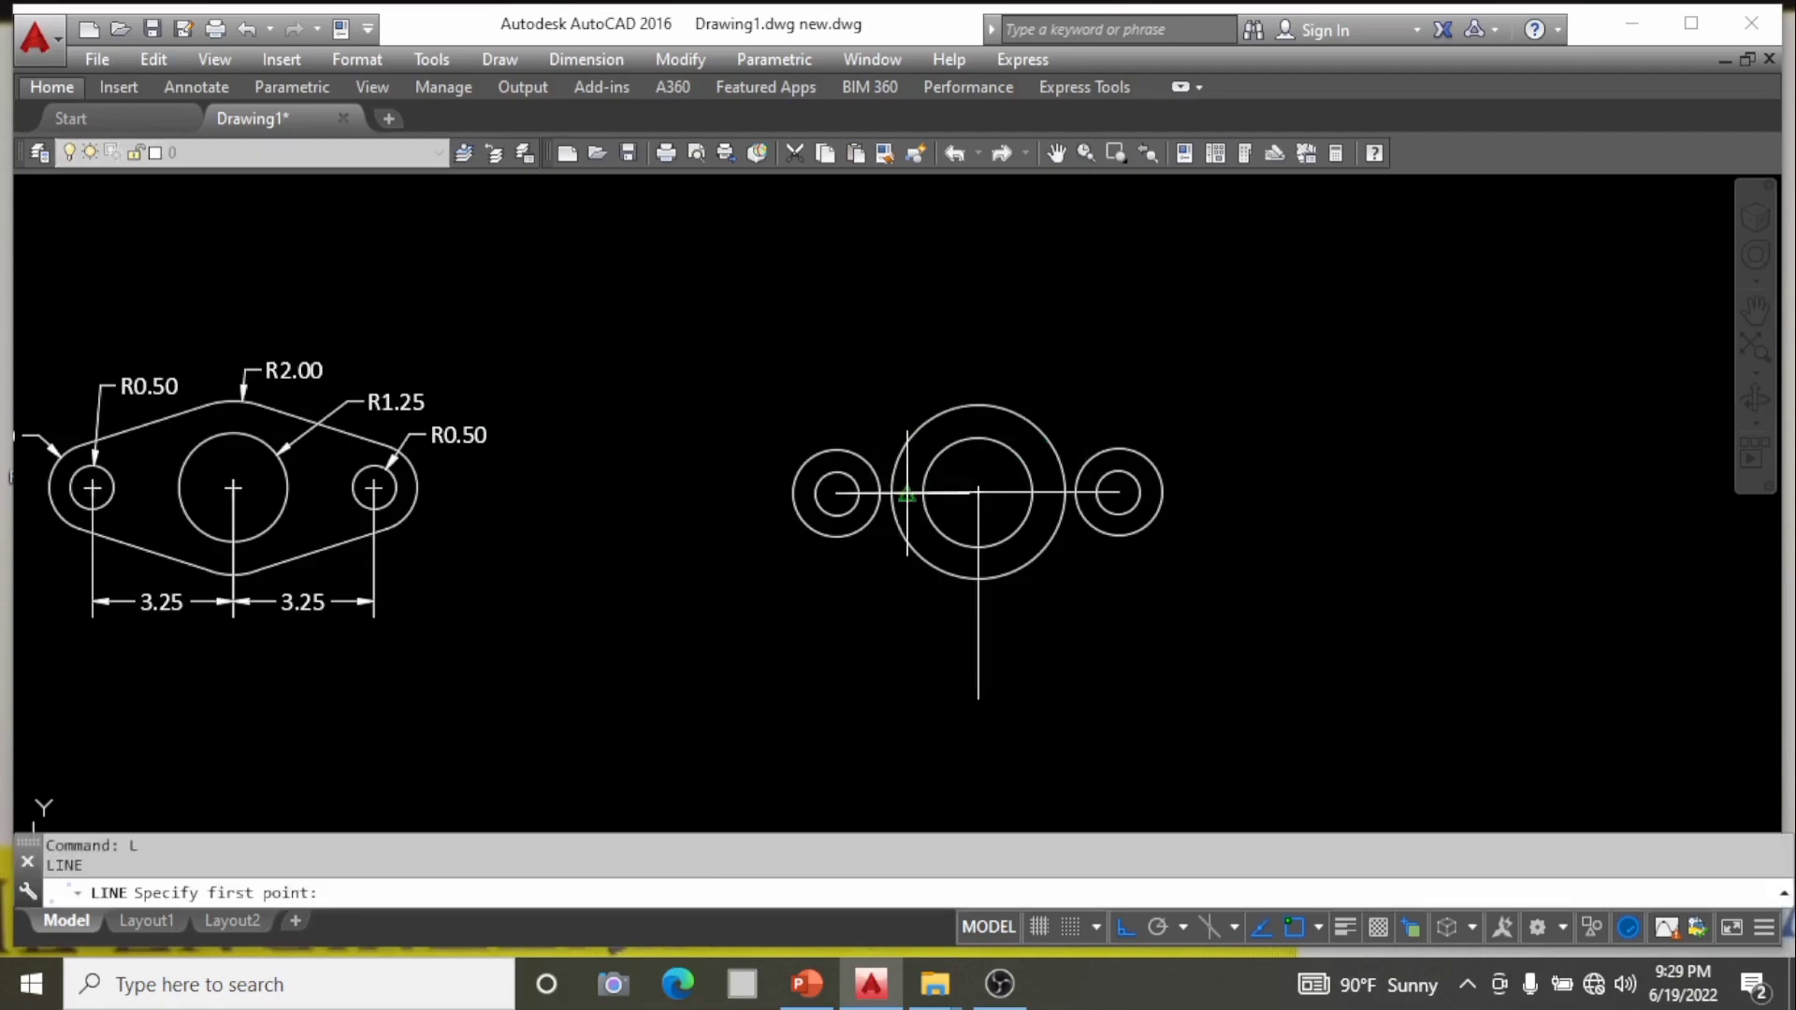
pyautogui.scroll(2, 914, 421)
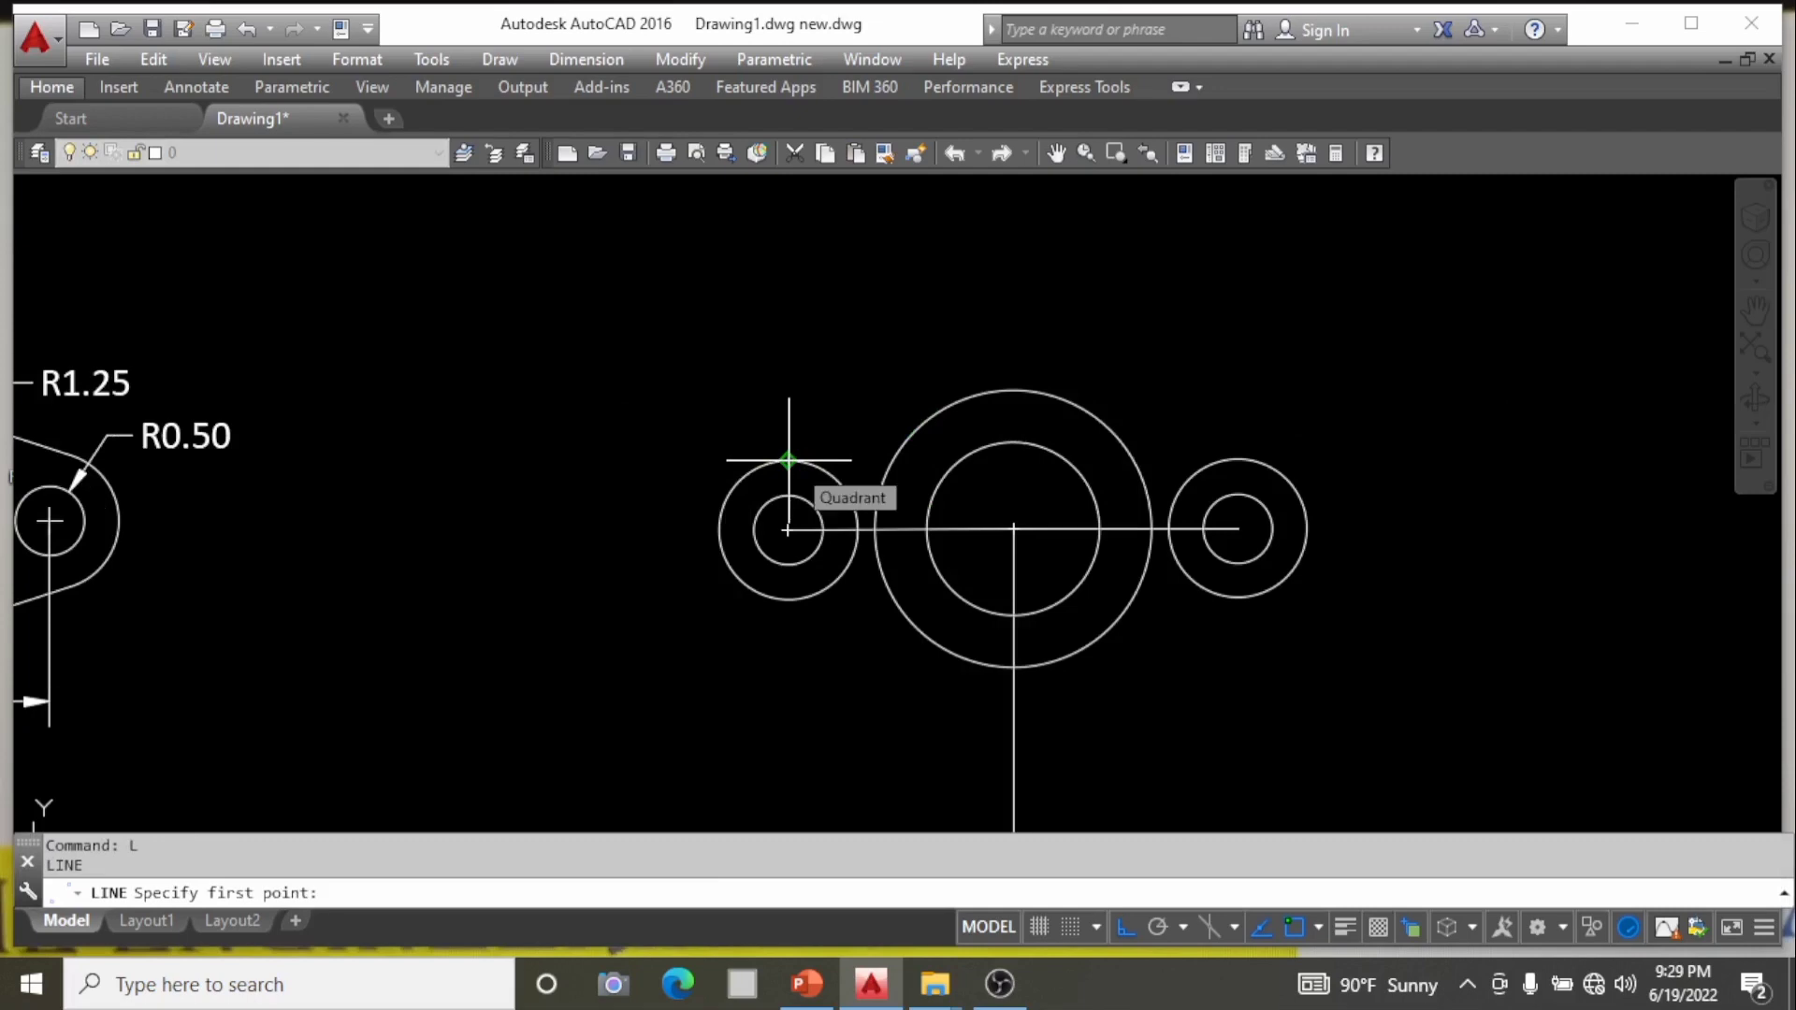
pyautogui.keyDown('shift'); pyautogui.rightClick(788, 460); pyautogui.keyUp('shift')
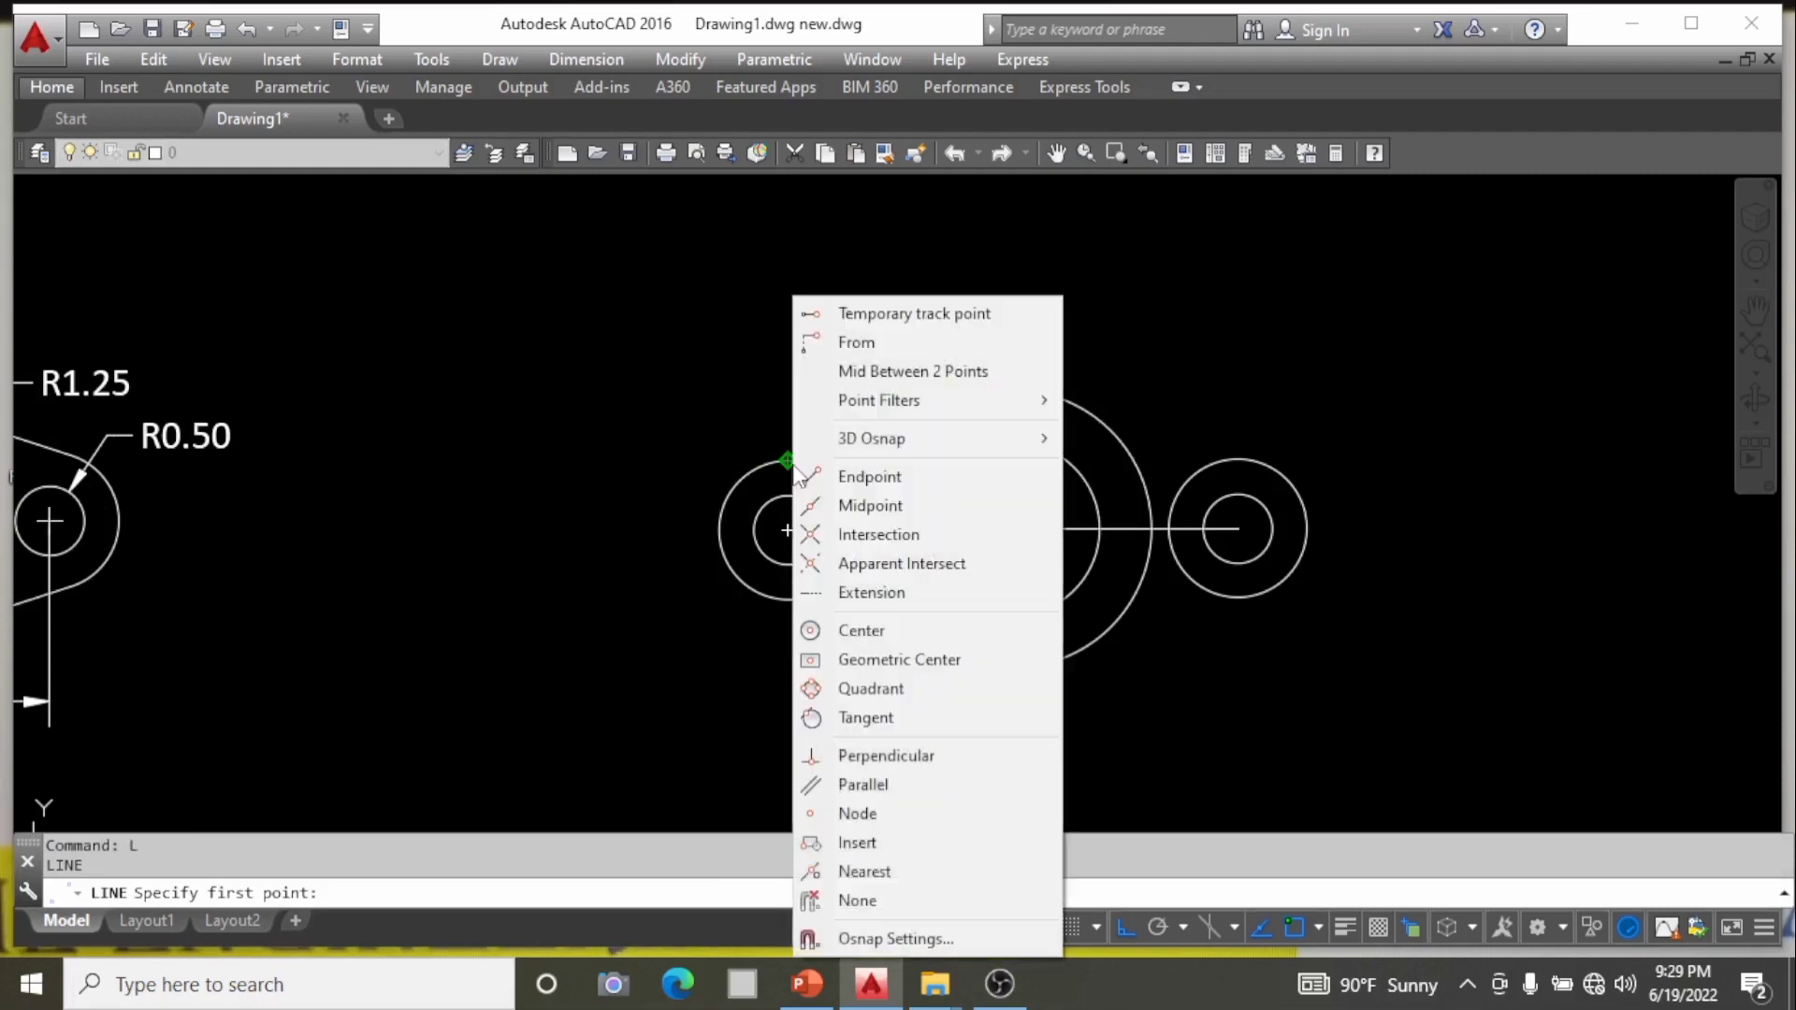
pyautogui.click(835, 714)
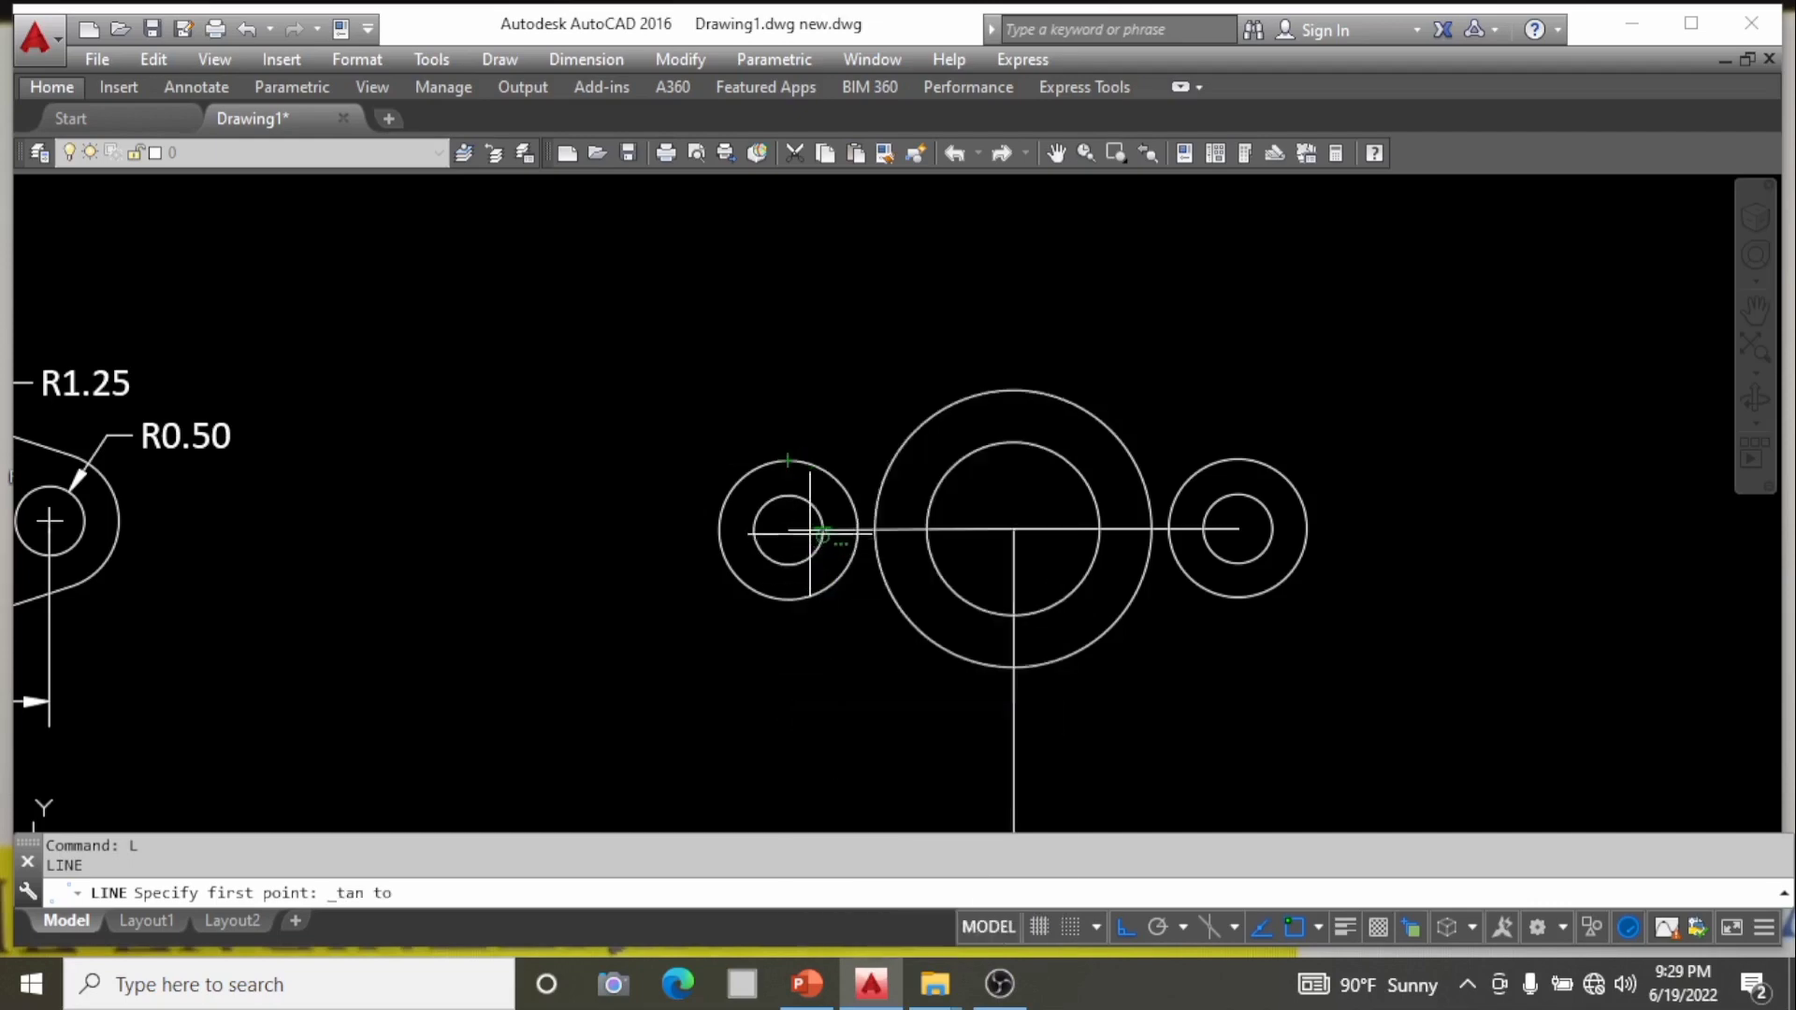
pyautogui.click(783, 458)
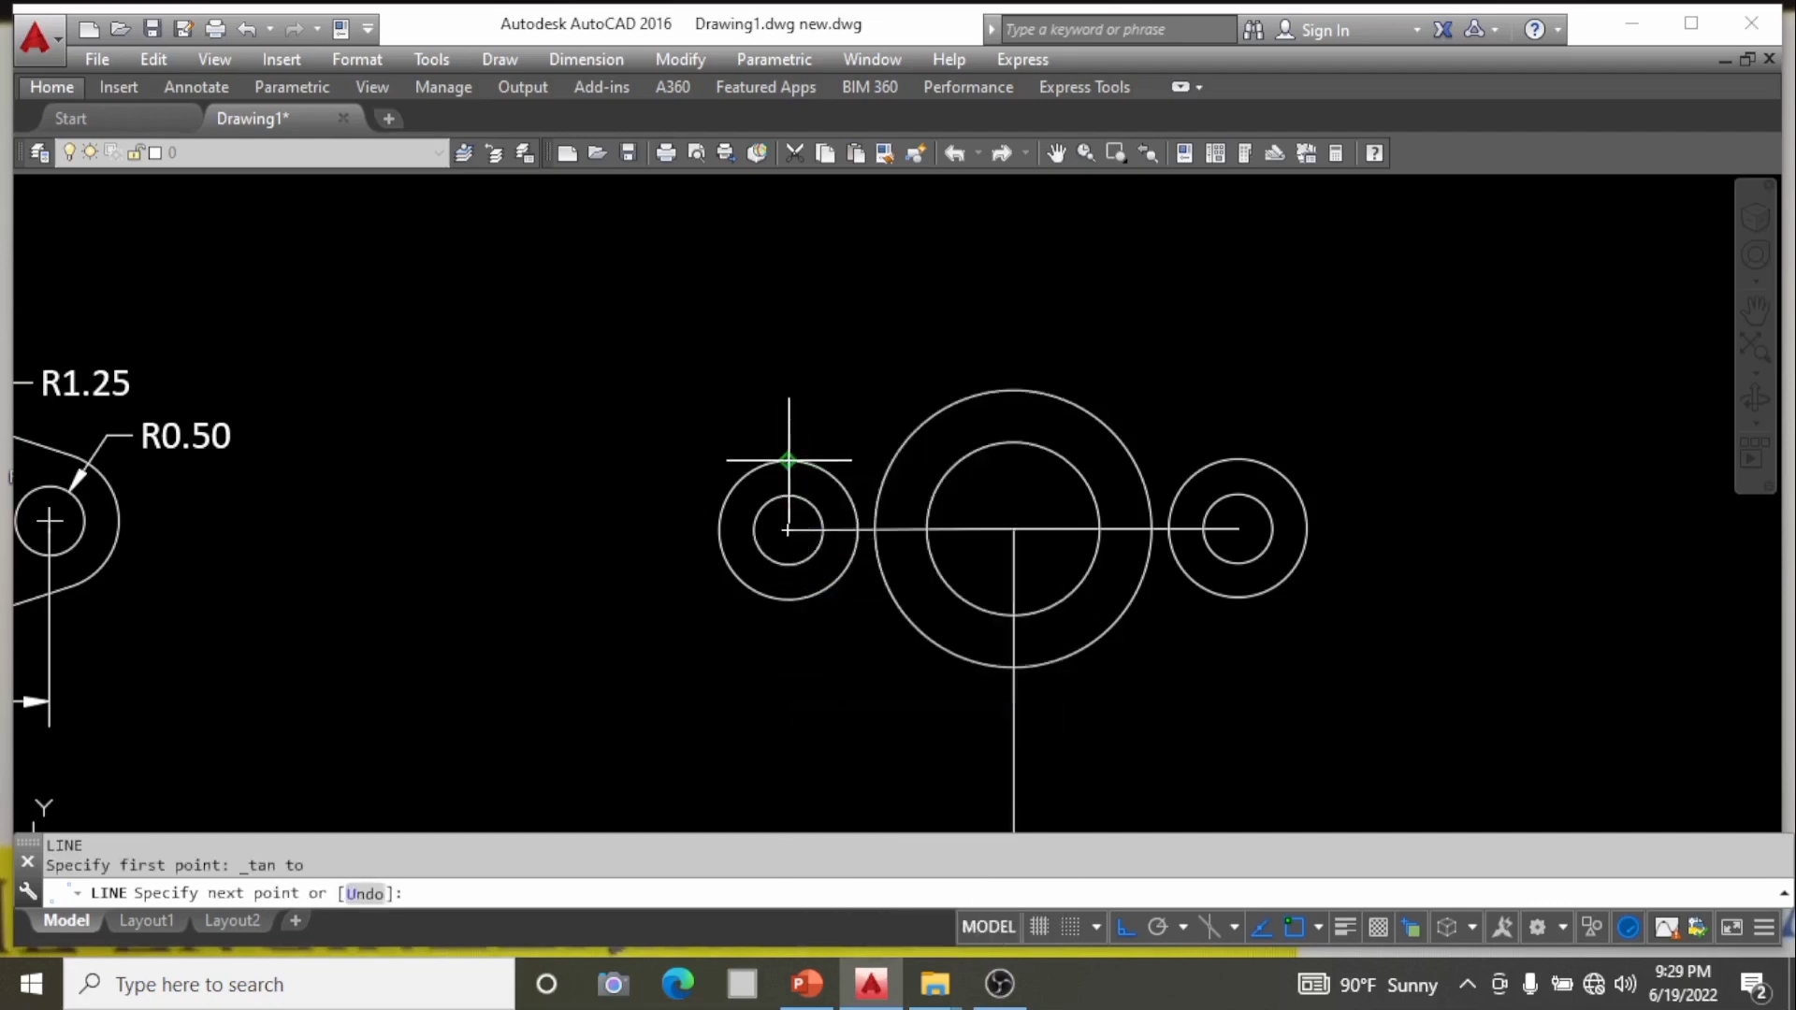
pyautogui.keyDown('shift'); pyautogui.rightClick(976, 348); pyautogui.keyUp('shift')
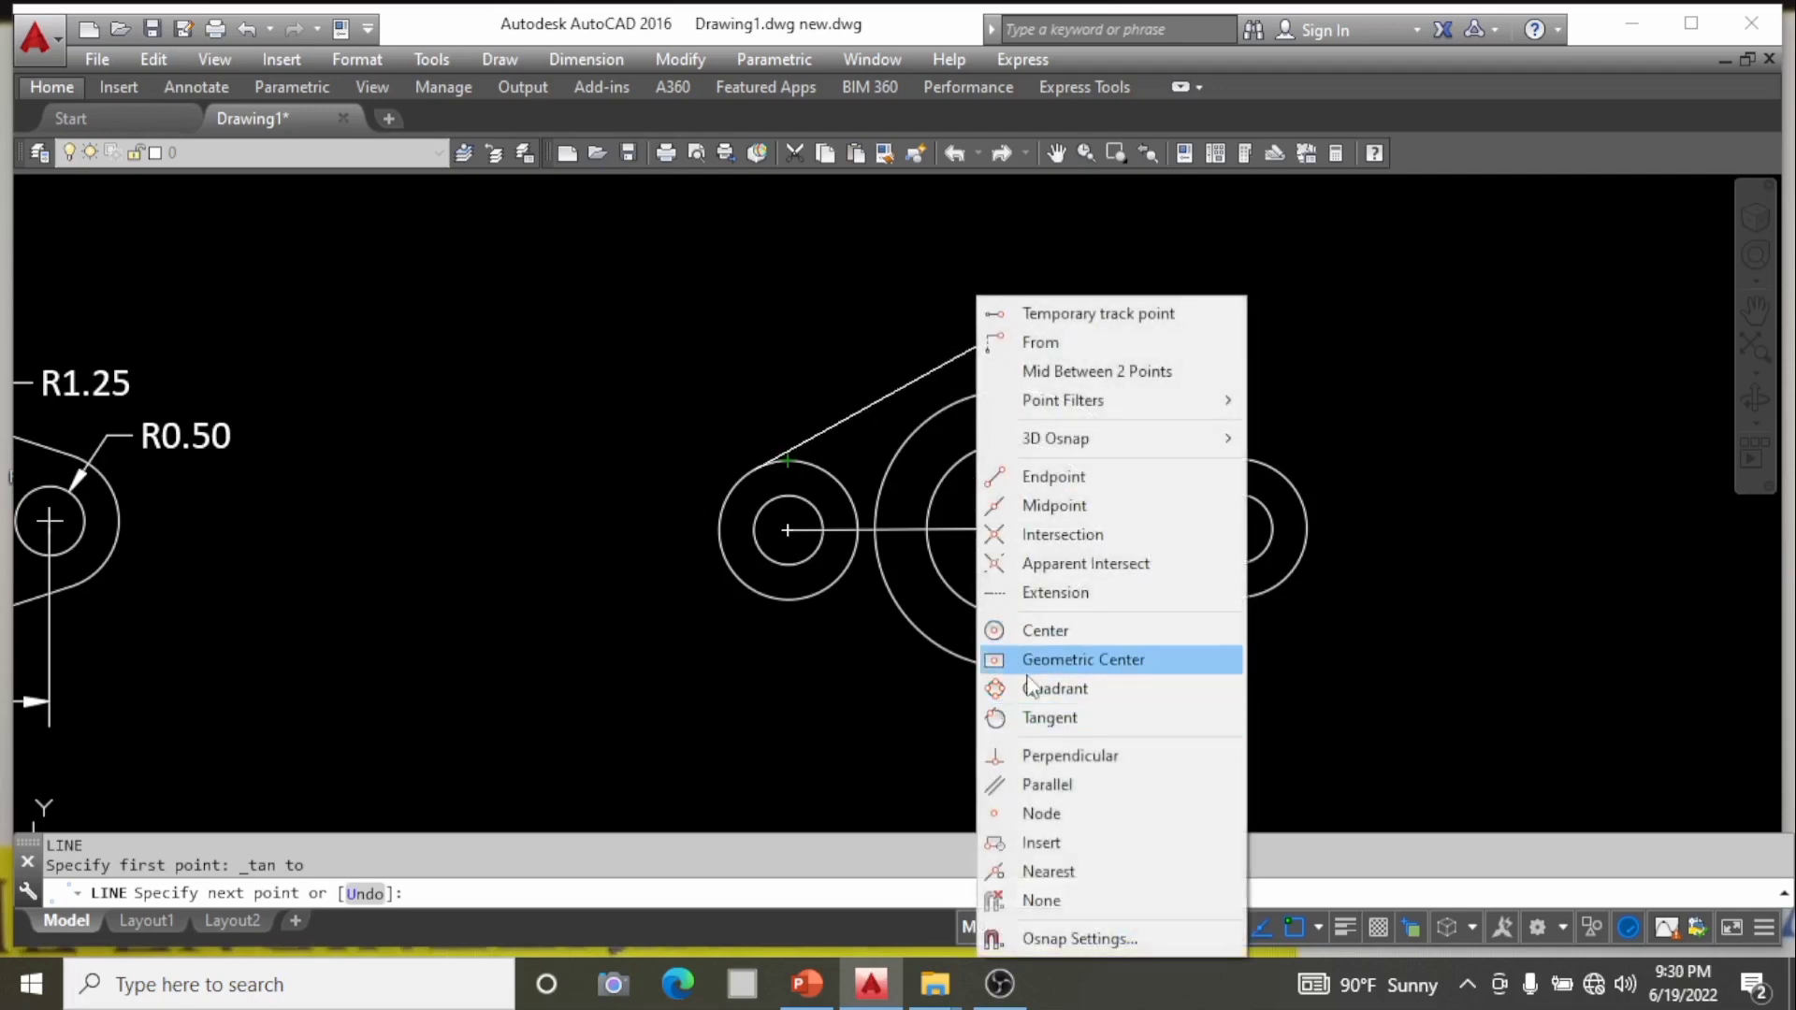
pyautogui.click(1035, 716)
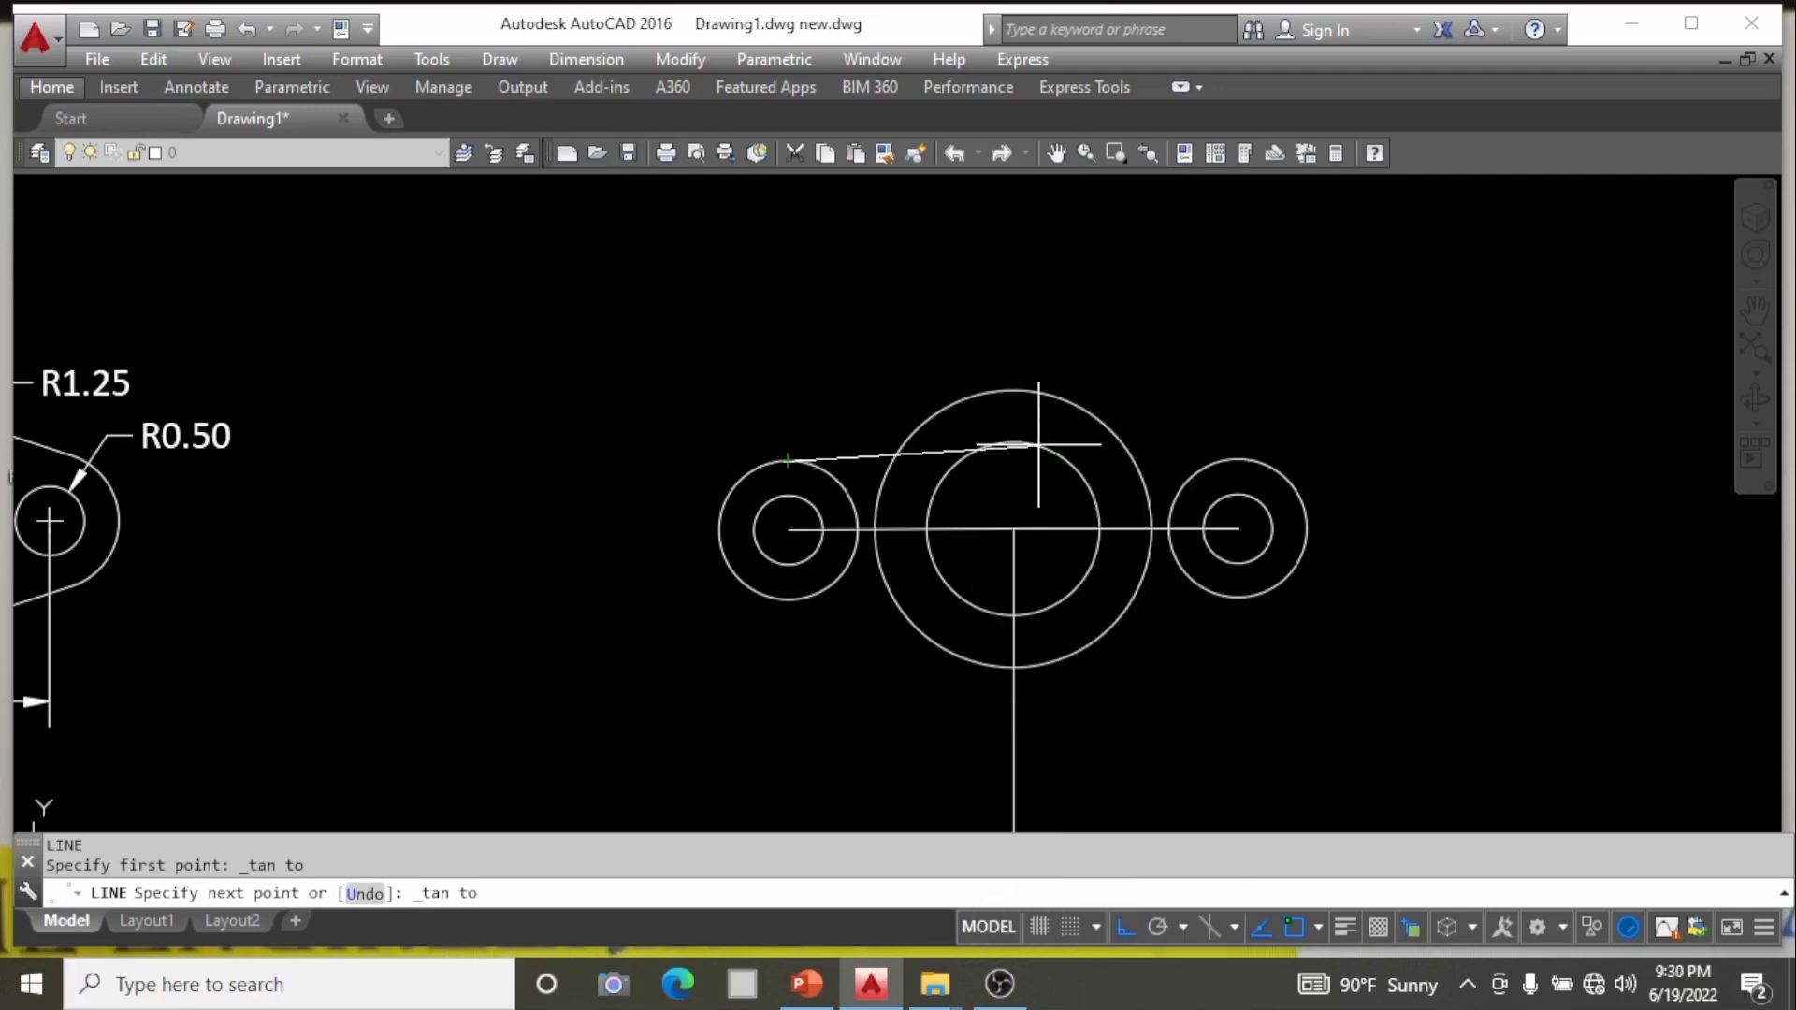
pyautogui.click(1012, 385)
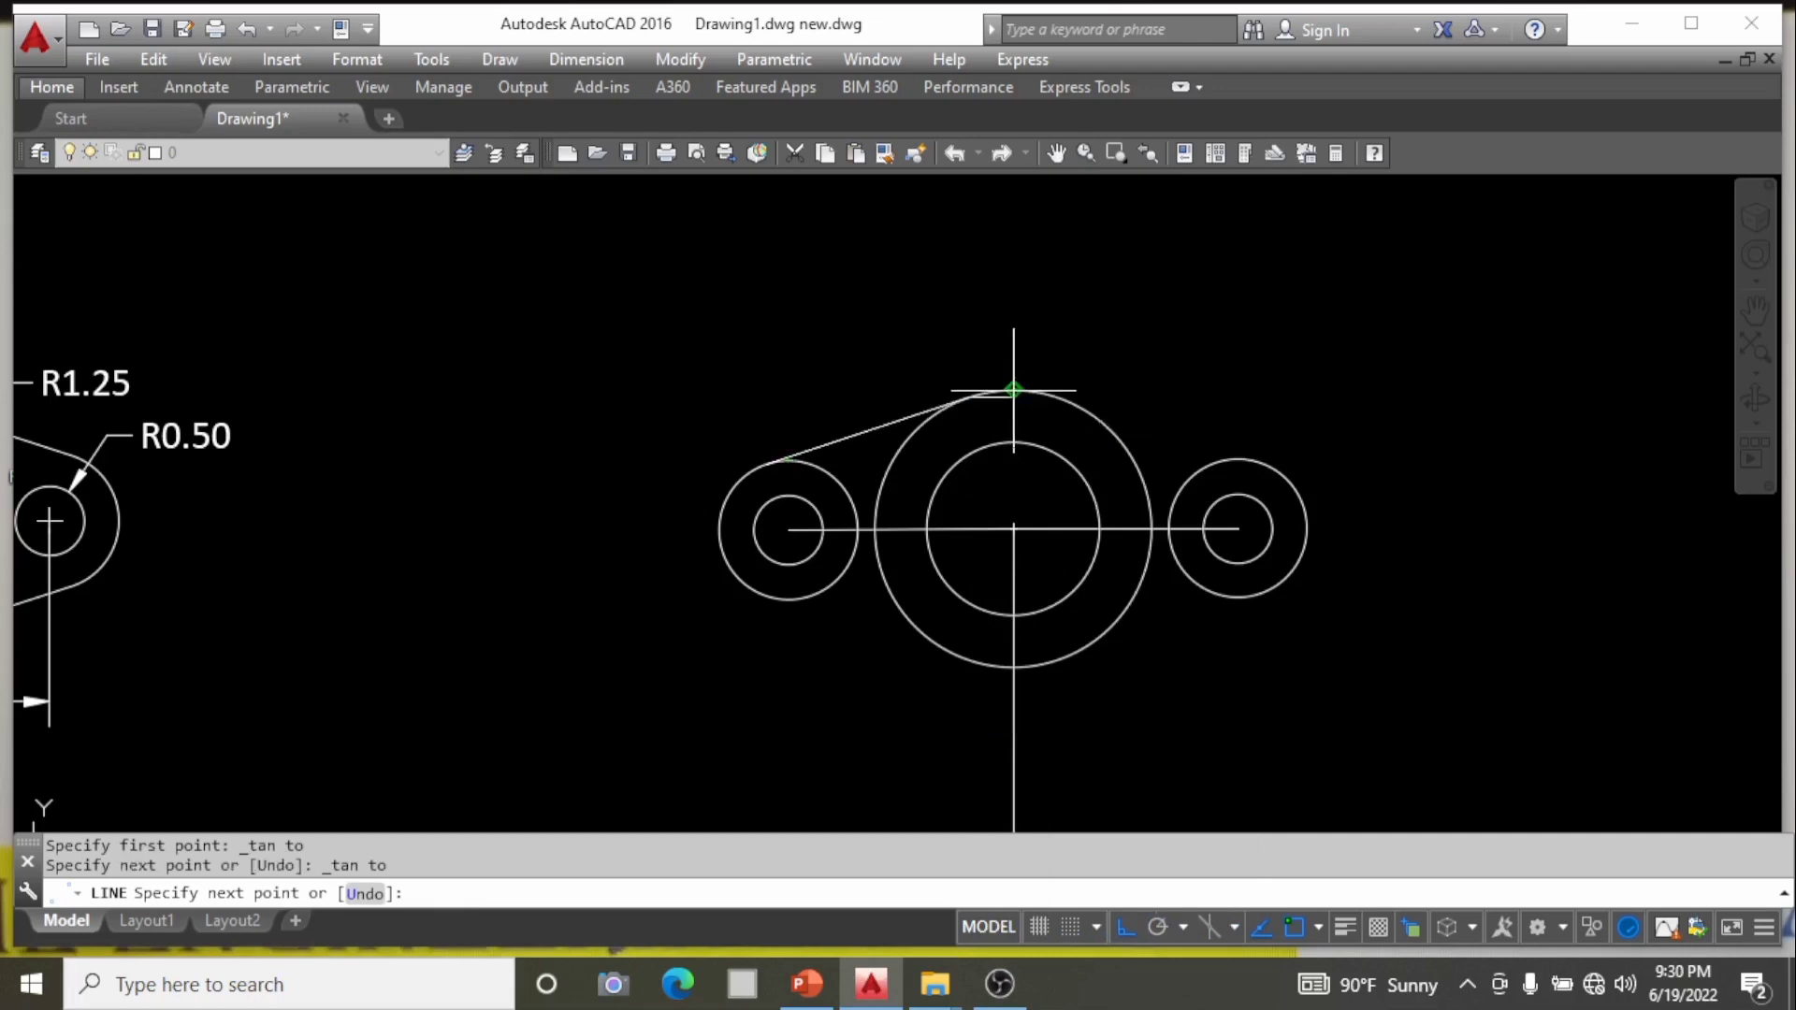
pyautogui.press('Return')
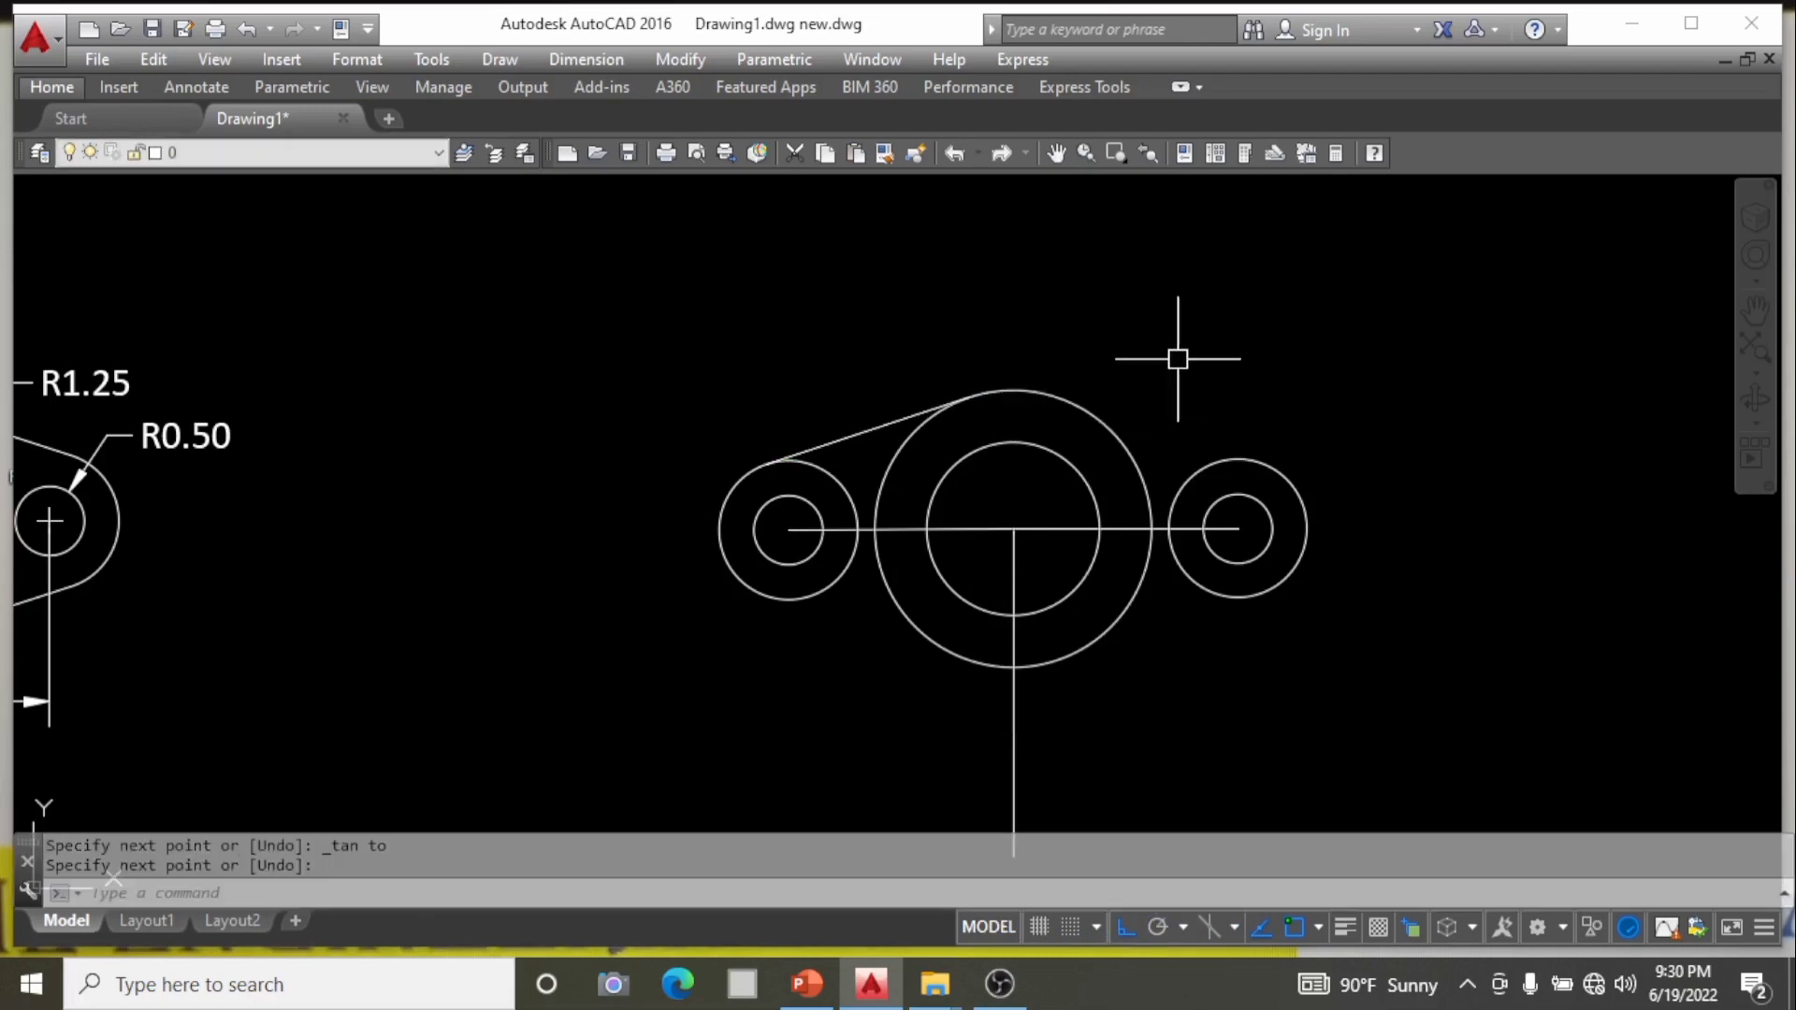
# Draw a line tangent to the upper sides of the central radius 2 circle and the right-hand radius 1 circle.
pyautogui.press('Return')
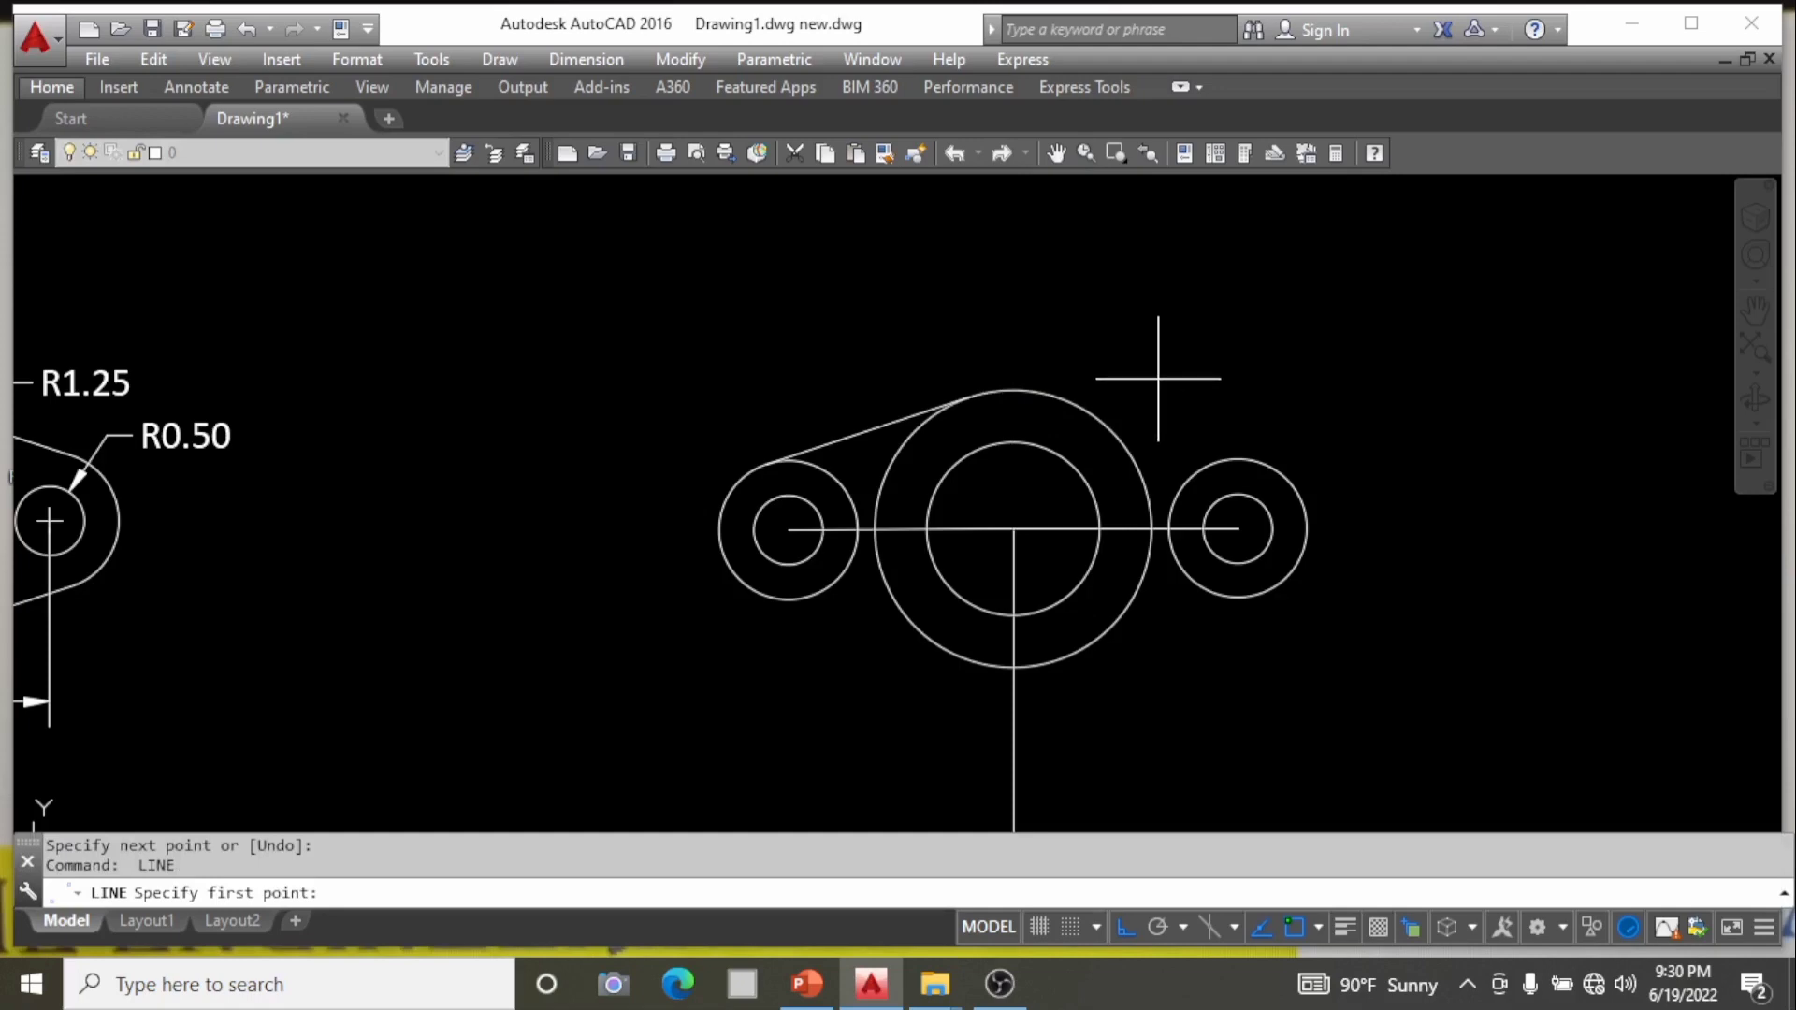
pyautogui.keyDown('shift'); pyautogui.rightClick(1158, 379); pyautogui.keyUp('shift')
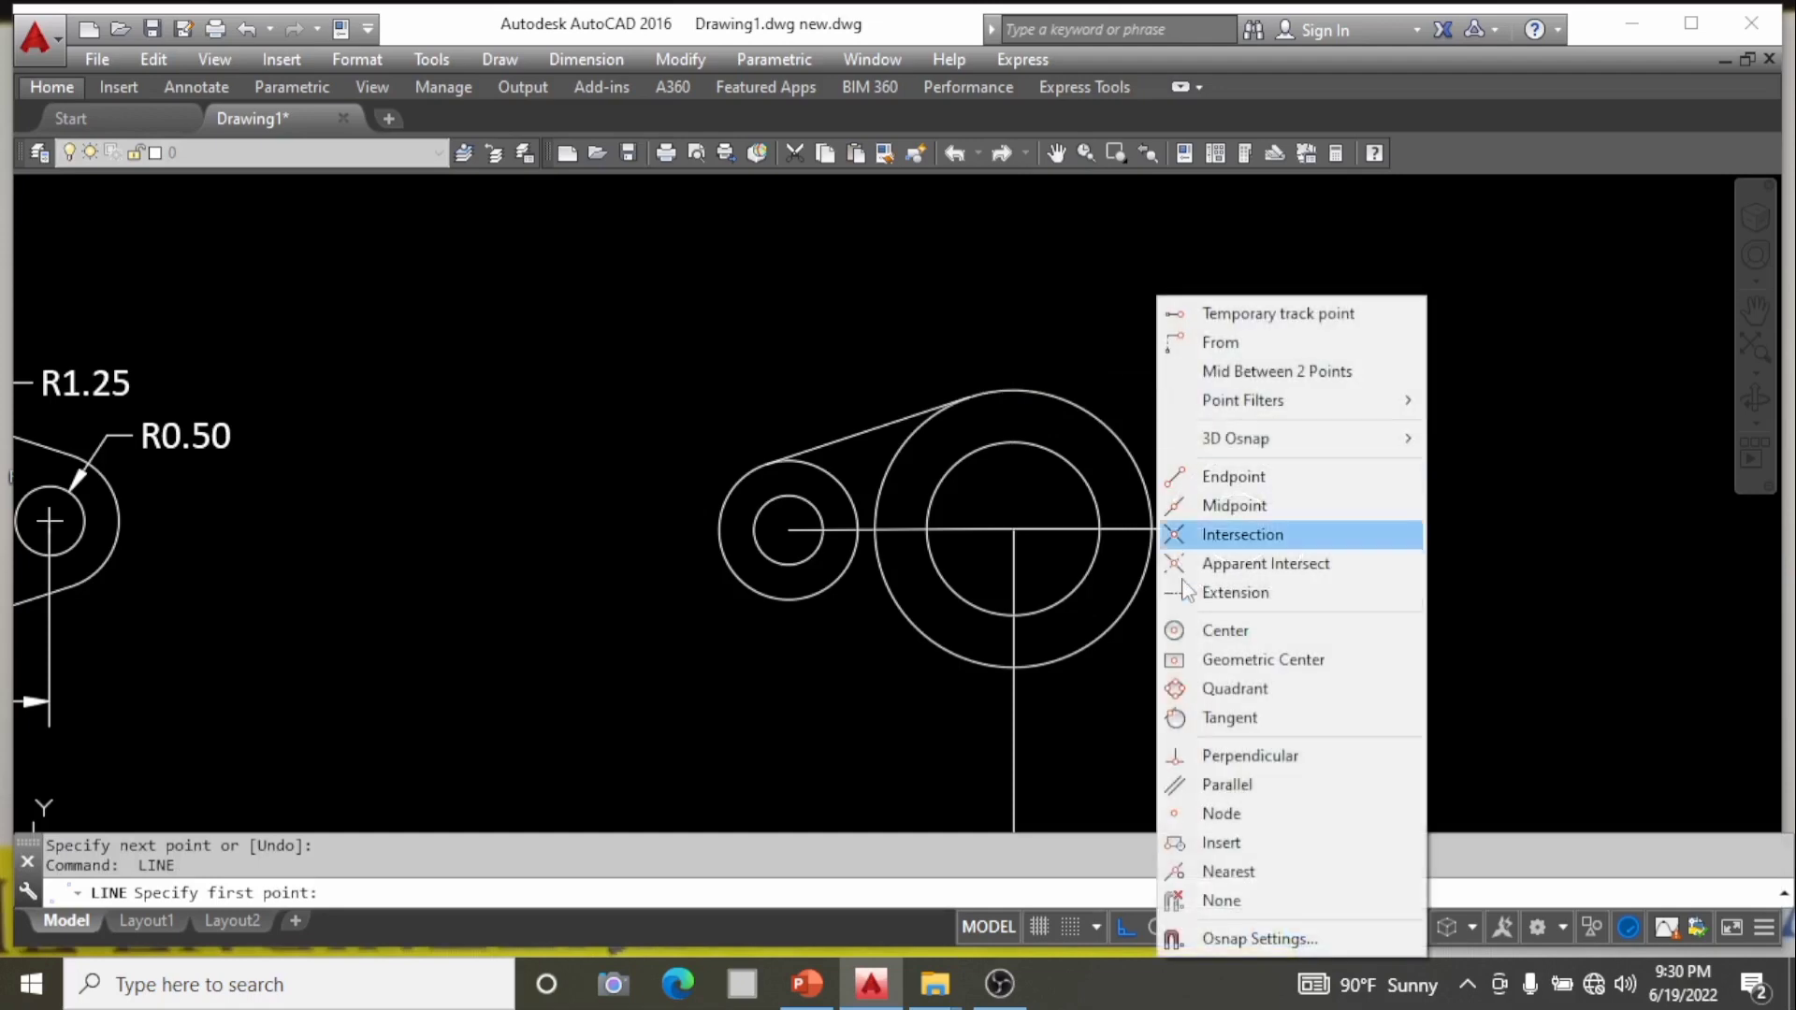
pyautogui.click(1216, 717)
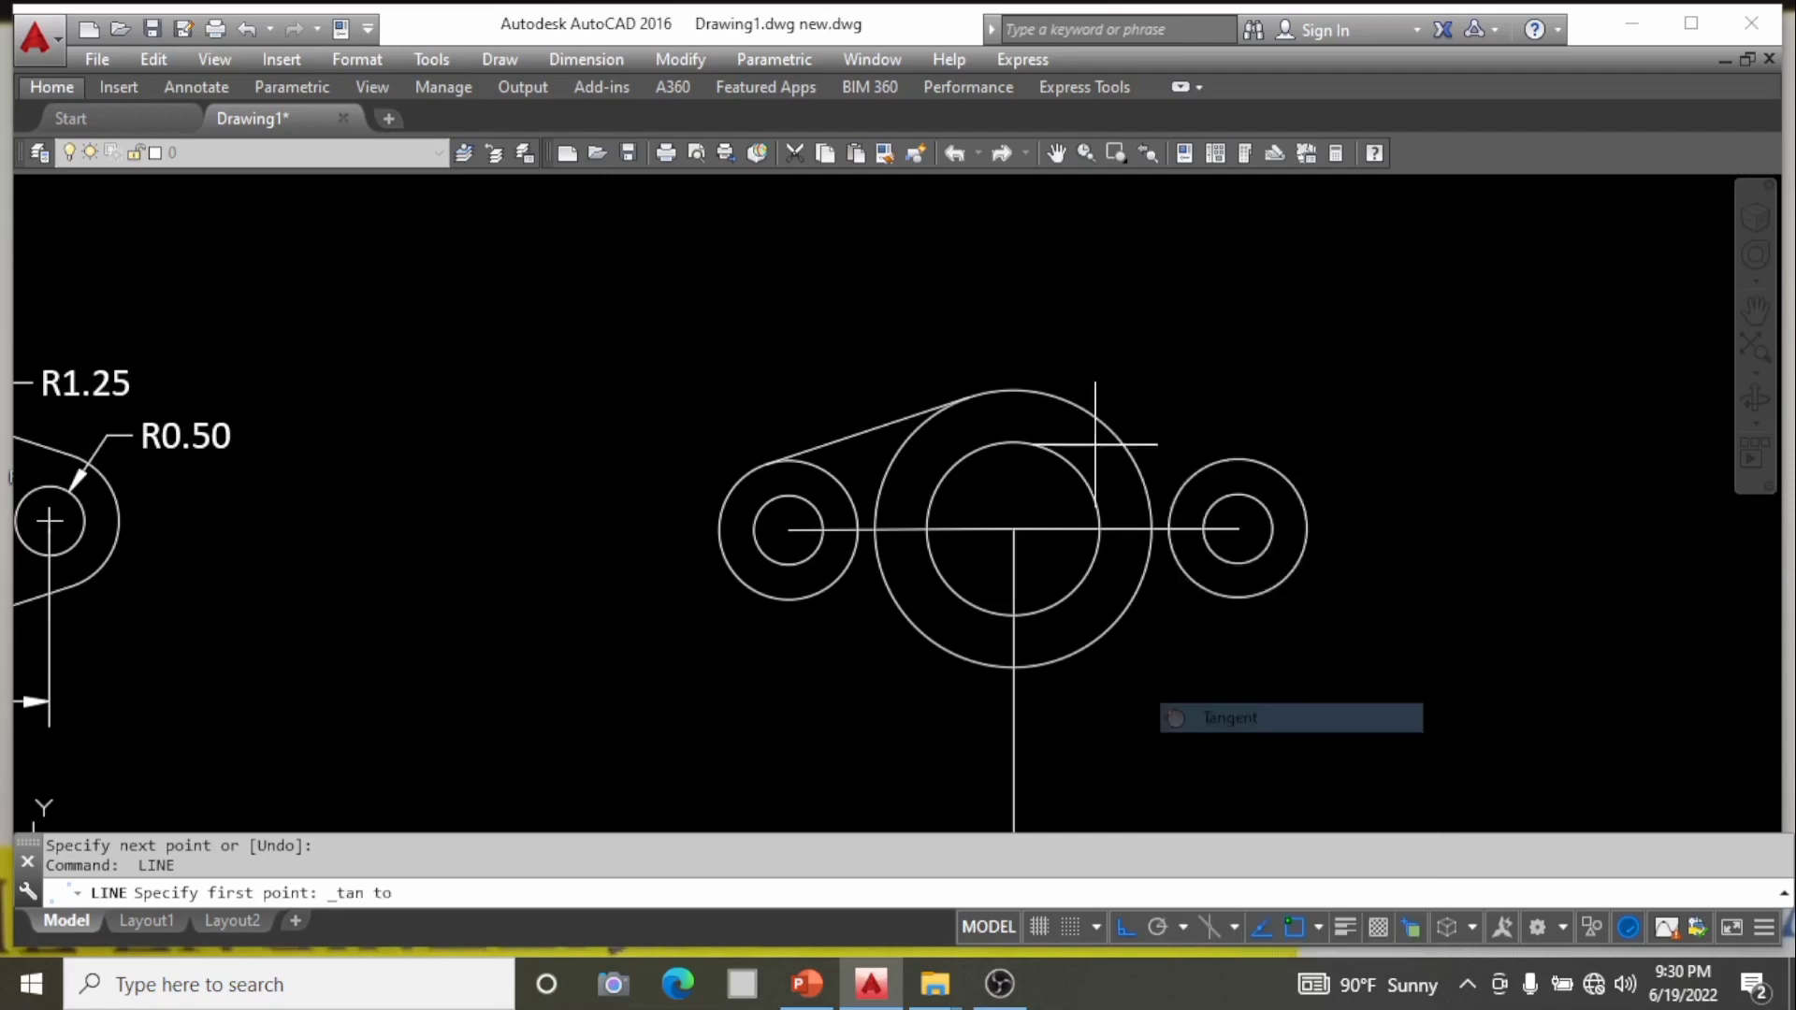
pyautogui.click(1047, 392)
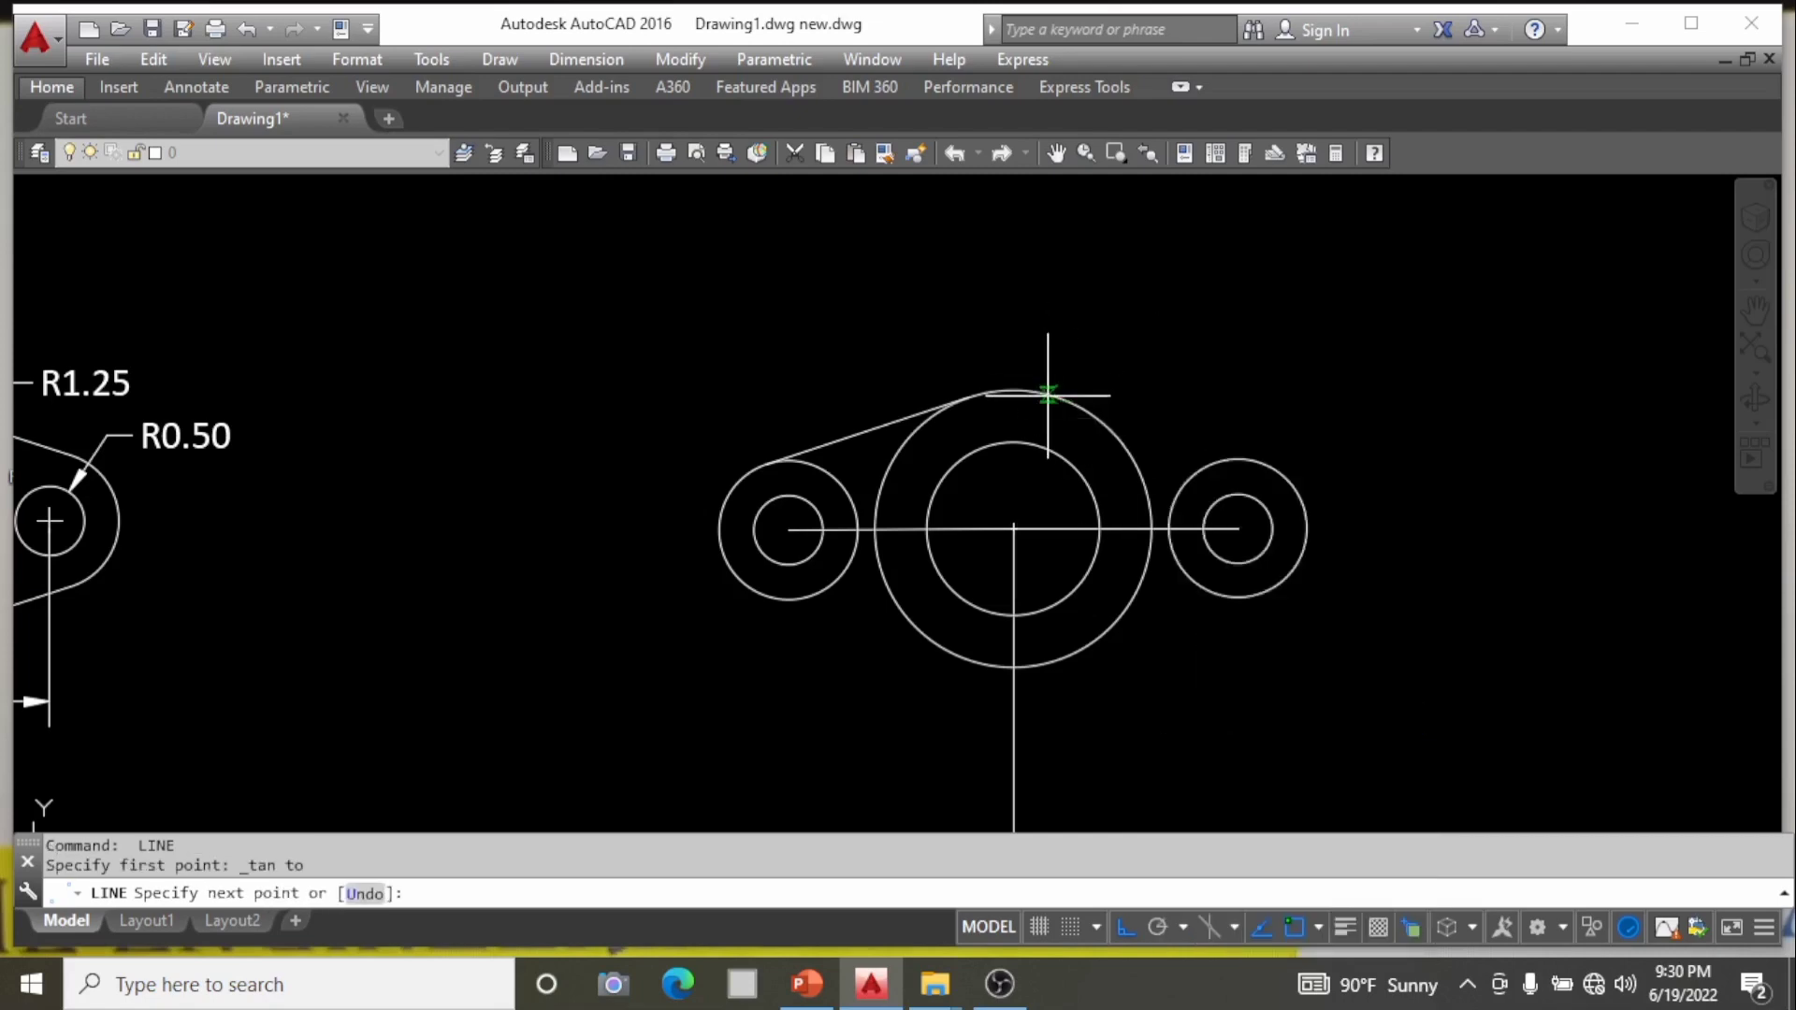
pyautogui.keyDown('shift'); pyautogui.rightClick(1217, 447); pyautogui.keyUp('shift')
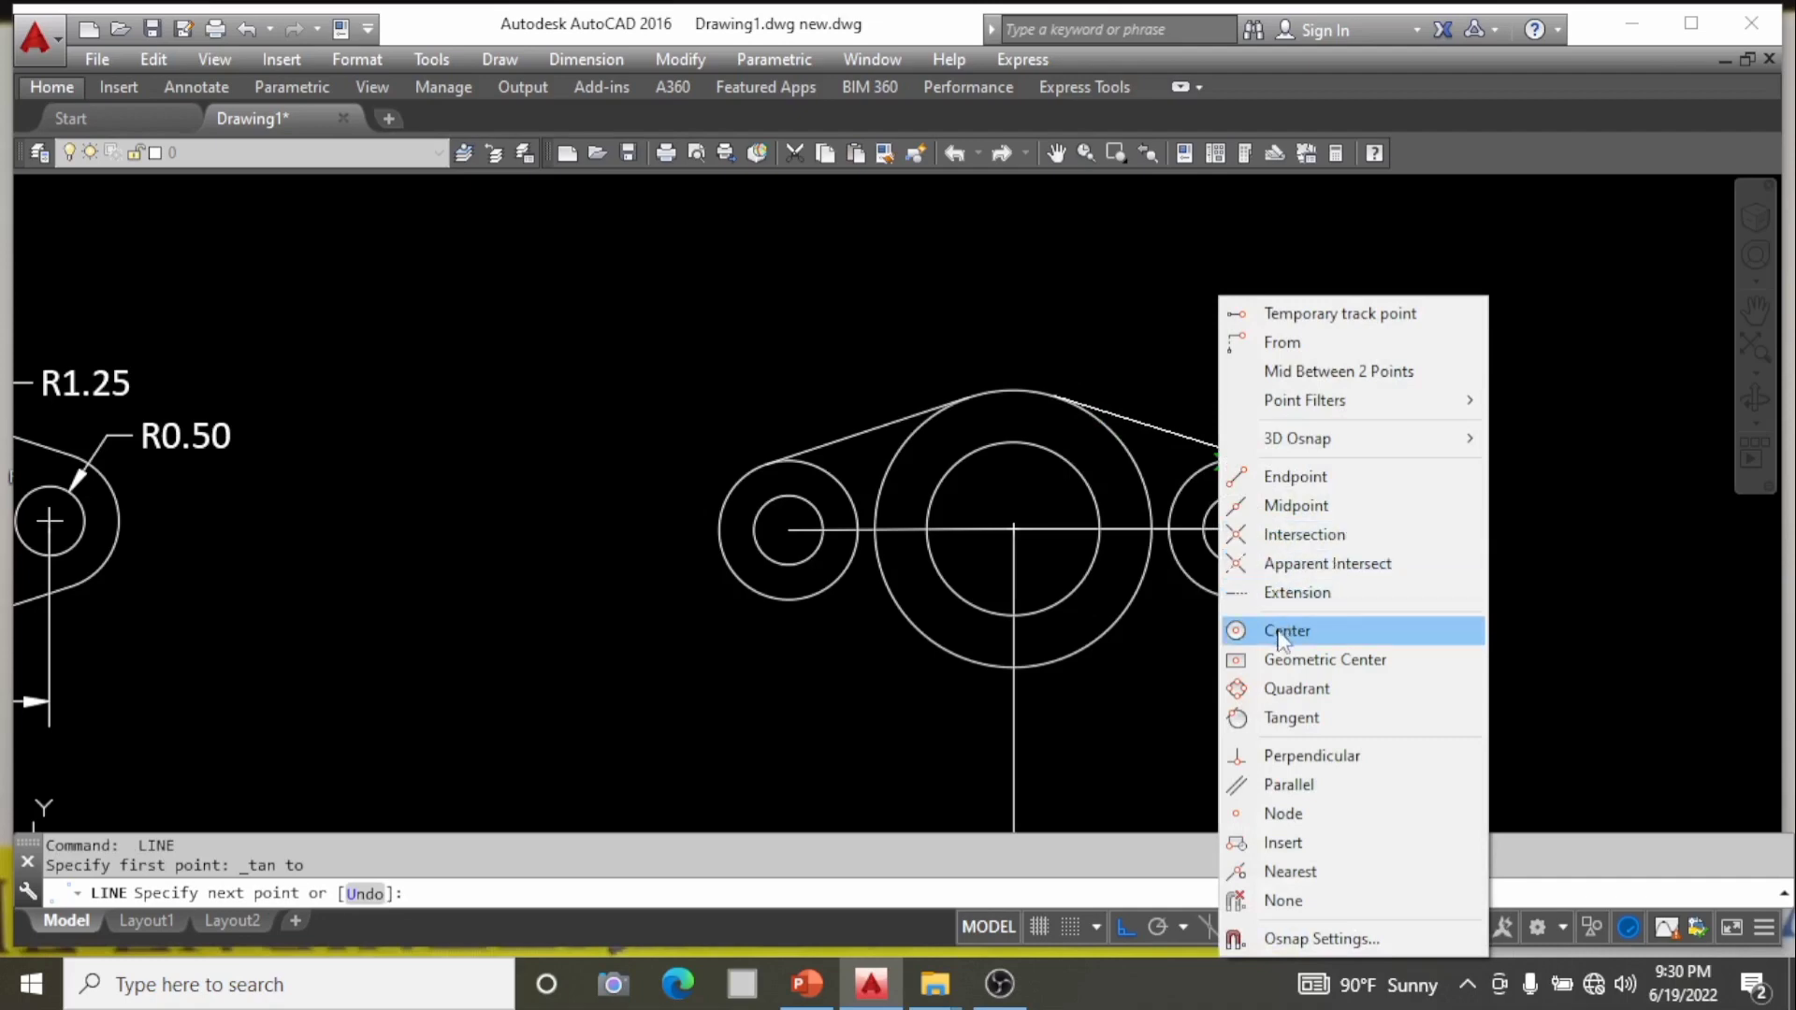
pyautogui.click(1291, 717)
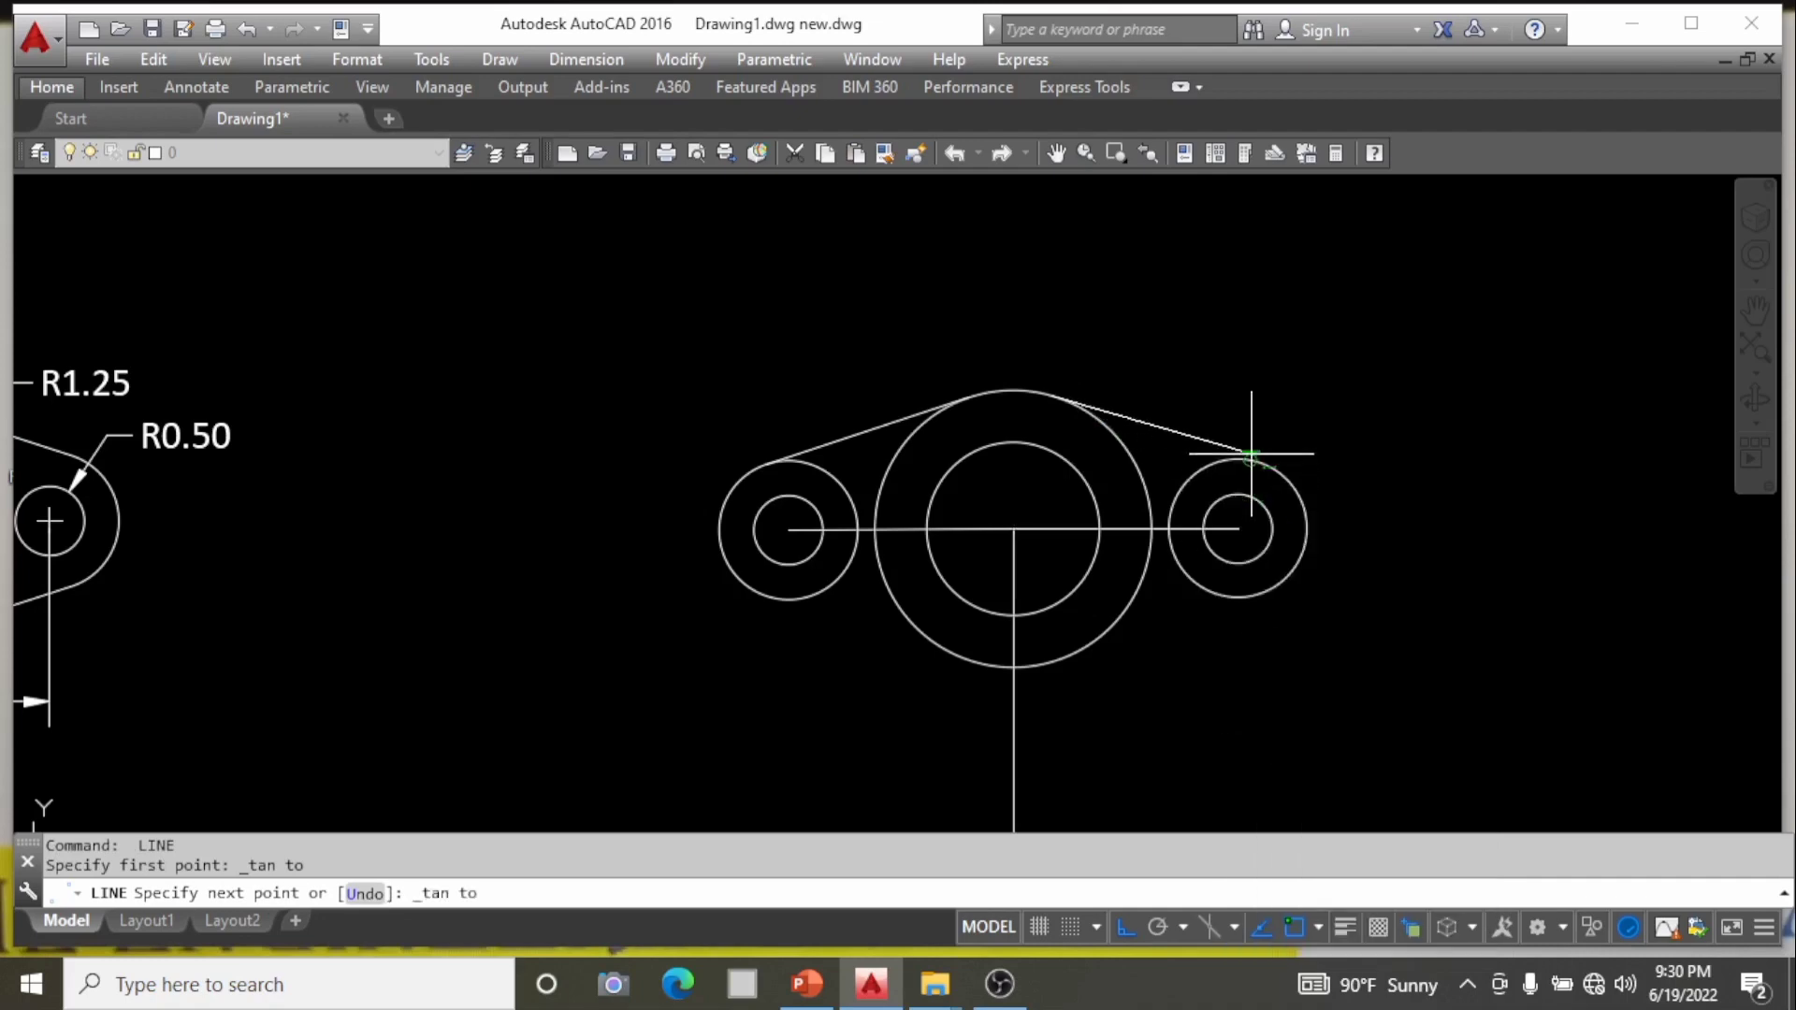
pyautogui.click(1250, 454)
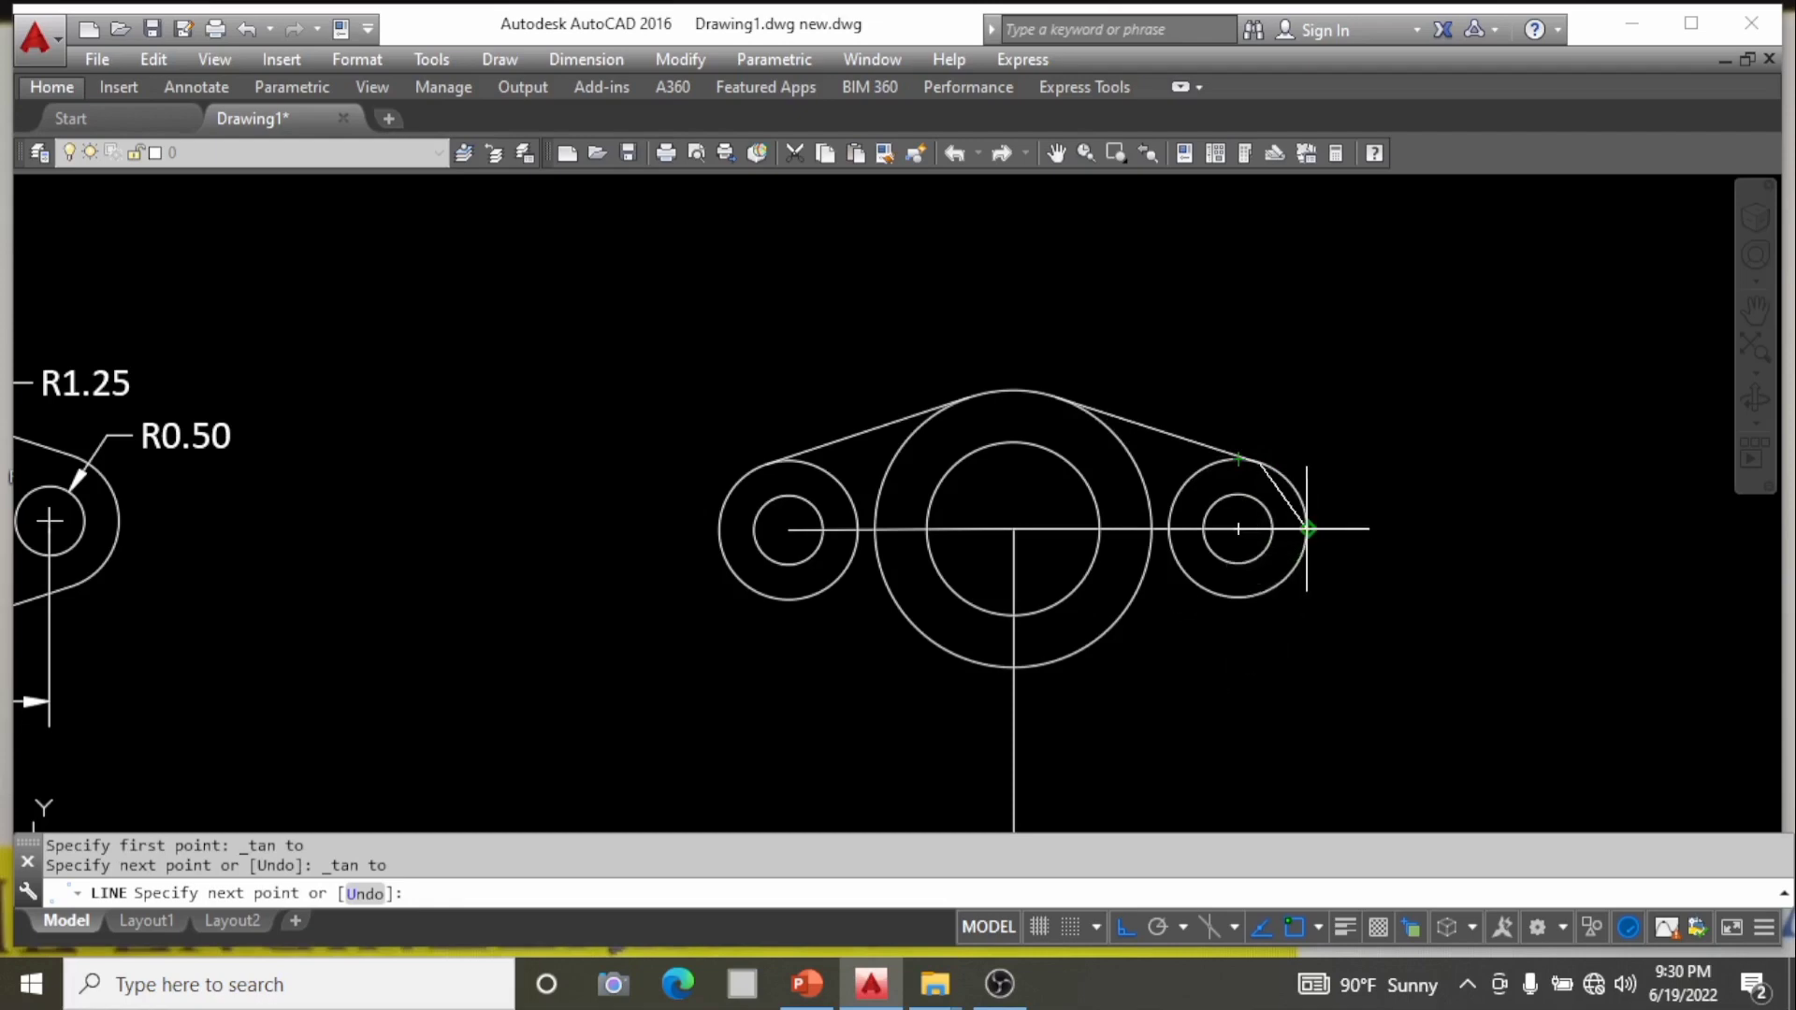
pyautogui.press('Return')
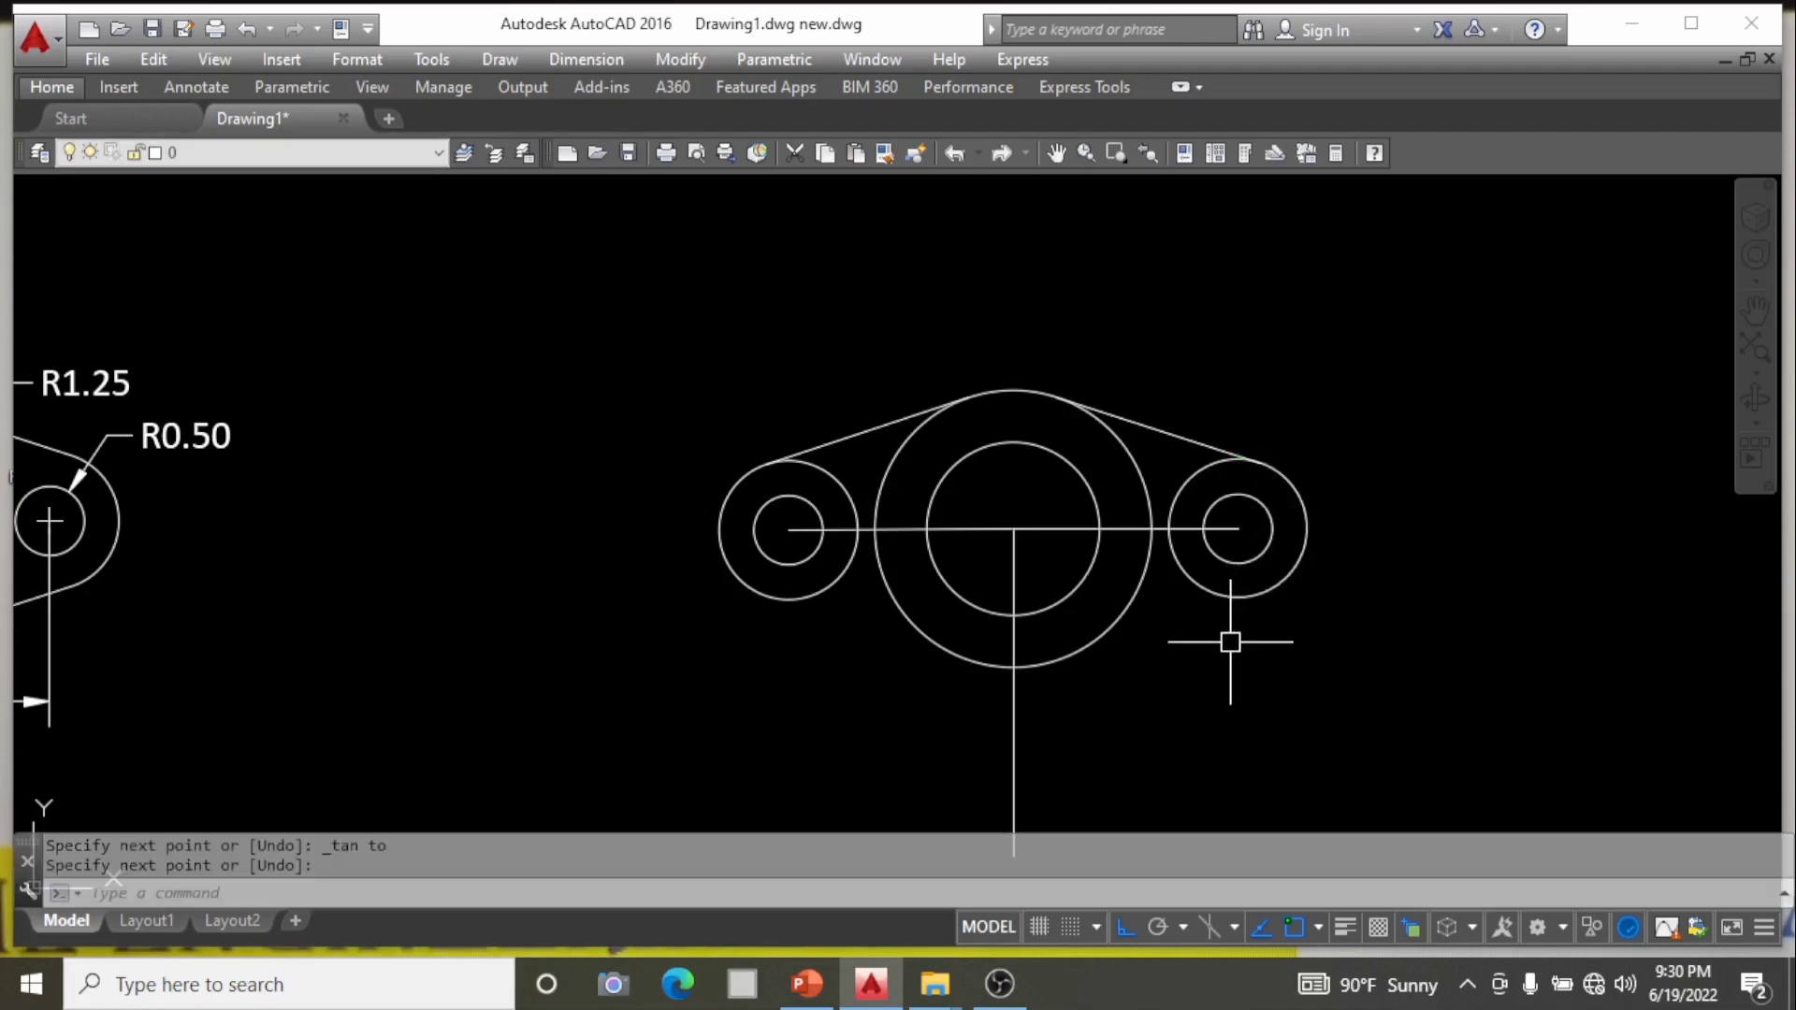
# Draw a line tangent to the lower sides of the right-hand radius 1 circle and the central radius 2 circle.
pyautogui.press('Return')
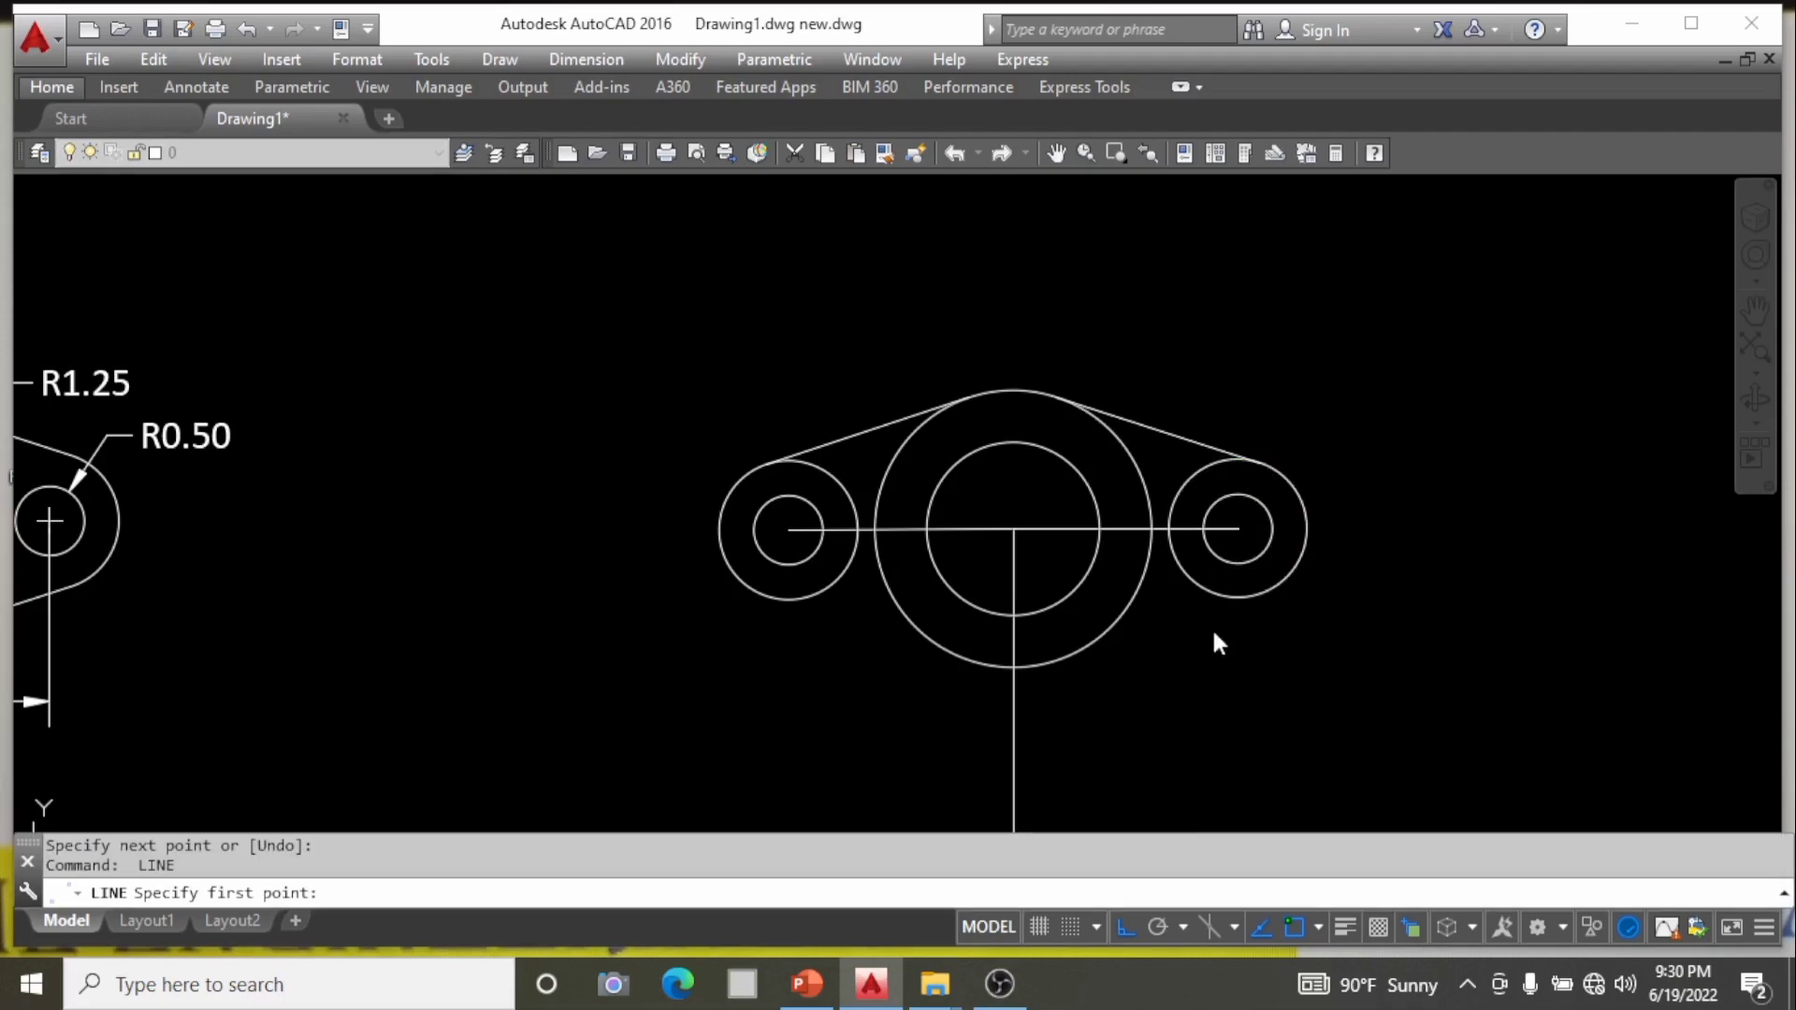
pyautogui.keyDown('shift'); pyautogui.rightClick(1216, 643); pyautogui.keyUp('shift')
pyautogui.click(1275, 712)
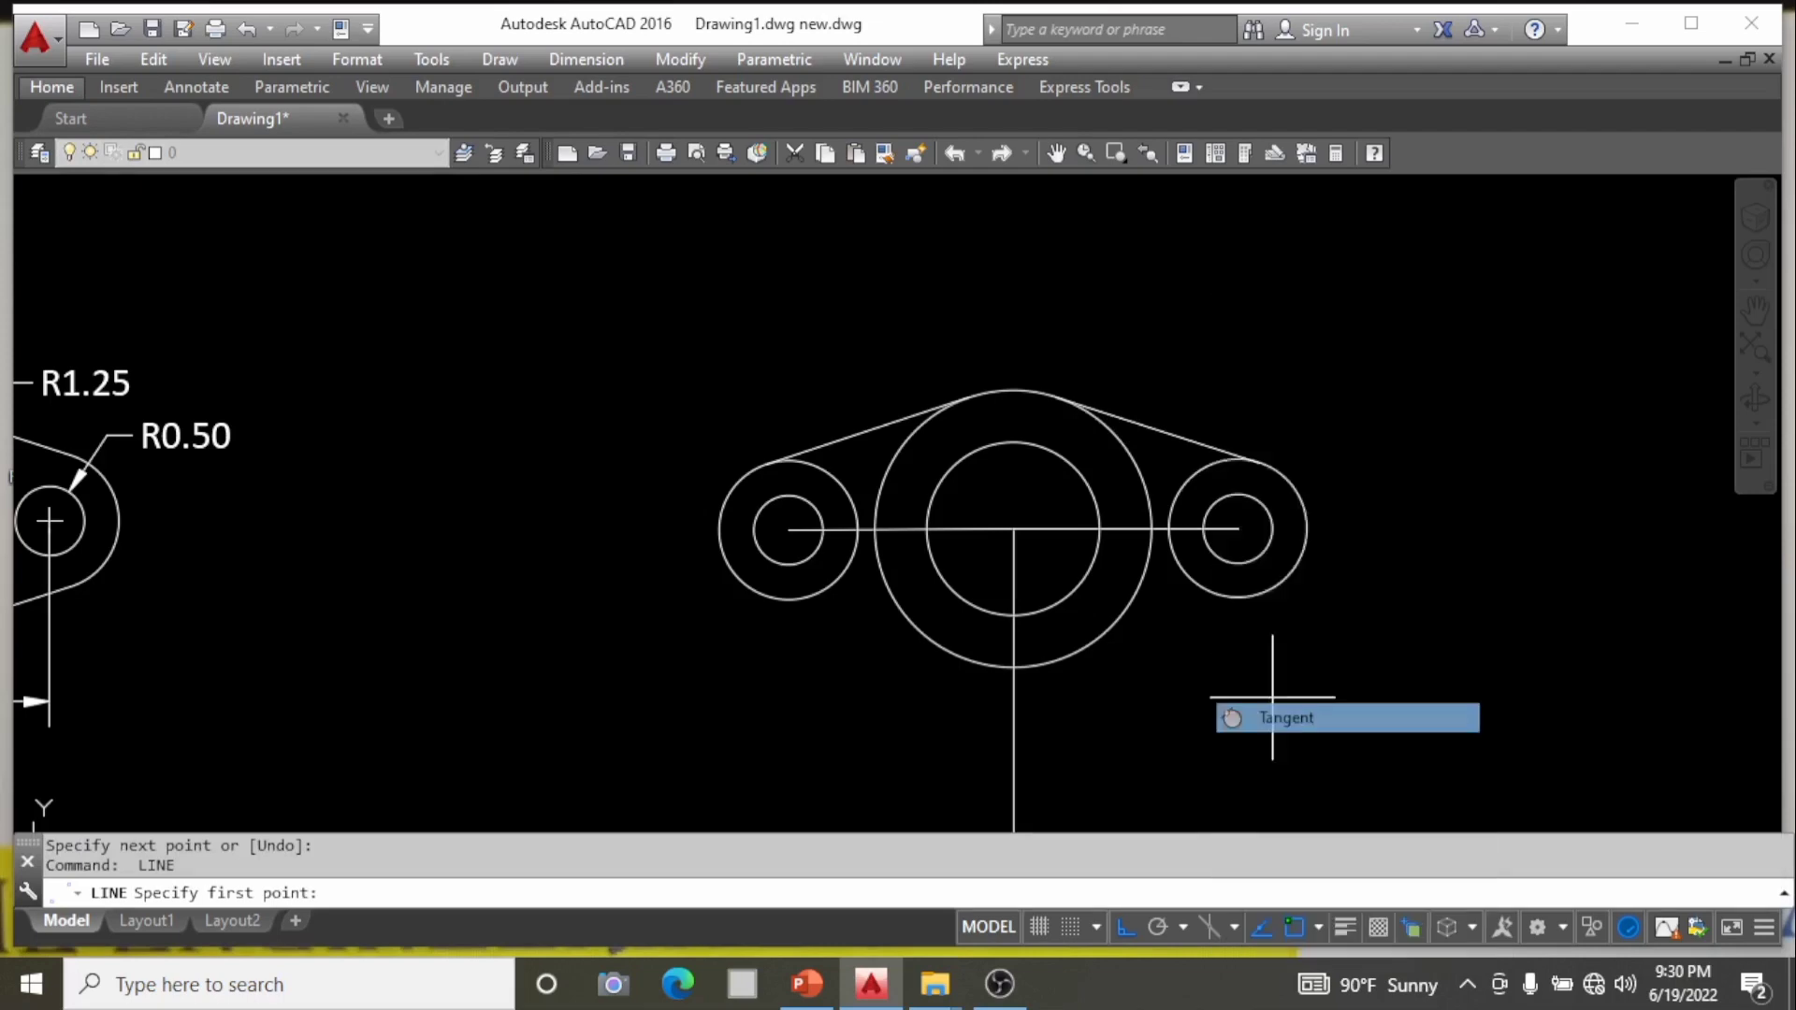
pyautogui.click(1237, 597)
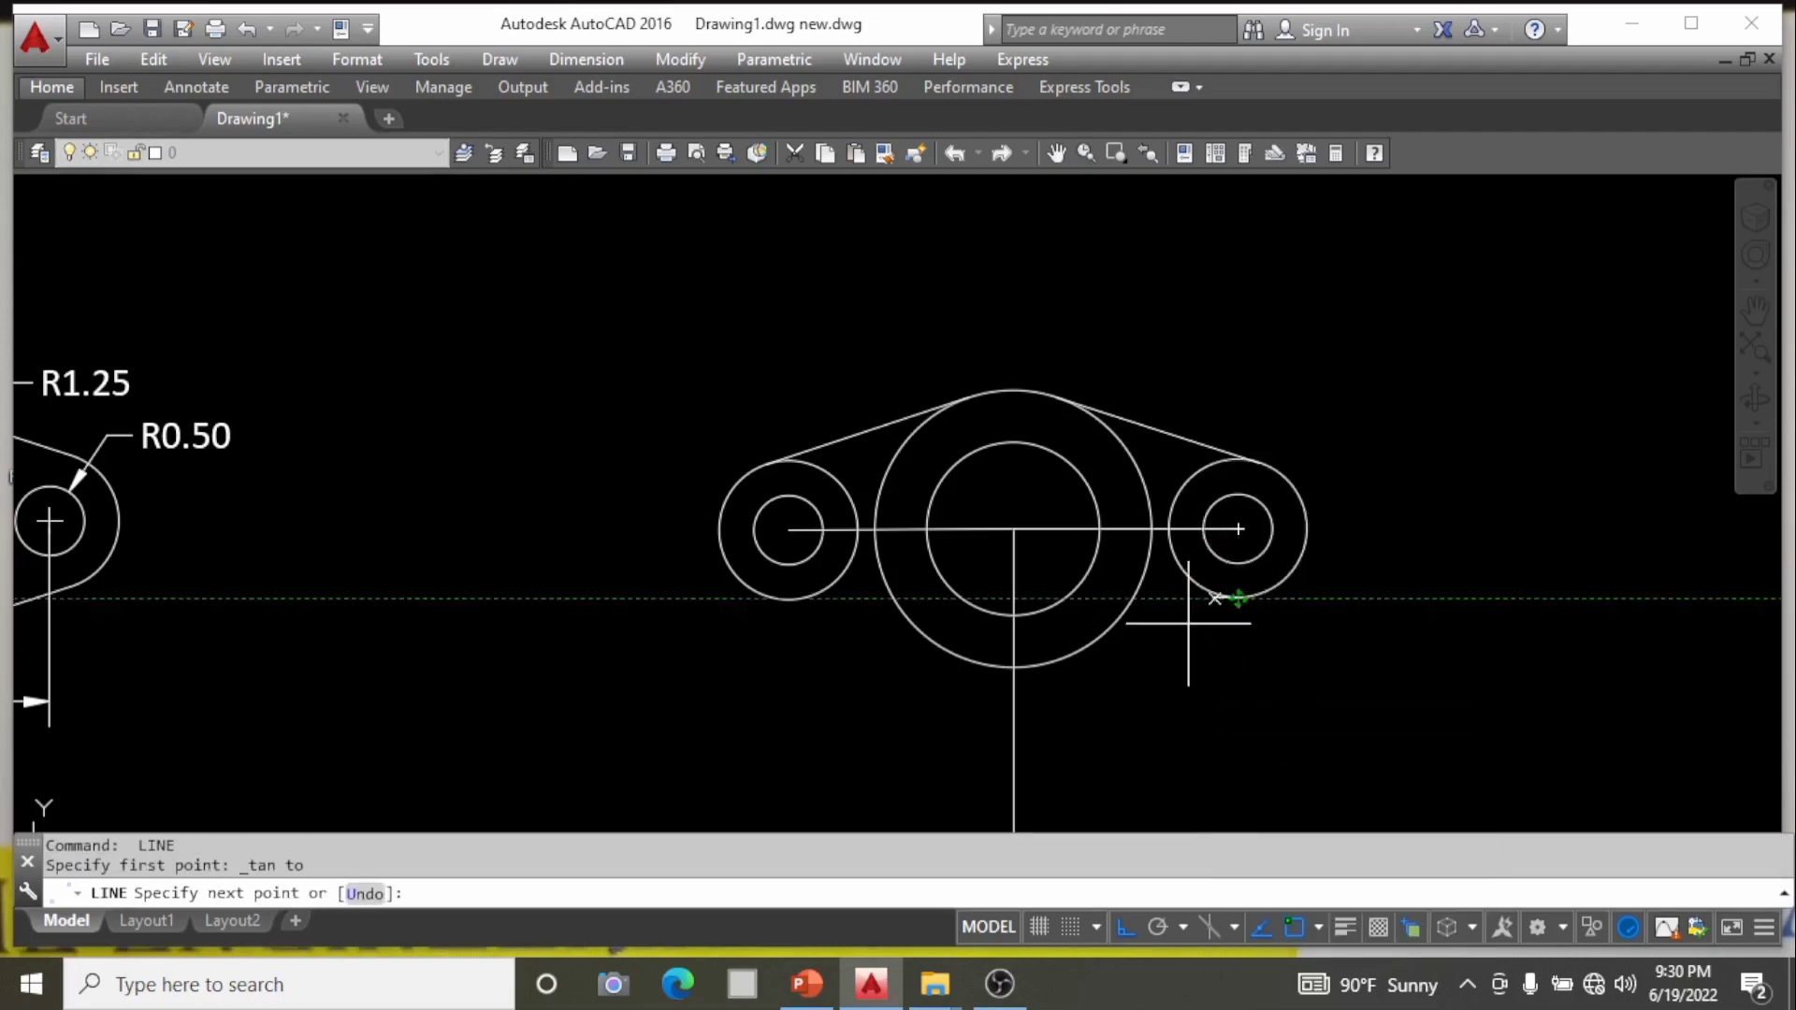
pyautogui.keyDown('shift'); pyautogui.rightClick(1044, 680); pyautogui.keyUp('shift')
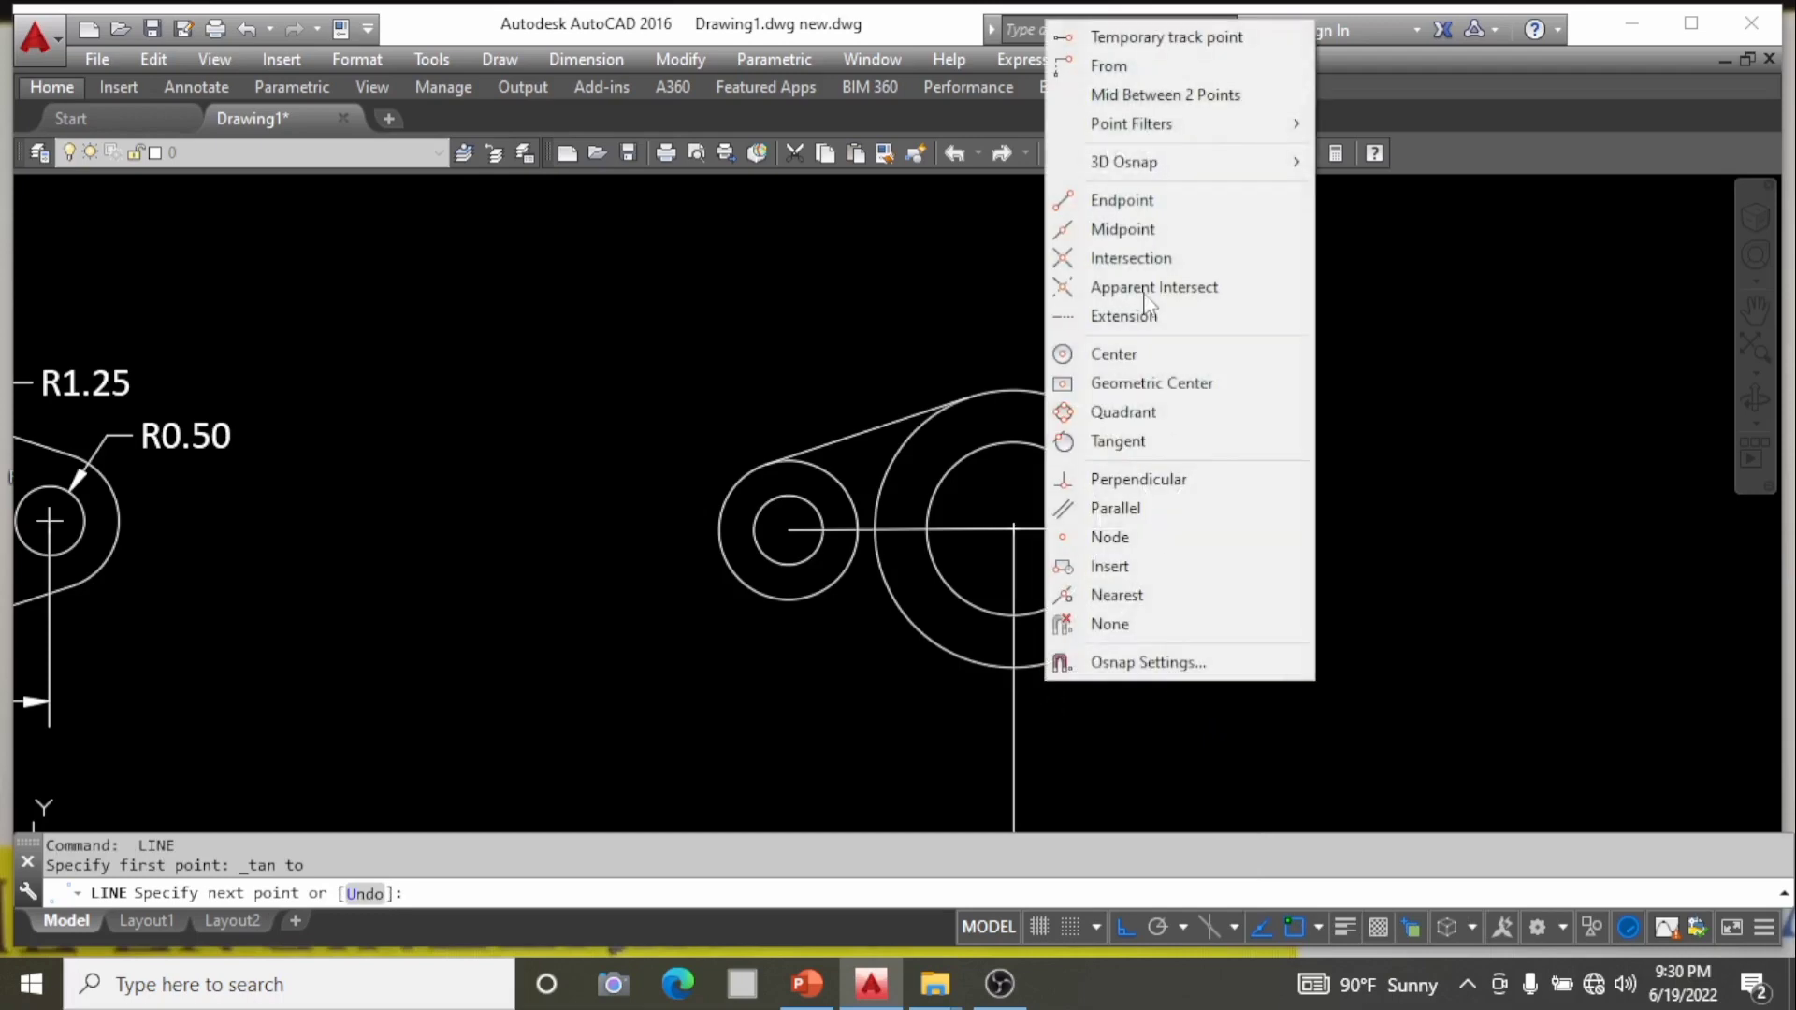
pyautogui.click(1118, 440)
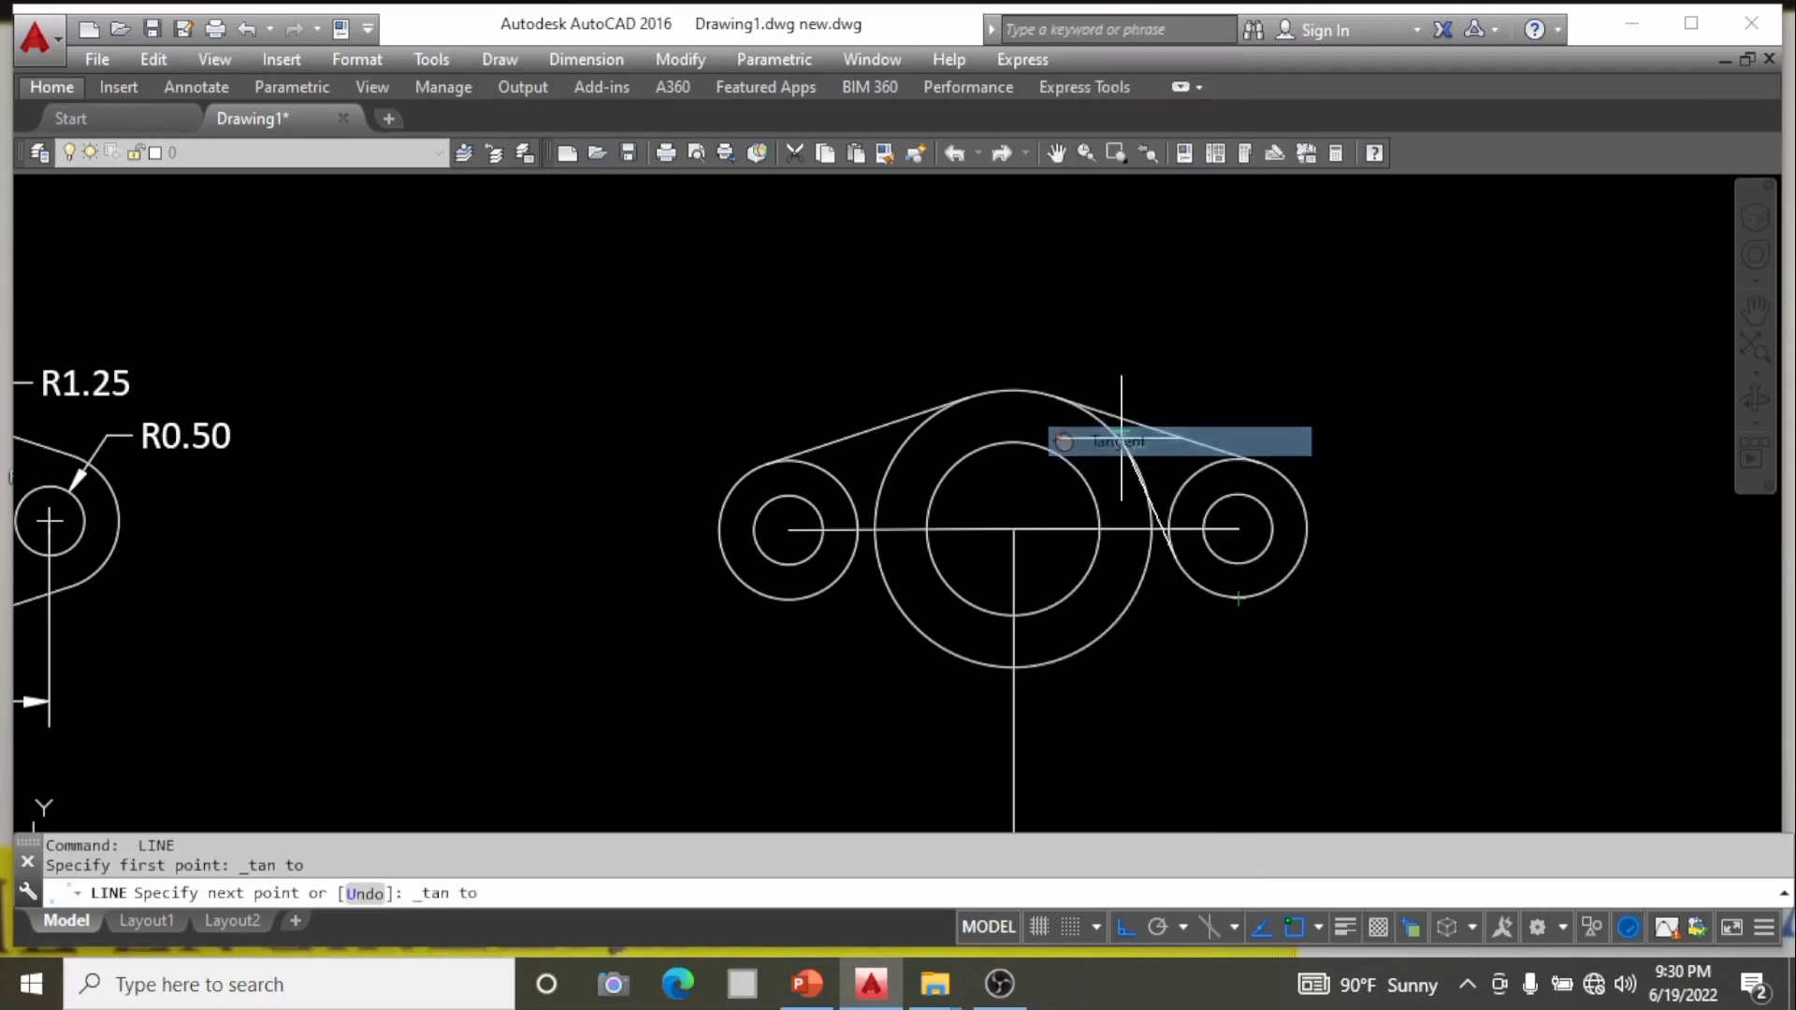
pyautogui.click(1030, 665)
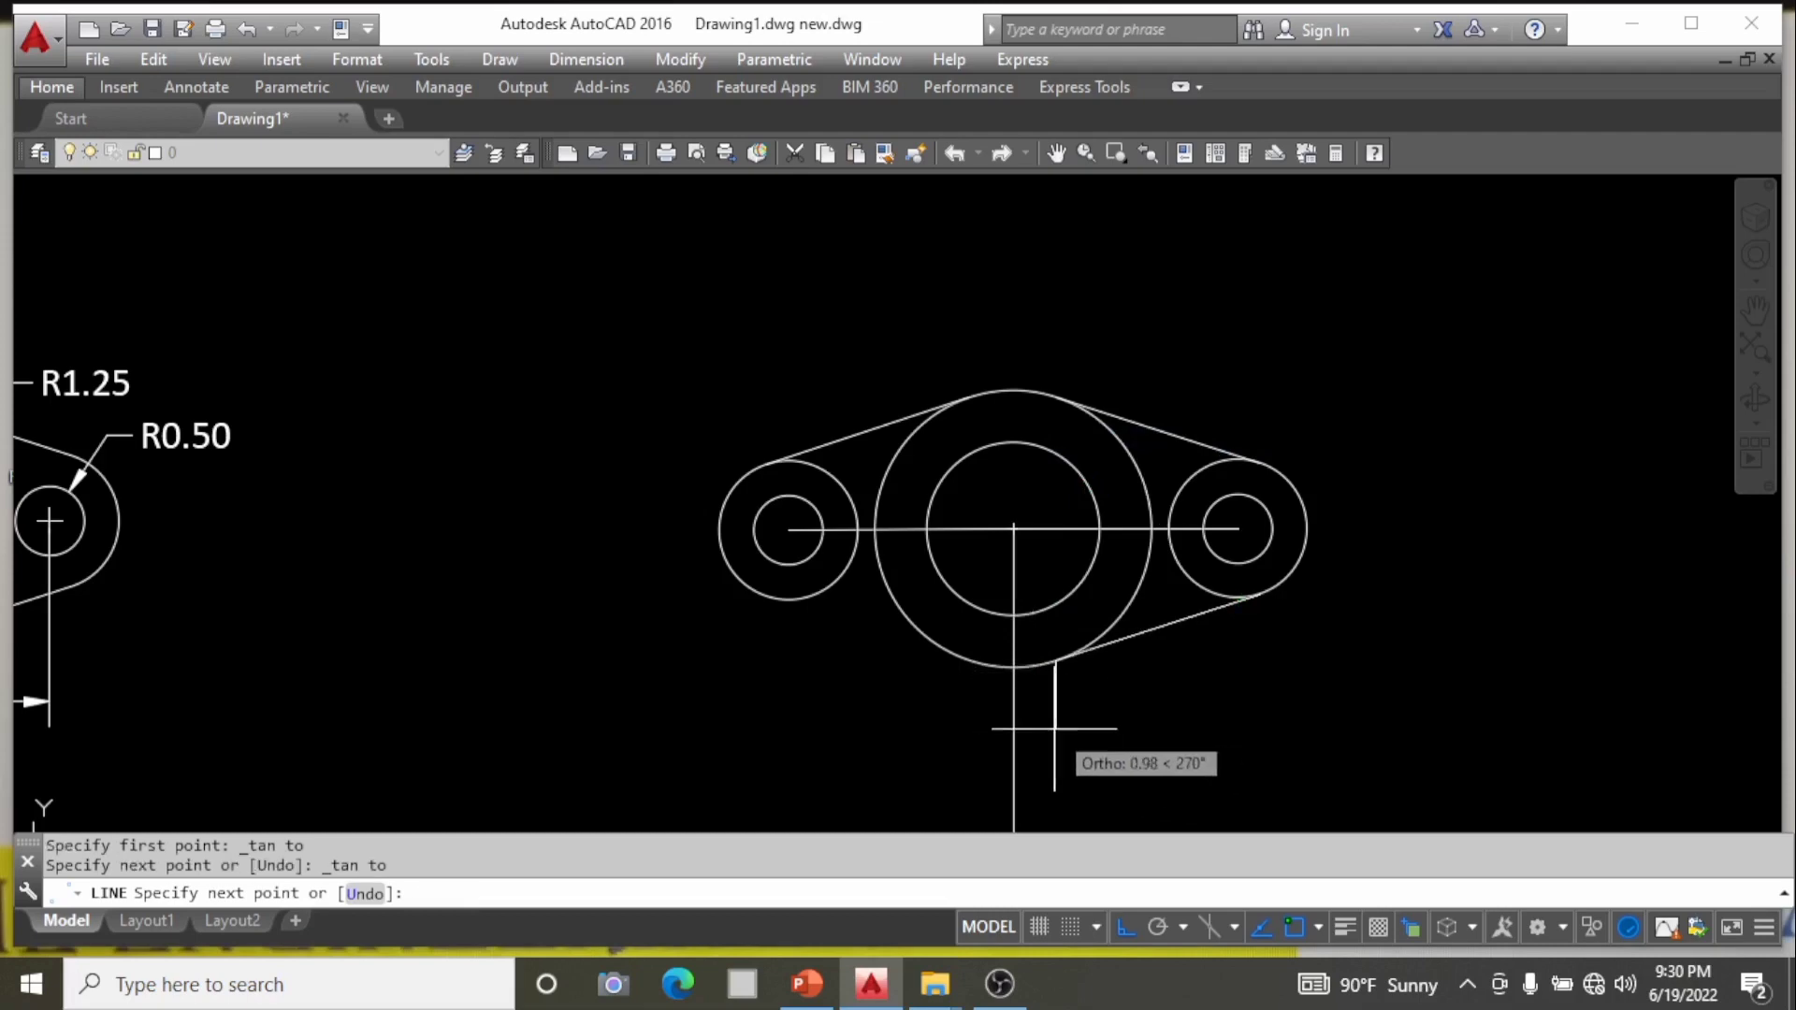
pyautogui.press('Return')
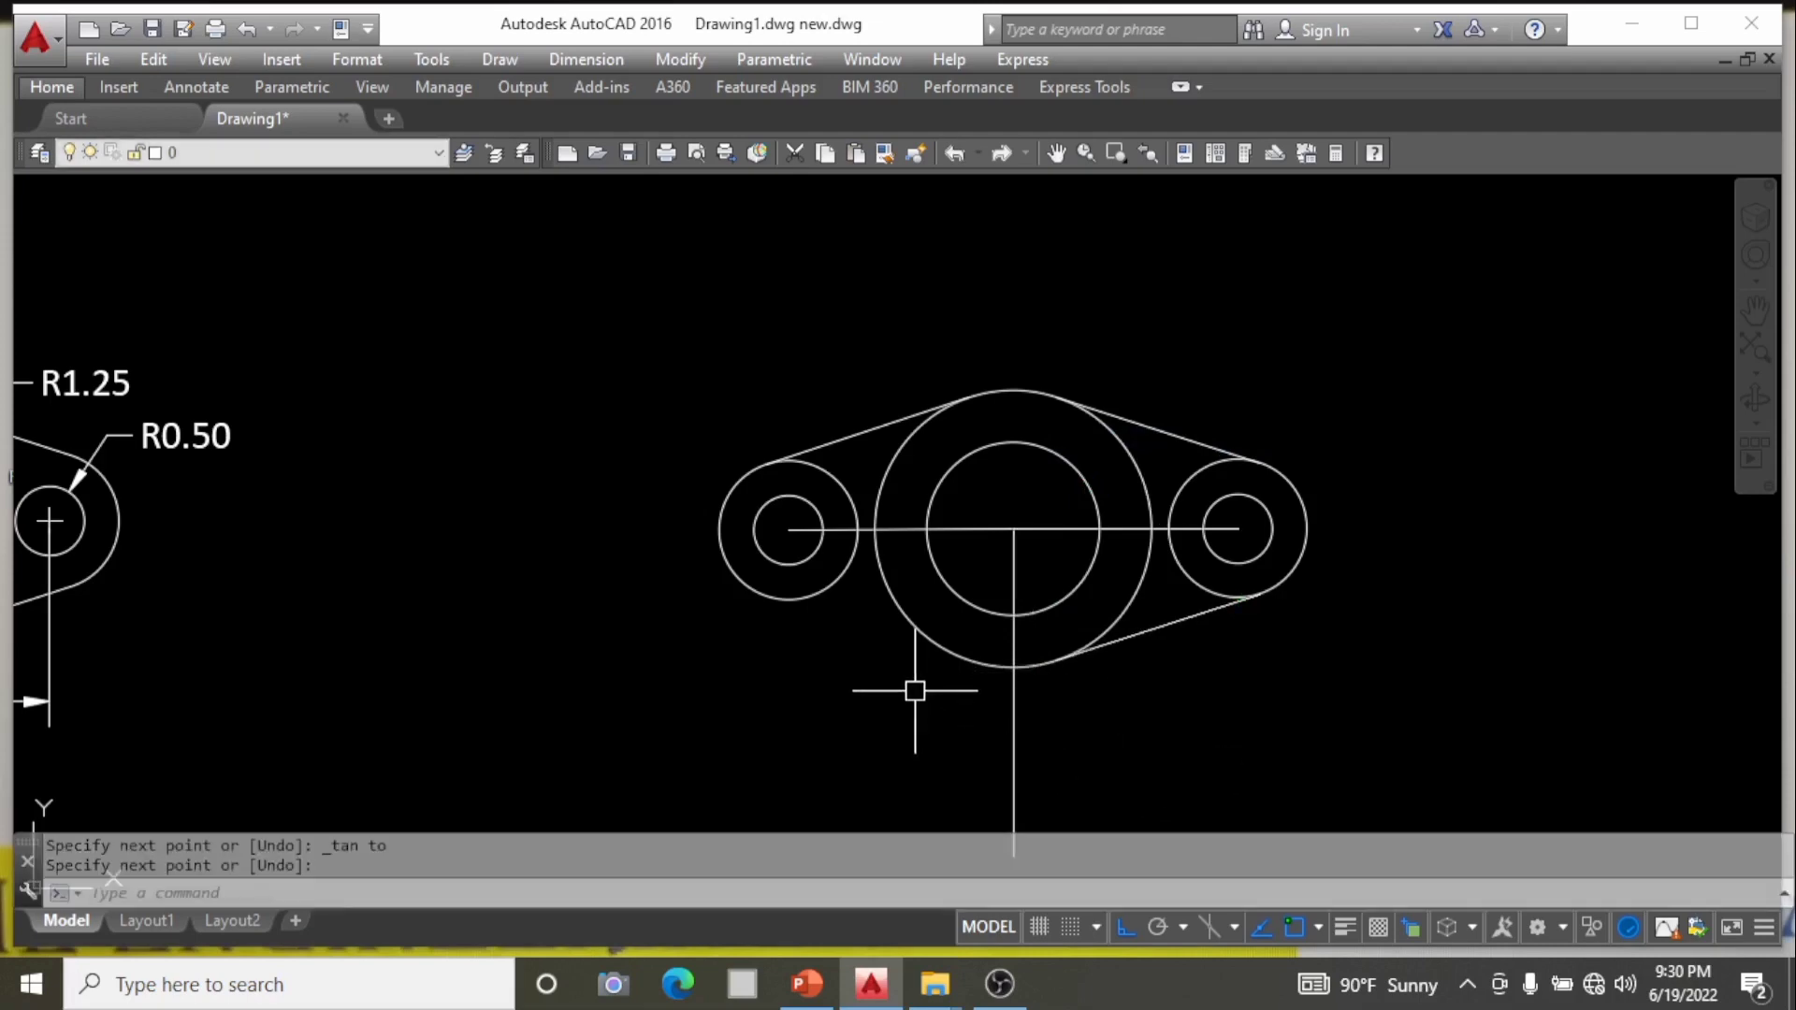
# Draw a line tangent to the lower sides of the central radius 2 circle and the left-hand radius 1 circle.
pyautogui.press('Return')
pyautogui.keyDown('shift'); pyautogui.rightClick(916, 689); pyautogui.keyUp('shift')
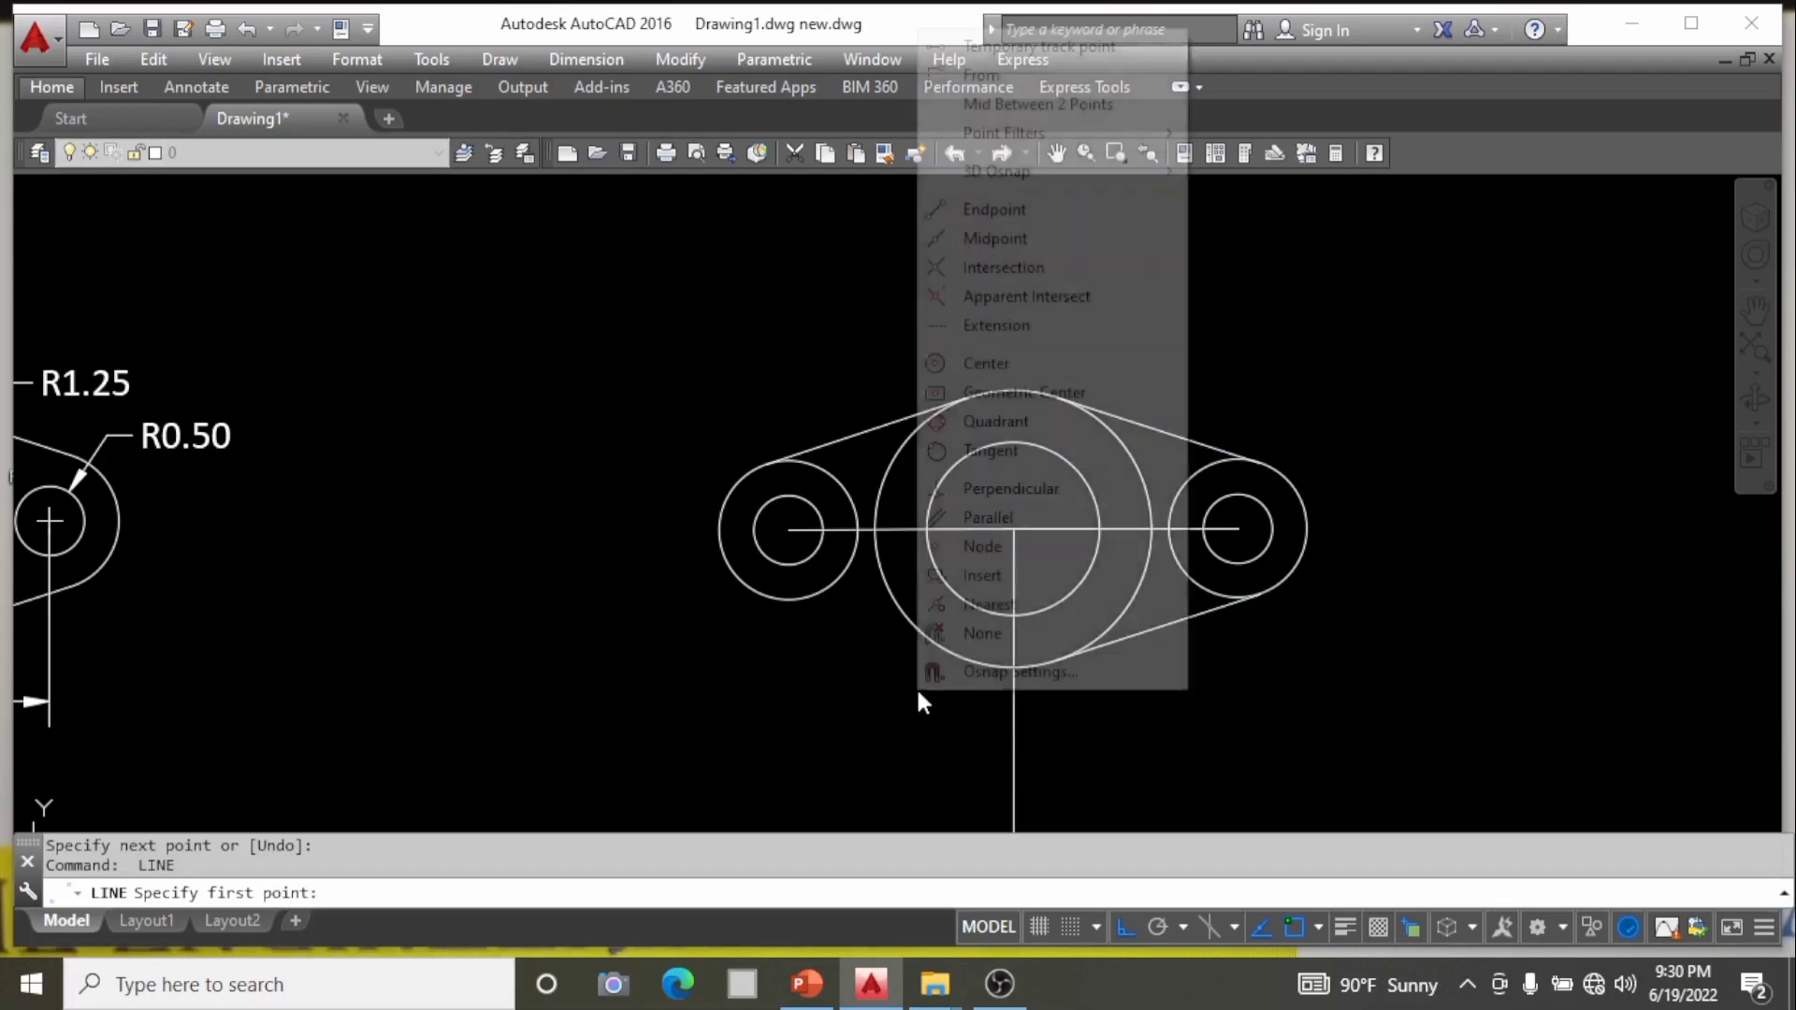
pyautogui.click(991, 450)
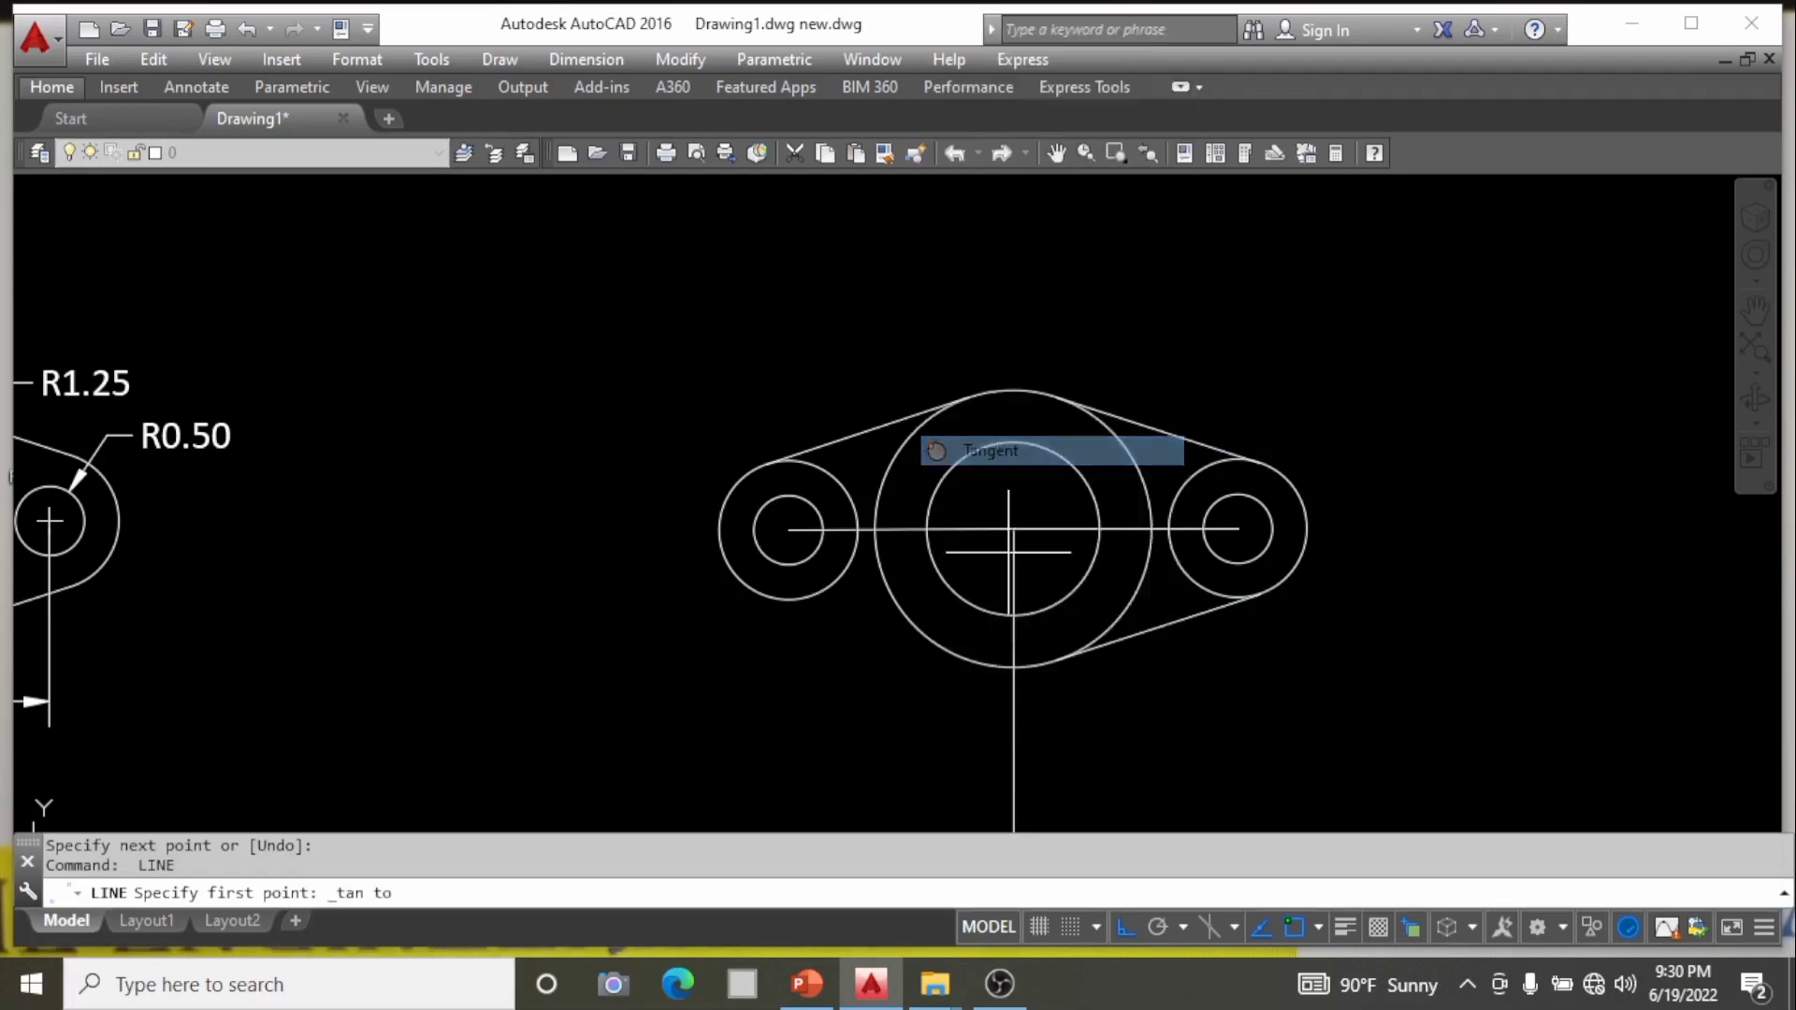
pyautogui.click(985, 660)
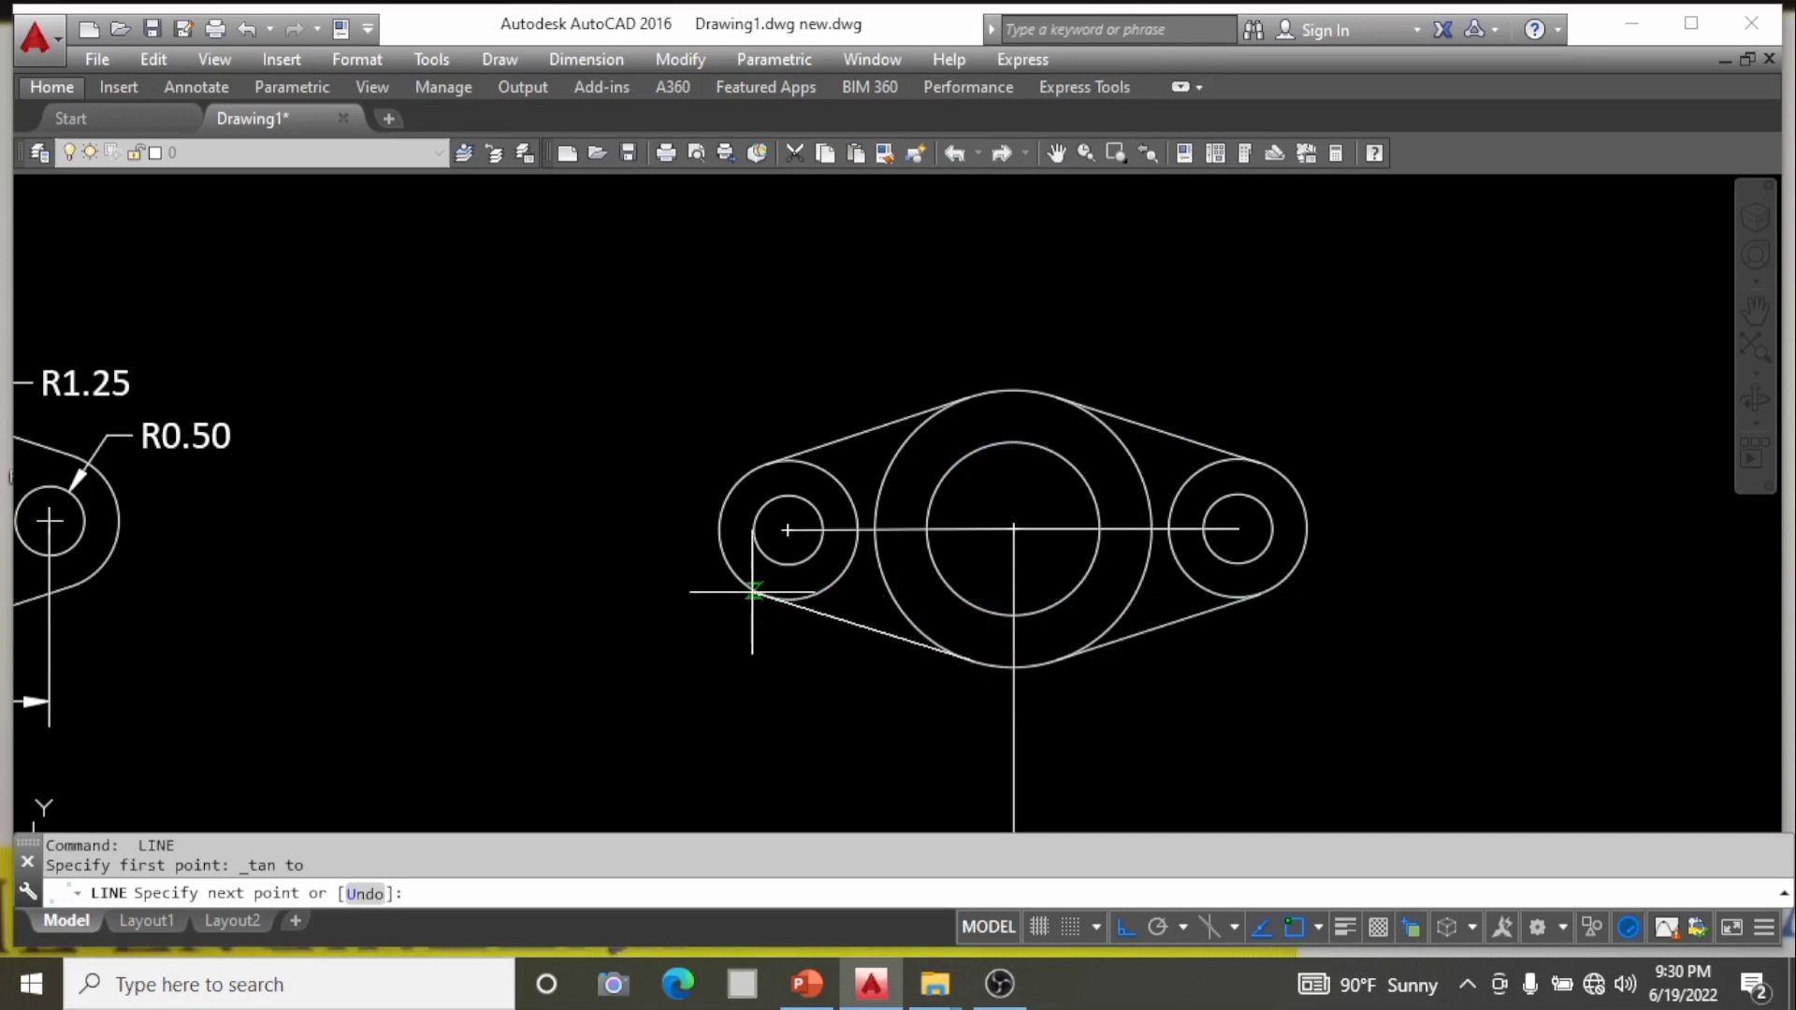
pyautogui.keyDown('shift'); pyautogui.rightClick(823, 628); pyautogui.keyUp('shift')
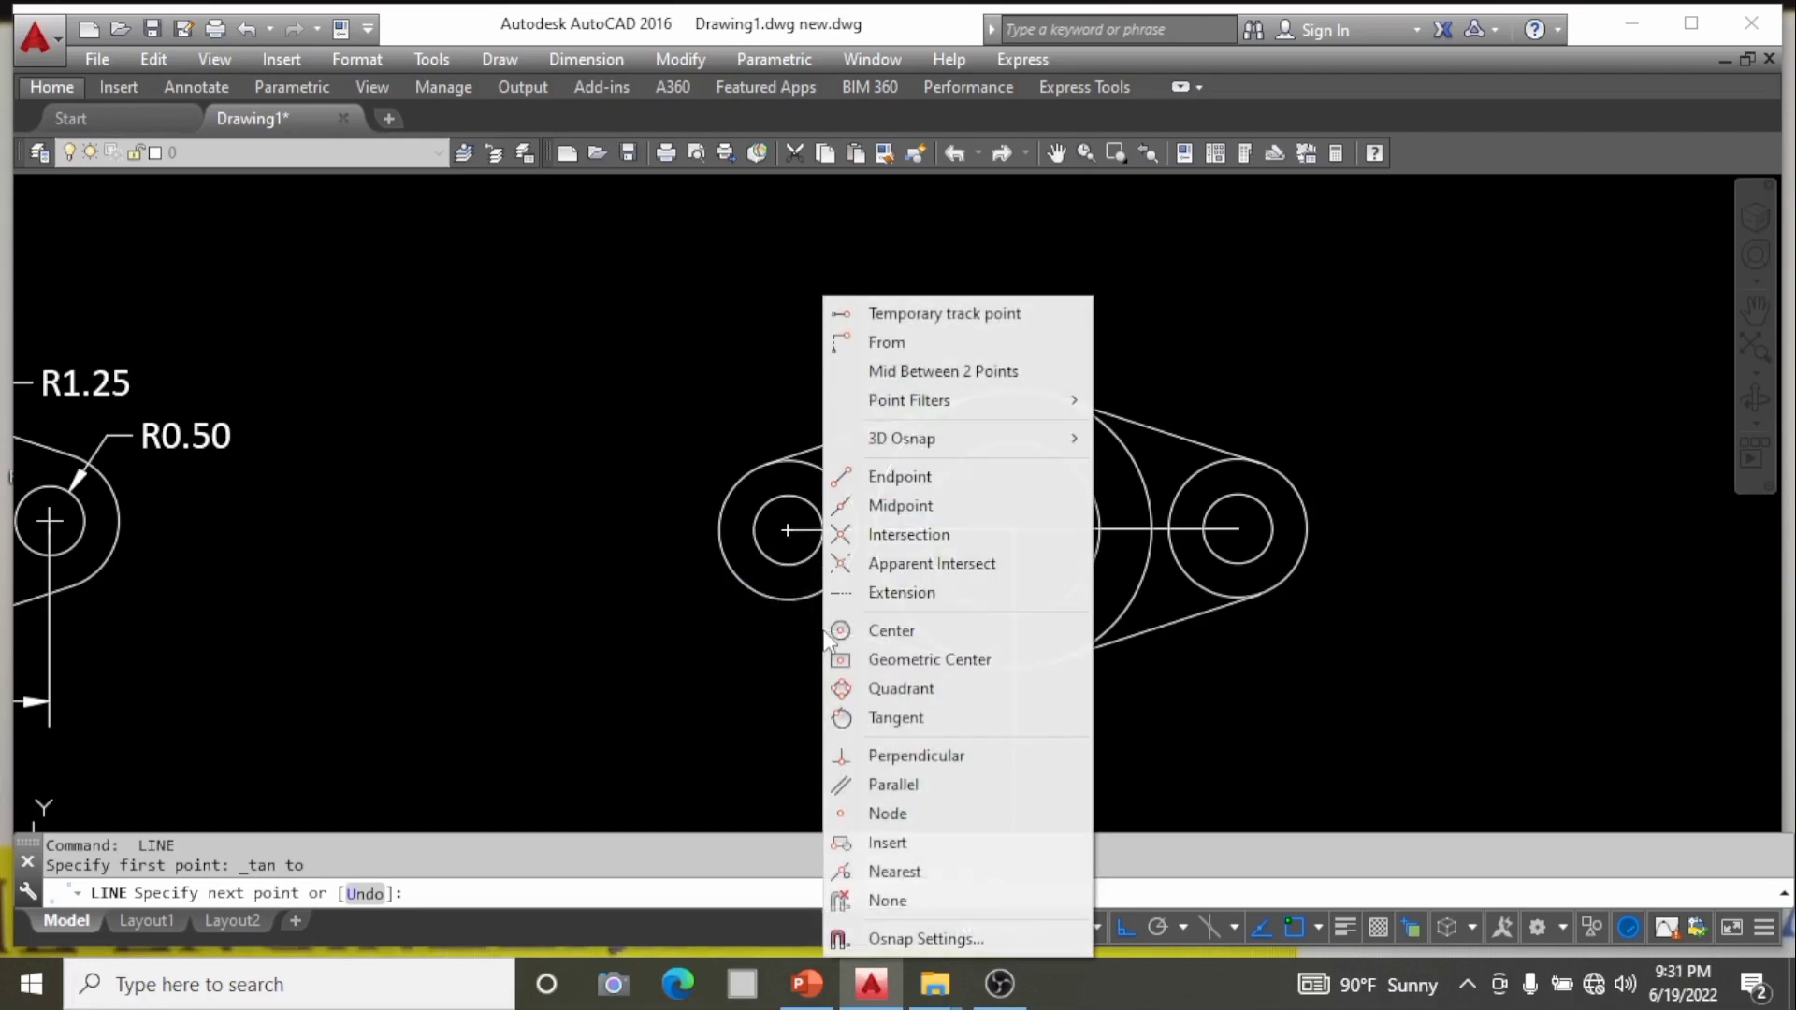
pyautogui.click(873, 717)
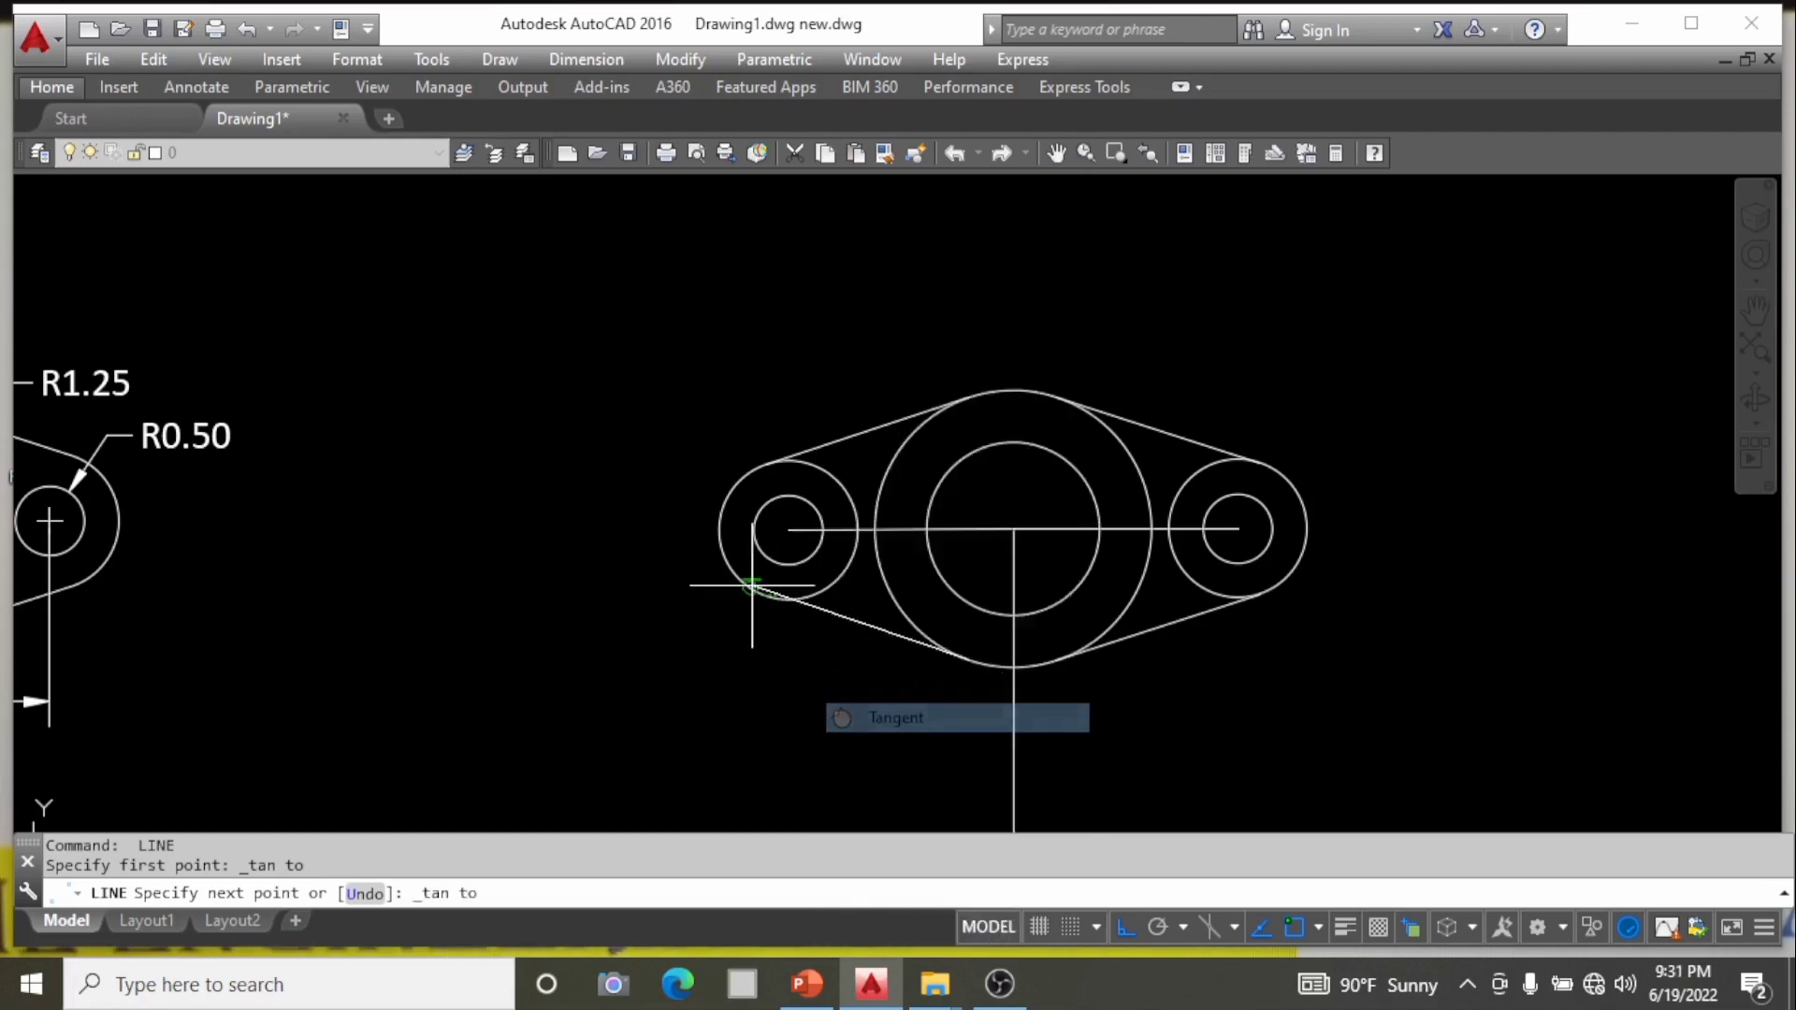
pyautogui.click(788, 599)
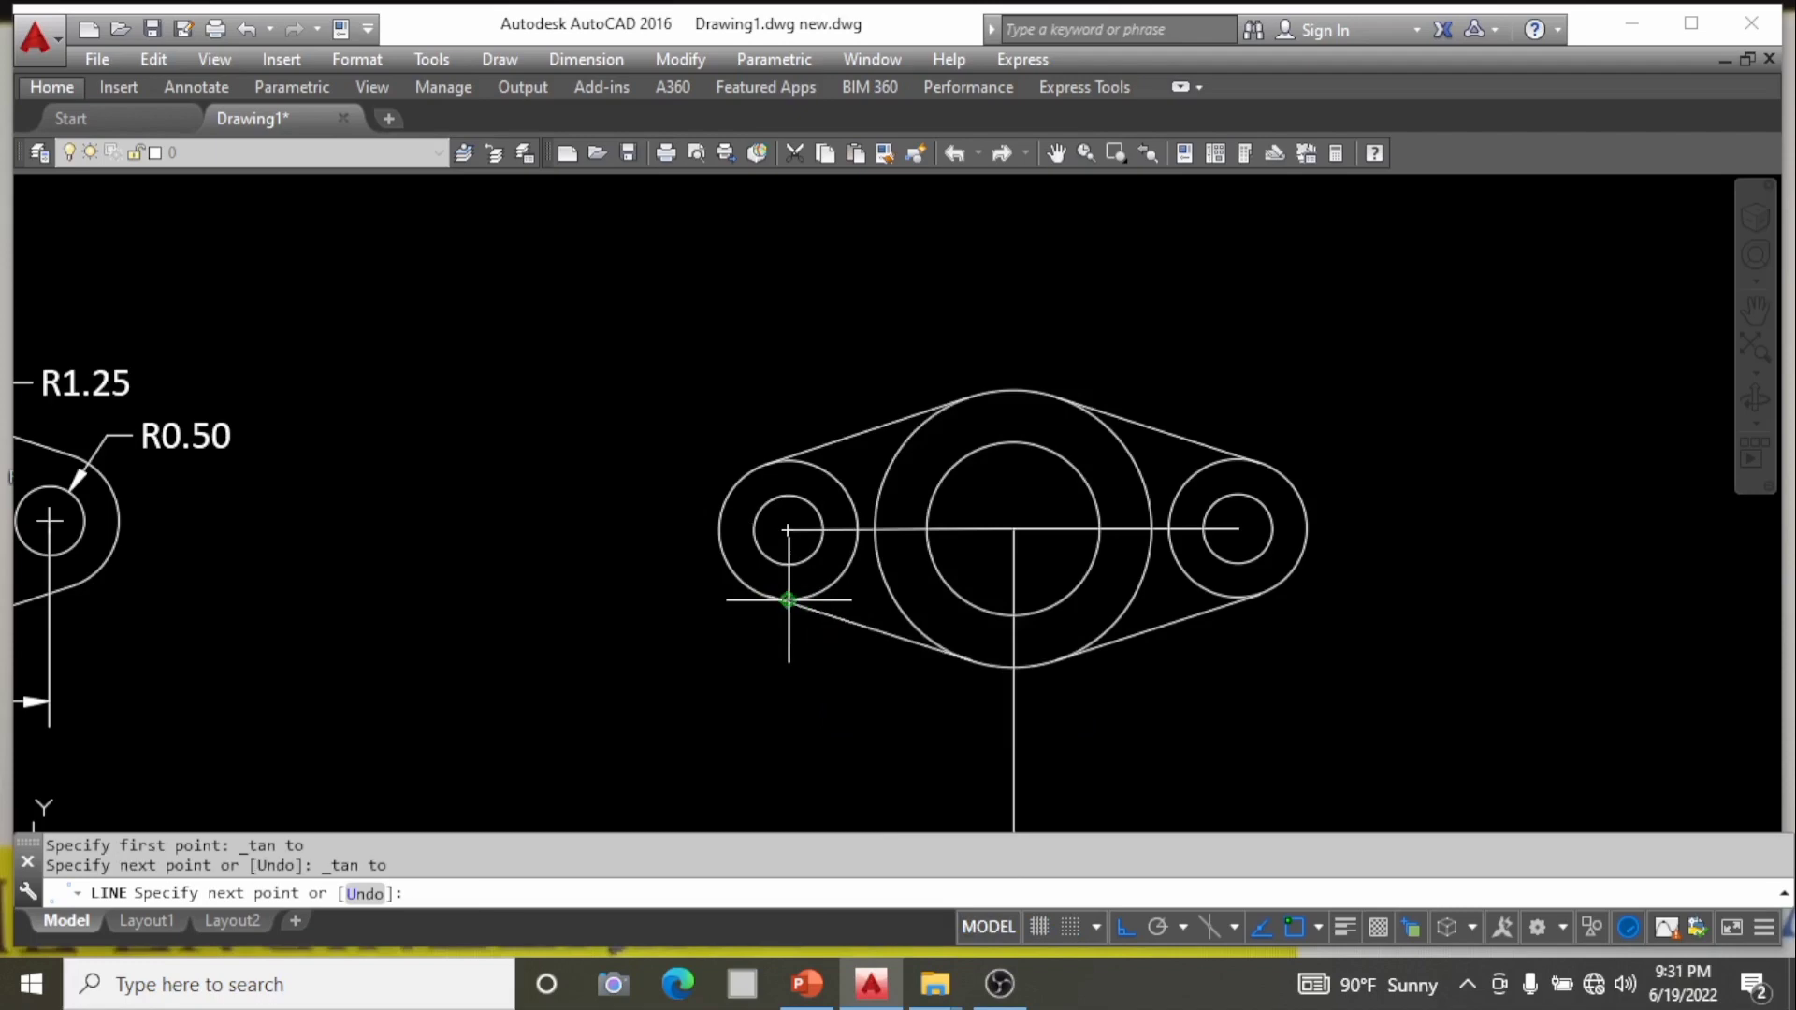
pyautogui.press('Return')
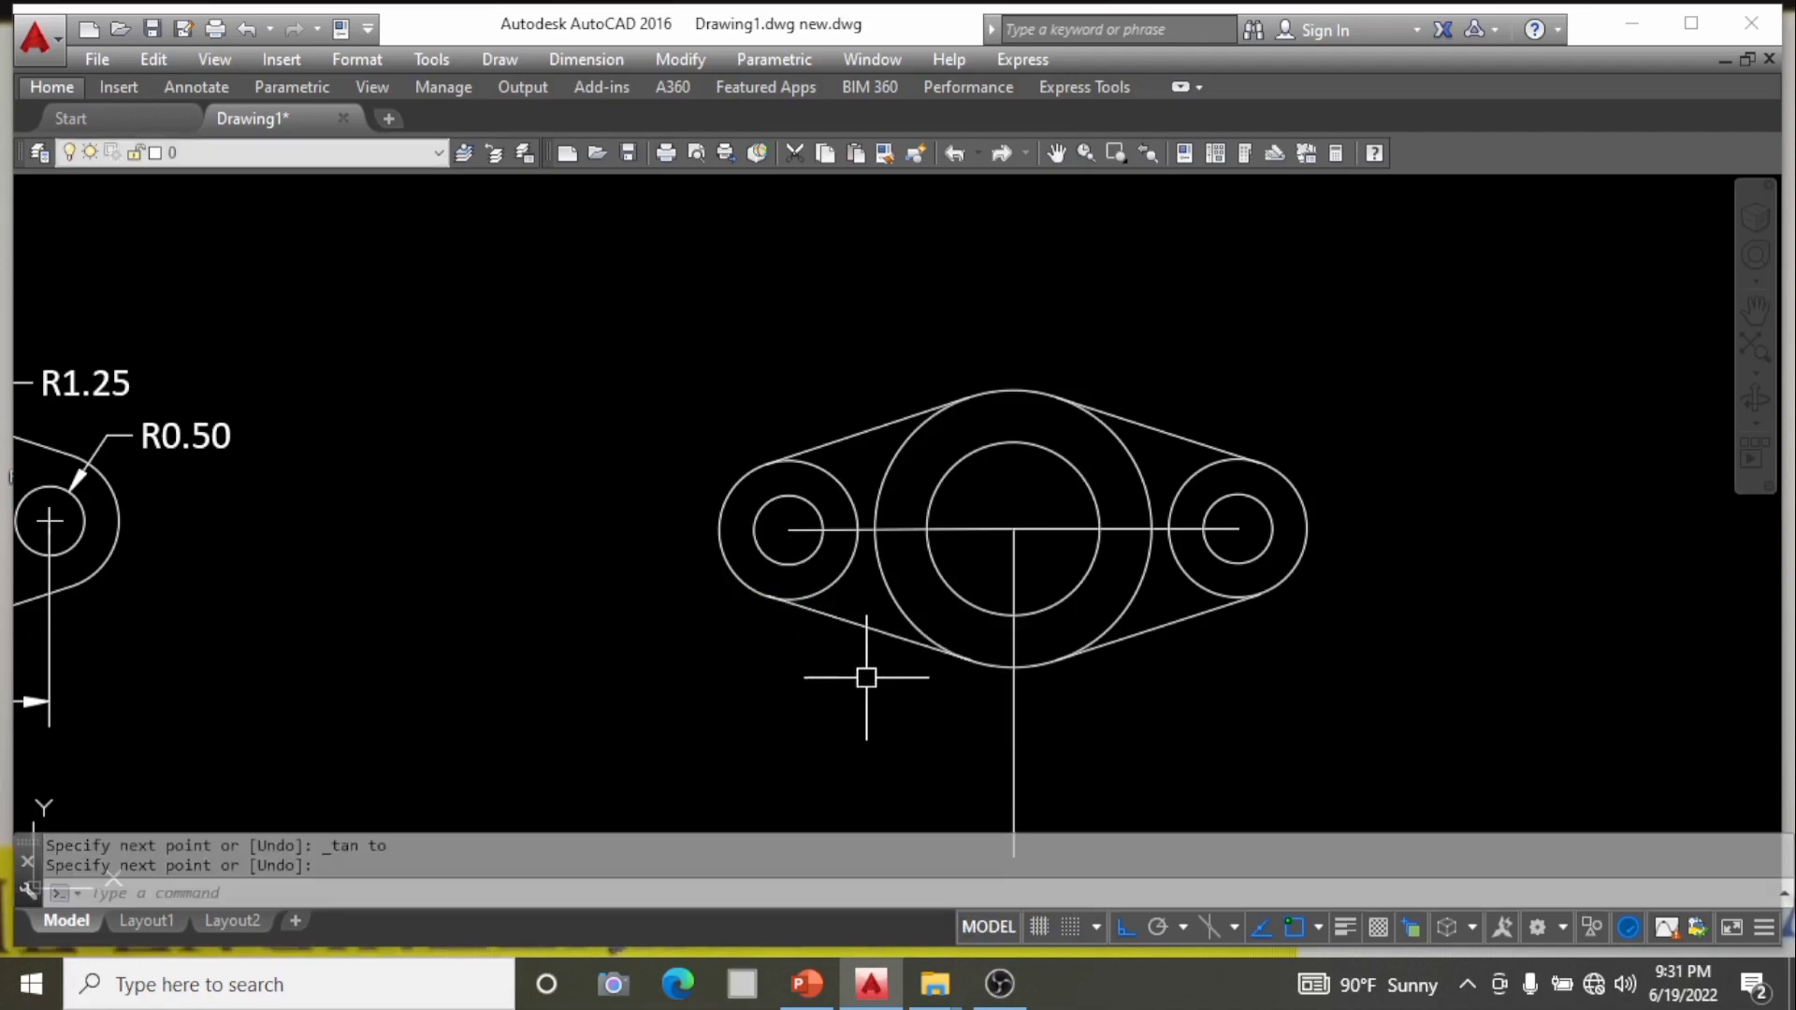
pyautogui.press('Escape')
# Erase the vertical construction line and the two horizontal construction lines joining the circle centres.
pyautogui.scroll(-2, 973, 659)
pyautogui.click(1150, 748)
pyautogui.click(896, 738)
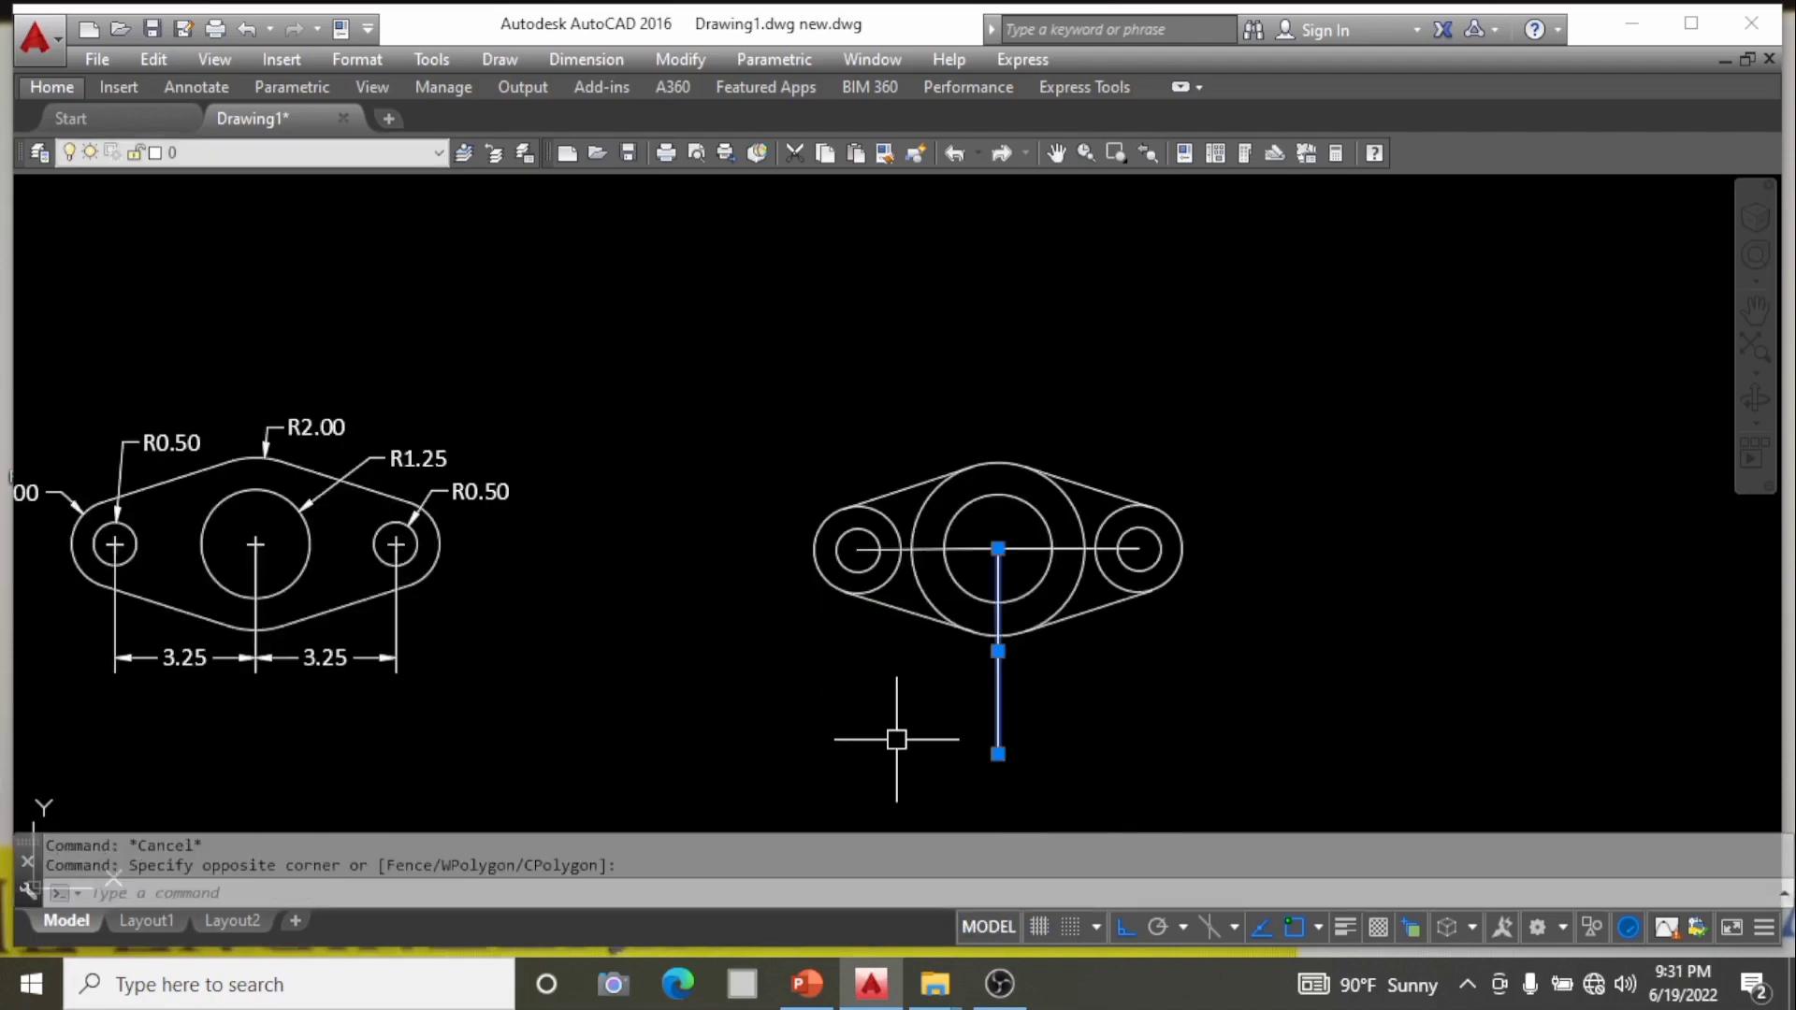
pyautogui.press('Delete')
pyautogui.scroll(5, 984, 555)
pyautogui.click(1010, 530)
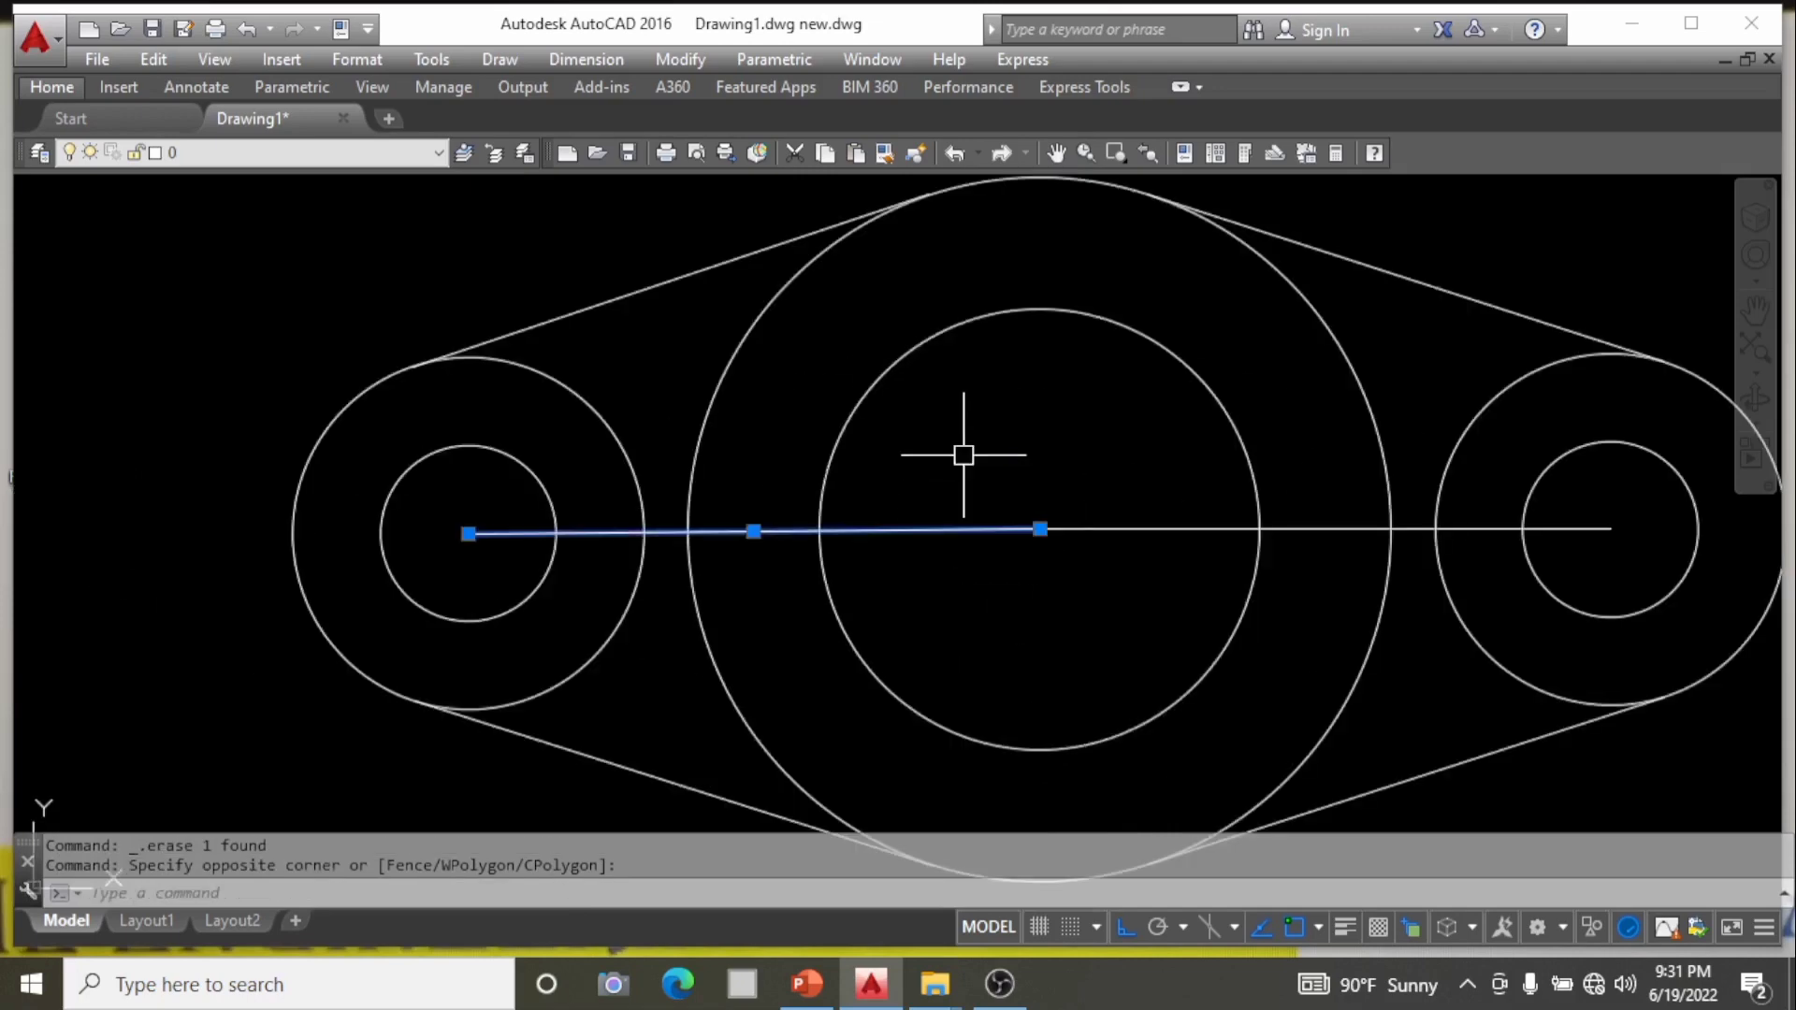
pyautogui.press('Delete')
pyautogui.click(1154, 553)
pyautogui.click(1028, 431)
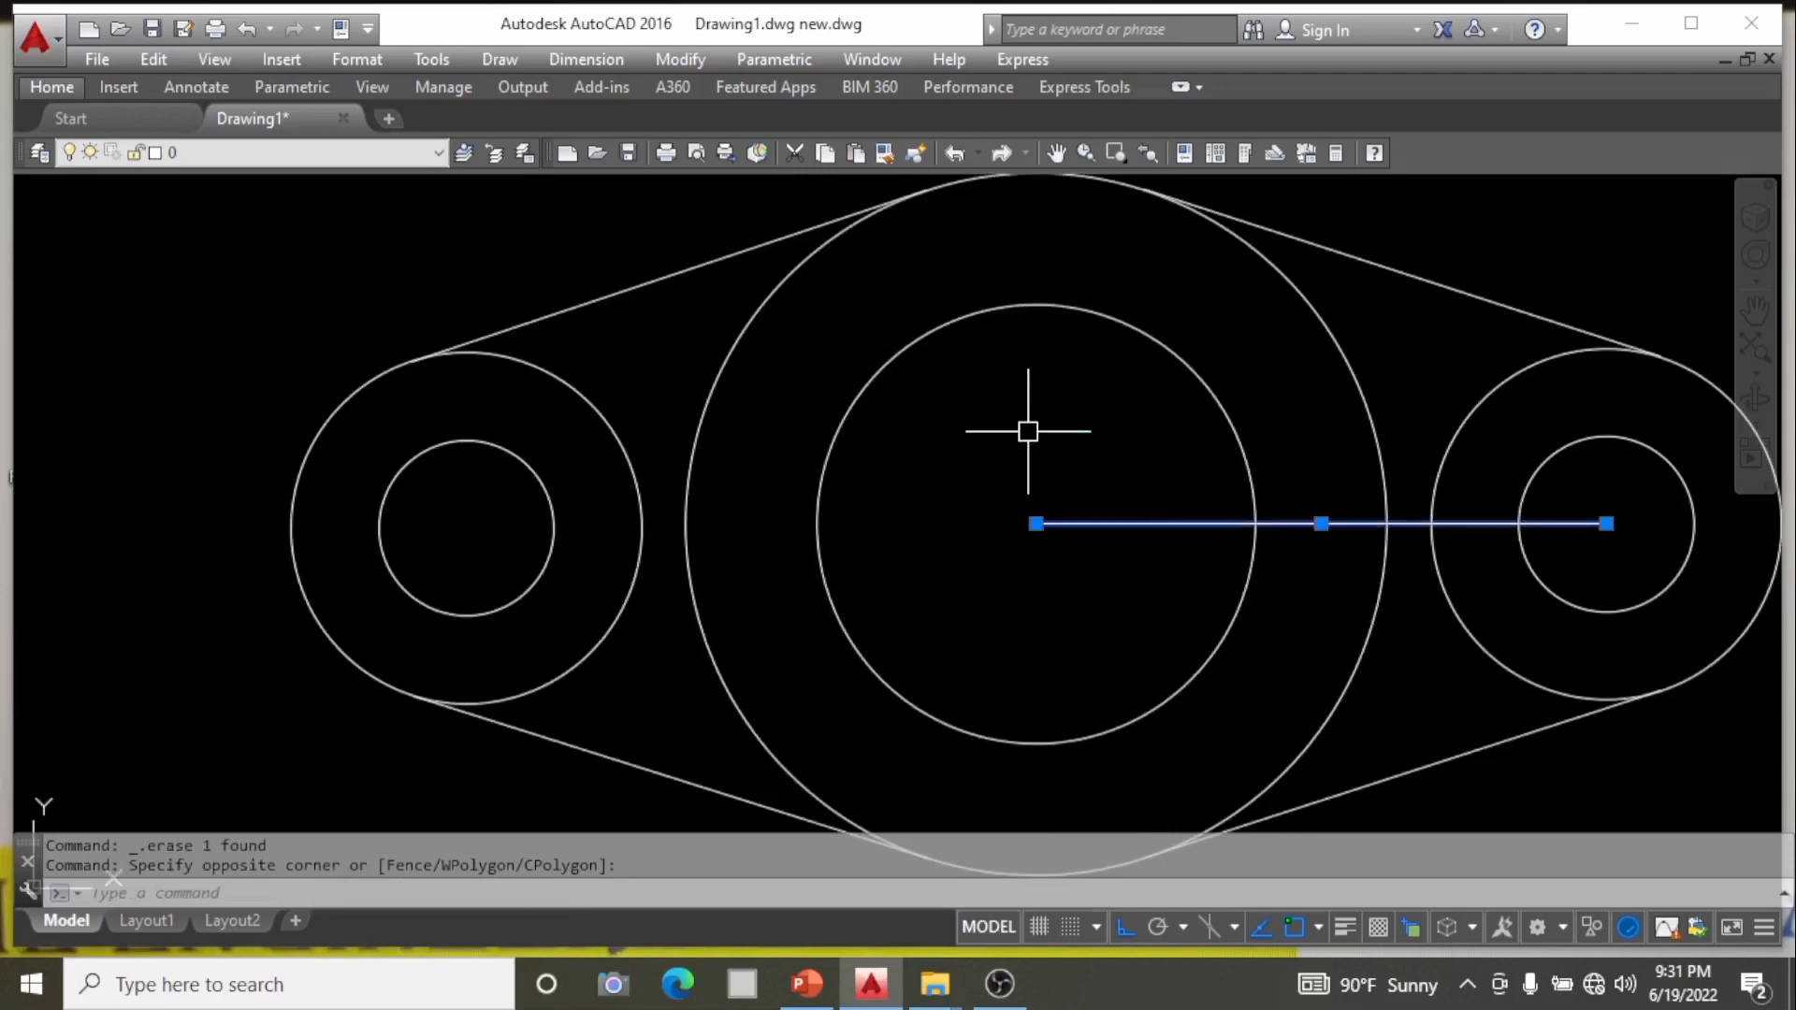
pyautogui.press('Delete')
# Trim away the two side arcs of the central radius 2 circle that lie inside the tangent outline.
pyautogui.scroll(-6, 1062, 509)
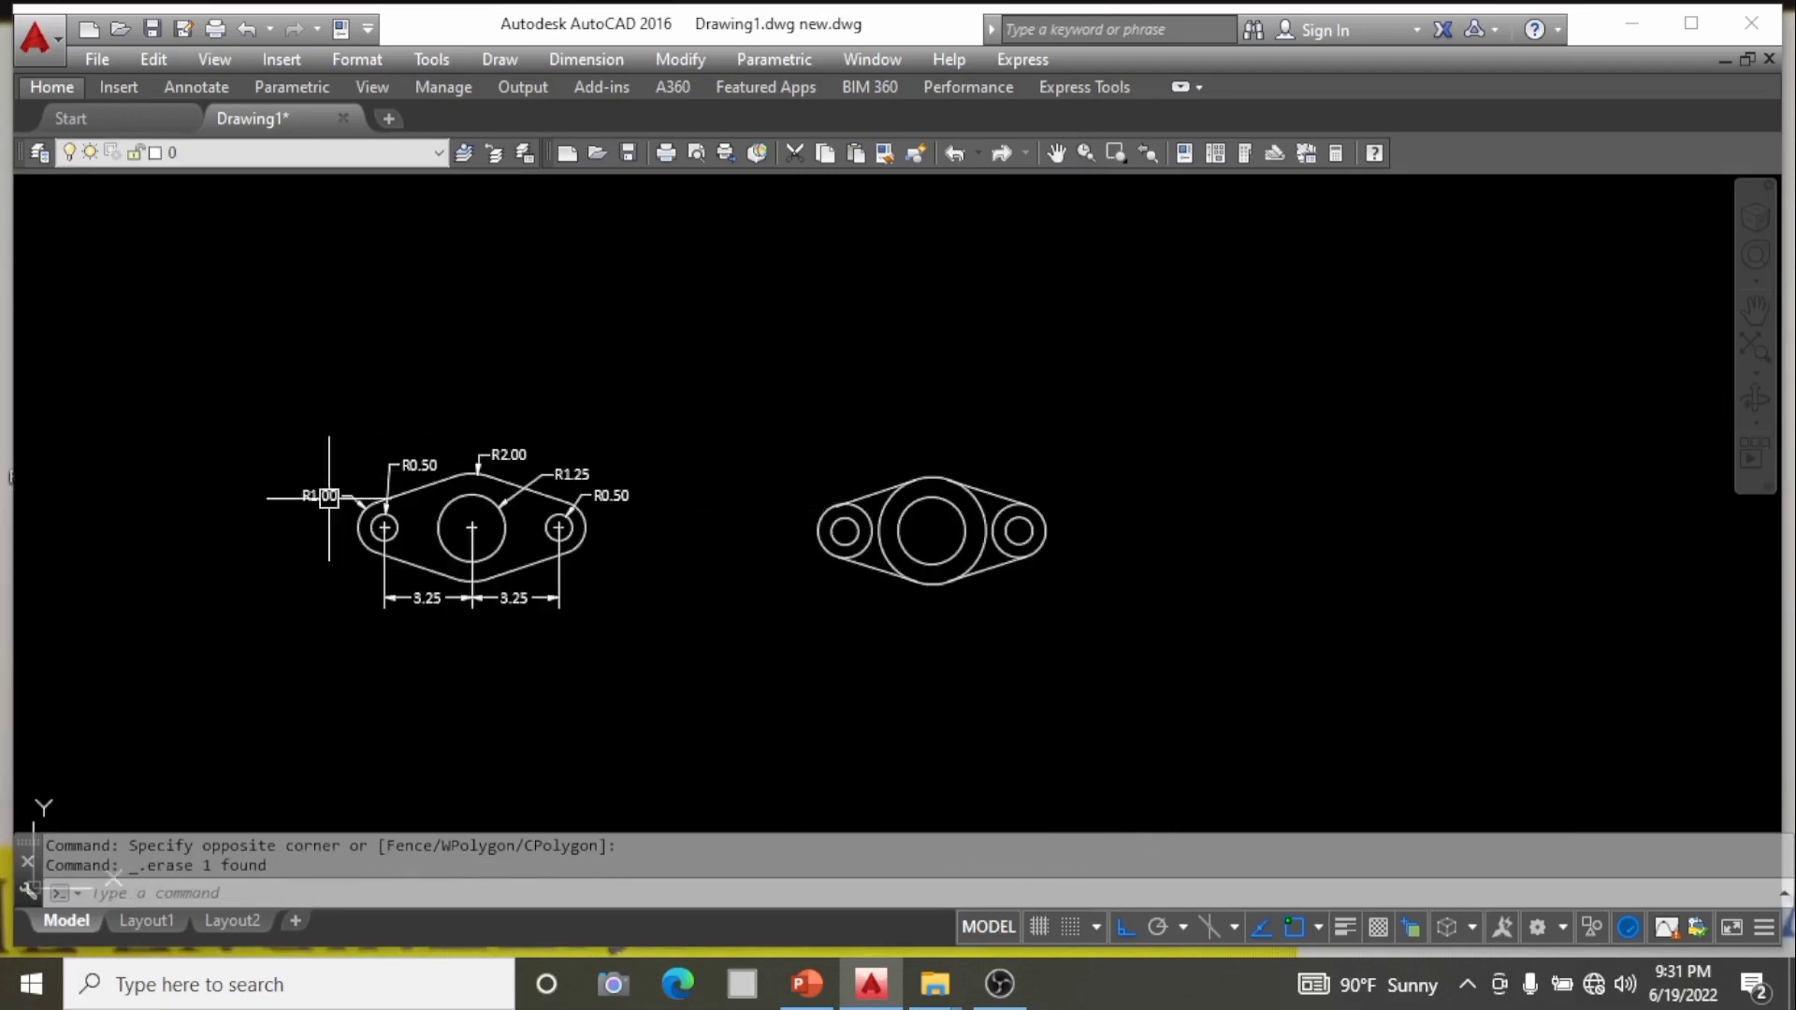
pyautogui.scroll(2, 426, 544)
pyautogui.scroll(-2, 432, 522)
pyautogui.scroll(4, 960, 463)
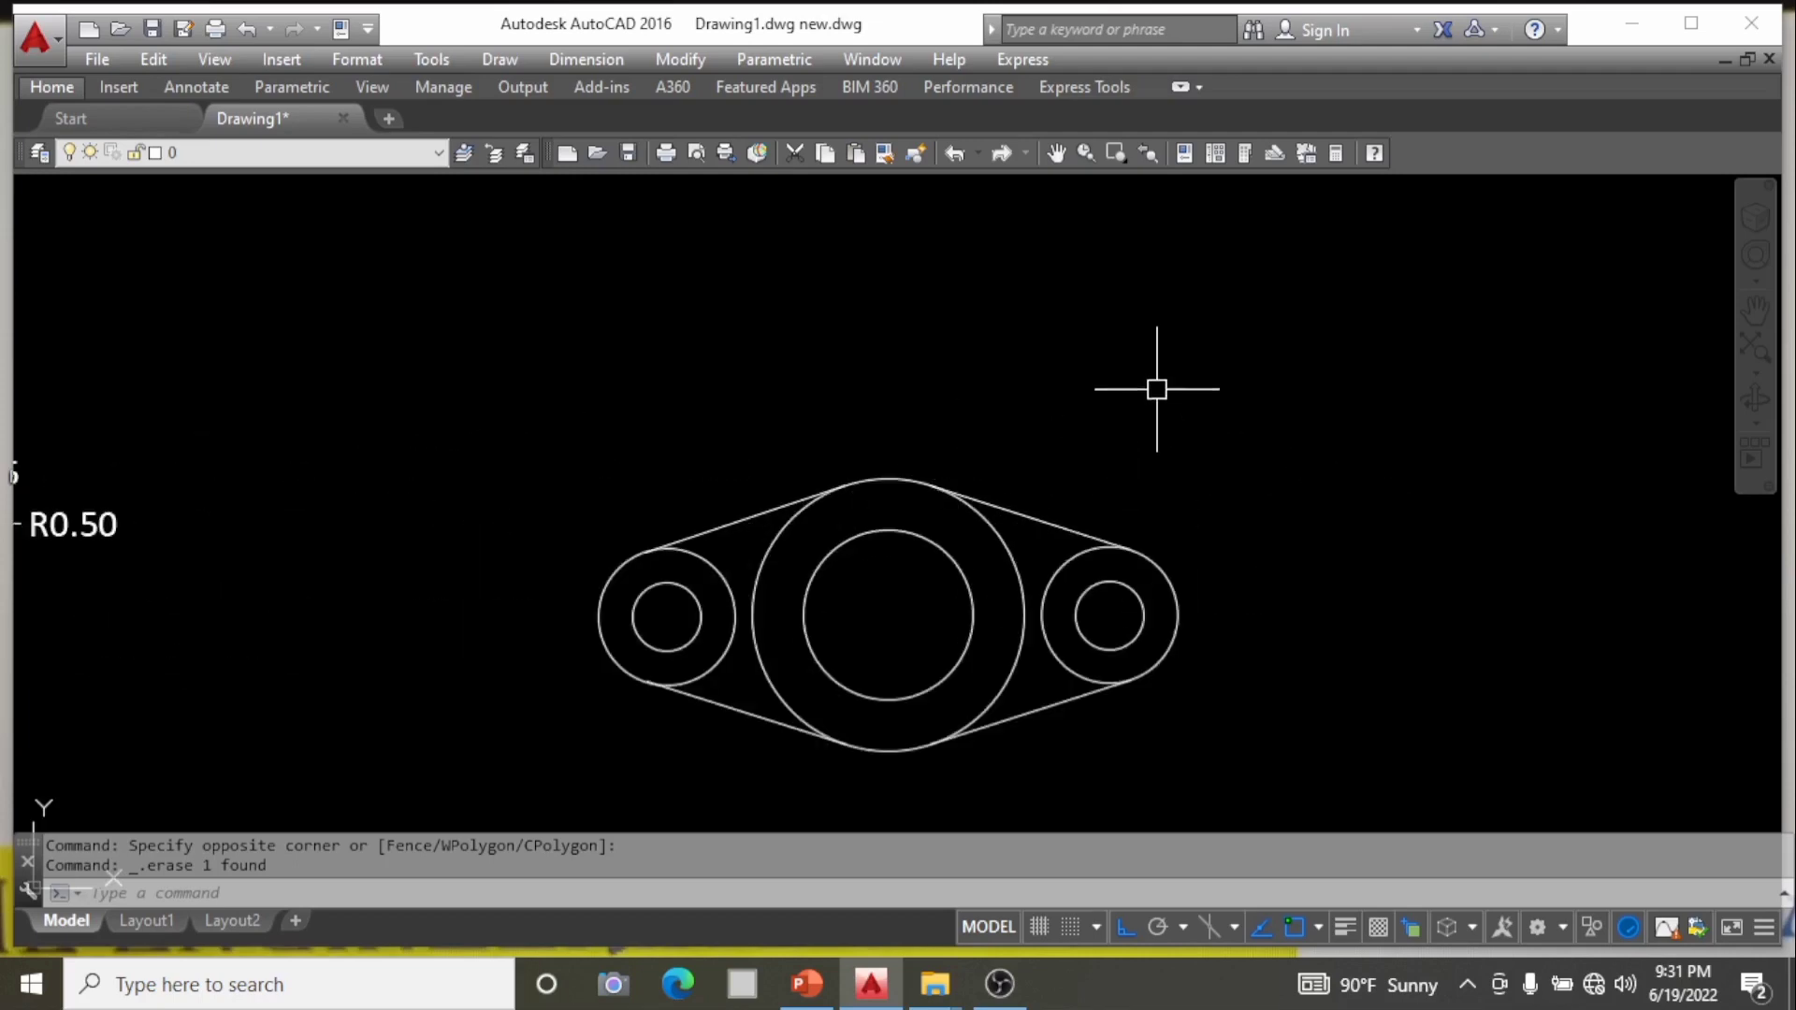
pyautogui.write('tr')
pyautogui.press('Return')
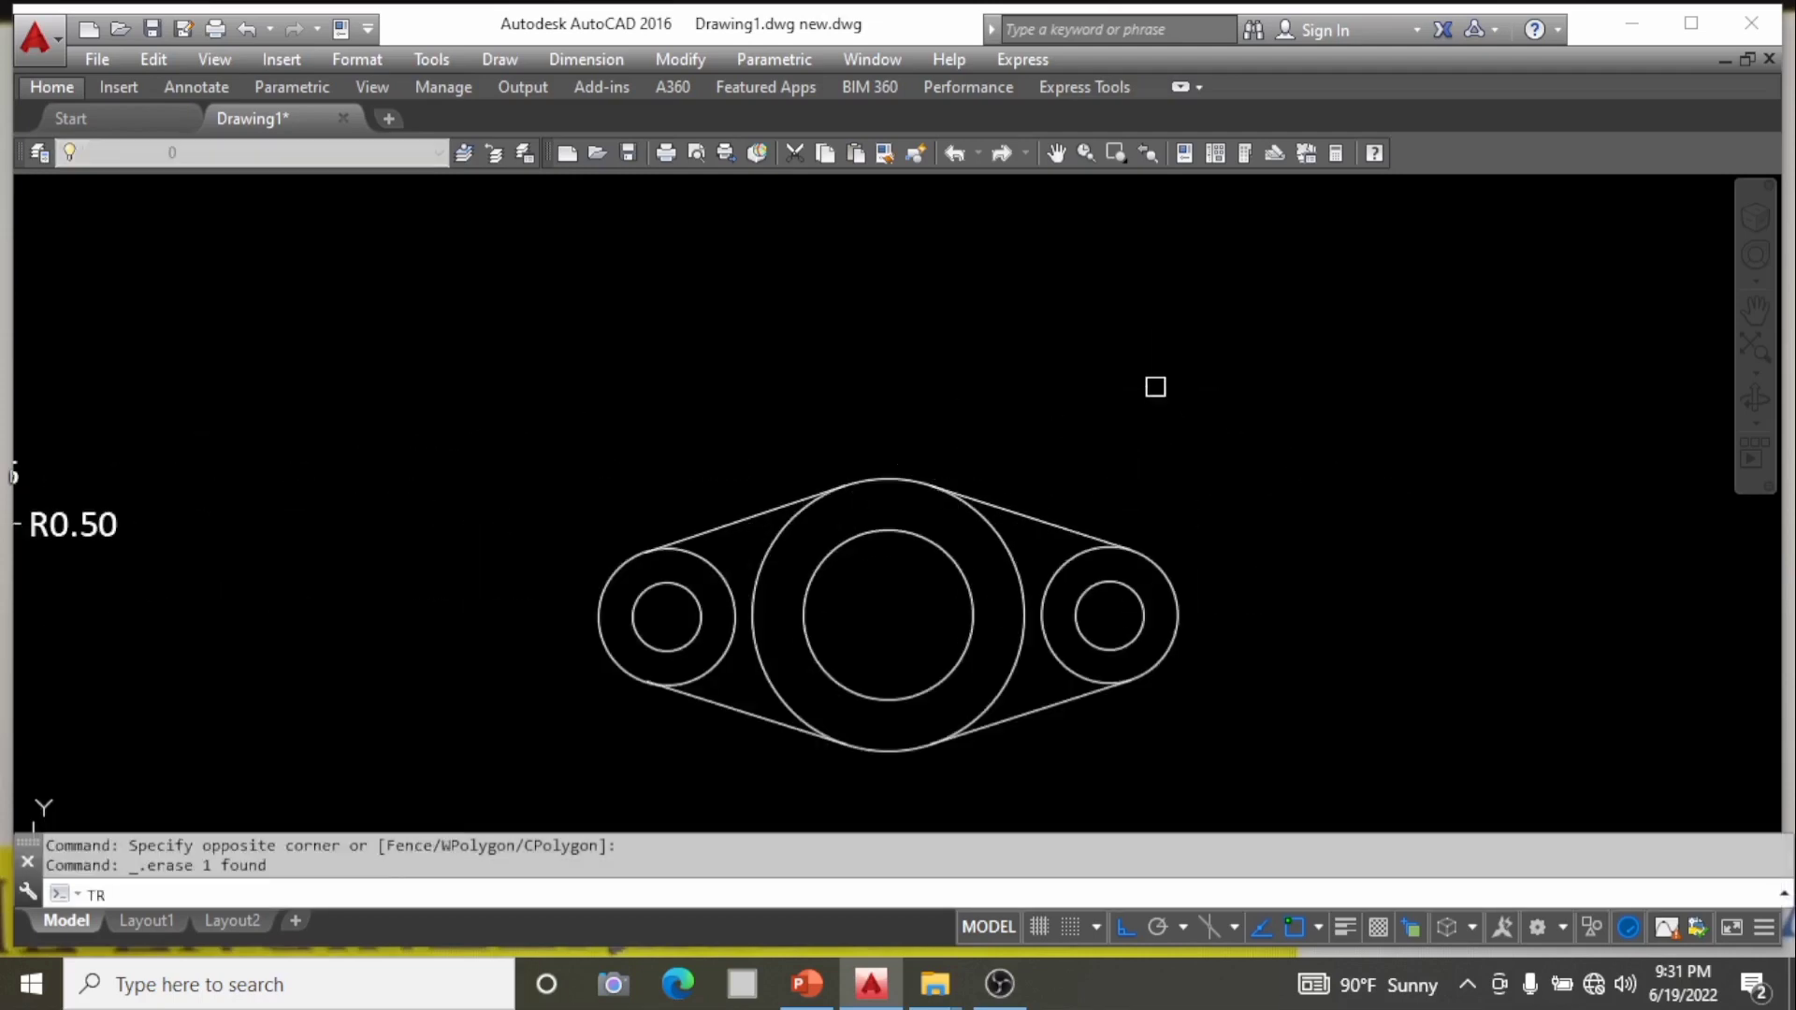
pyautogui.click(1058, 510)
pyautogui.scroll(-3, 1050, 519)
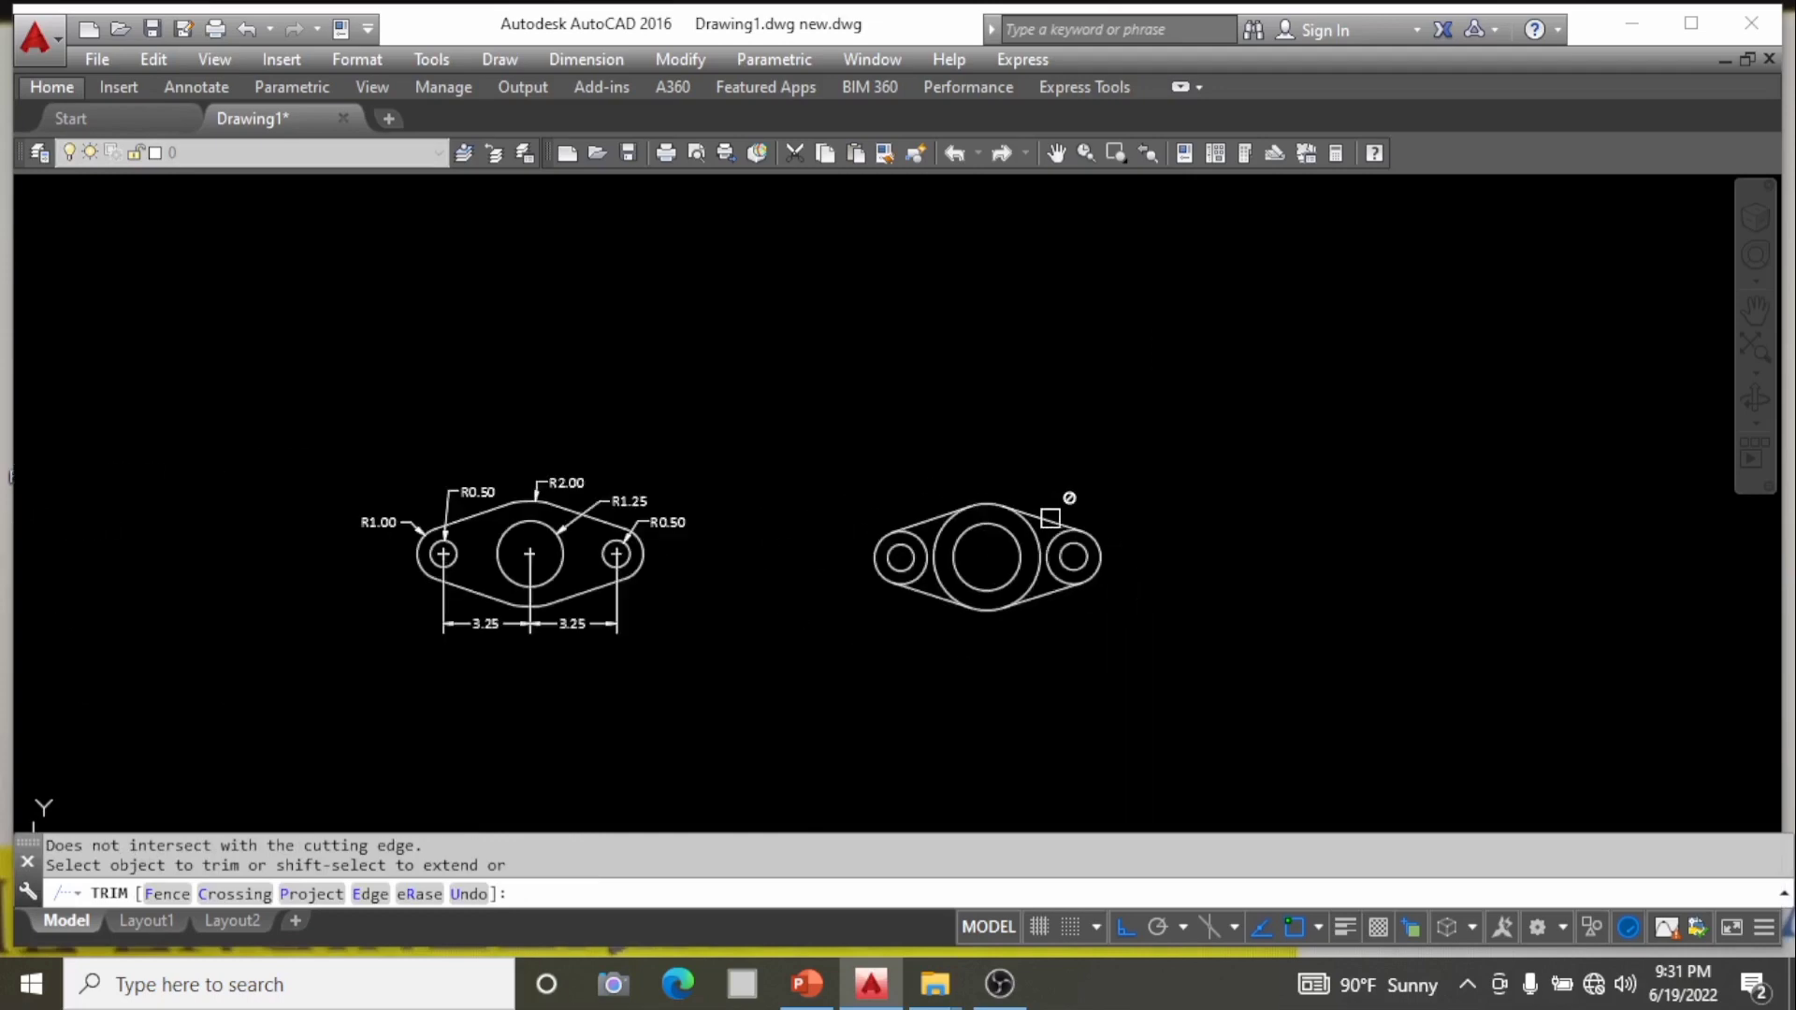
pyautogui.scroll(4, 1033, 546)
pyautogui.click(1050, 530)
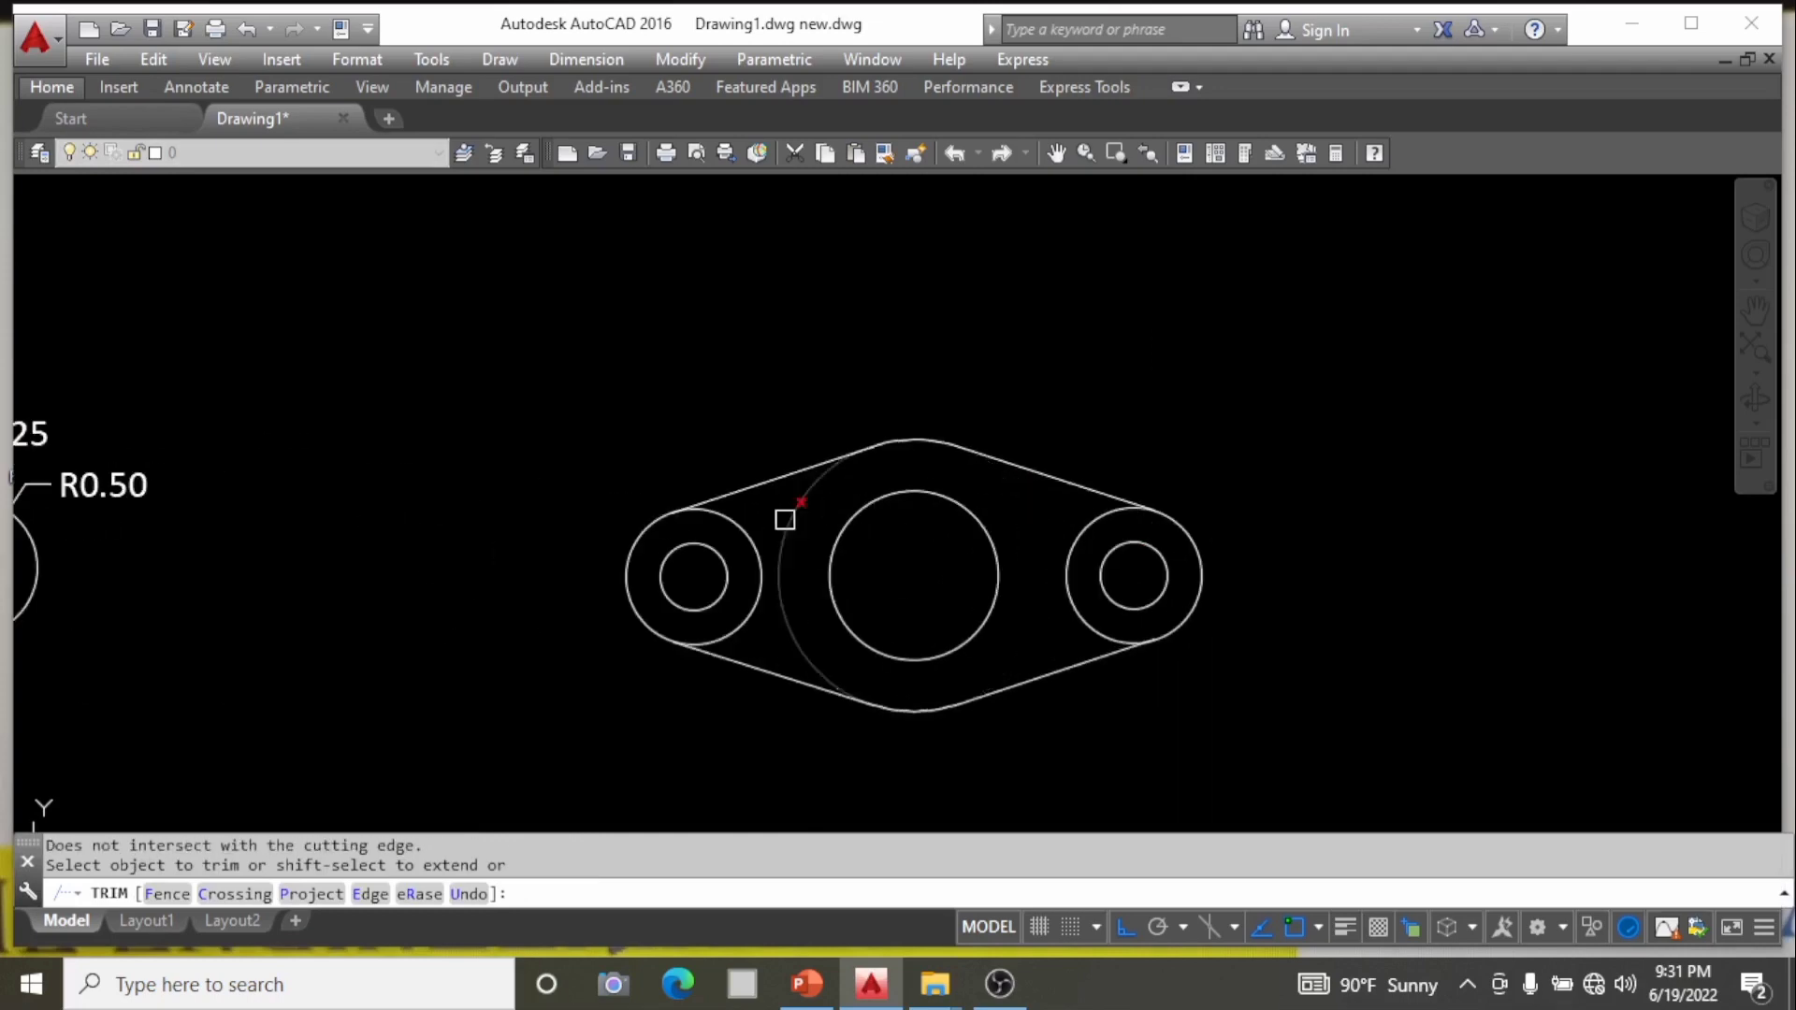
pyautogui.click(792, 522)
# Trim away the inner arcs of the left and right radius 1 circles, leaving only the outer contour.
pyautogui.click(766, 563)
pyautogui.click(1045, 538)
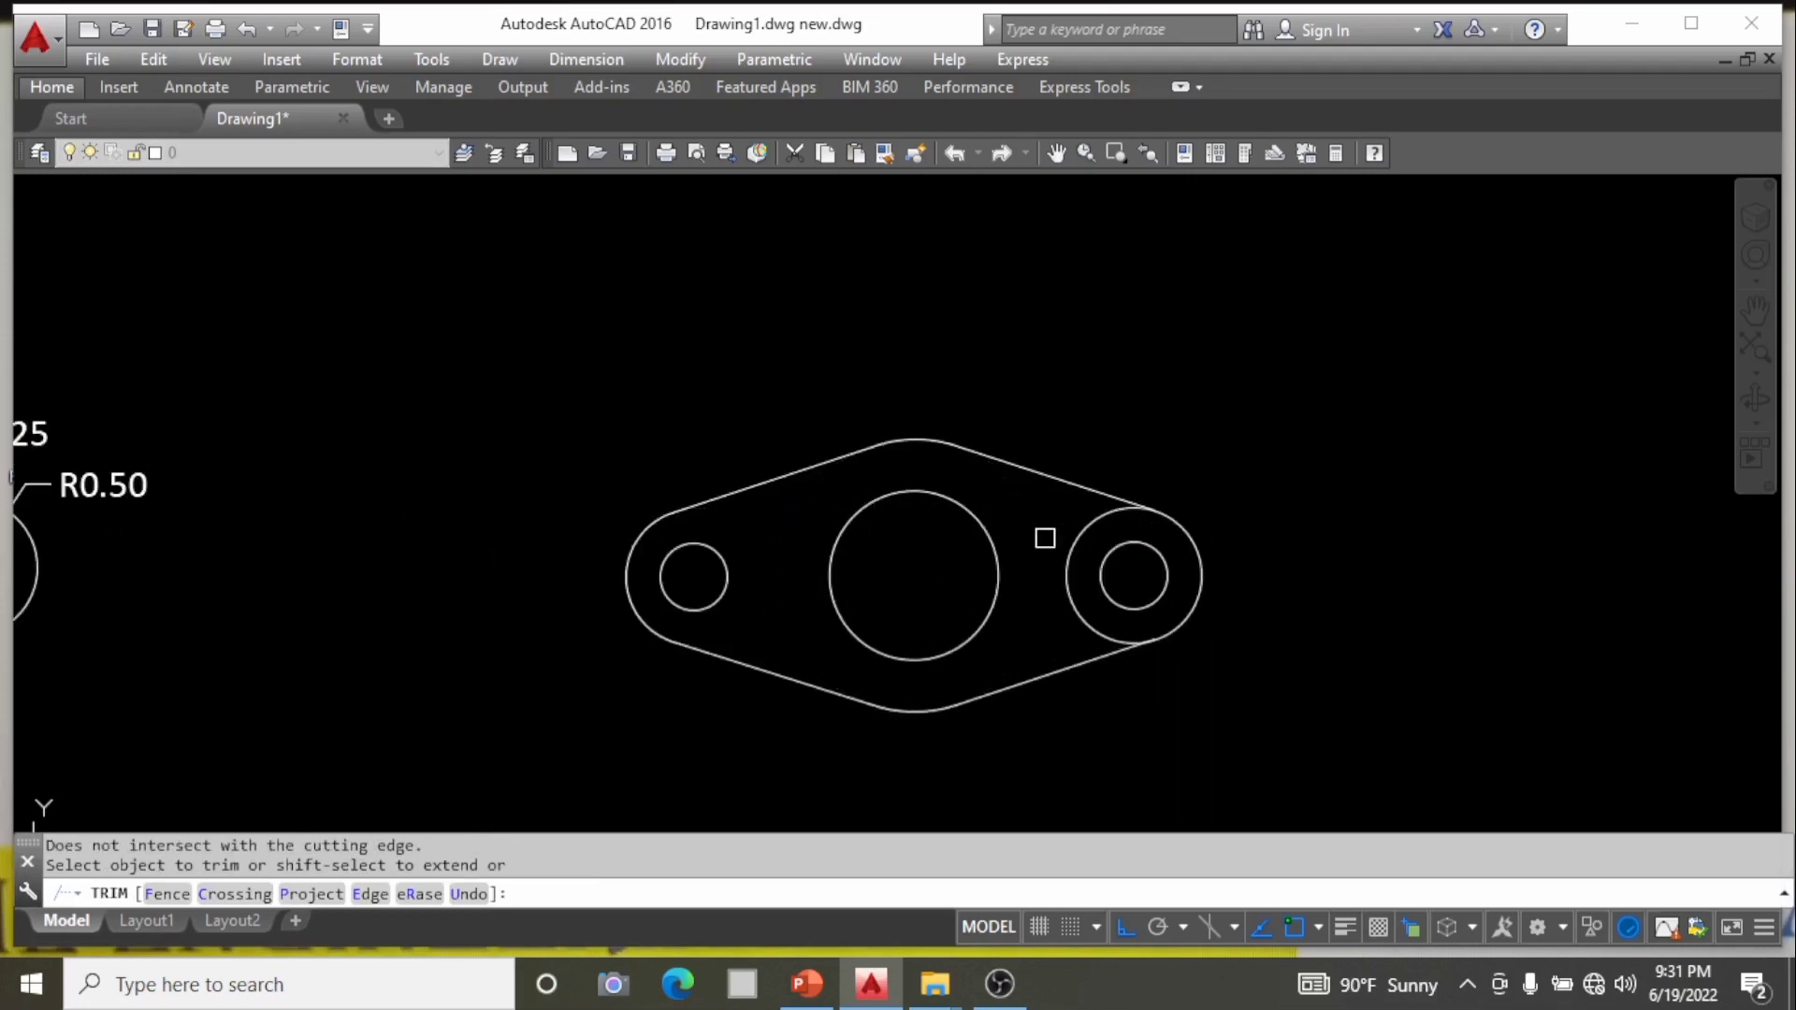
pyautogui.click(1083, 554)
pyautogui.click(1186, 549)
pyautogui.press('Return')
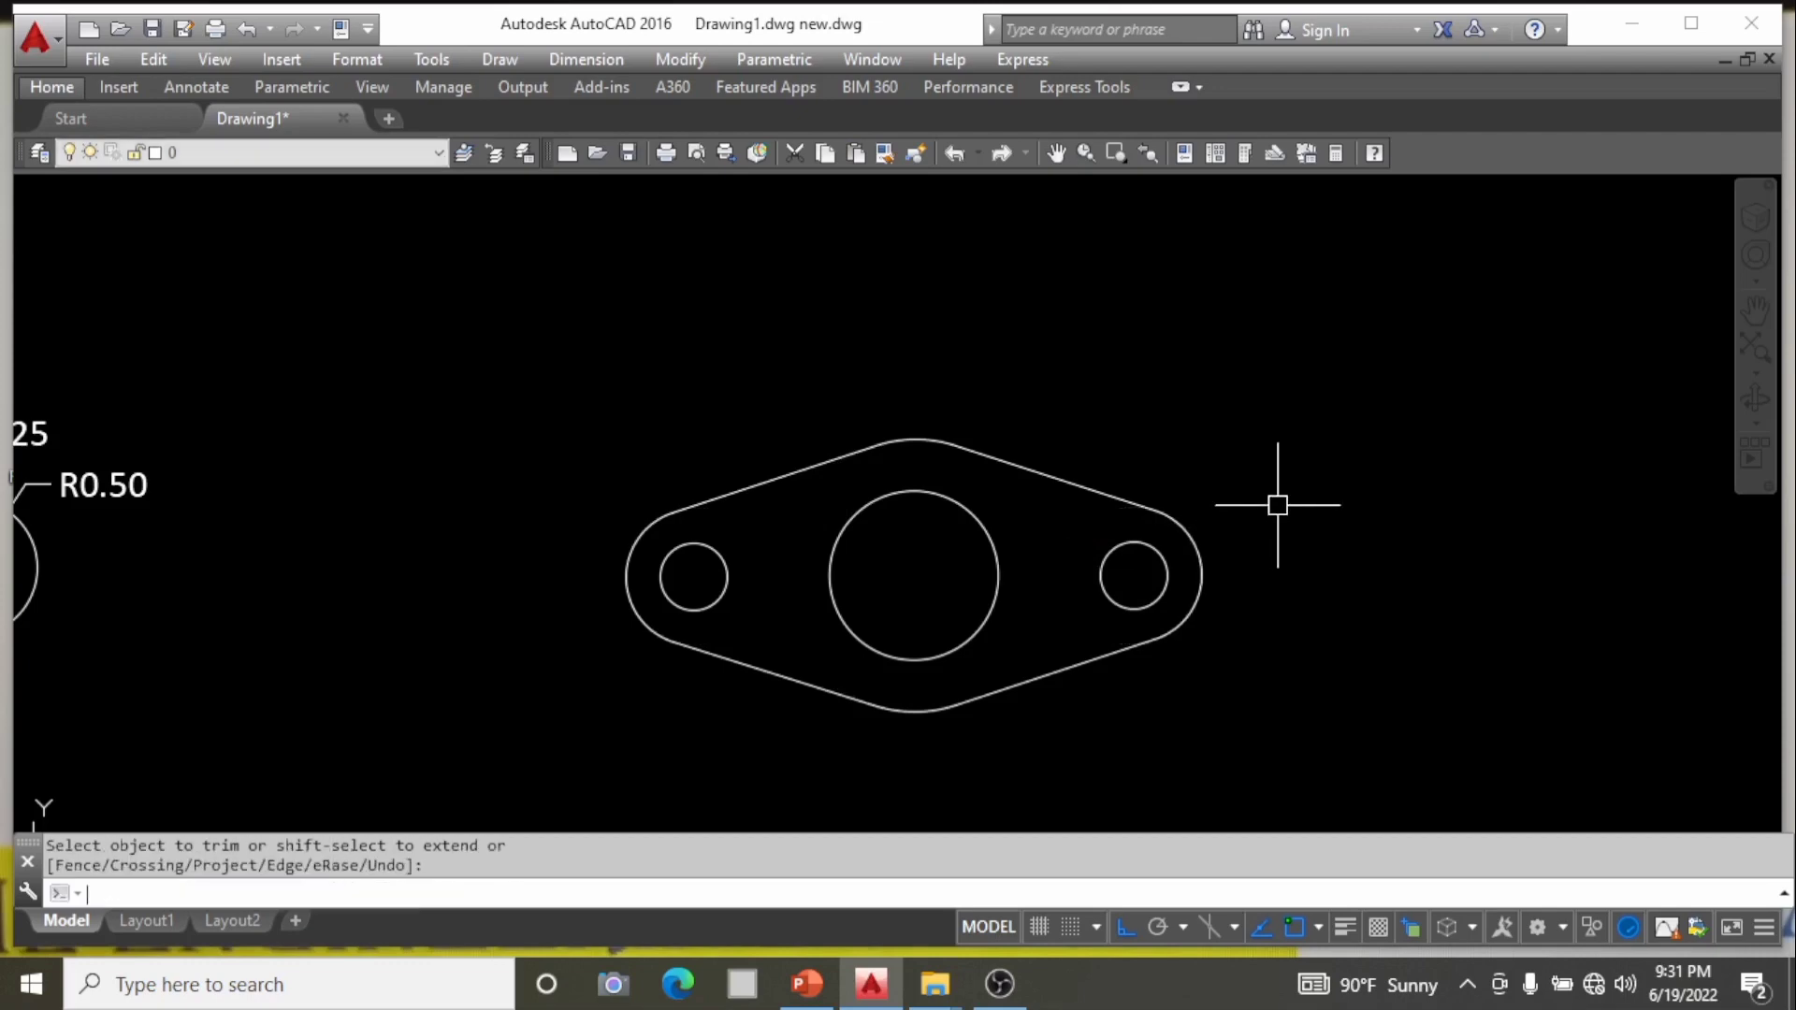
pyautogui.press('Escape')
# Add a linear dimension between the centres of the left hole and the central circle, placed below the redrawn plate.
pyautogui.scroll(-2, 1273, 491)
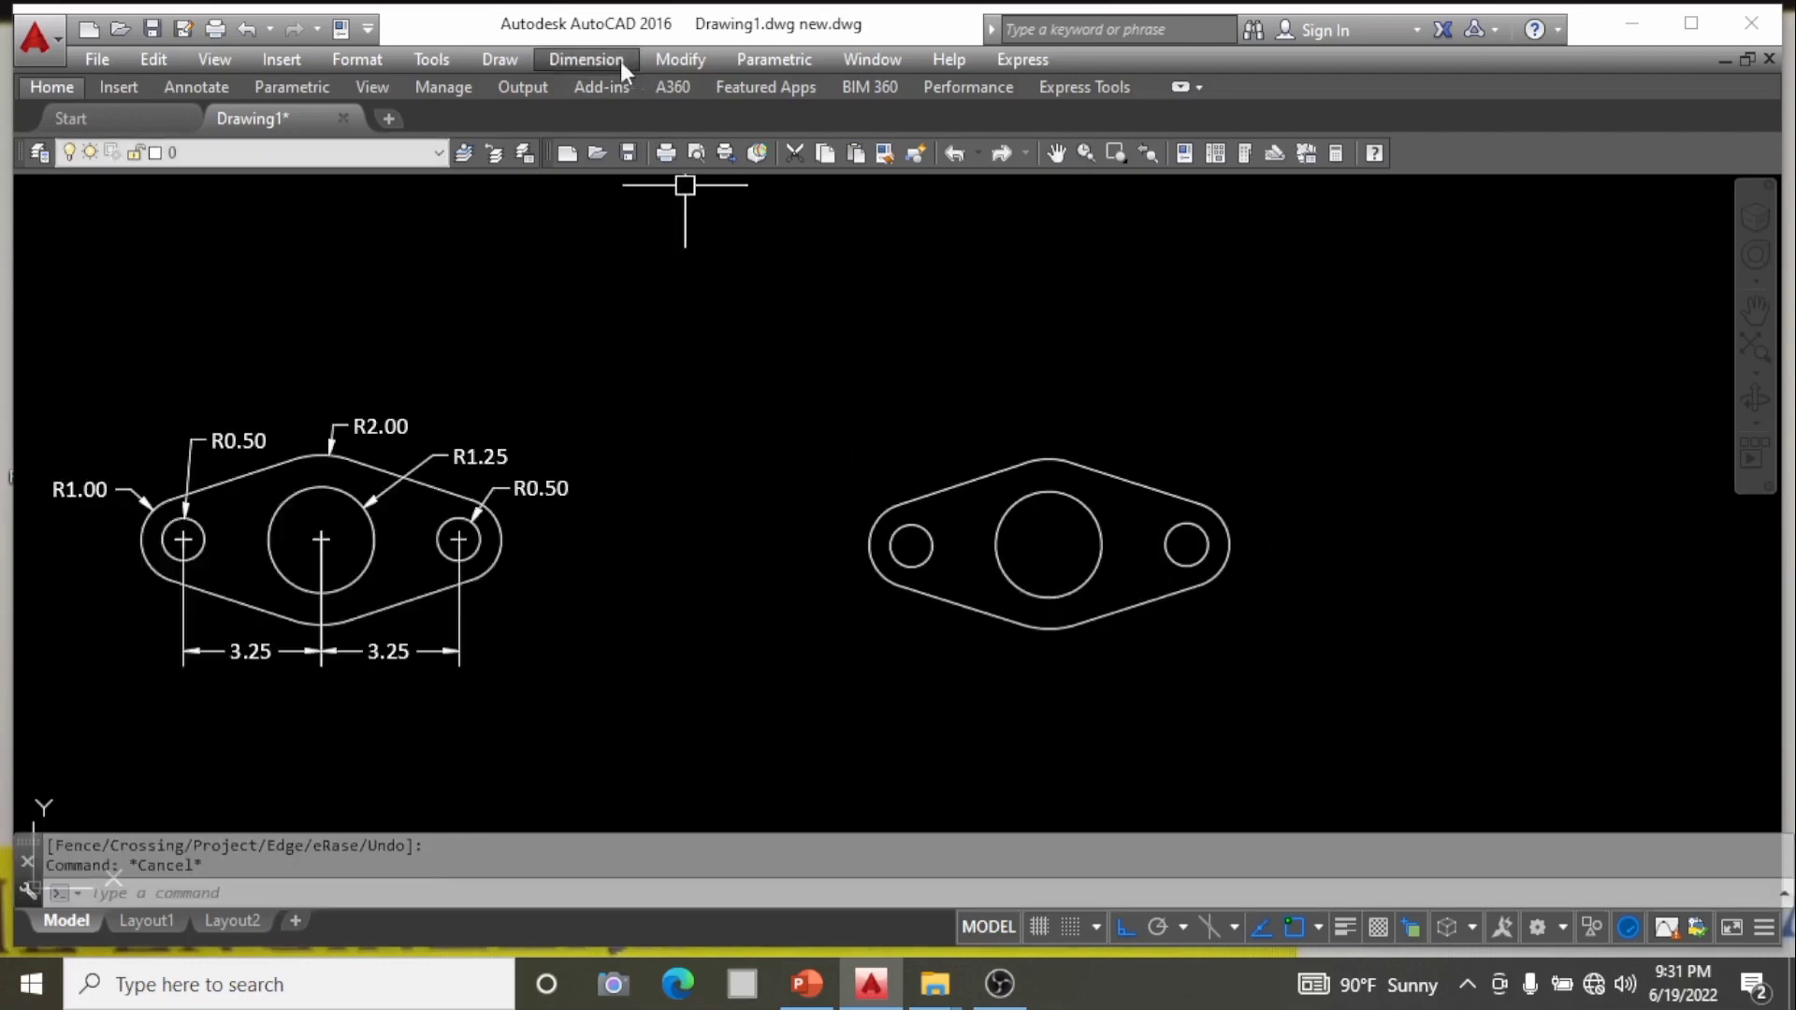
pyautogui.click(586, 57)
pyautogui.click(599, 128)
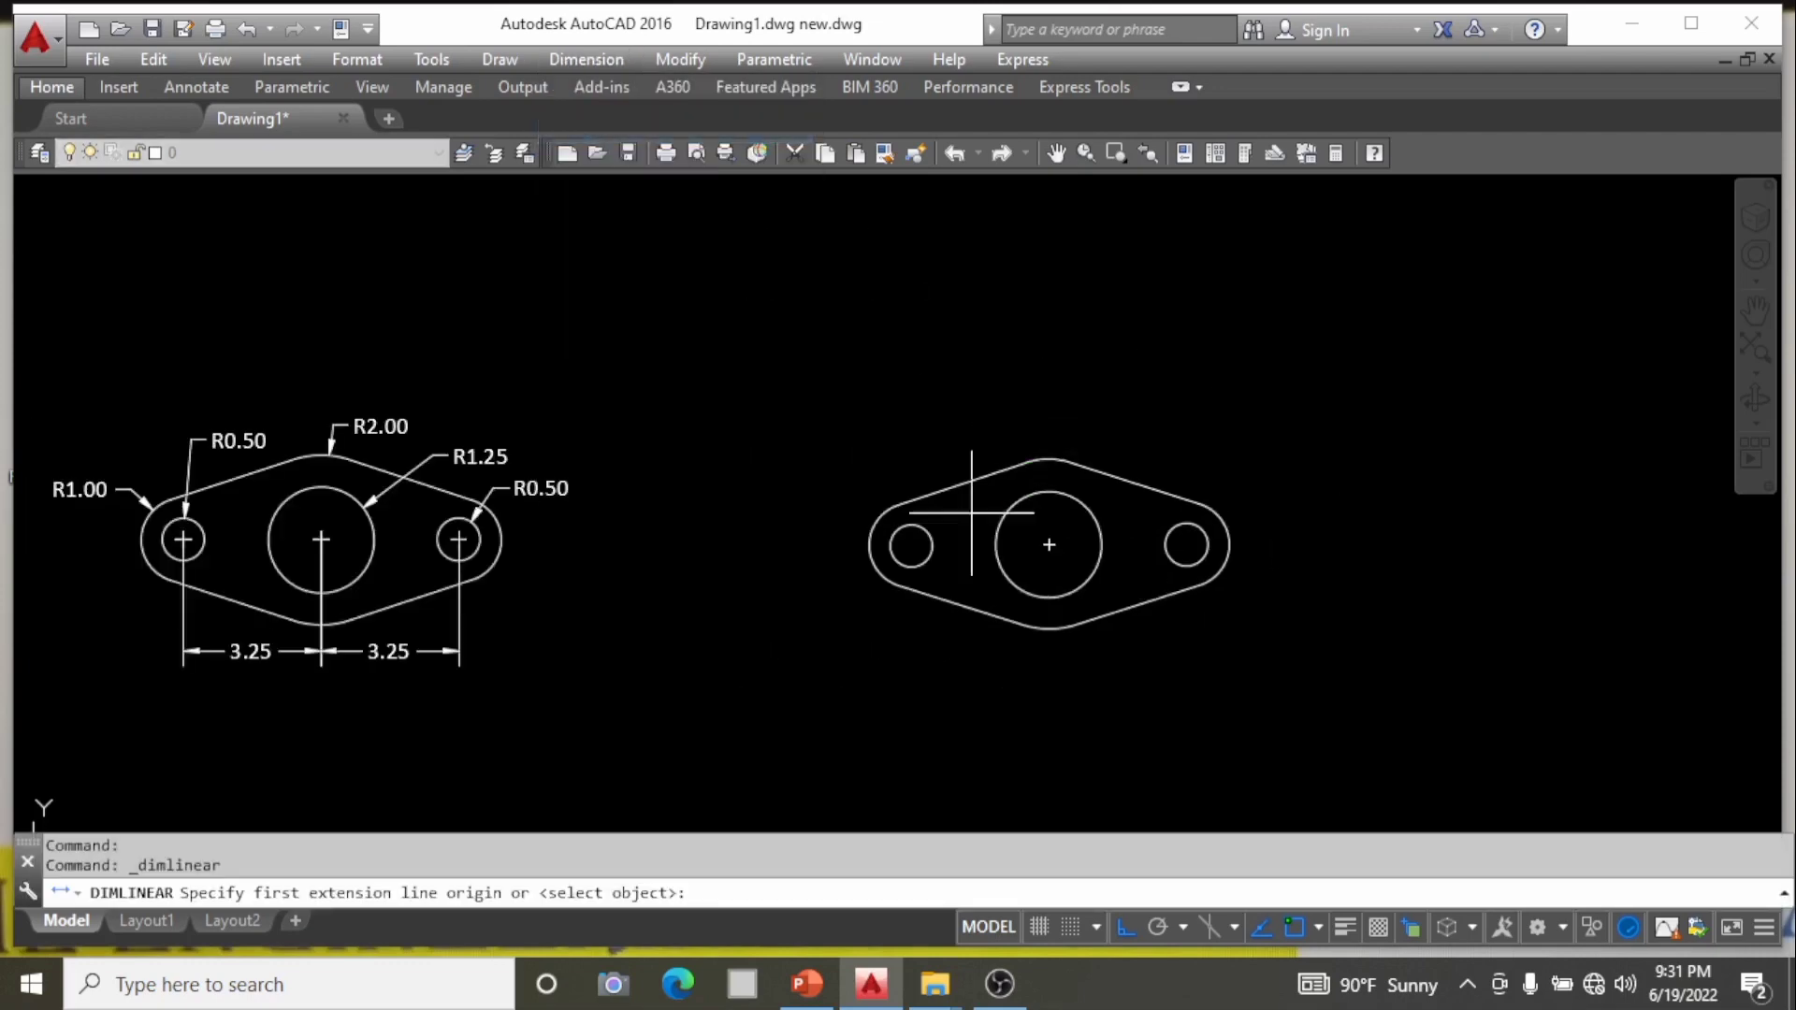
pyautogui.scroll(5, 963, 547)
pyautogui.click(622, 568)
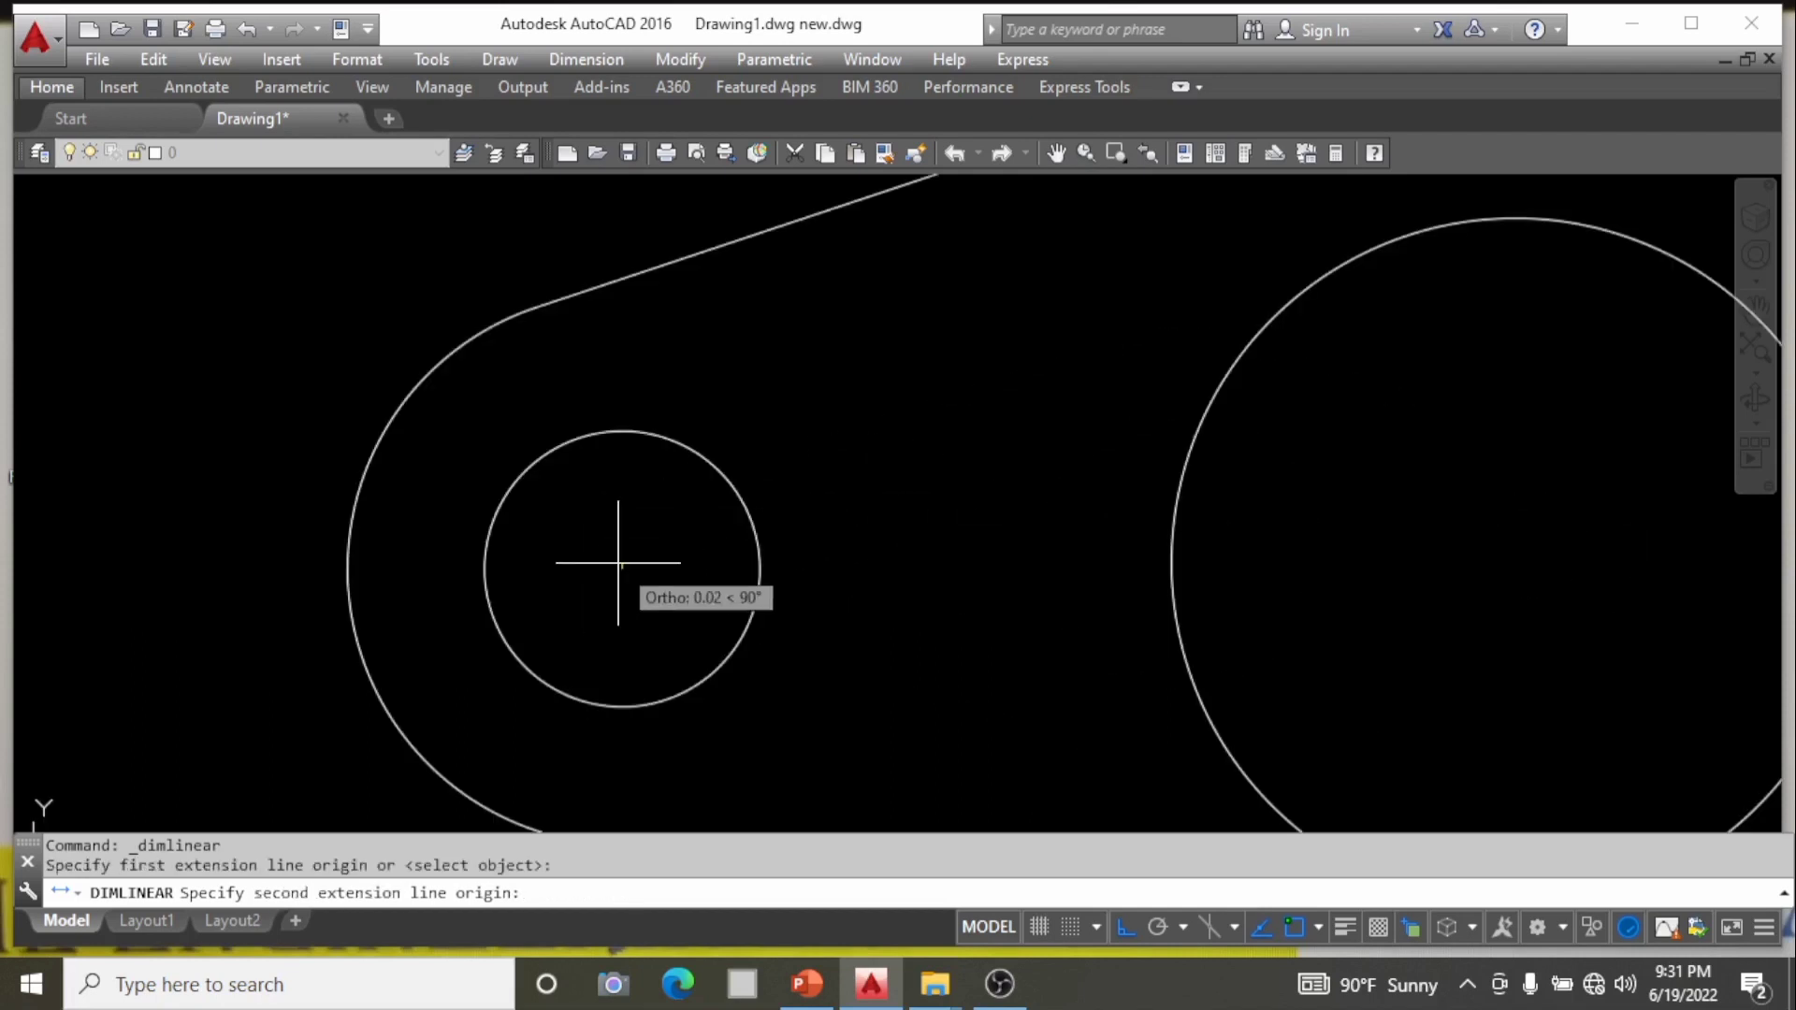
pyautogui.scroll(-2, 622, 561)
pyautogui.click(972, 560)
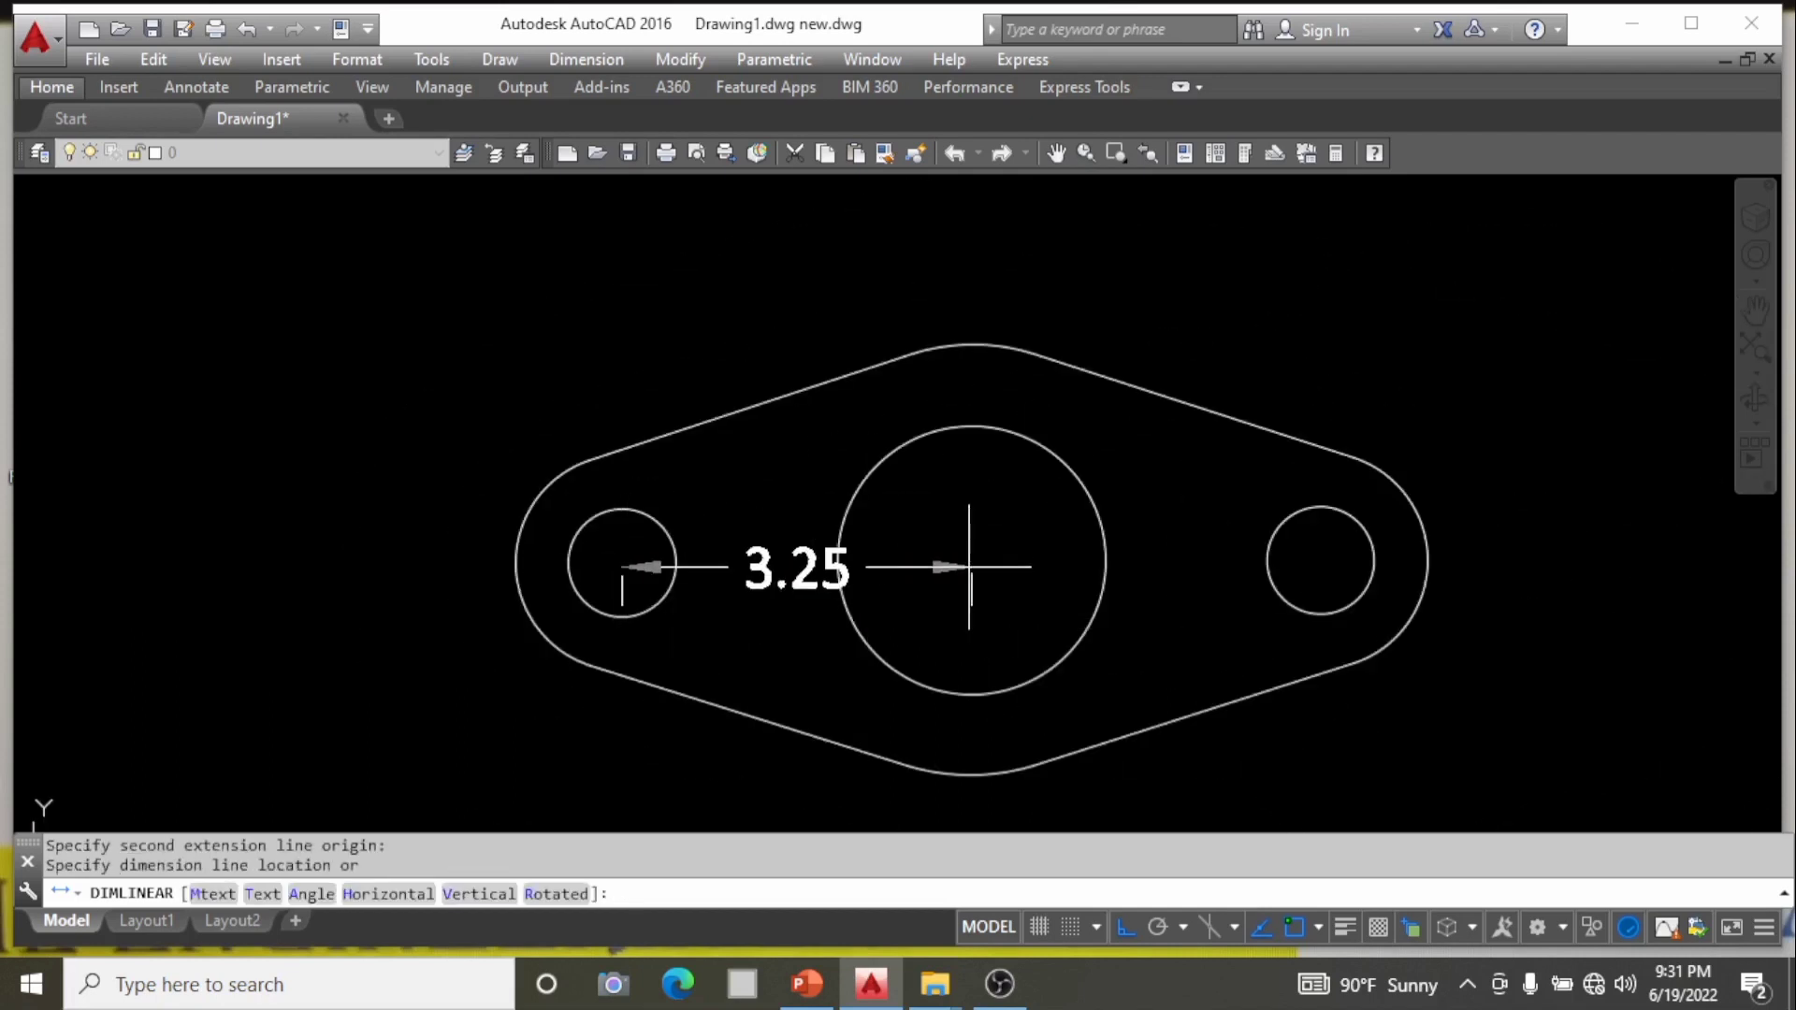
pyautogui.scroll(-5, 971, 561)
pyautogui.click(968, 655)
# Add a linear dimension from the central circle's centre to the right hole's centre, aligned with the existing dimension line below the plate.
pyautogui.press('Return')
pyautogui.scroll(5, 973, 636)
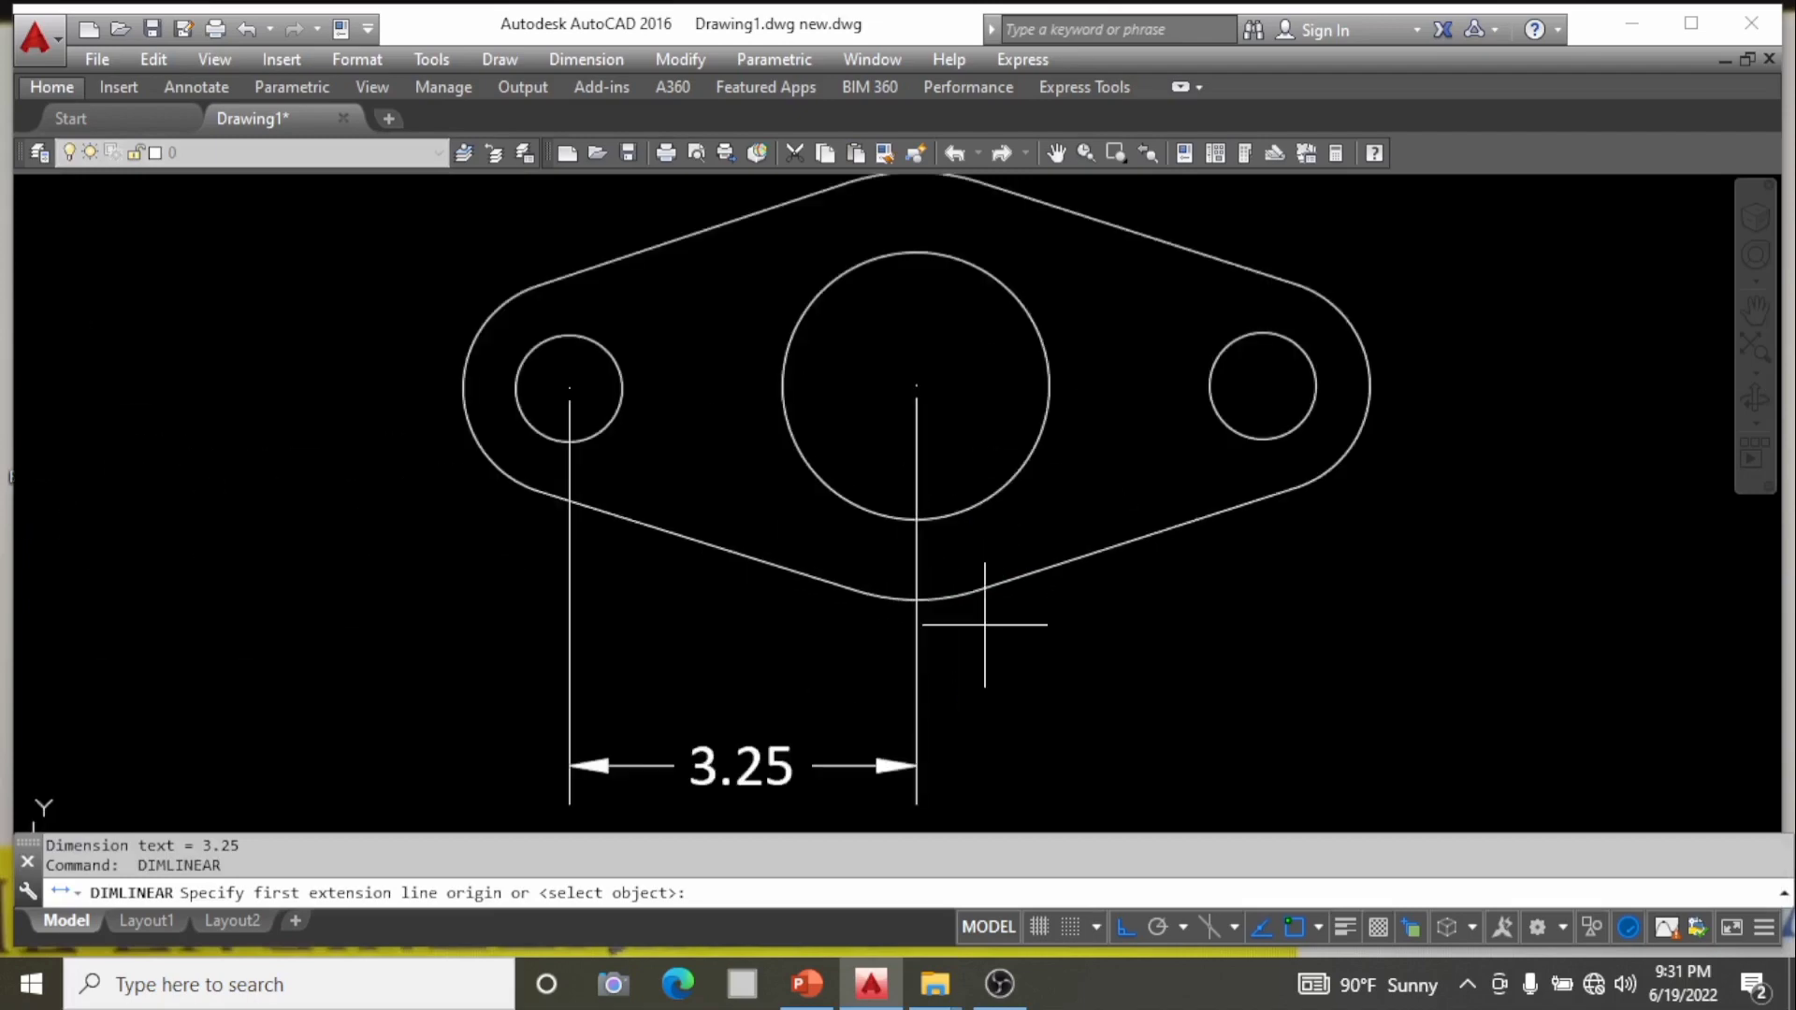
pyautogui.press('Return')
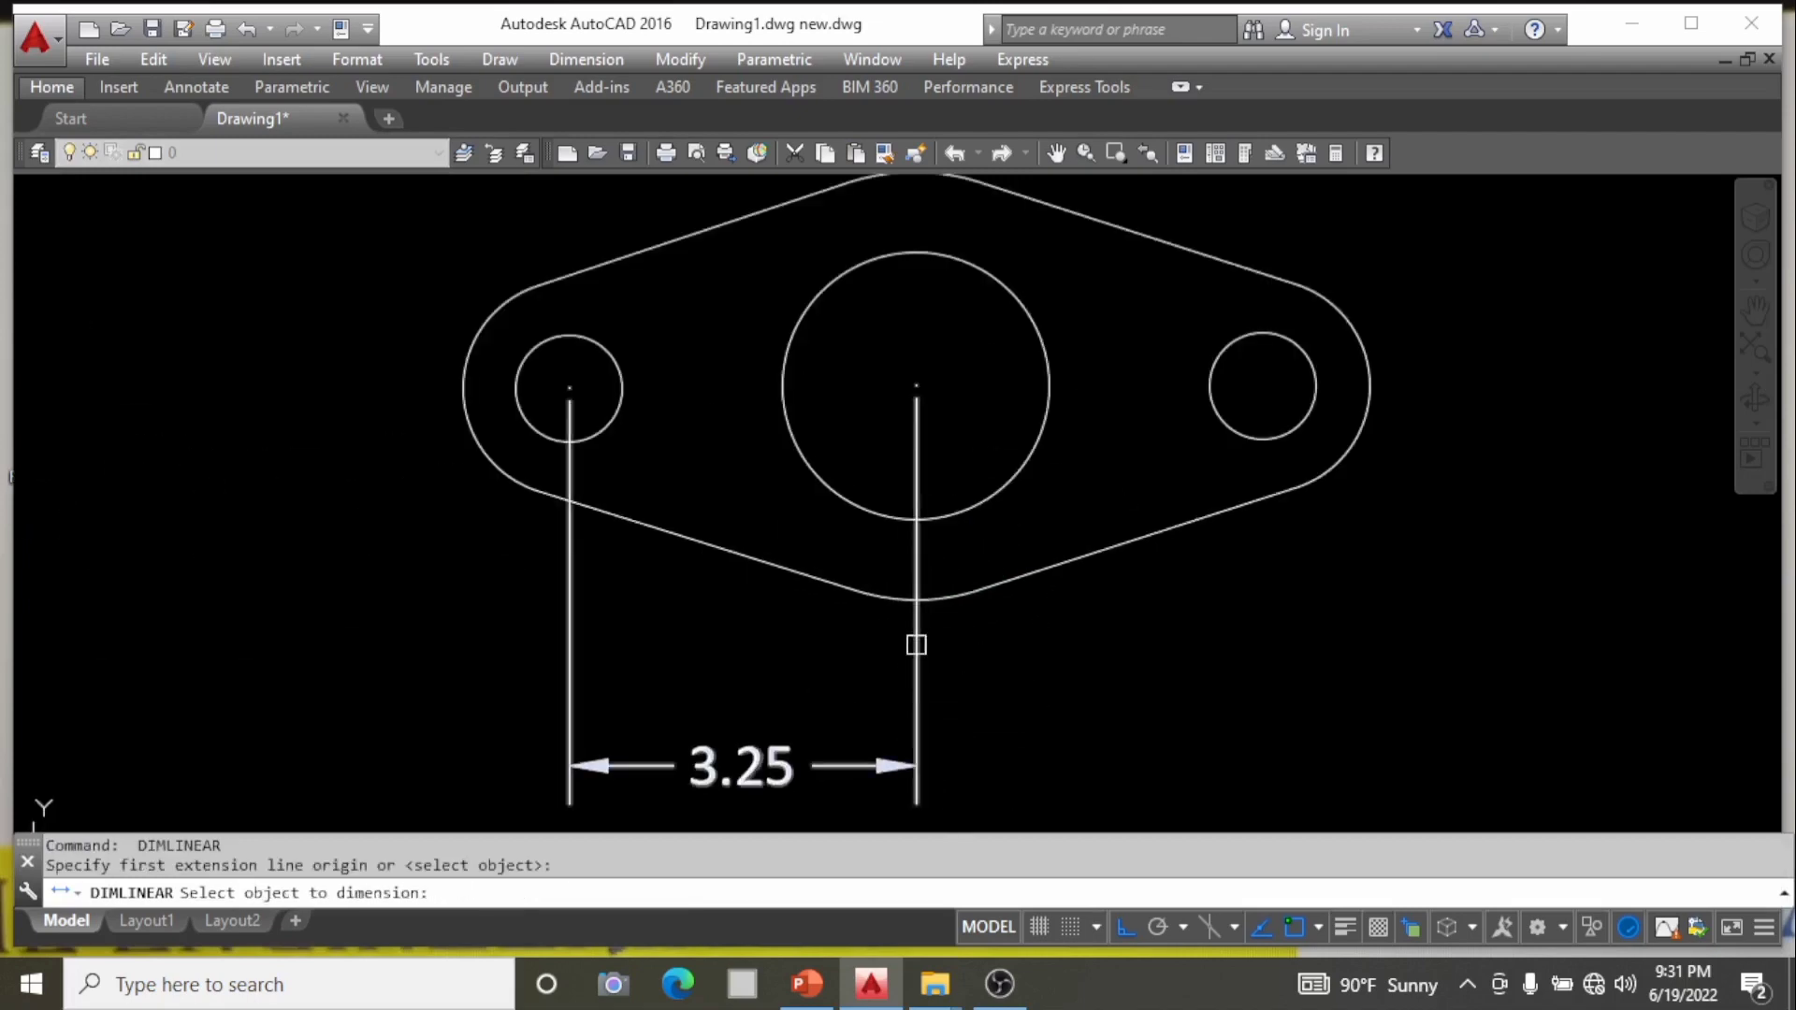
pyautogui.press('Escape')
pyautogui.press('Return')
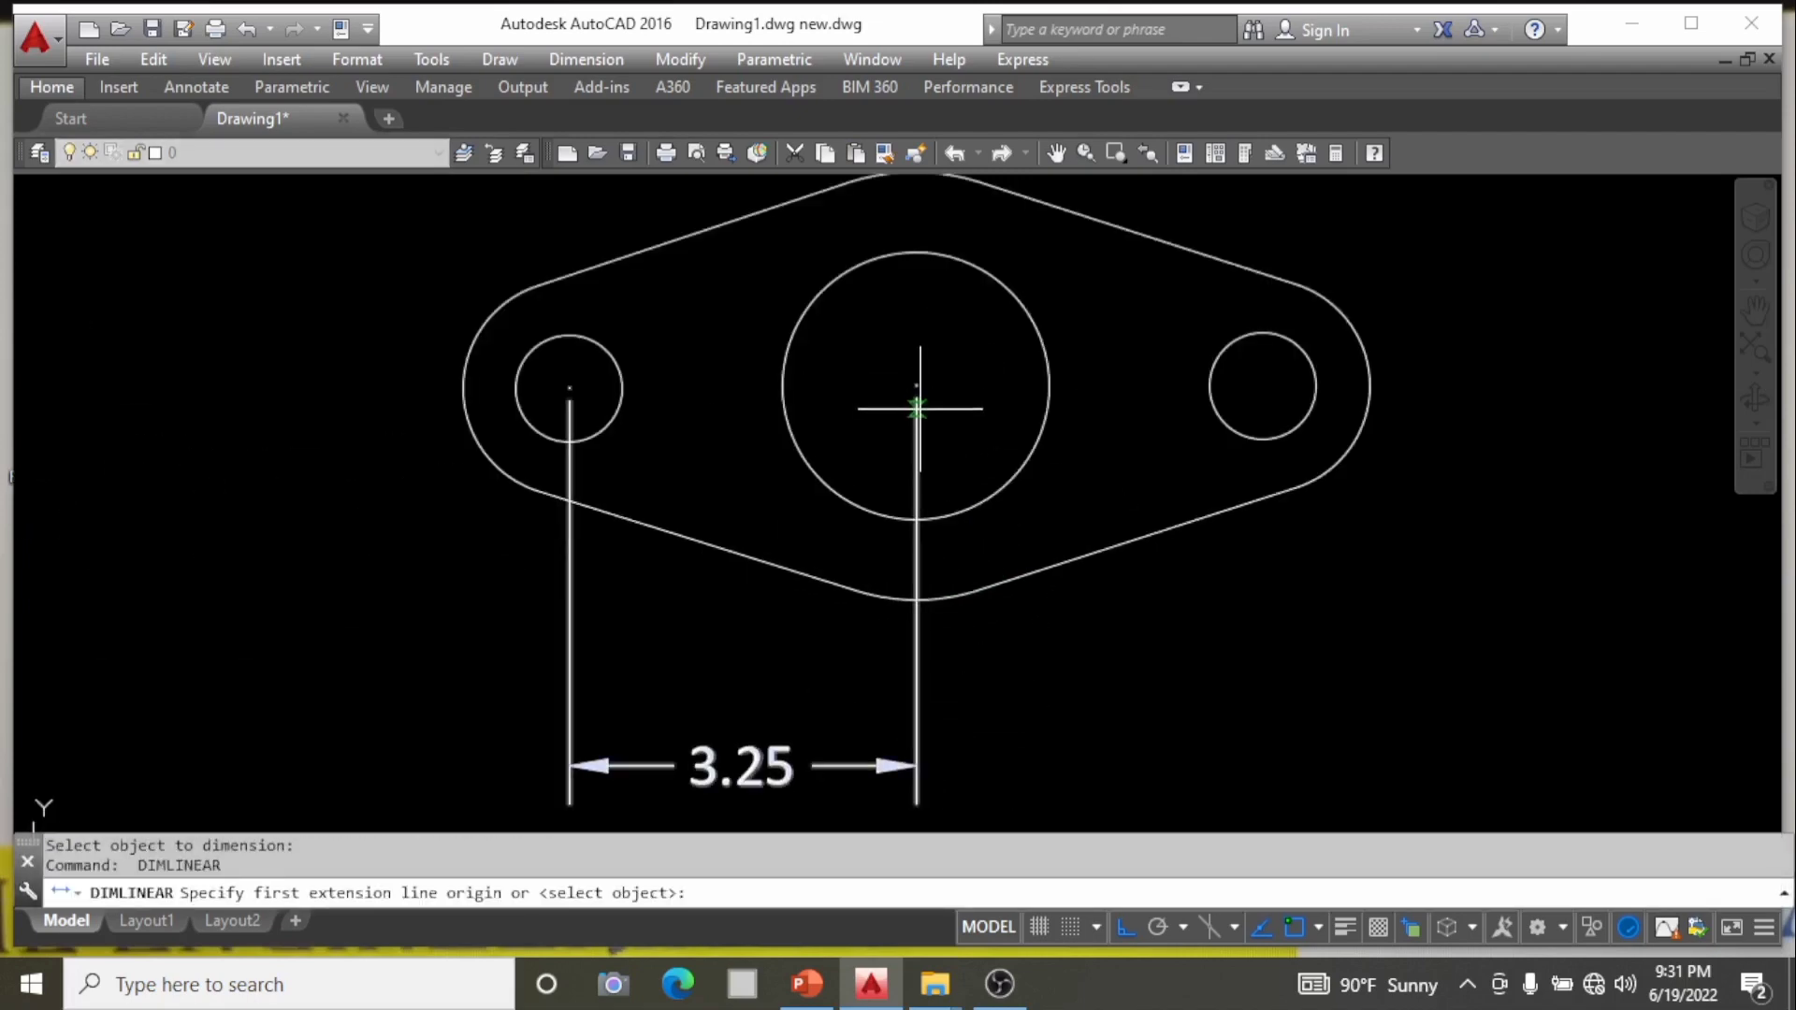
pyautogui.click(915, 384)
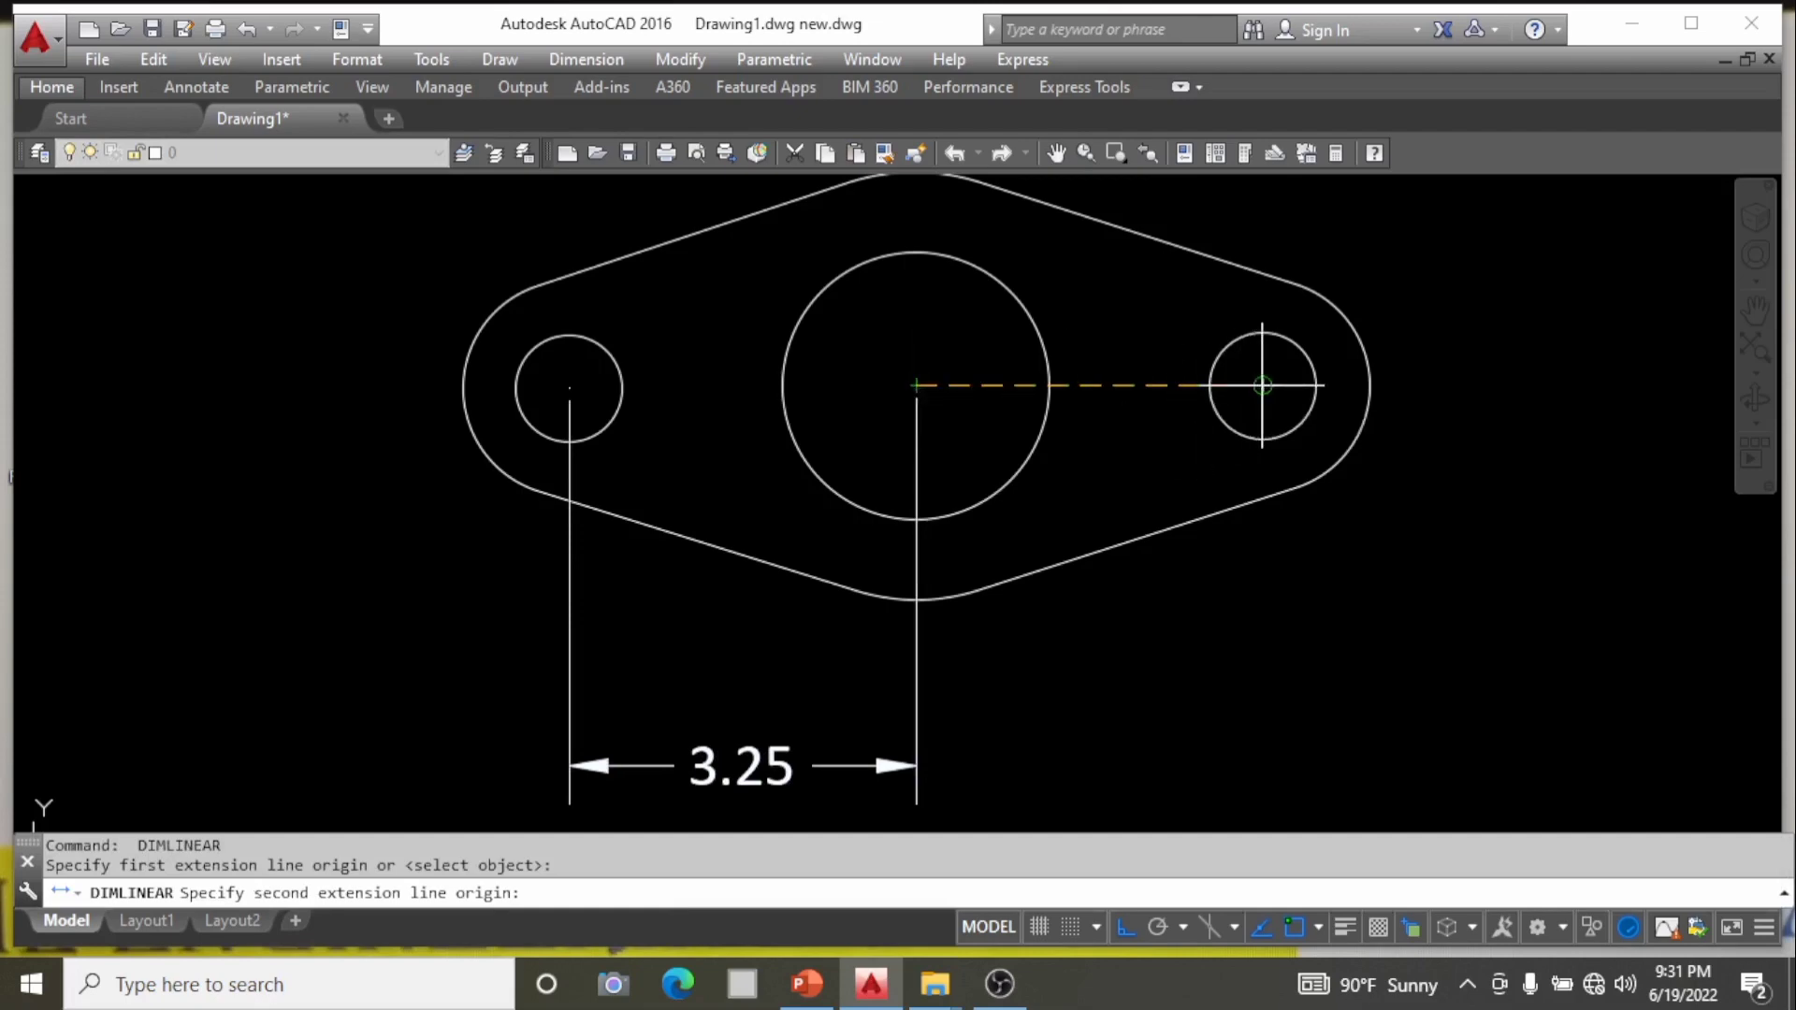
pyautogui.click(1263, 386)
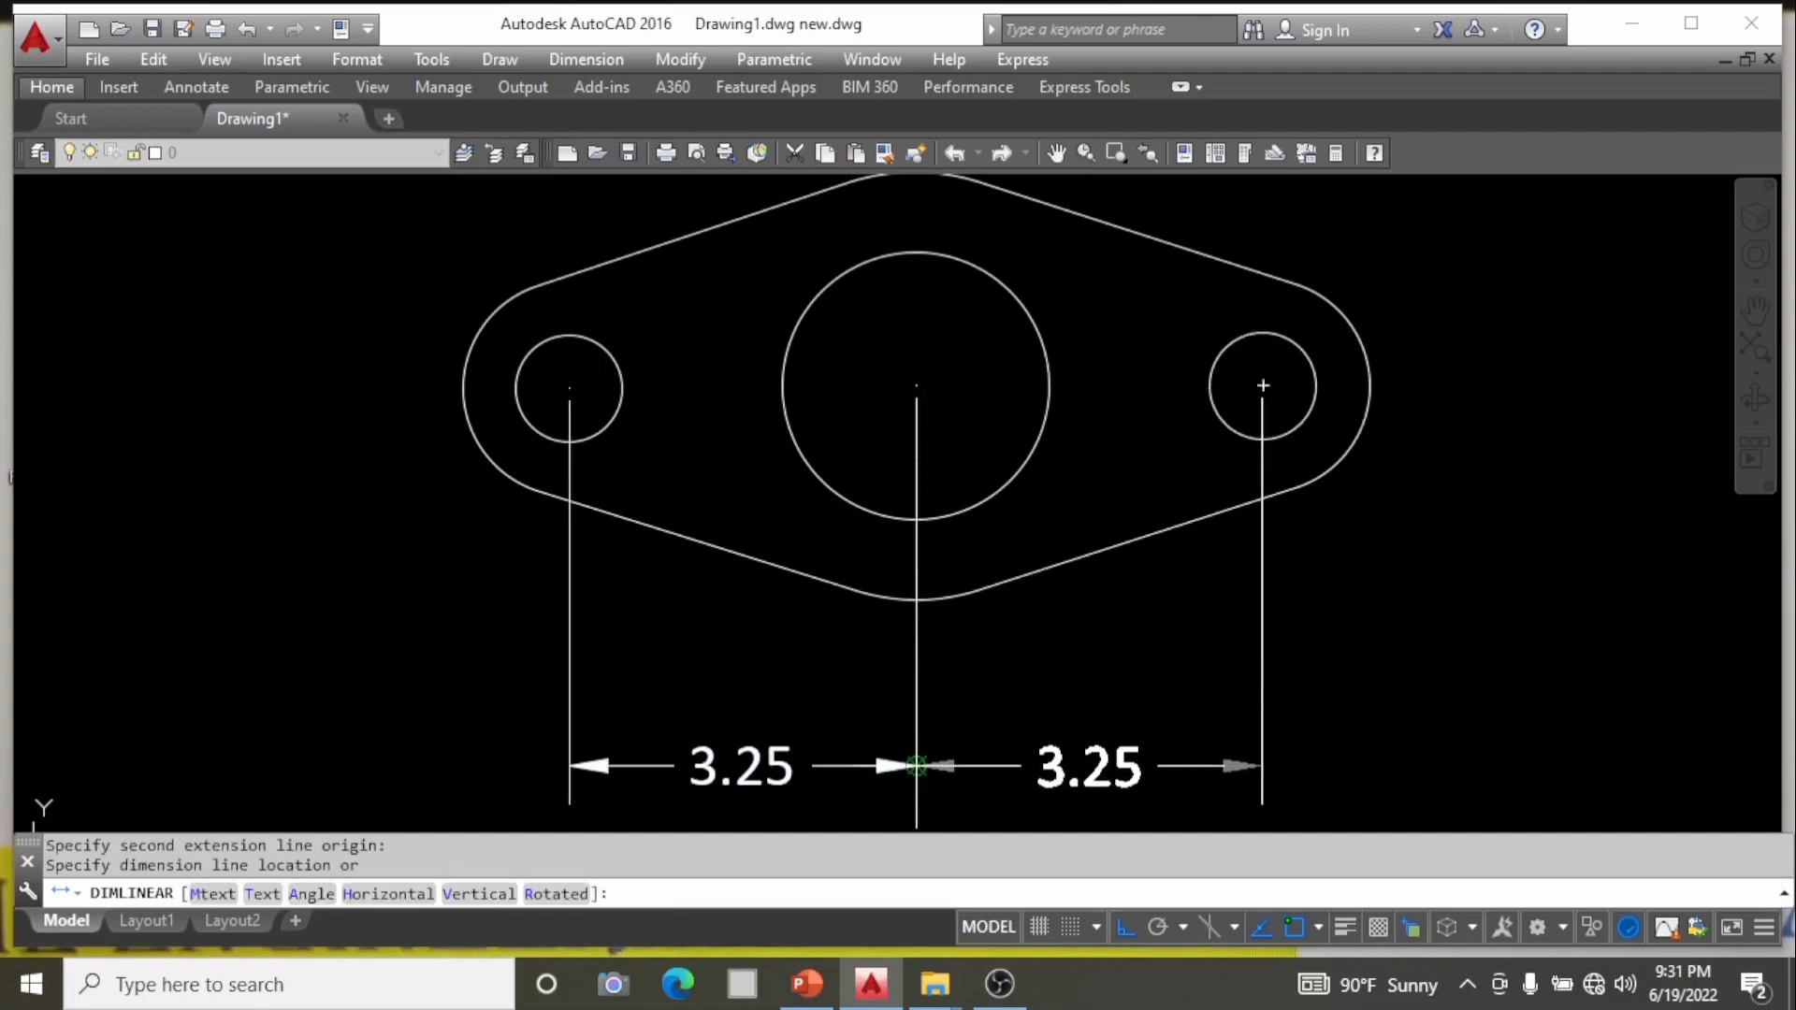
pyautogui.click(916, 765)
pyautogui.press('Return')
# Add radius dimensions to the plate's right end arc and the right hole, placing both texts above and to the right.
pyautogui.scroll(-4, 935, 748)
pyautogui.scroll(4, 1054, 495)
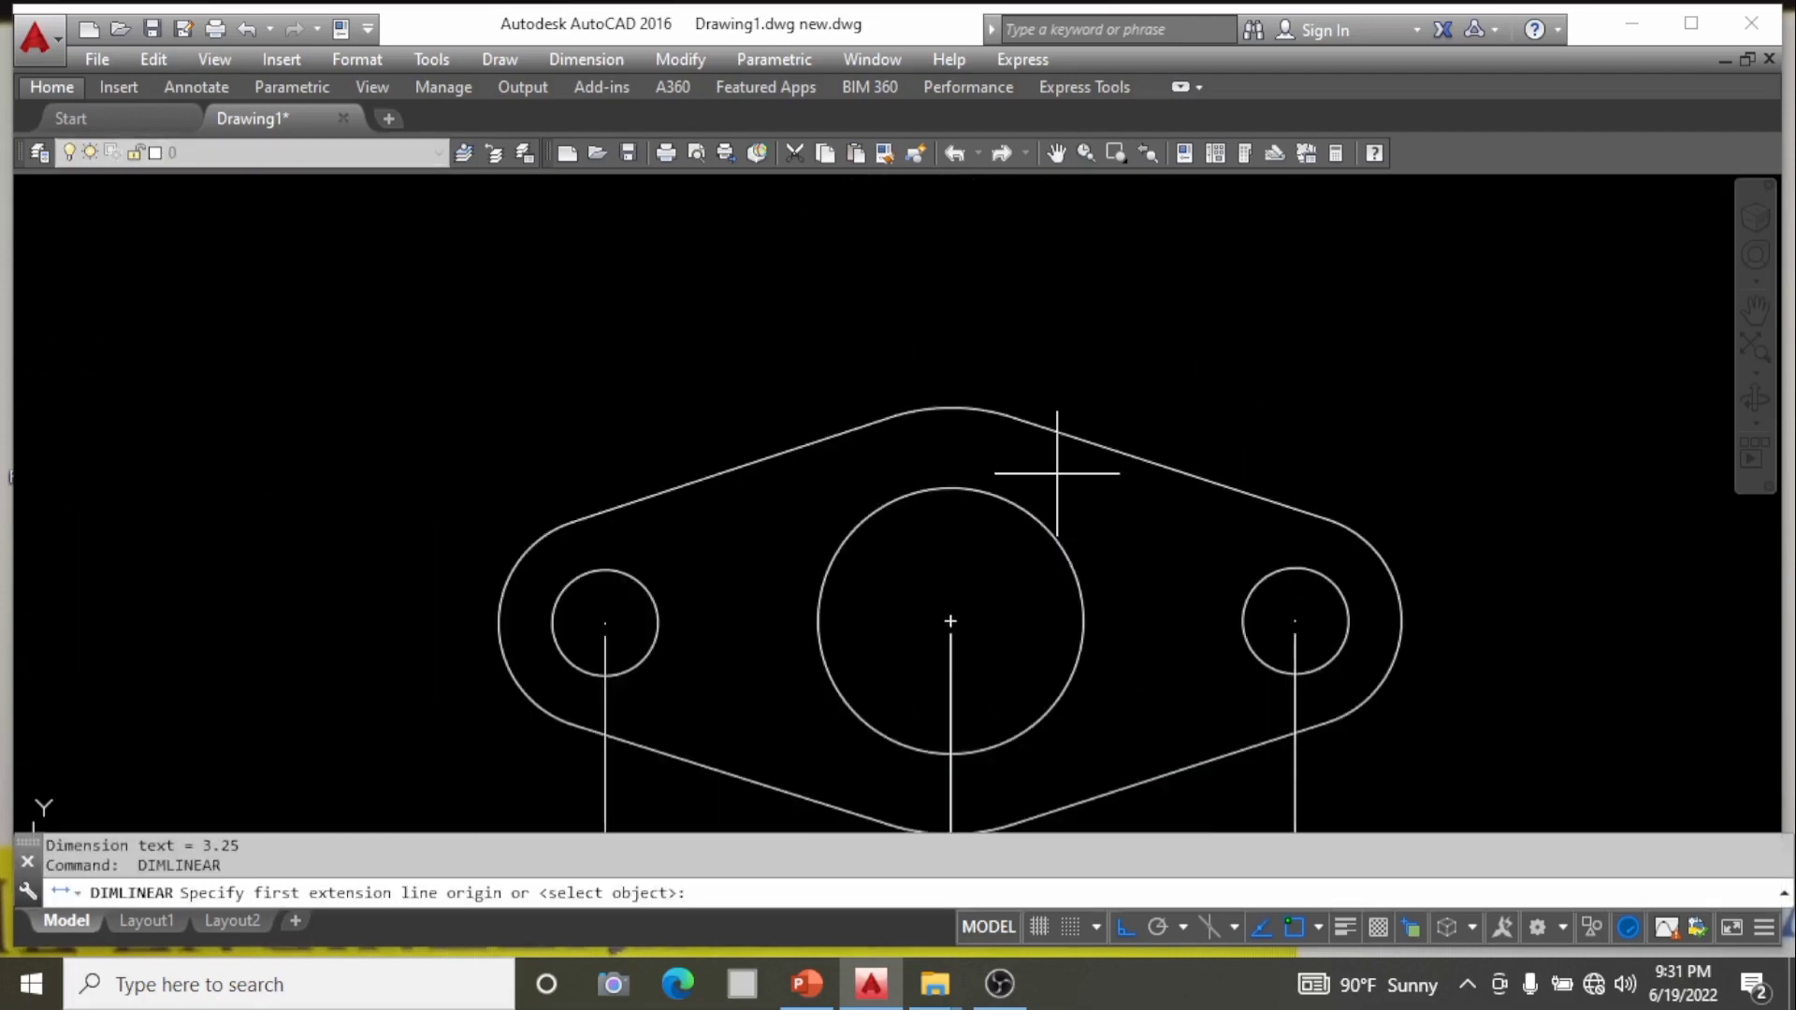
pyautogui.click(602, 58)
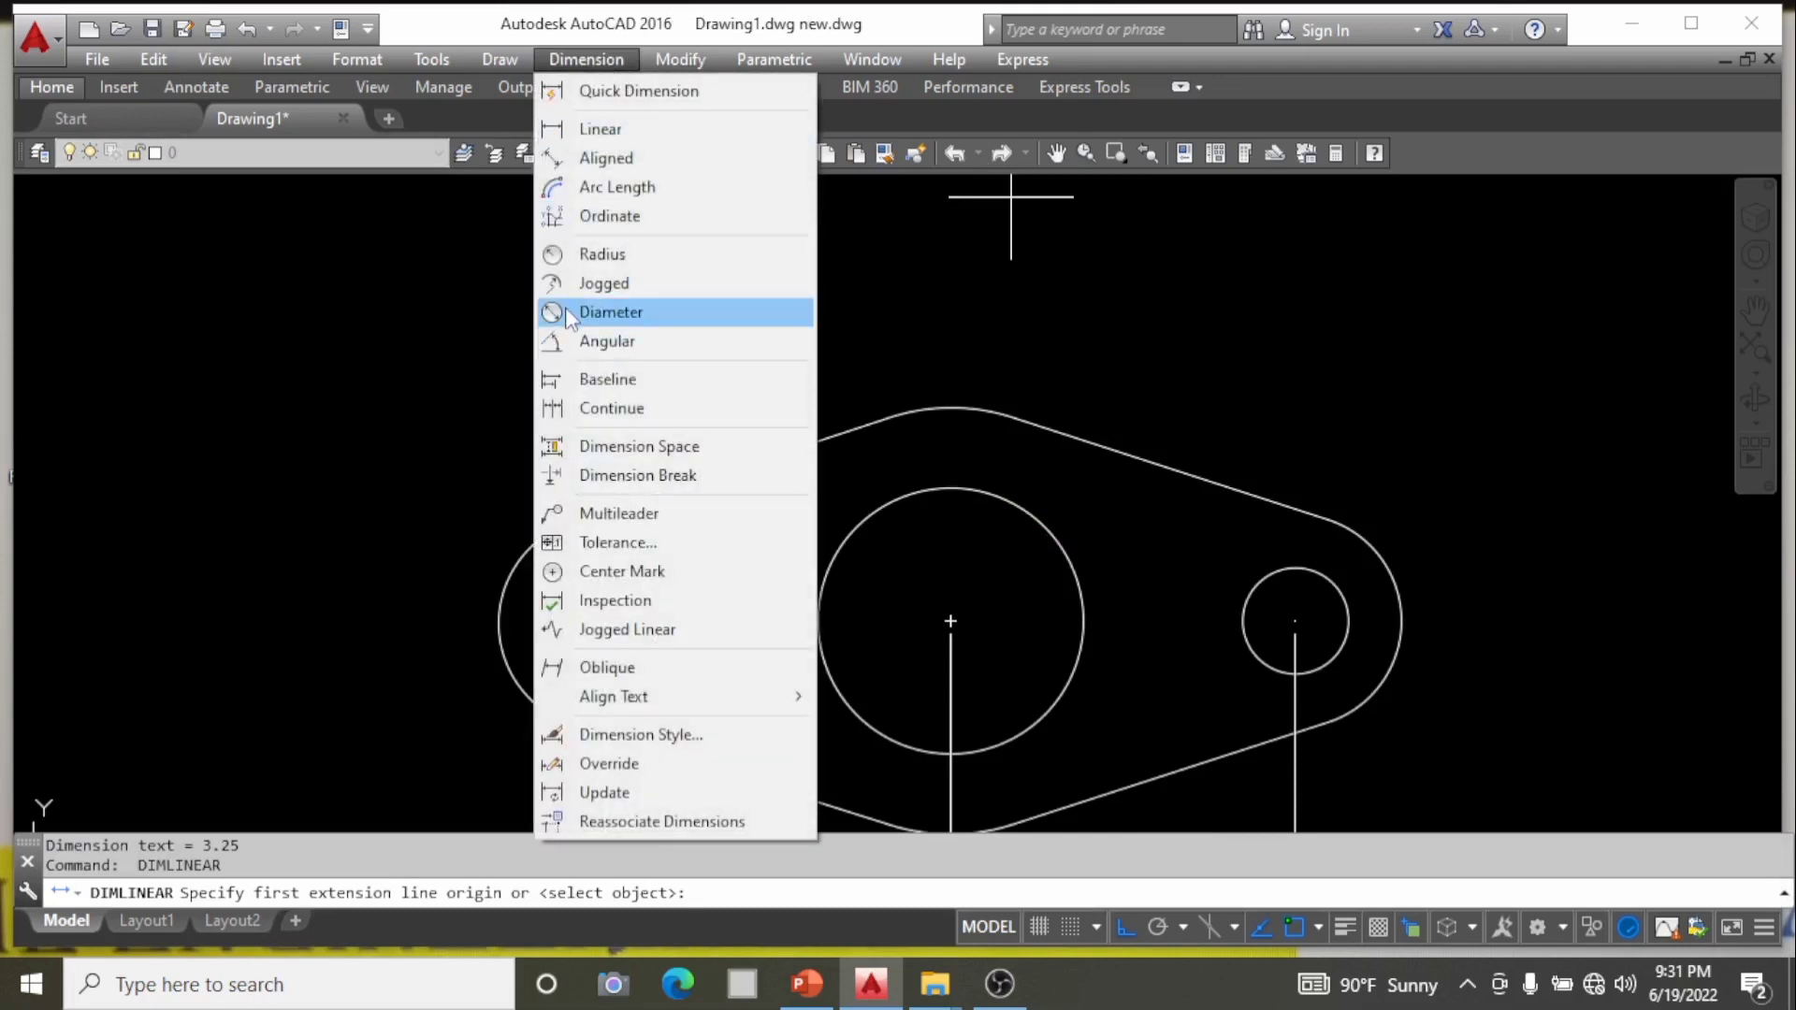
pyautogui.click(599, 257)
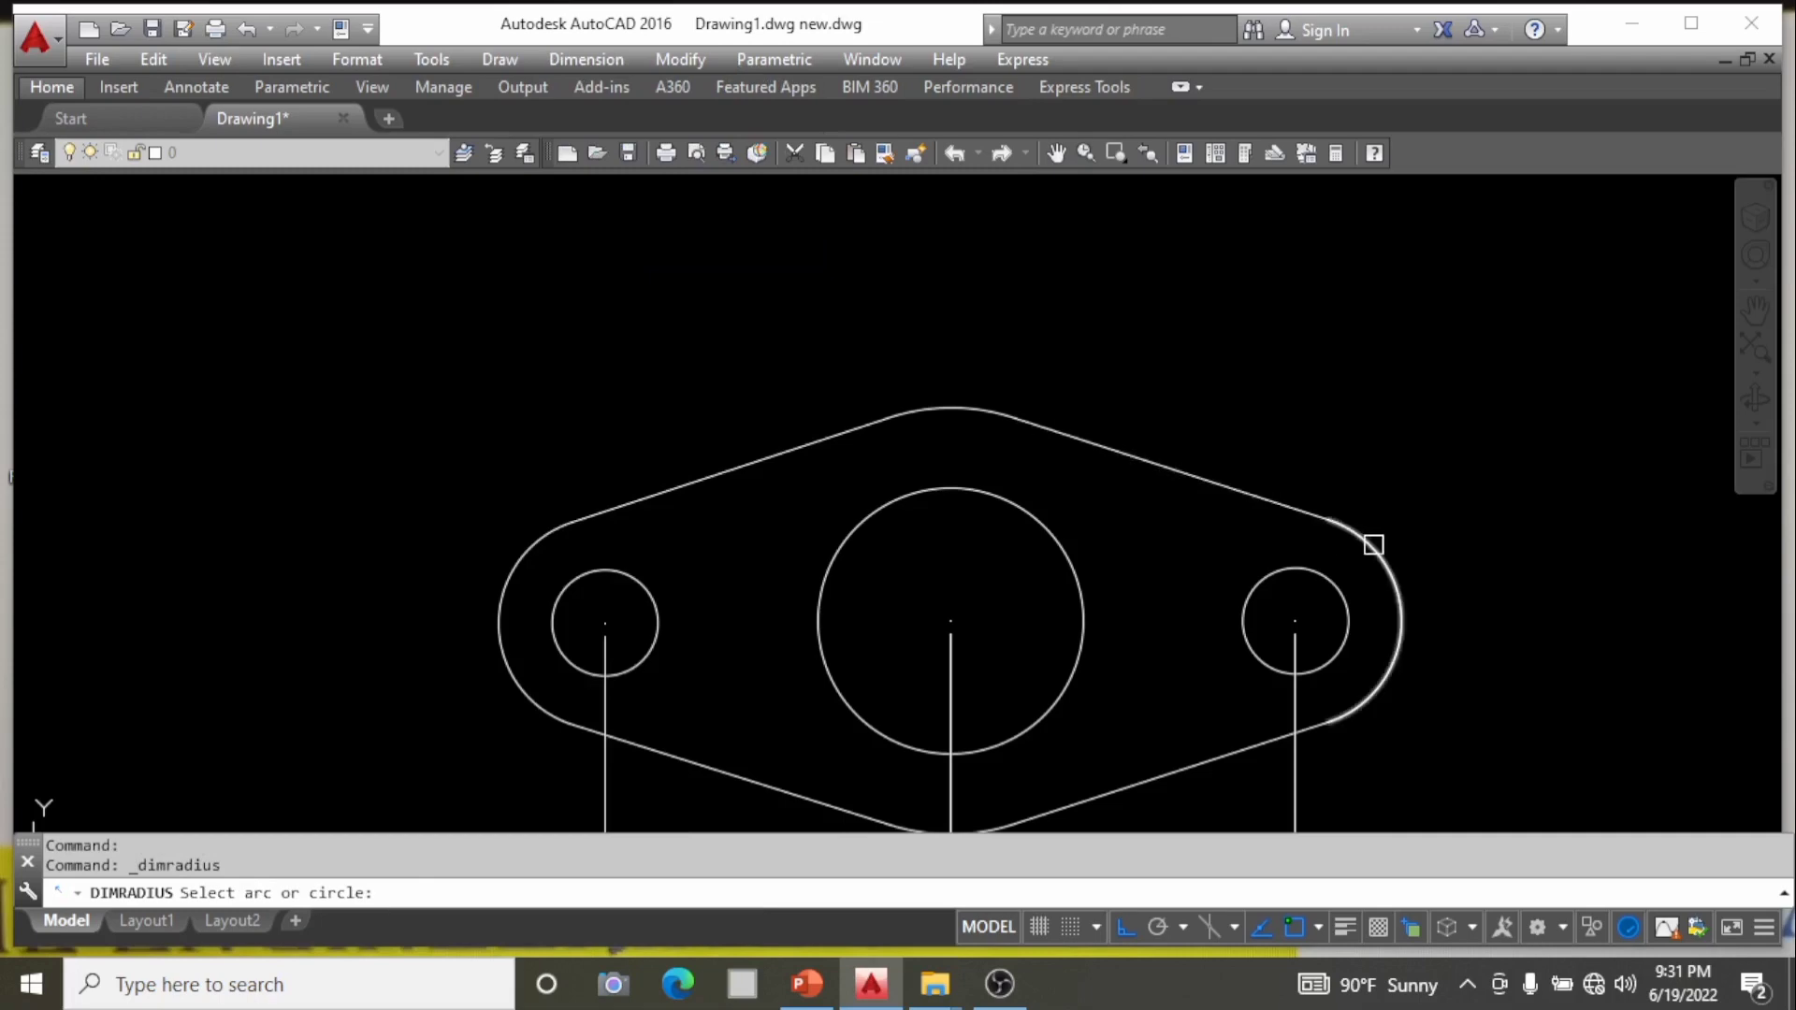
pyautogui.click(1371, 537)
pyautogui.click(1400, 493)
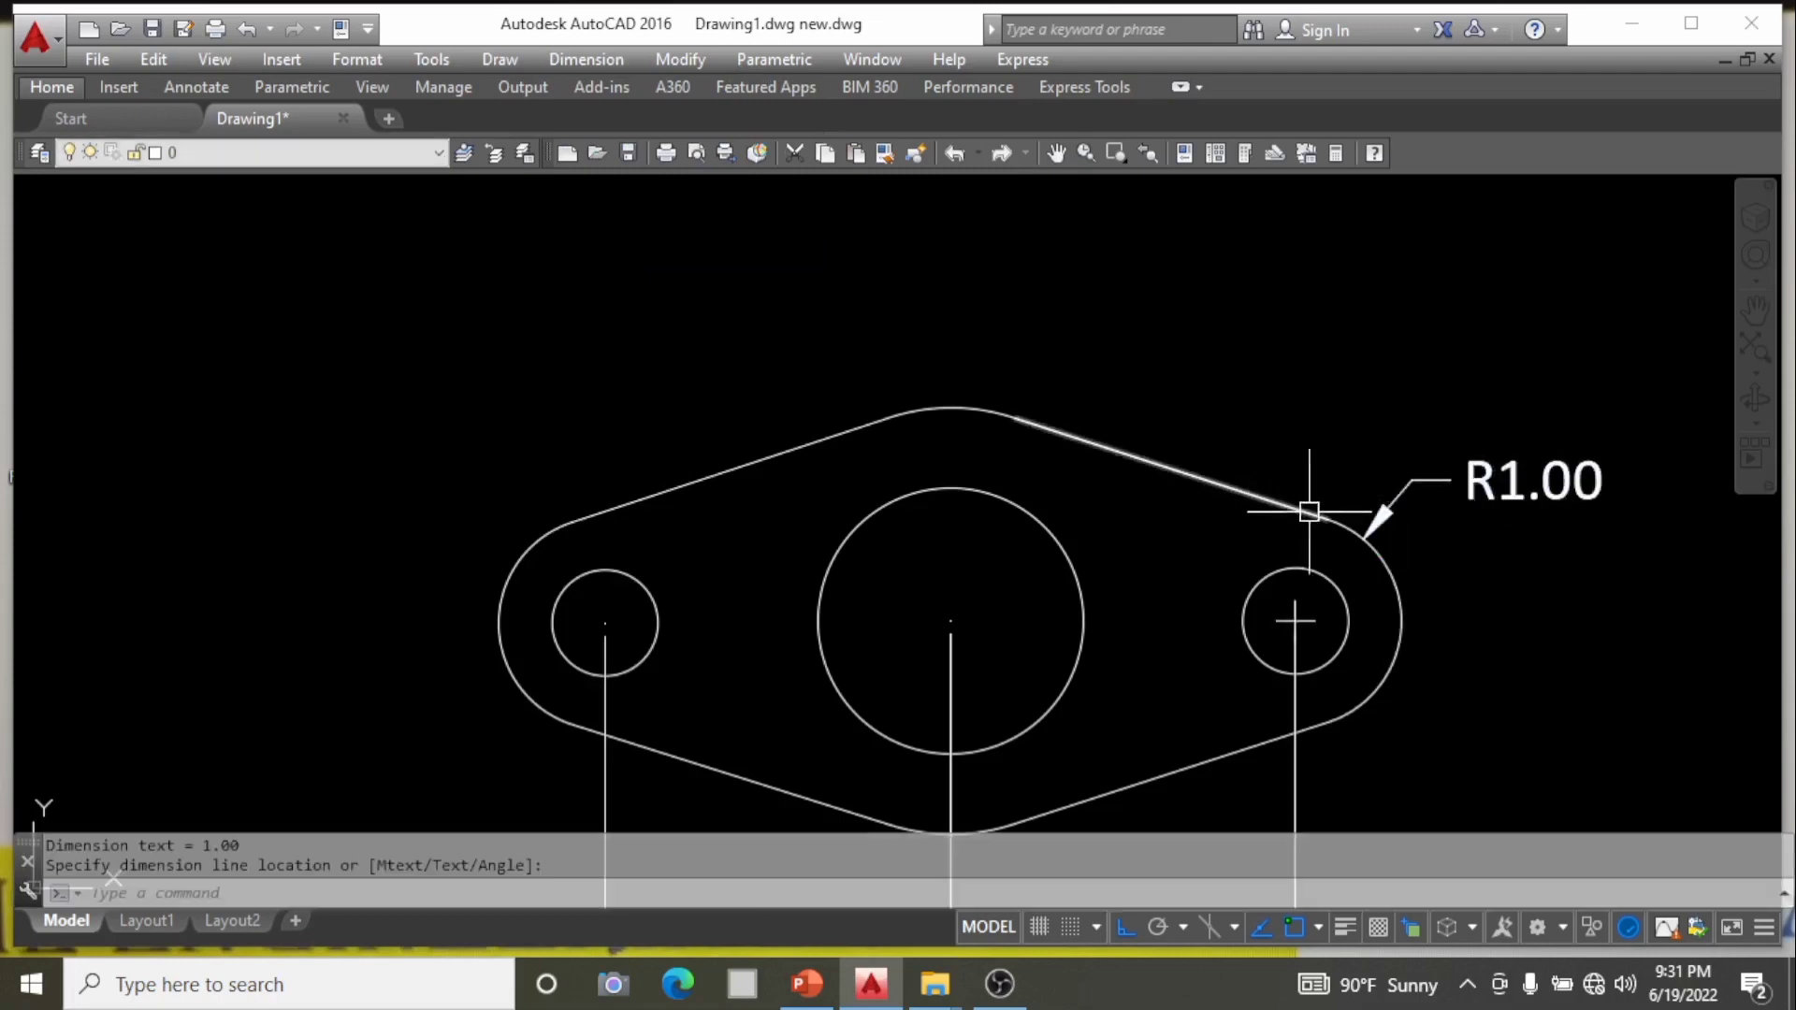
pyautogui.press('Return')
pyautogui.click(1313, 567)
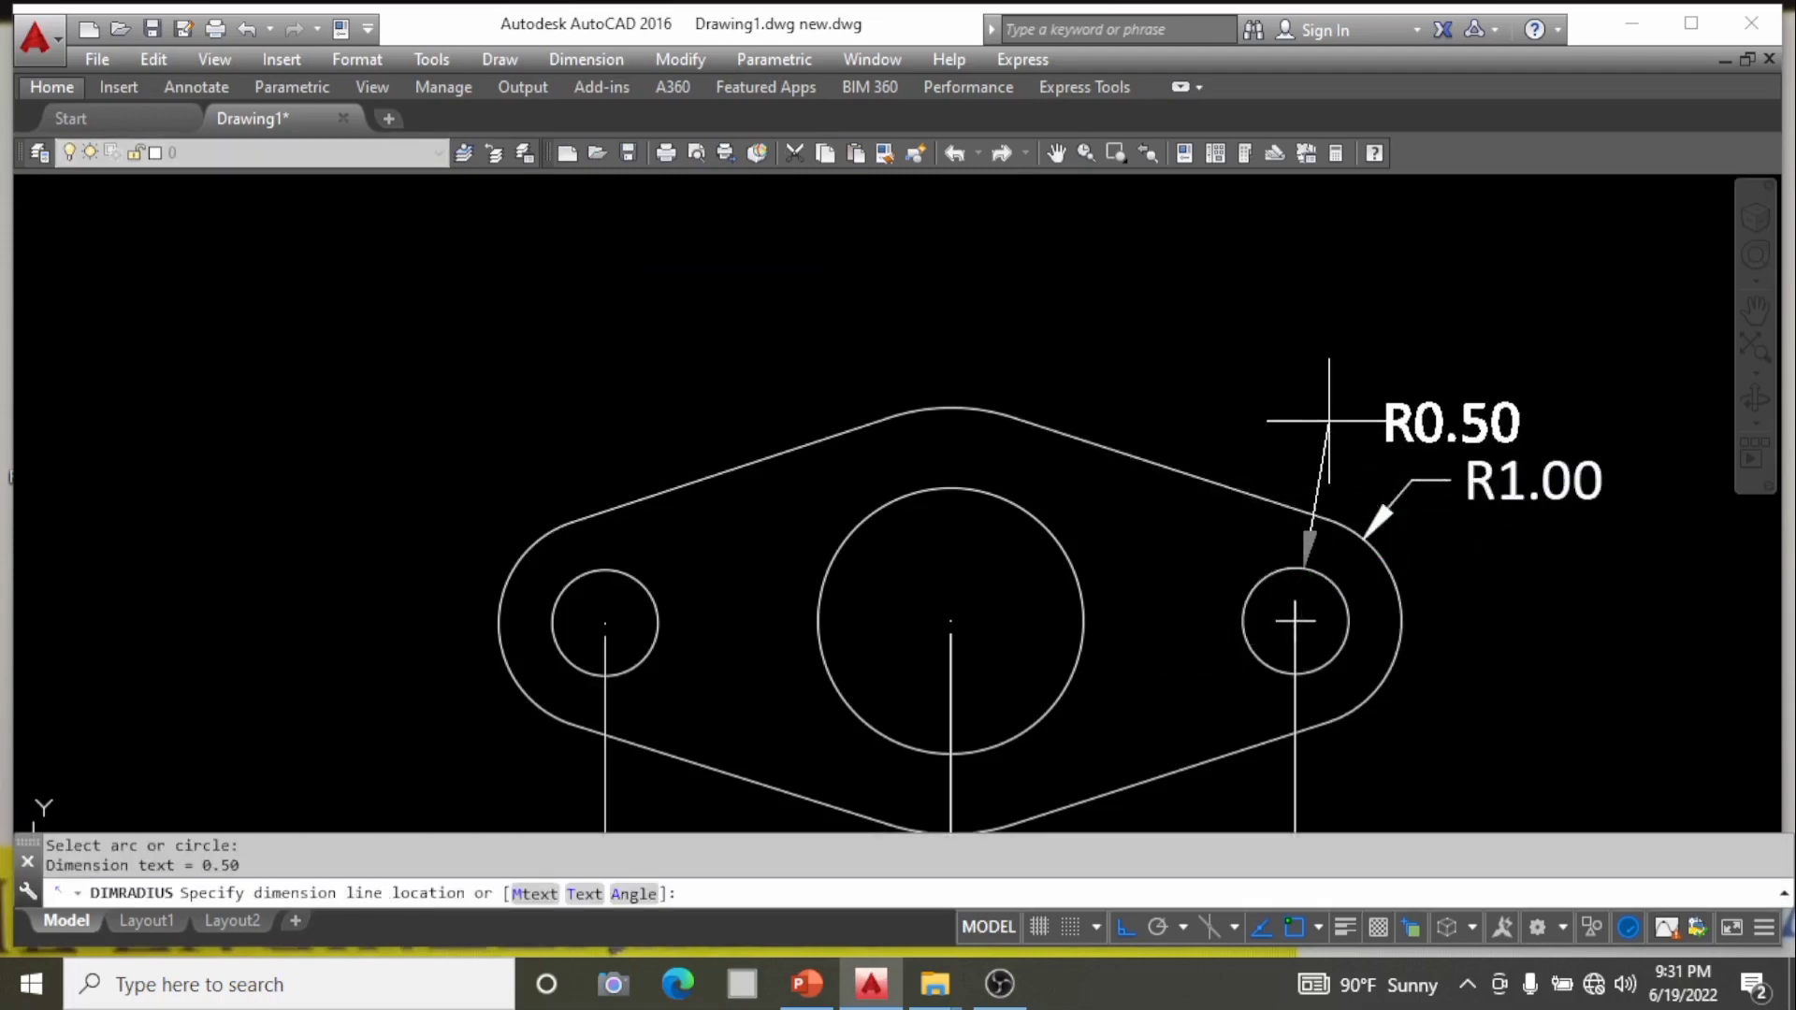
pyautogui.click(1374, 402)
# Add radius dimensions to the upper outline arc and the large central circle, placing both texts above the plate.
pyautogui.press('Return')
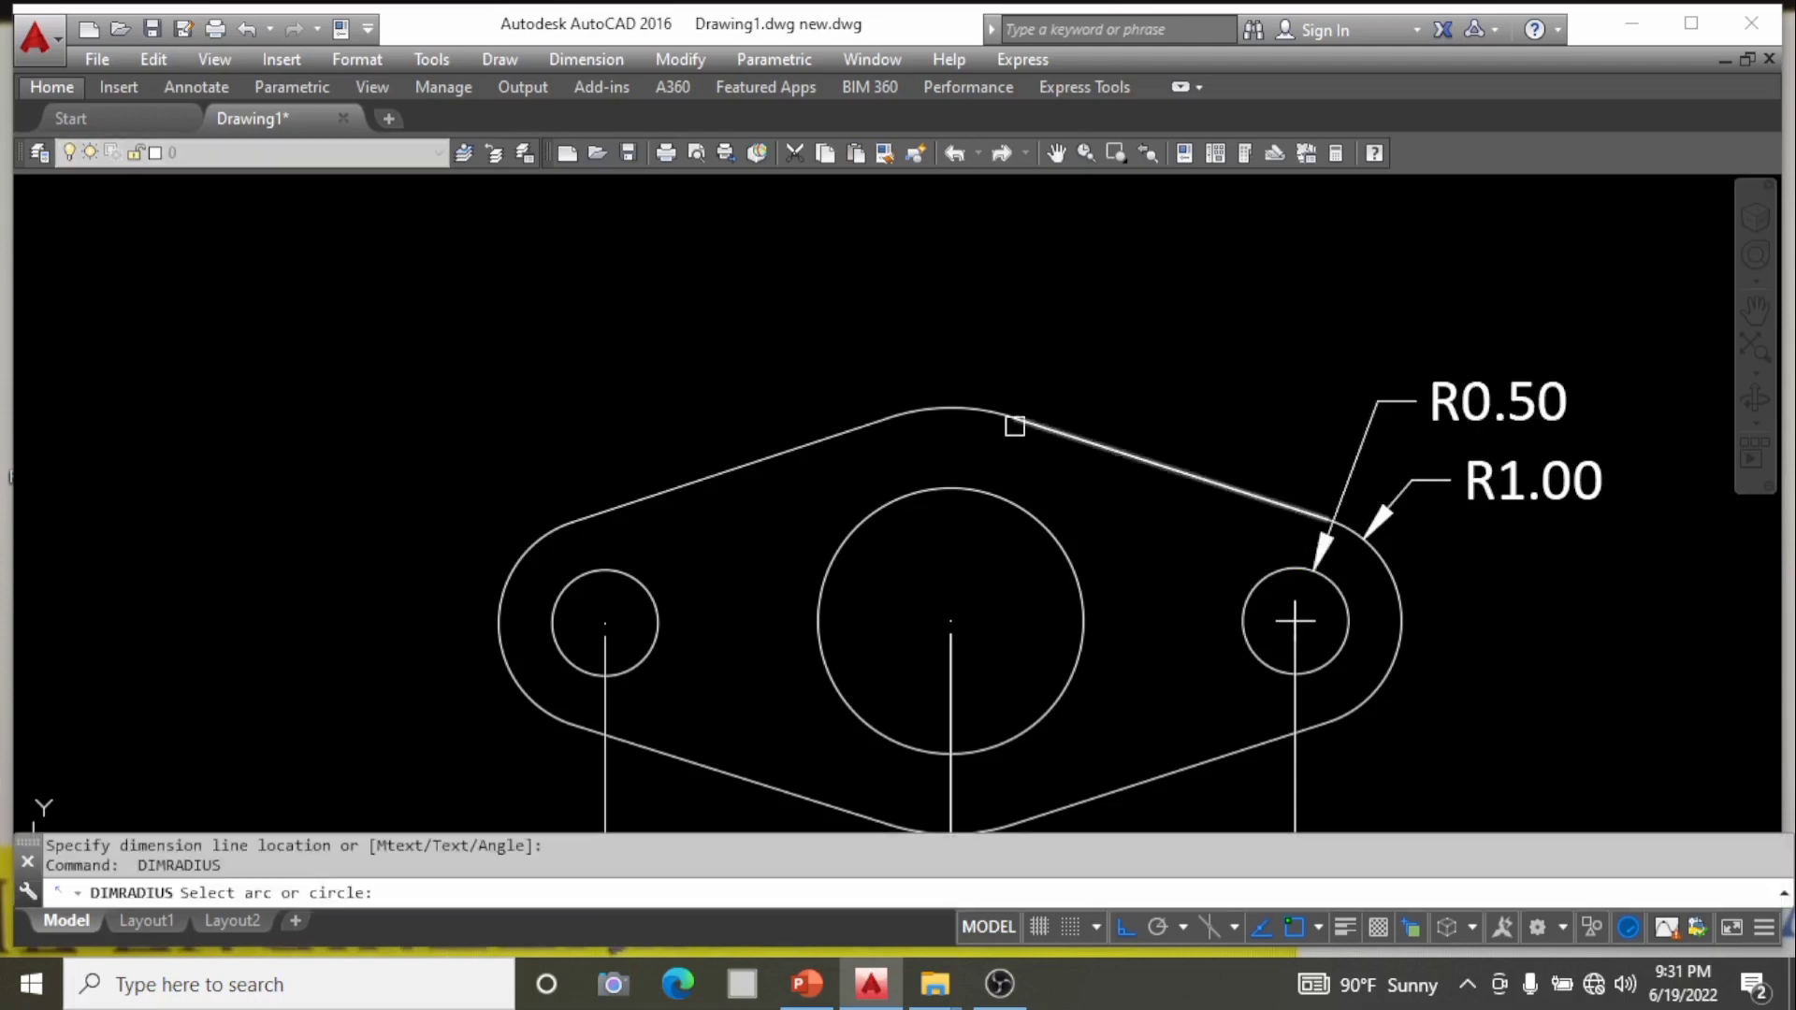
pyautogui.click(980, 409)
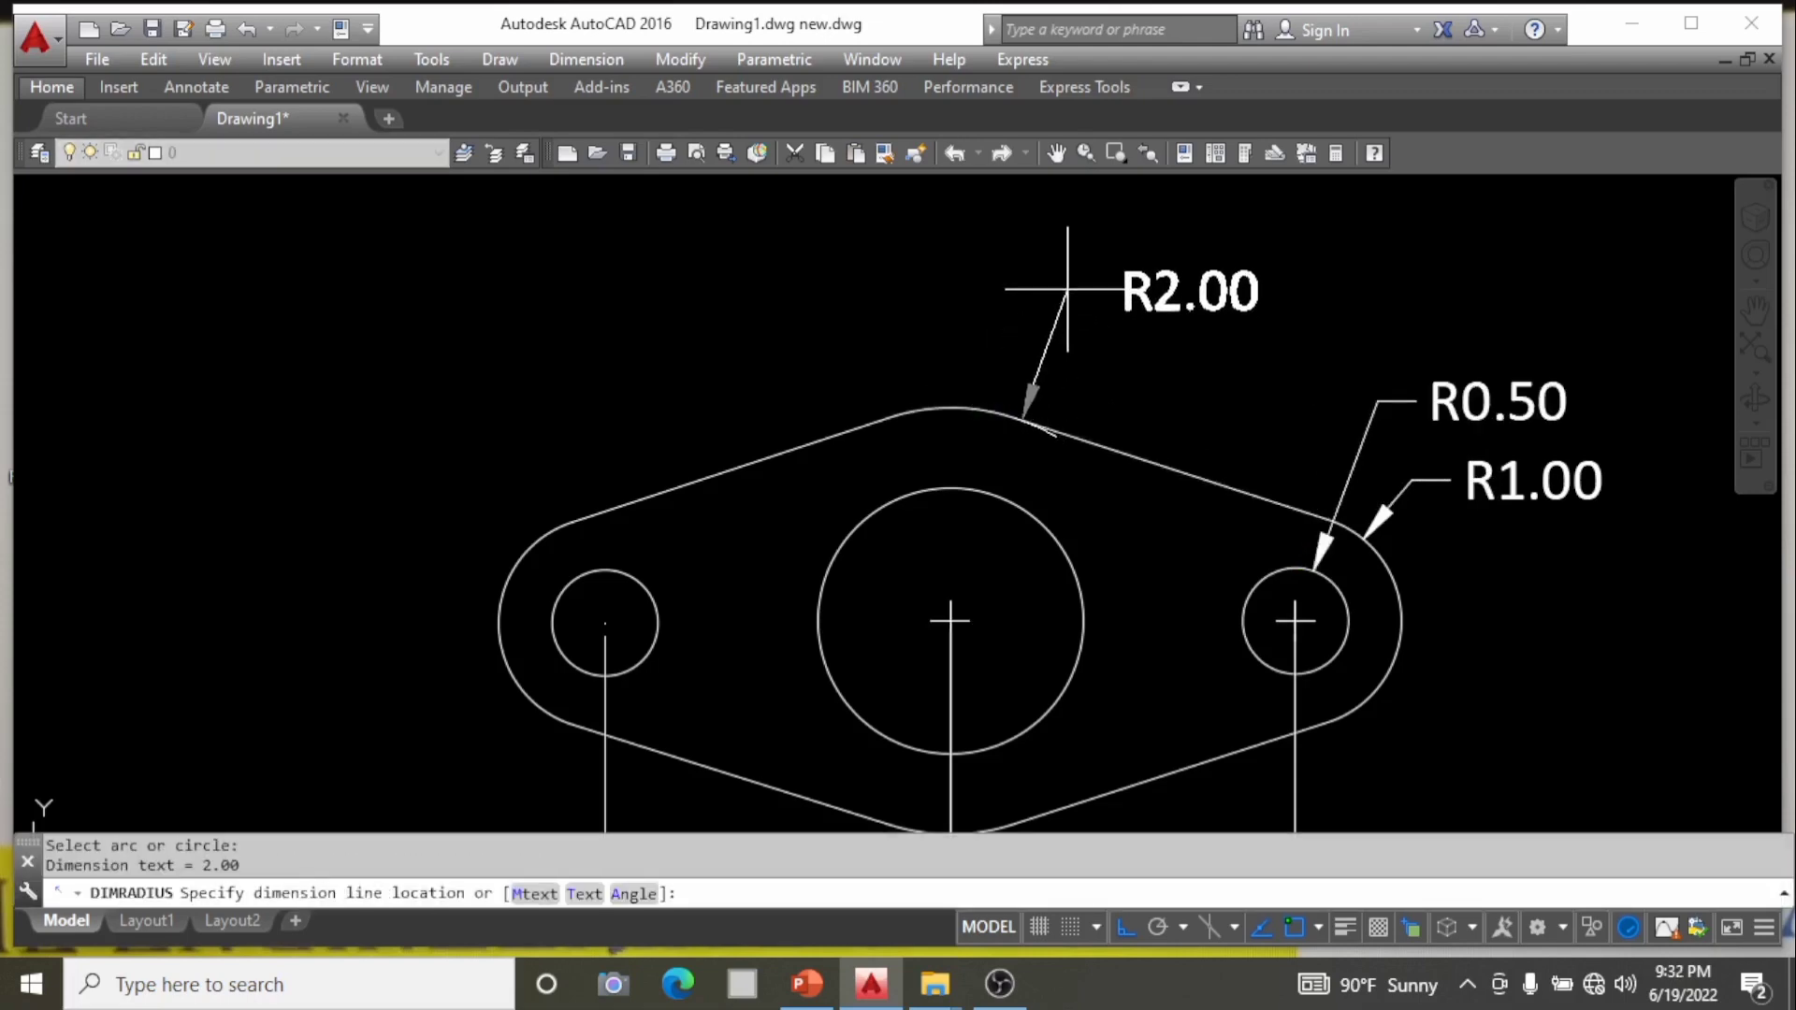
pyautogui.click(1065, 289)
pyautogui.press('Return')
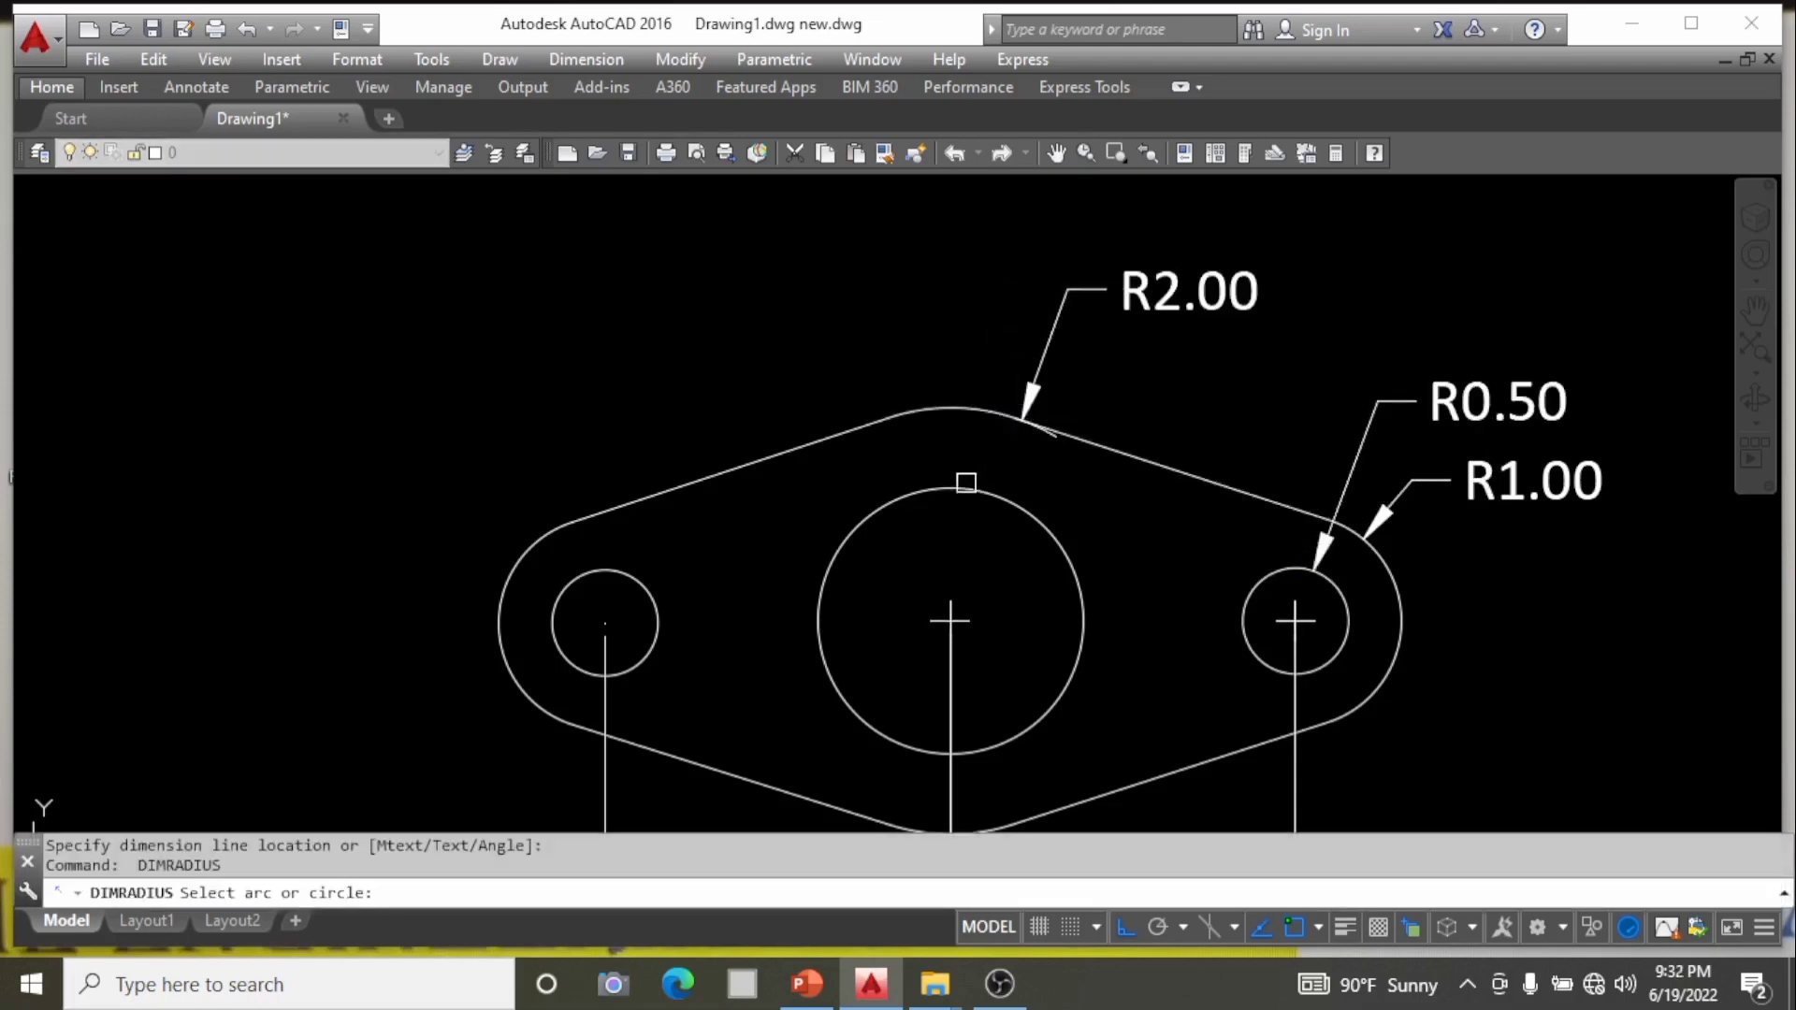
pyautogui.click(896, 499)
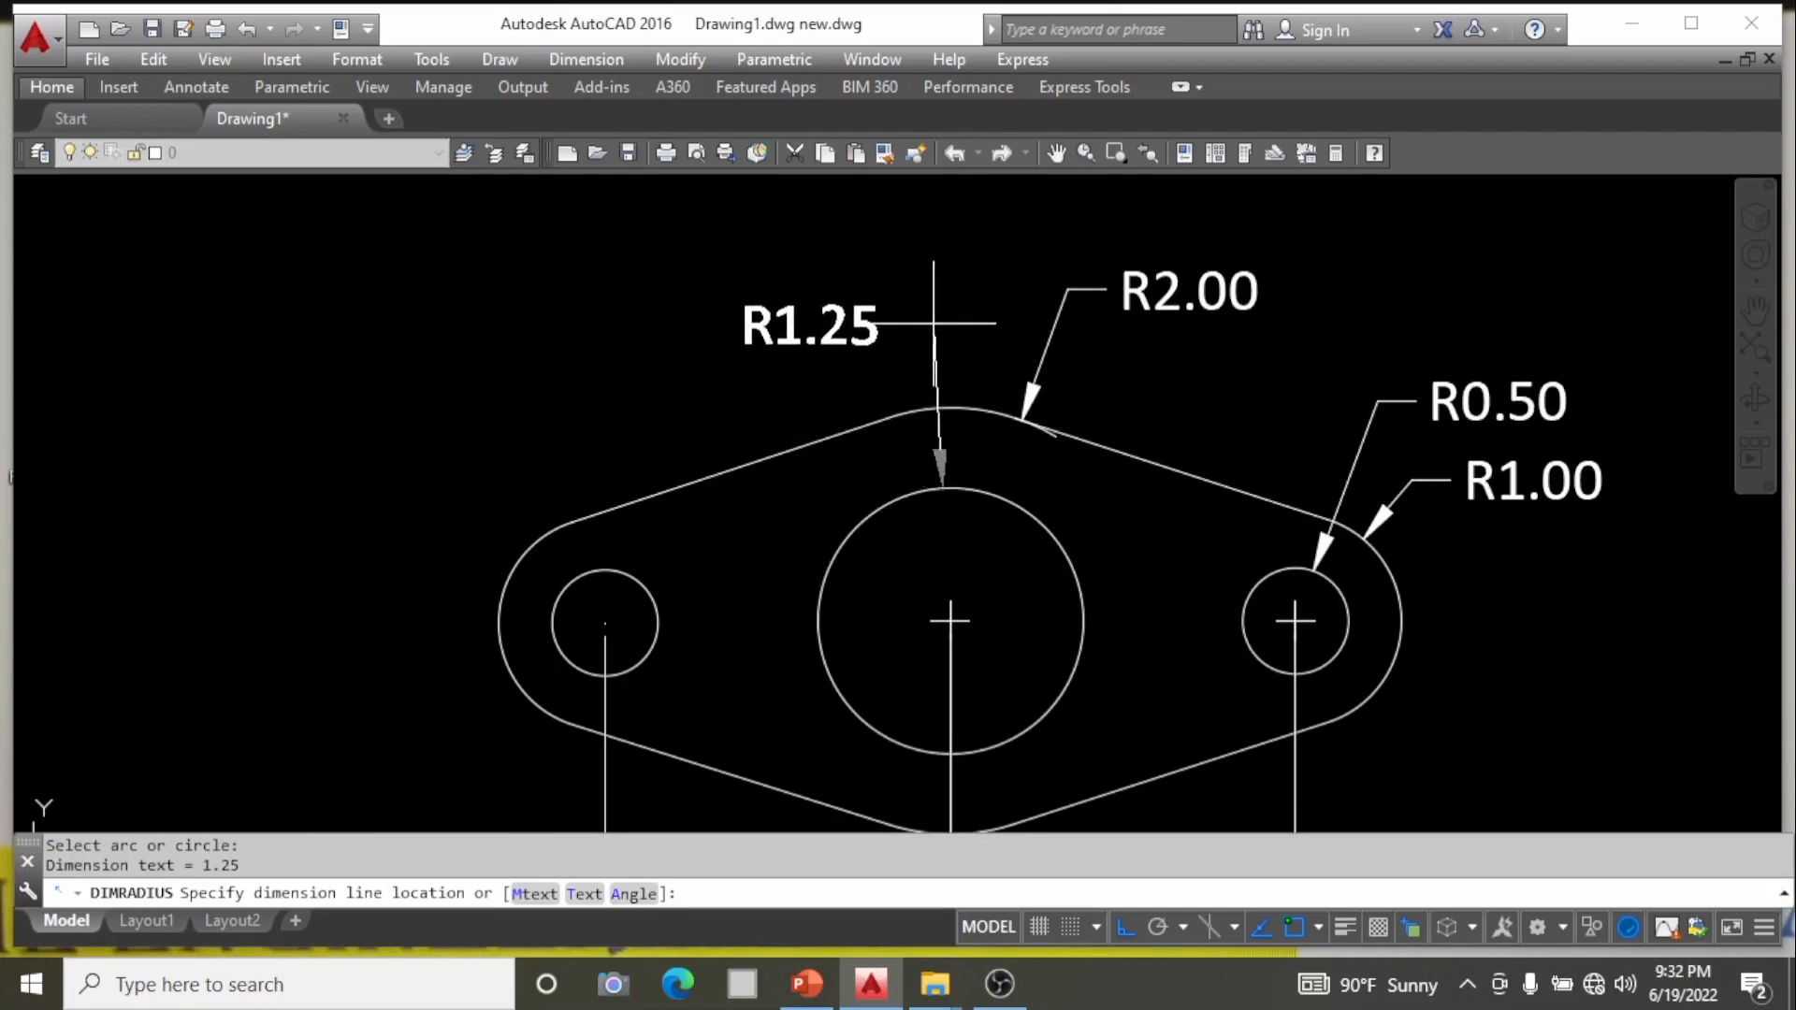
pyautogui.click(991, 223)
# Add a radius dimension to the plate's left end arc, with its text above and to the left of the arc.
pyautogui.scroll(-4, 901, 309)
pyautogui.press('Return')
pyautogui.scroll(6, 762, 408)
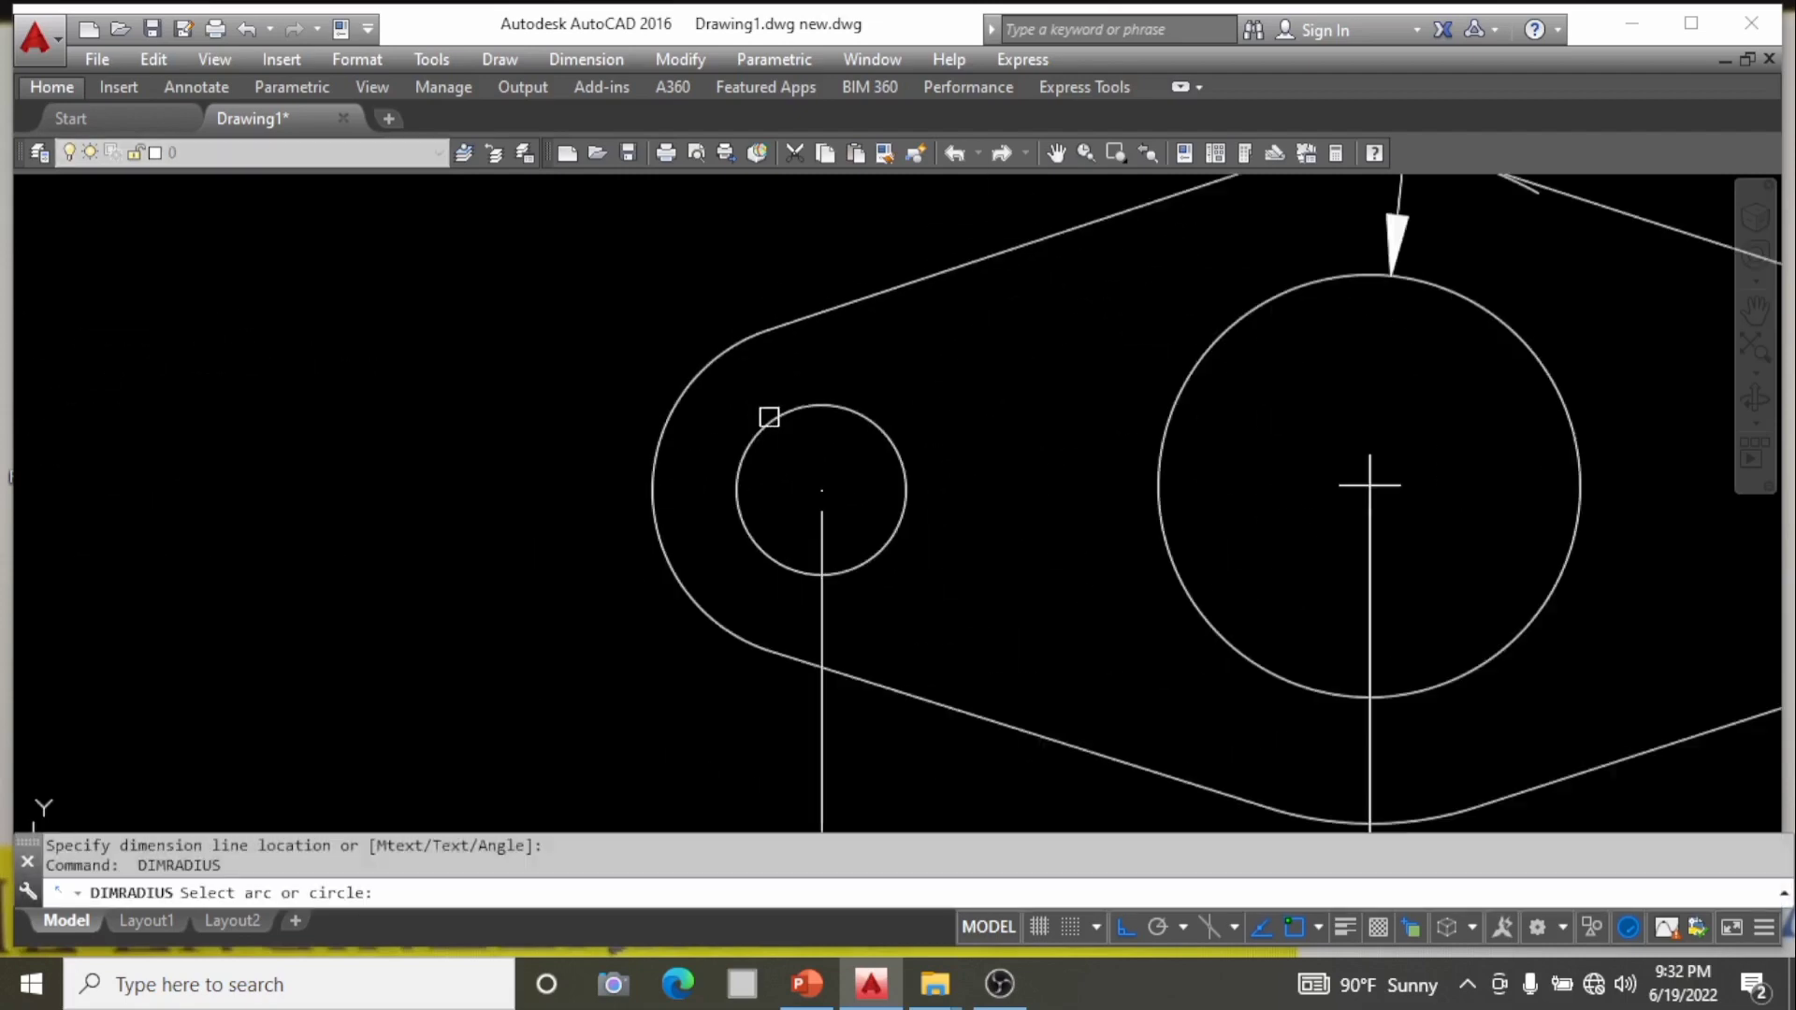
pyautogui.scroll(-4, 778, 353)
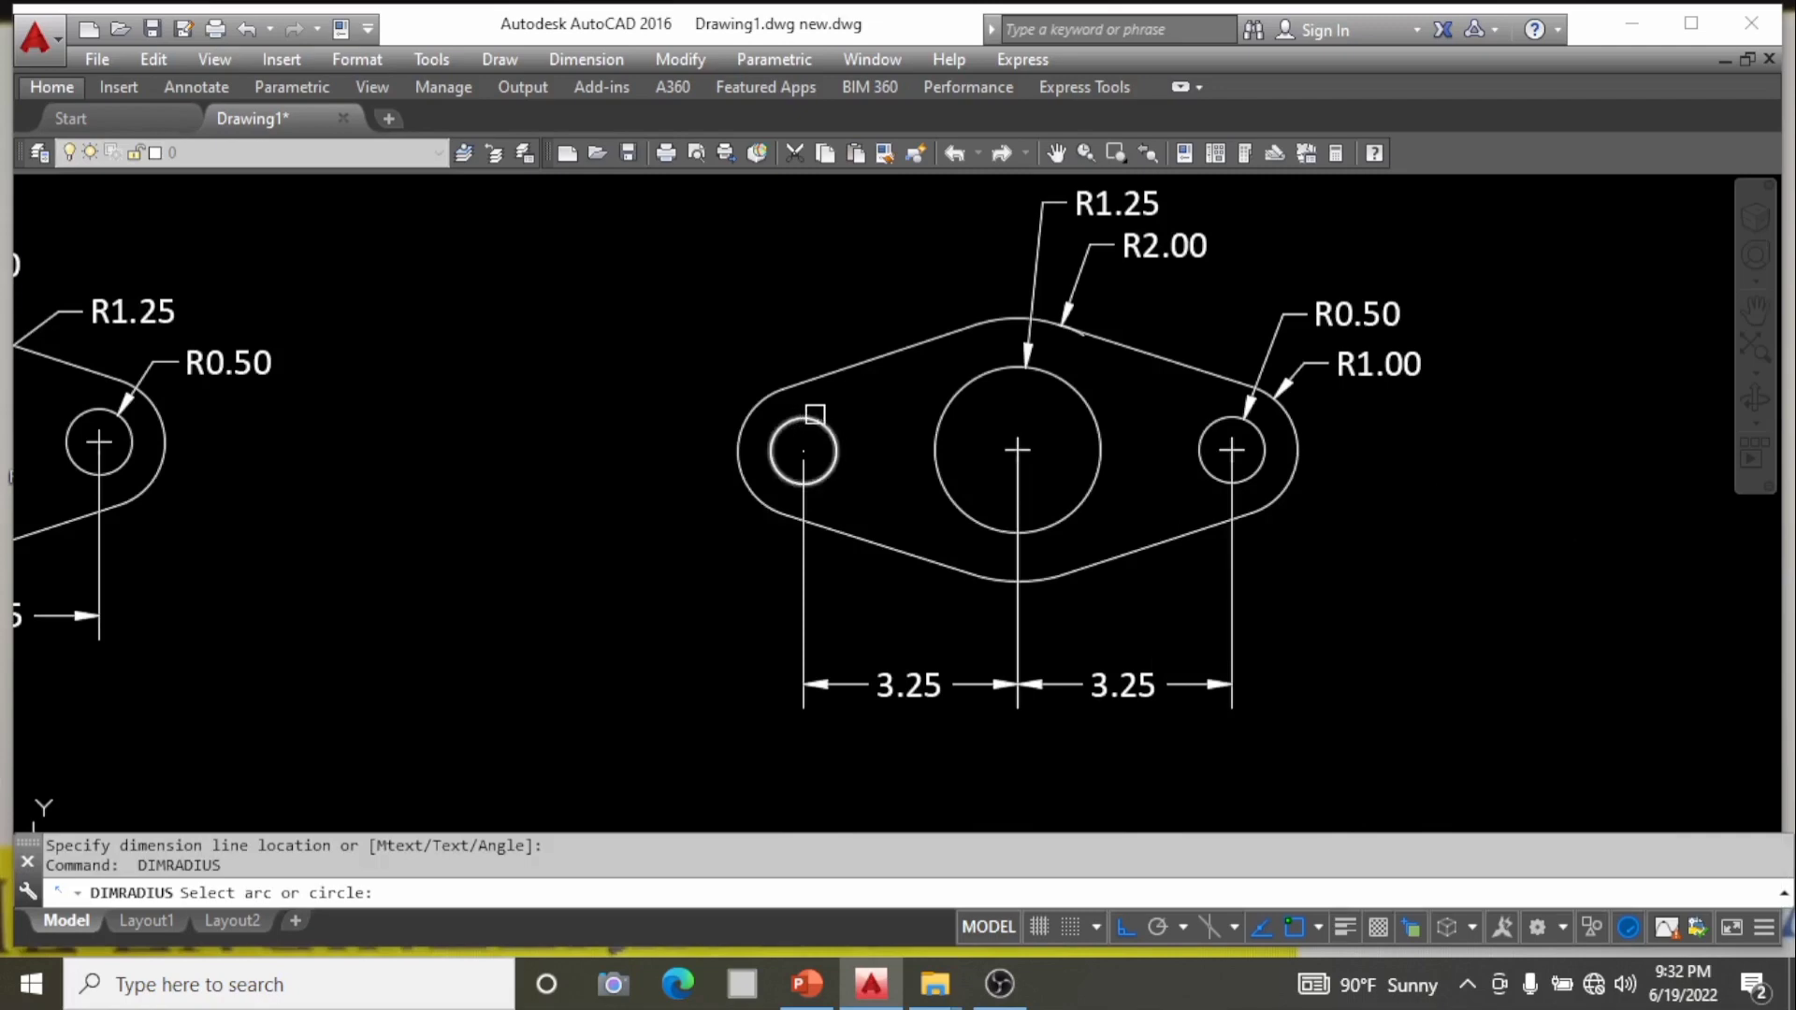
pyautogui.scroll(-2, 815, 413)
pyautogui.scroll(4, 861, 425)
pyautogui.scroll(-4, 848, 402)
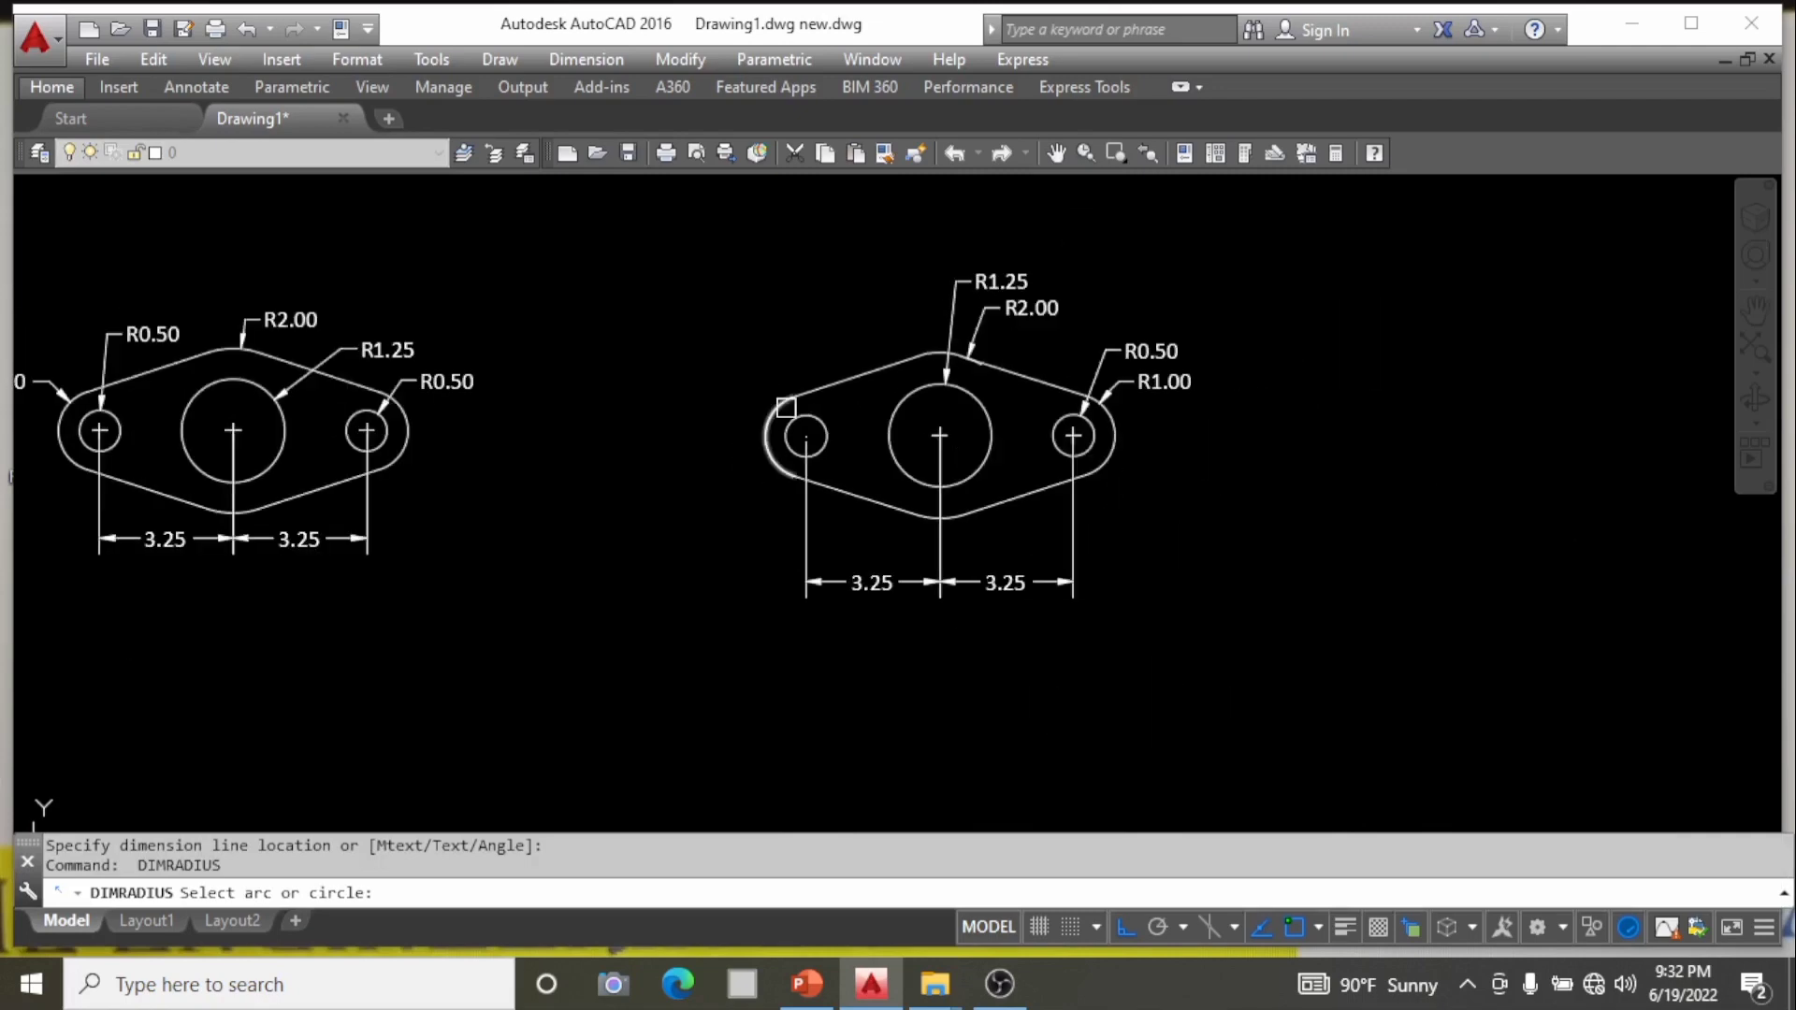
pyautogui.scroll(6, 772, 385)
pyautogui.scroll(-2, 746, 390)
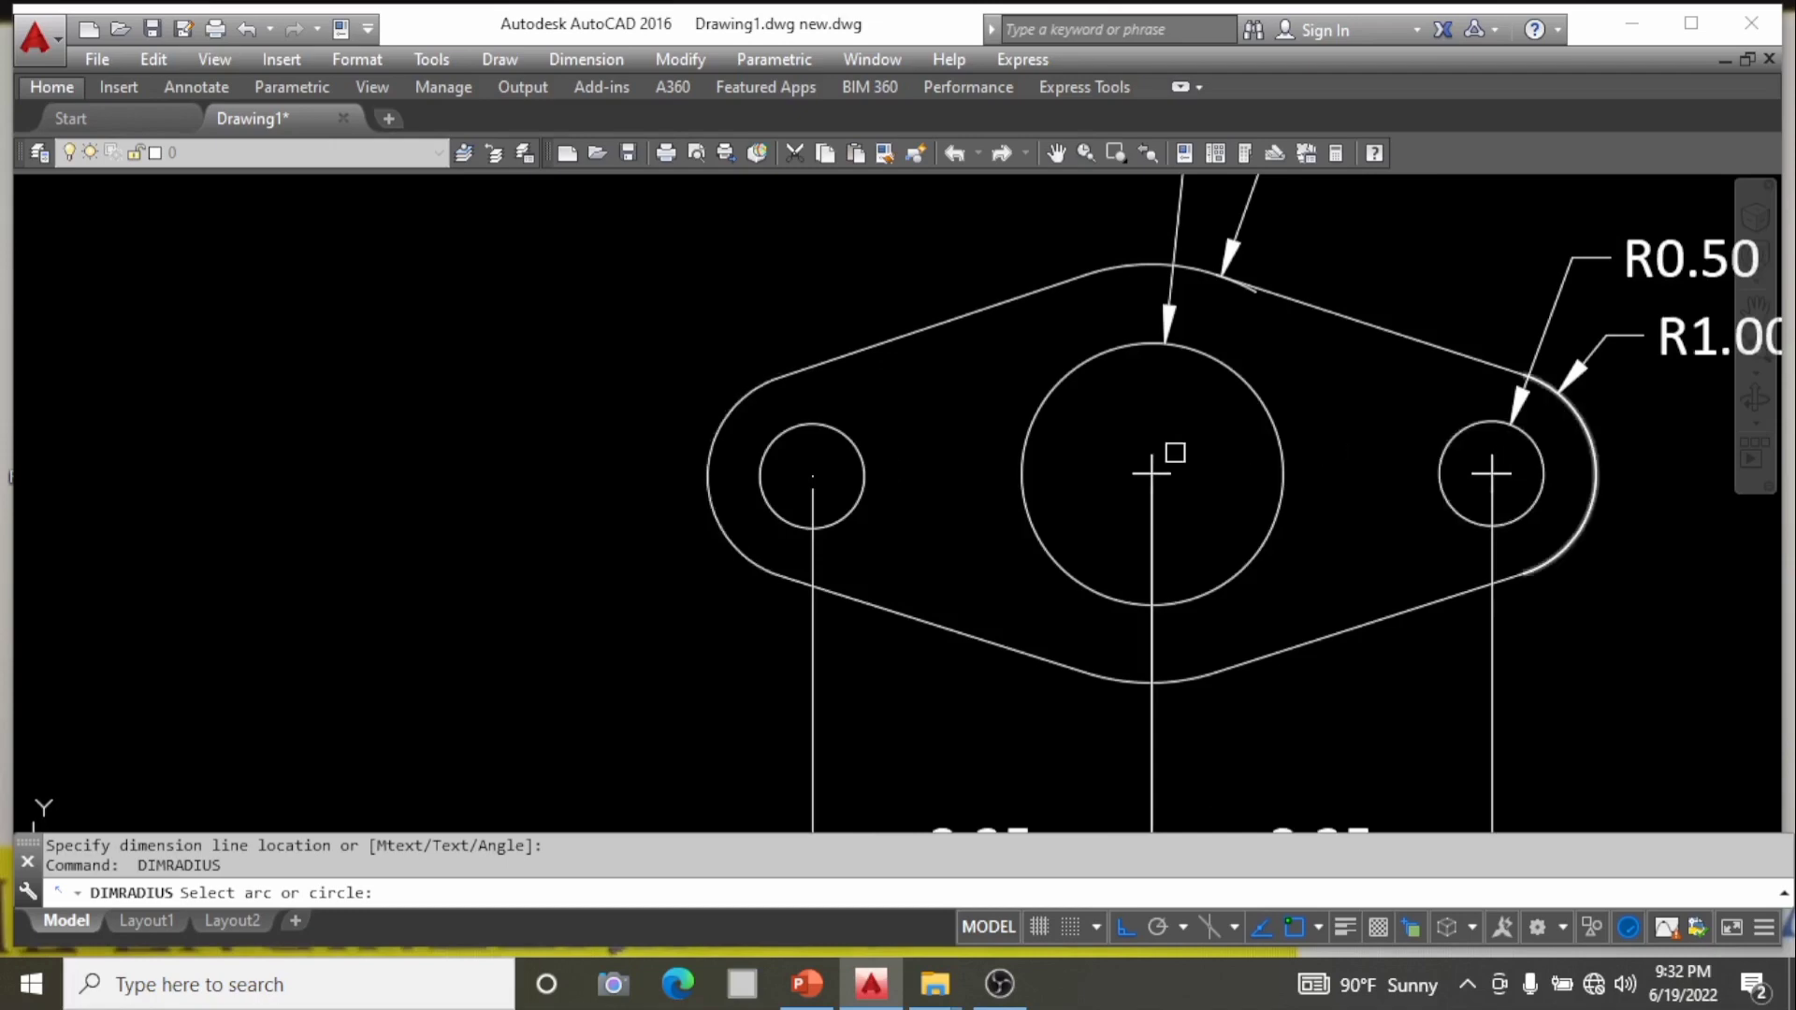
pyautogui.scroll(-4, 742, 411)
pyautogui.scroll(8, 748, 412)
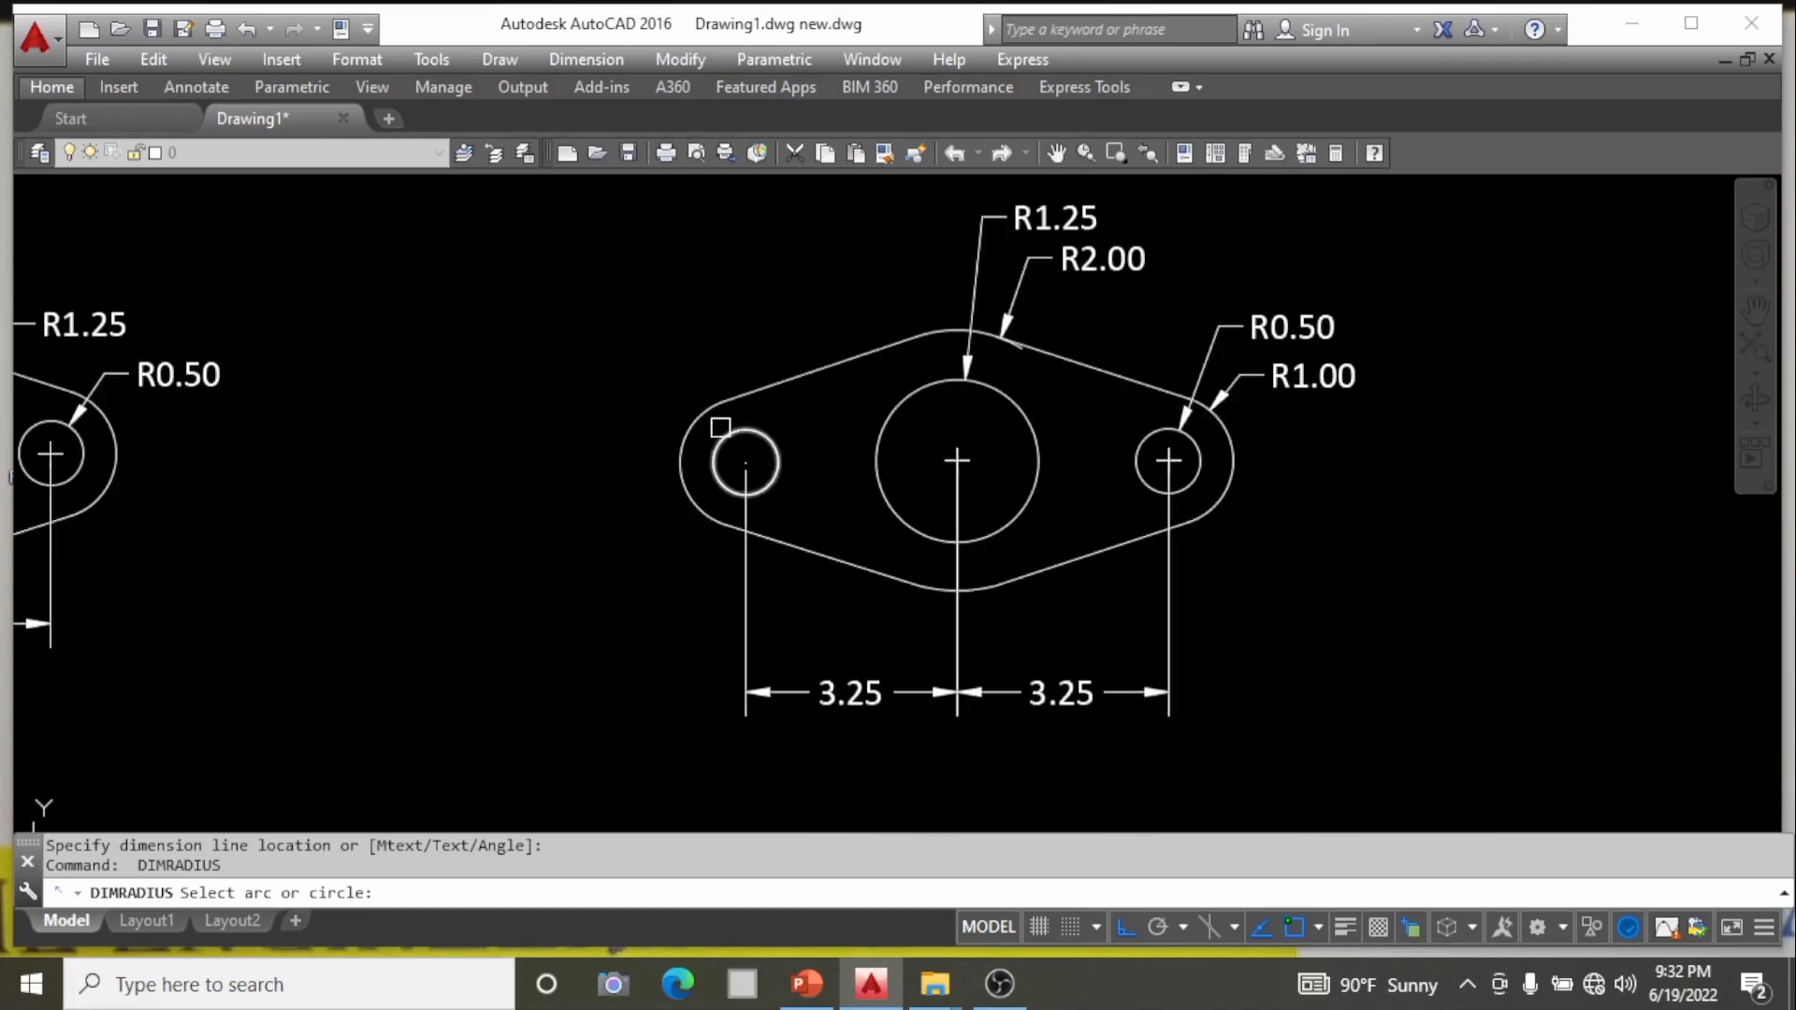
pyautogui.click(672, 400)
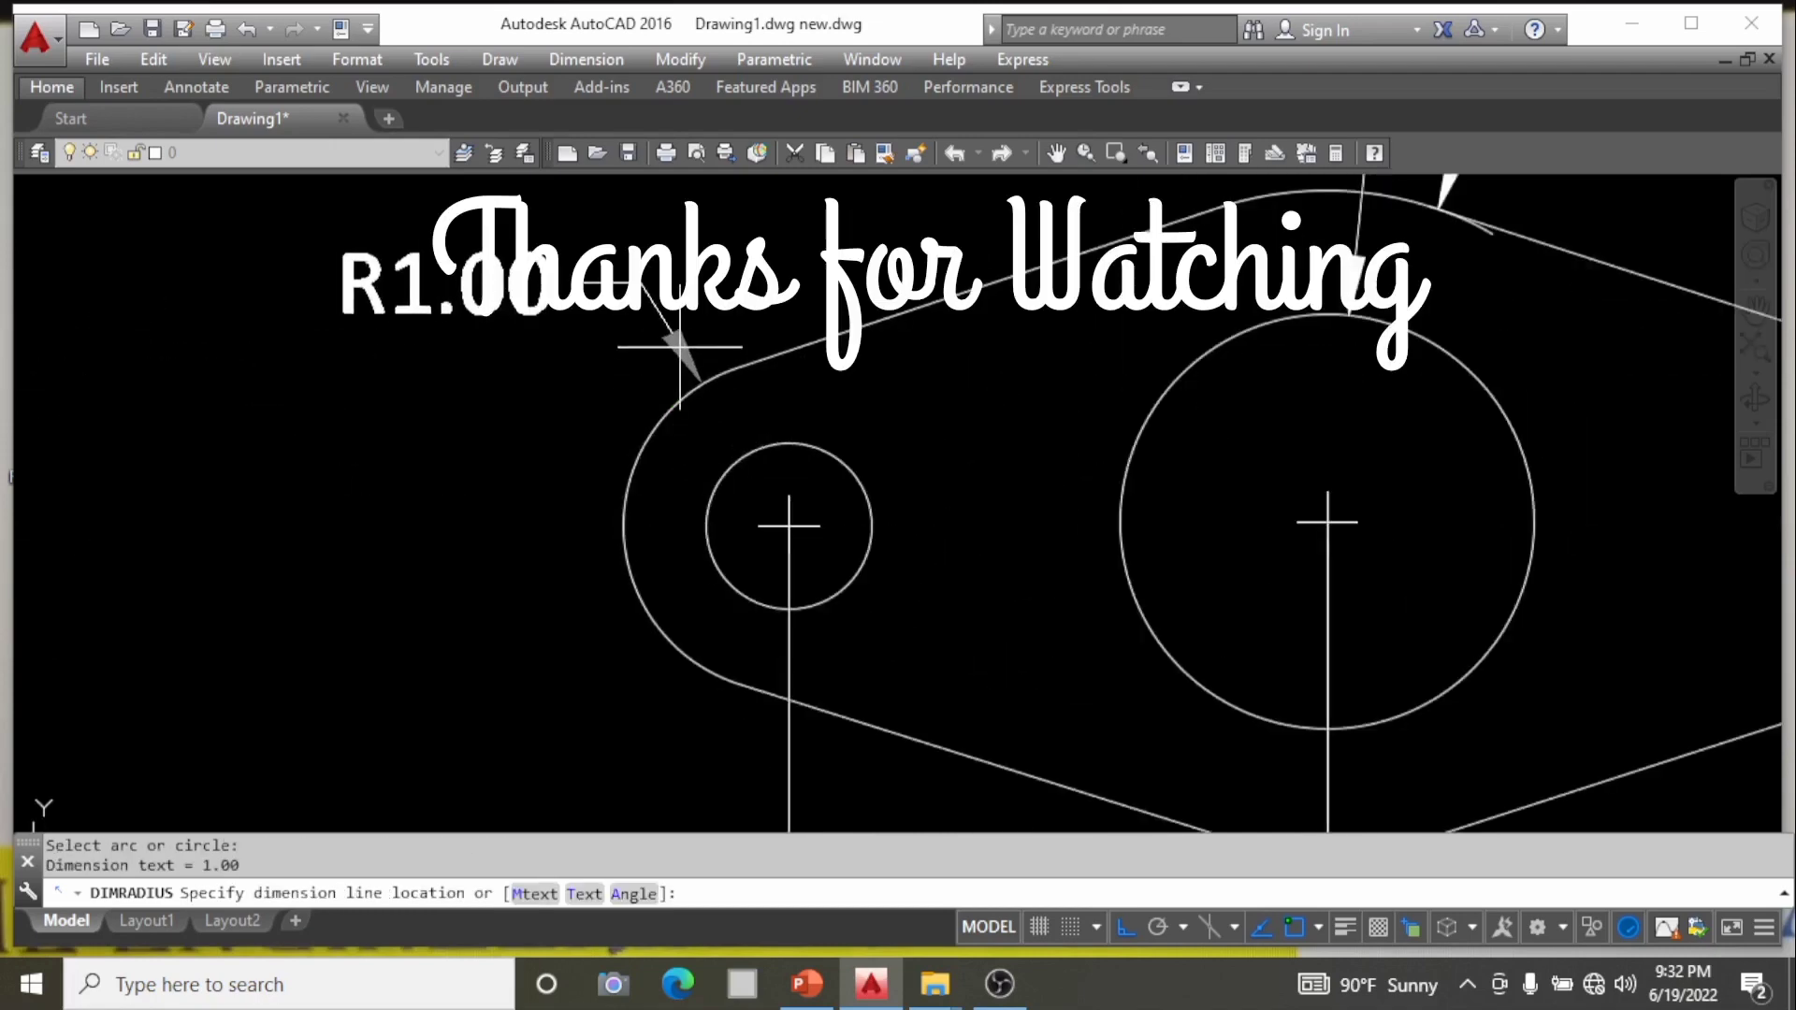
pyautogui.click(599, 281)
# Add a radius dimension to the left hole with its text outside the outline, below the left end arc's radius text.
pyautogui.press('Return')
pyautogui.click(811, 454)
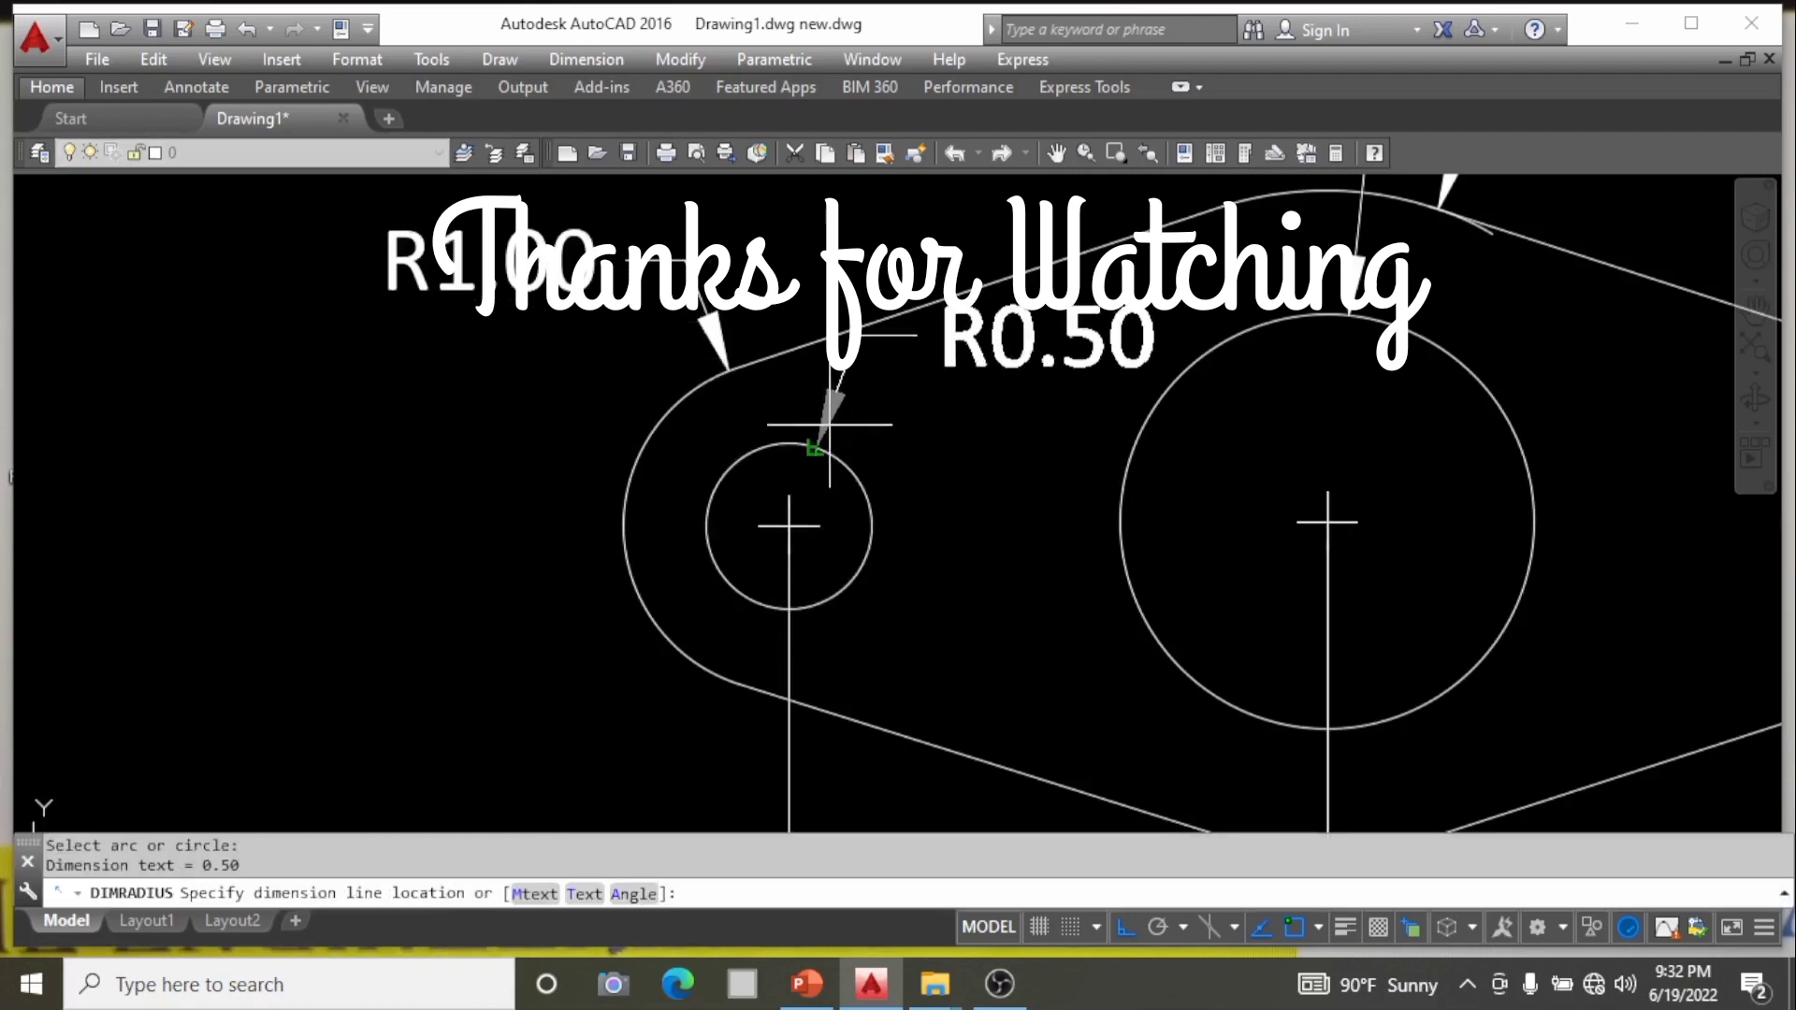
pyautogui.click(622, 385)
pyautogui.press('Return')
pyautogui.press('Escape')
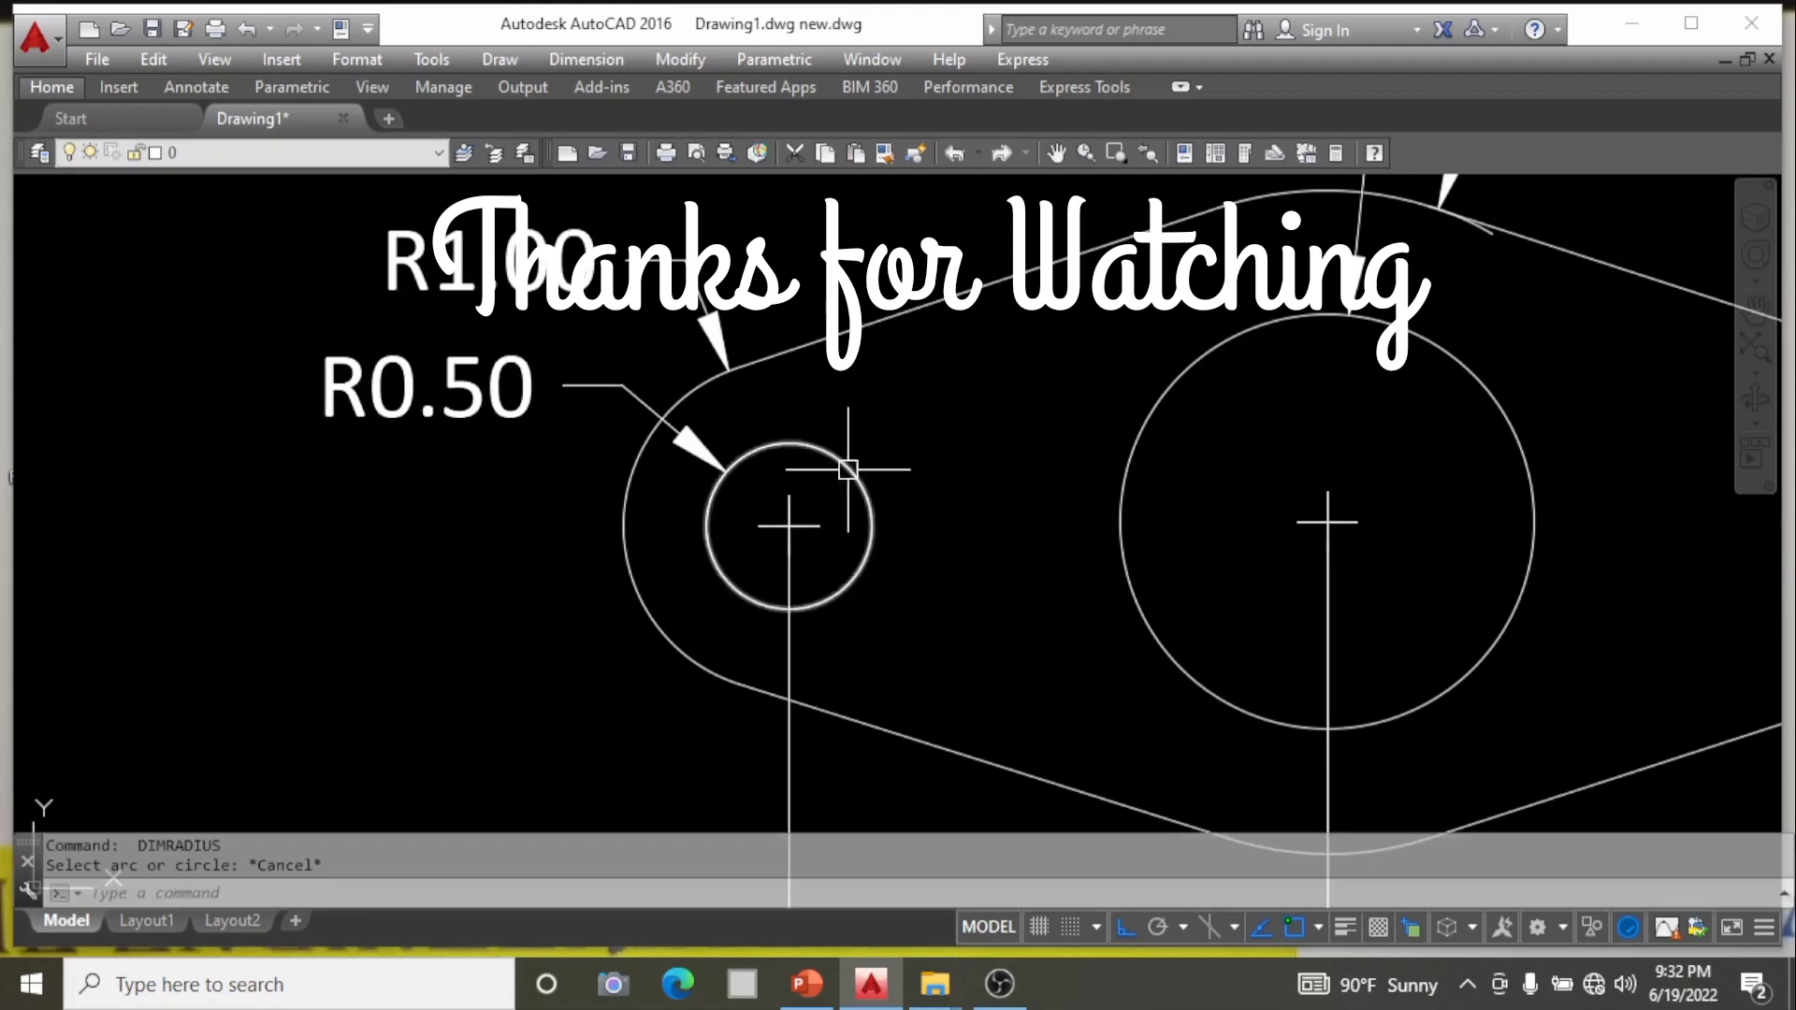
pyautogui.scroll(-6, 846, 473)
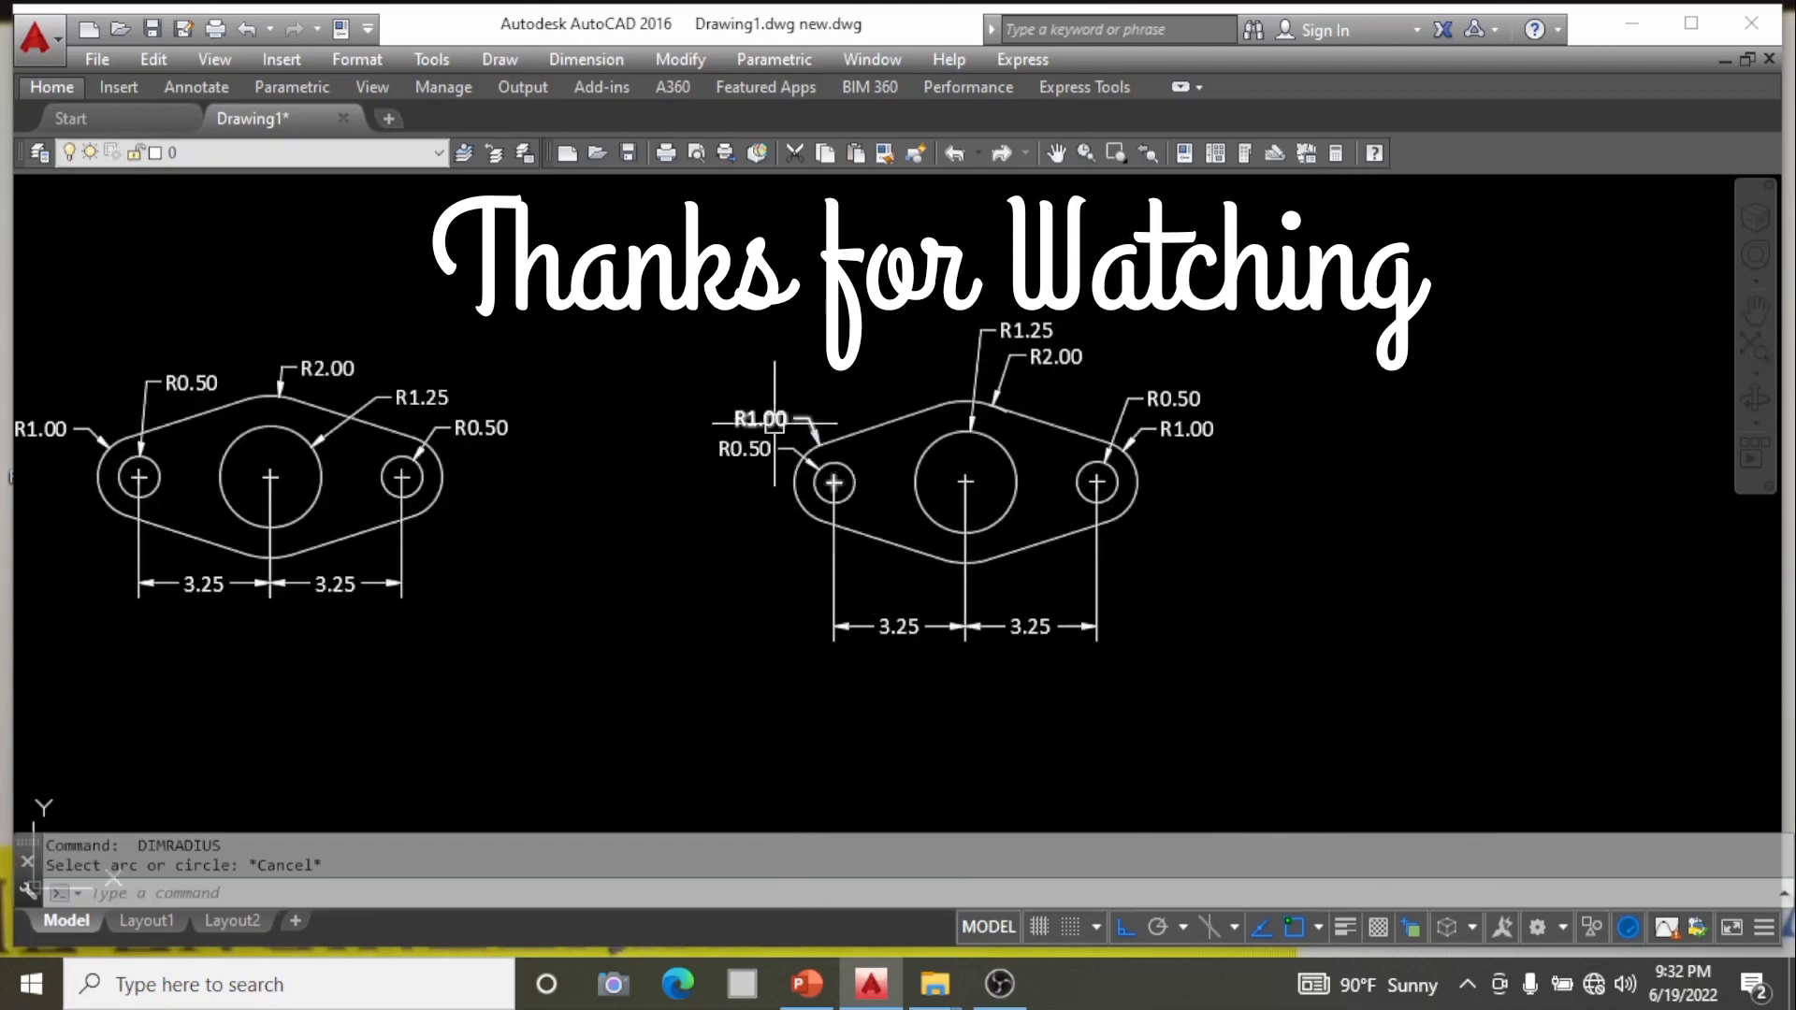
pyautogui.scroll(2, 825, 413)
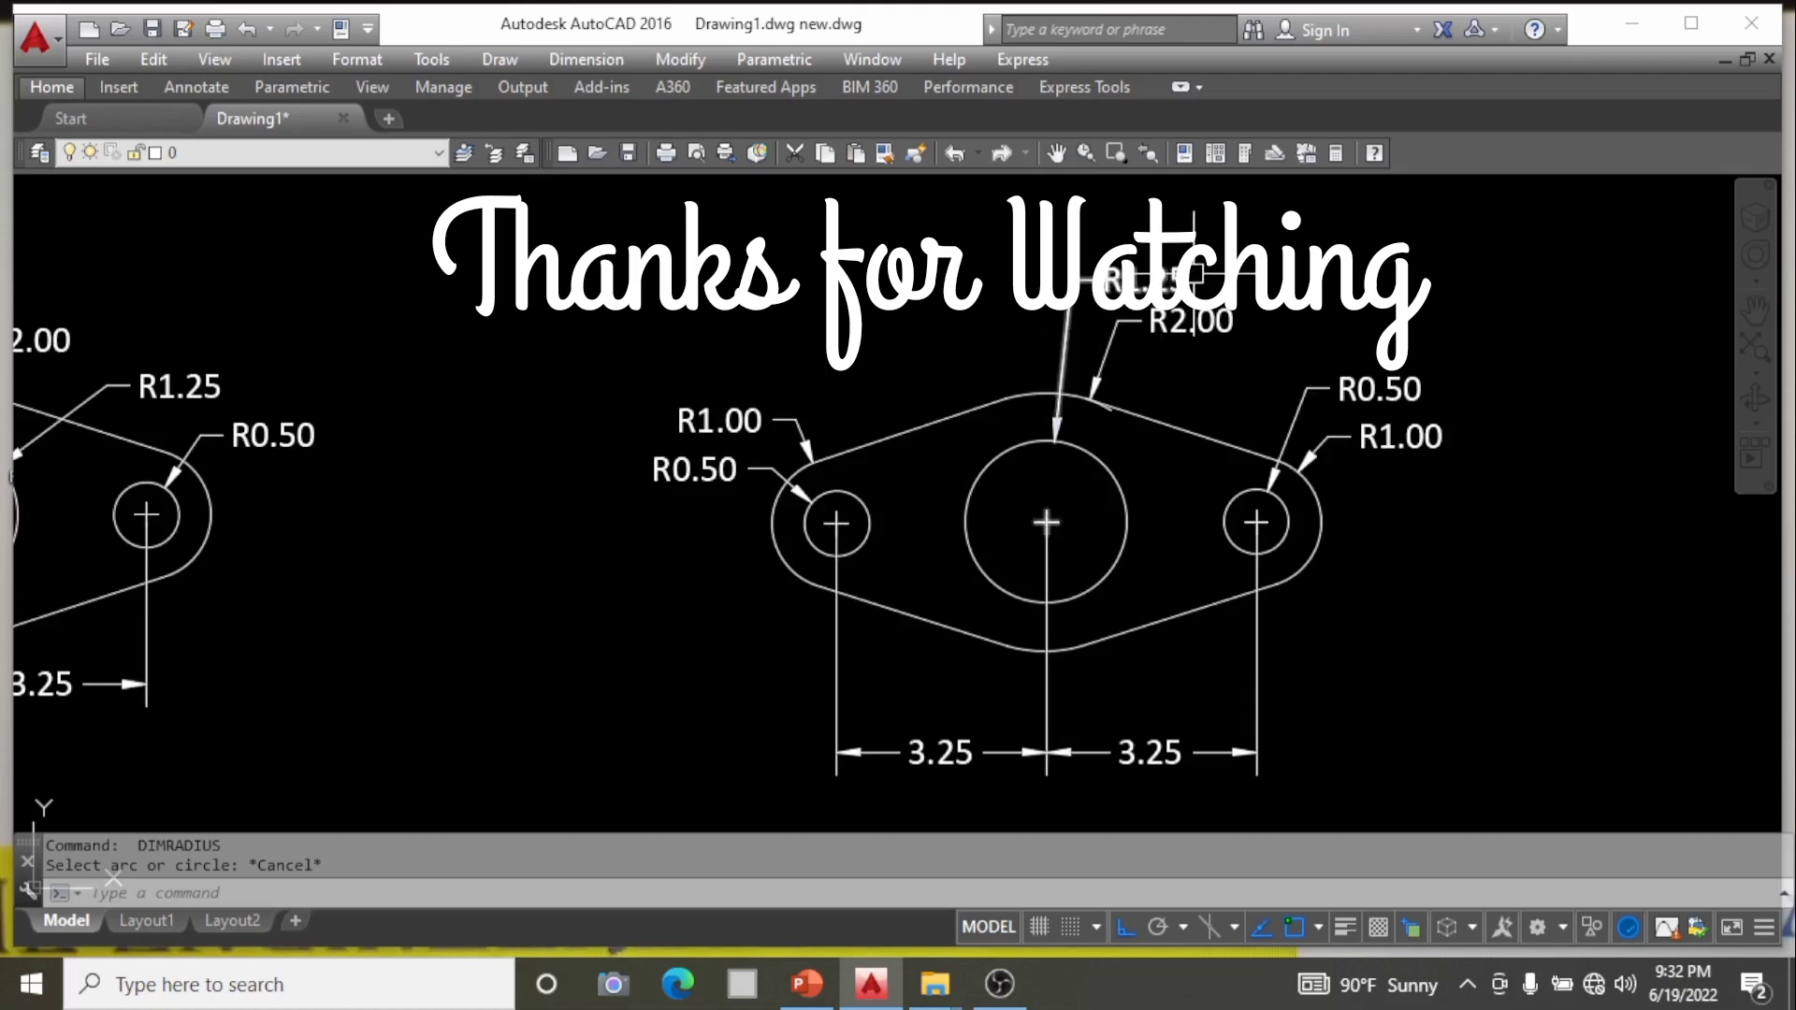